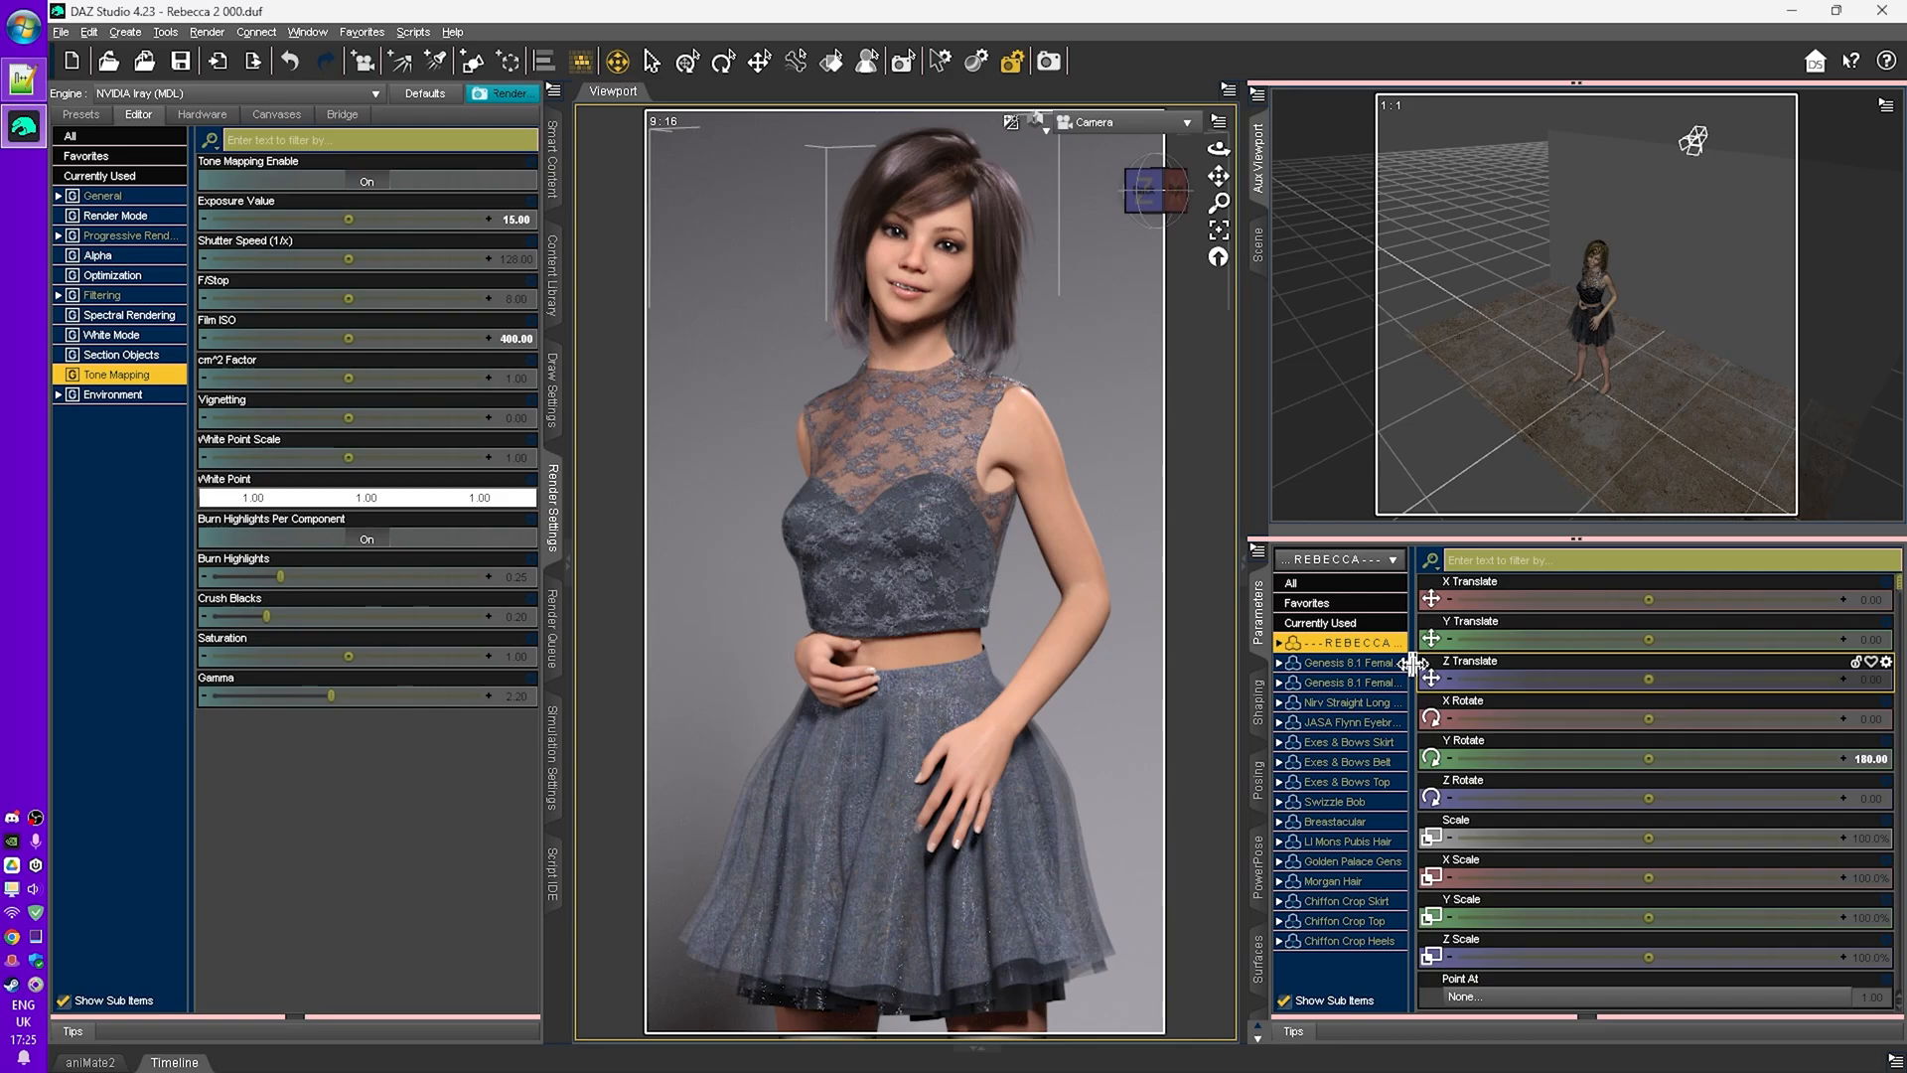
- Inspect the Hardware render device settings, then return to the Editor settings
click(200, 116)
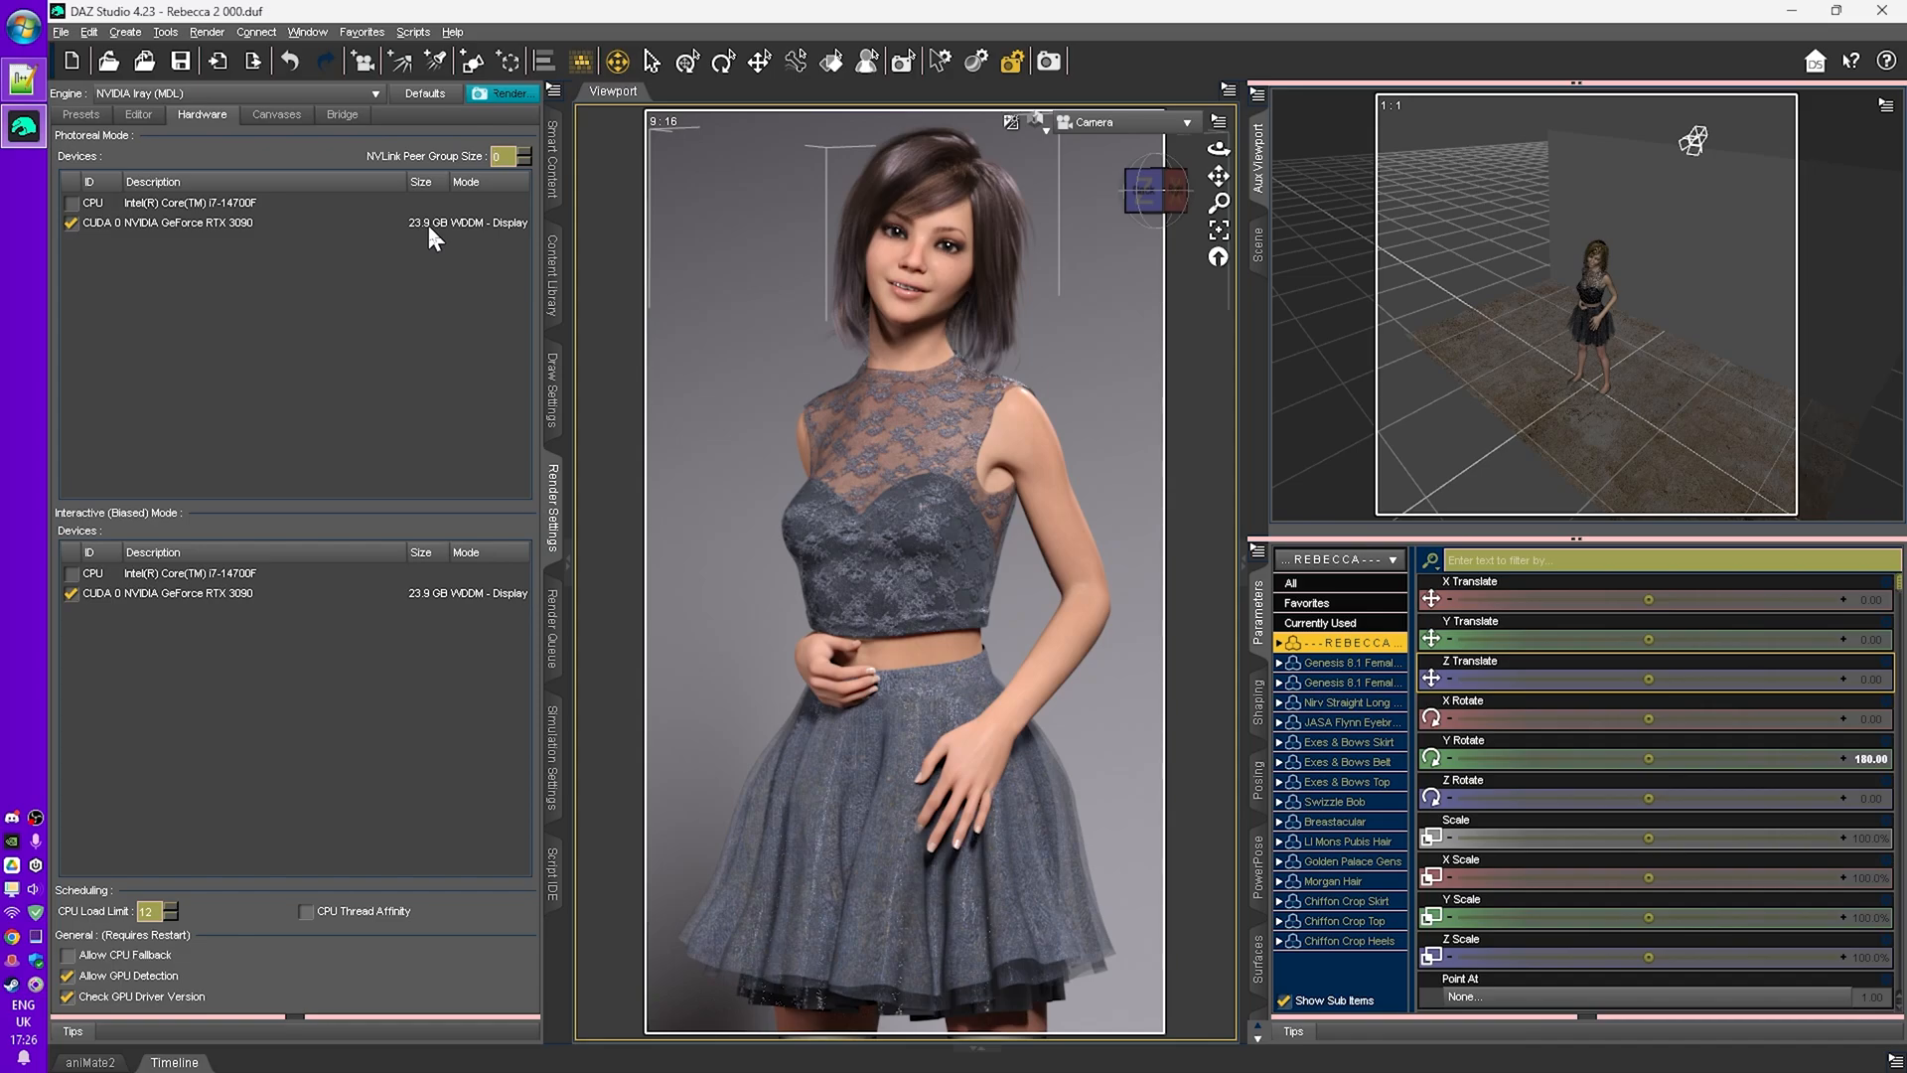
click(67, 975)
click(138, 115)
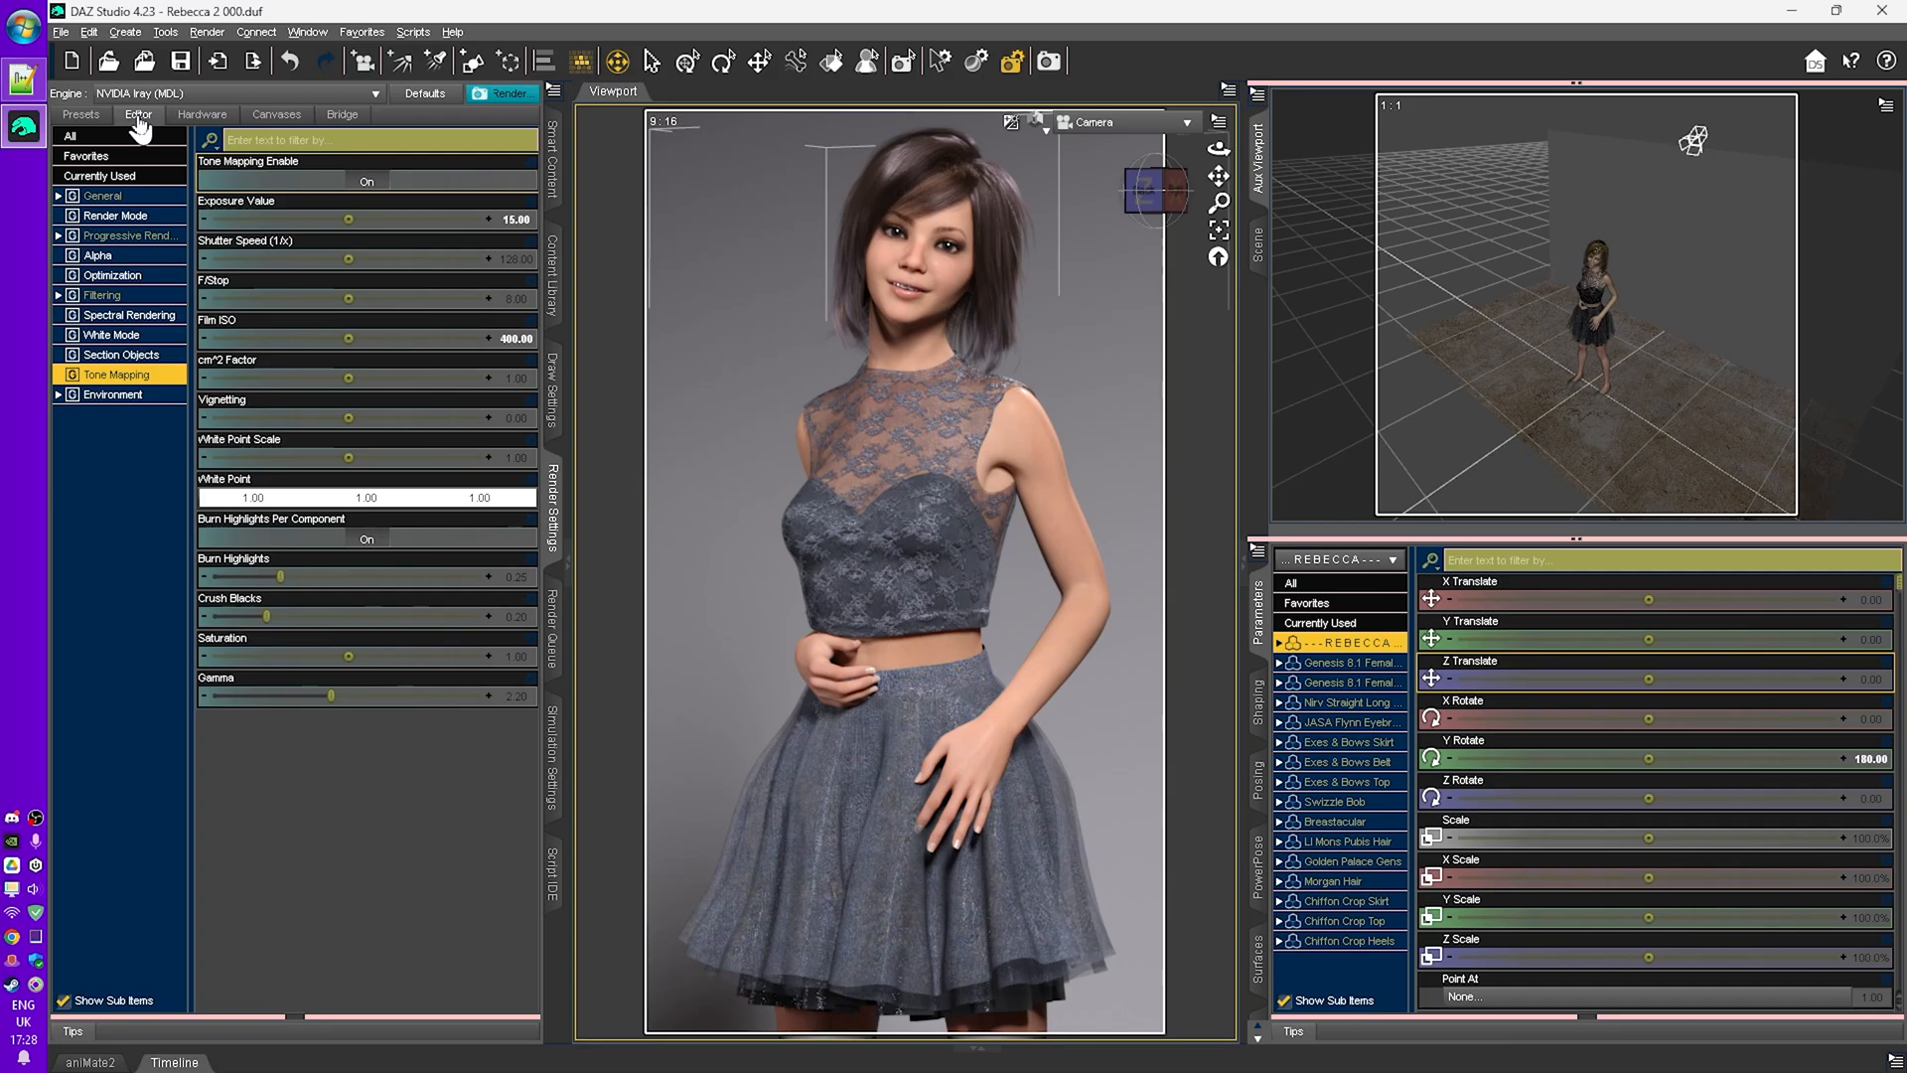
- Show all render settings, narrow them to General, and open the Render Type options
click(104, 141)
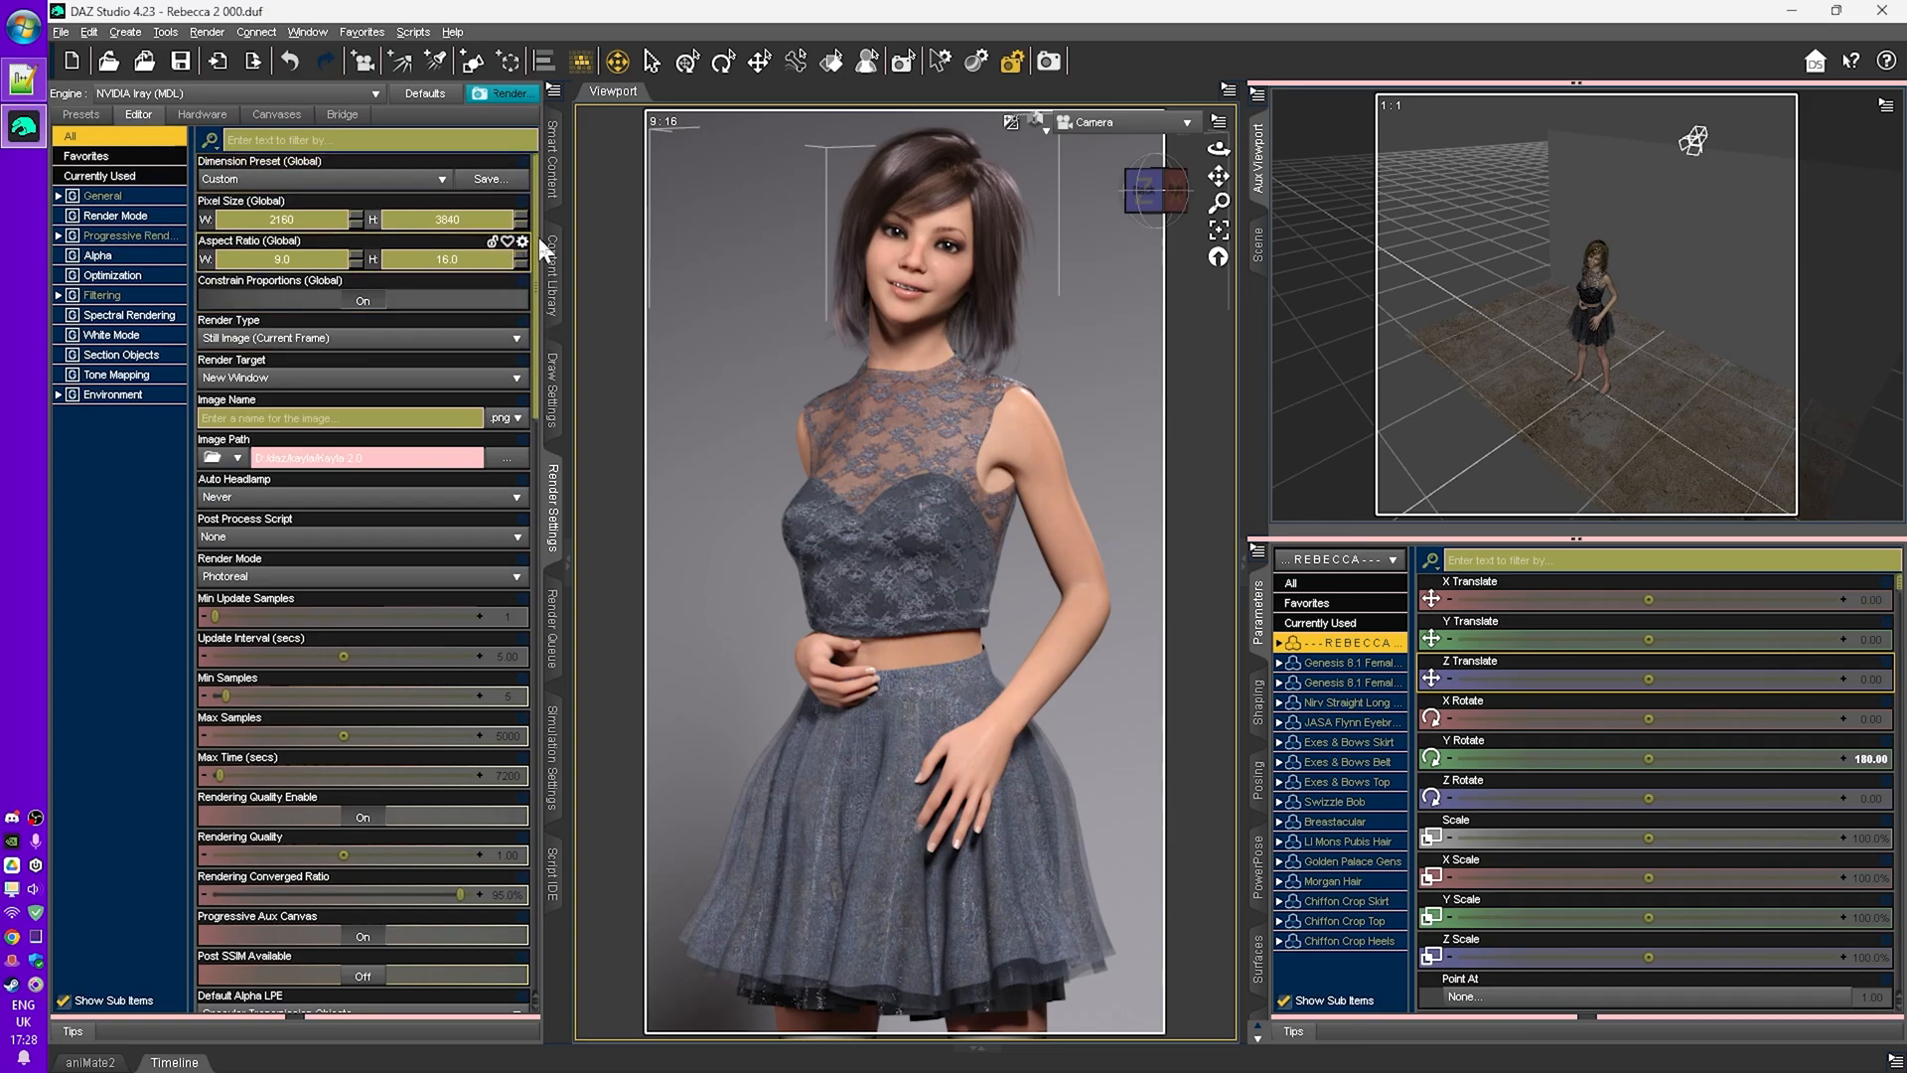
drag(537, 288, 558, 243)
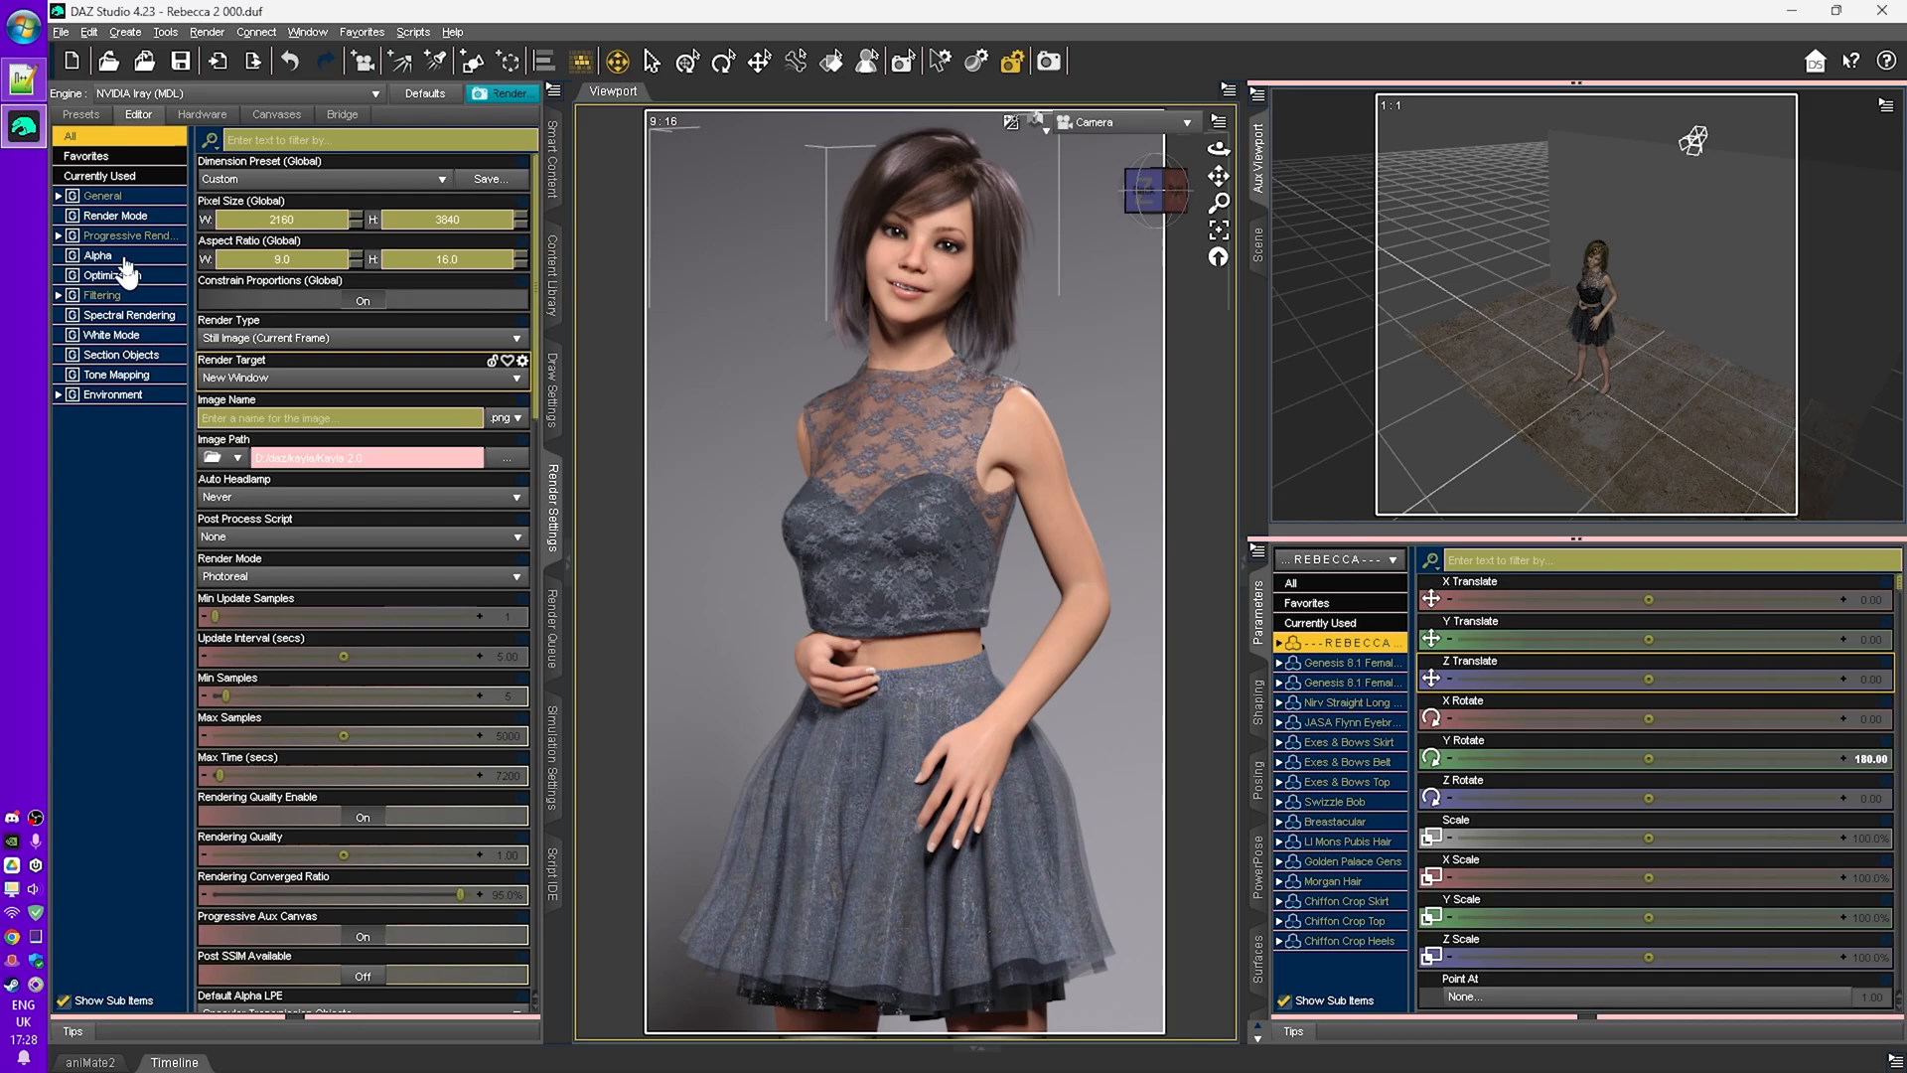
click(110, 197)
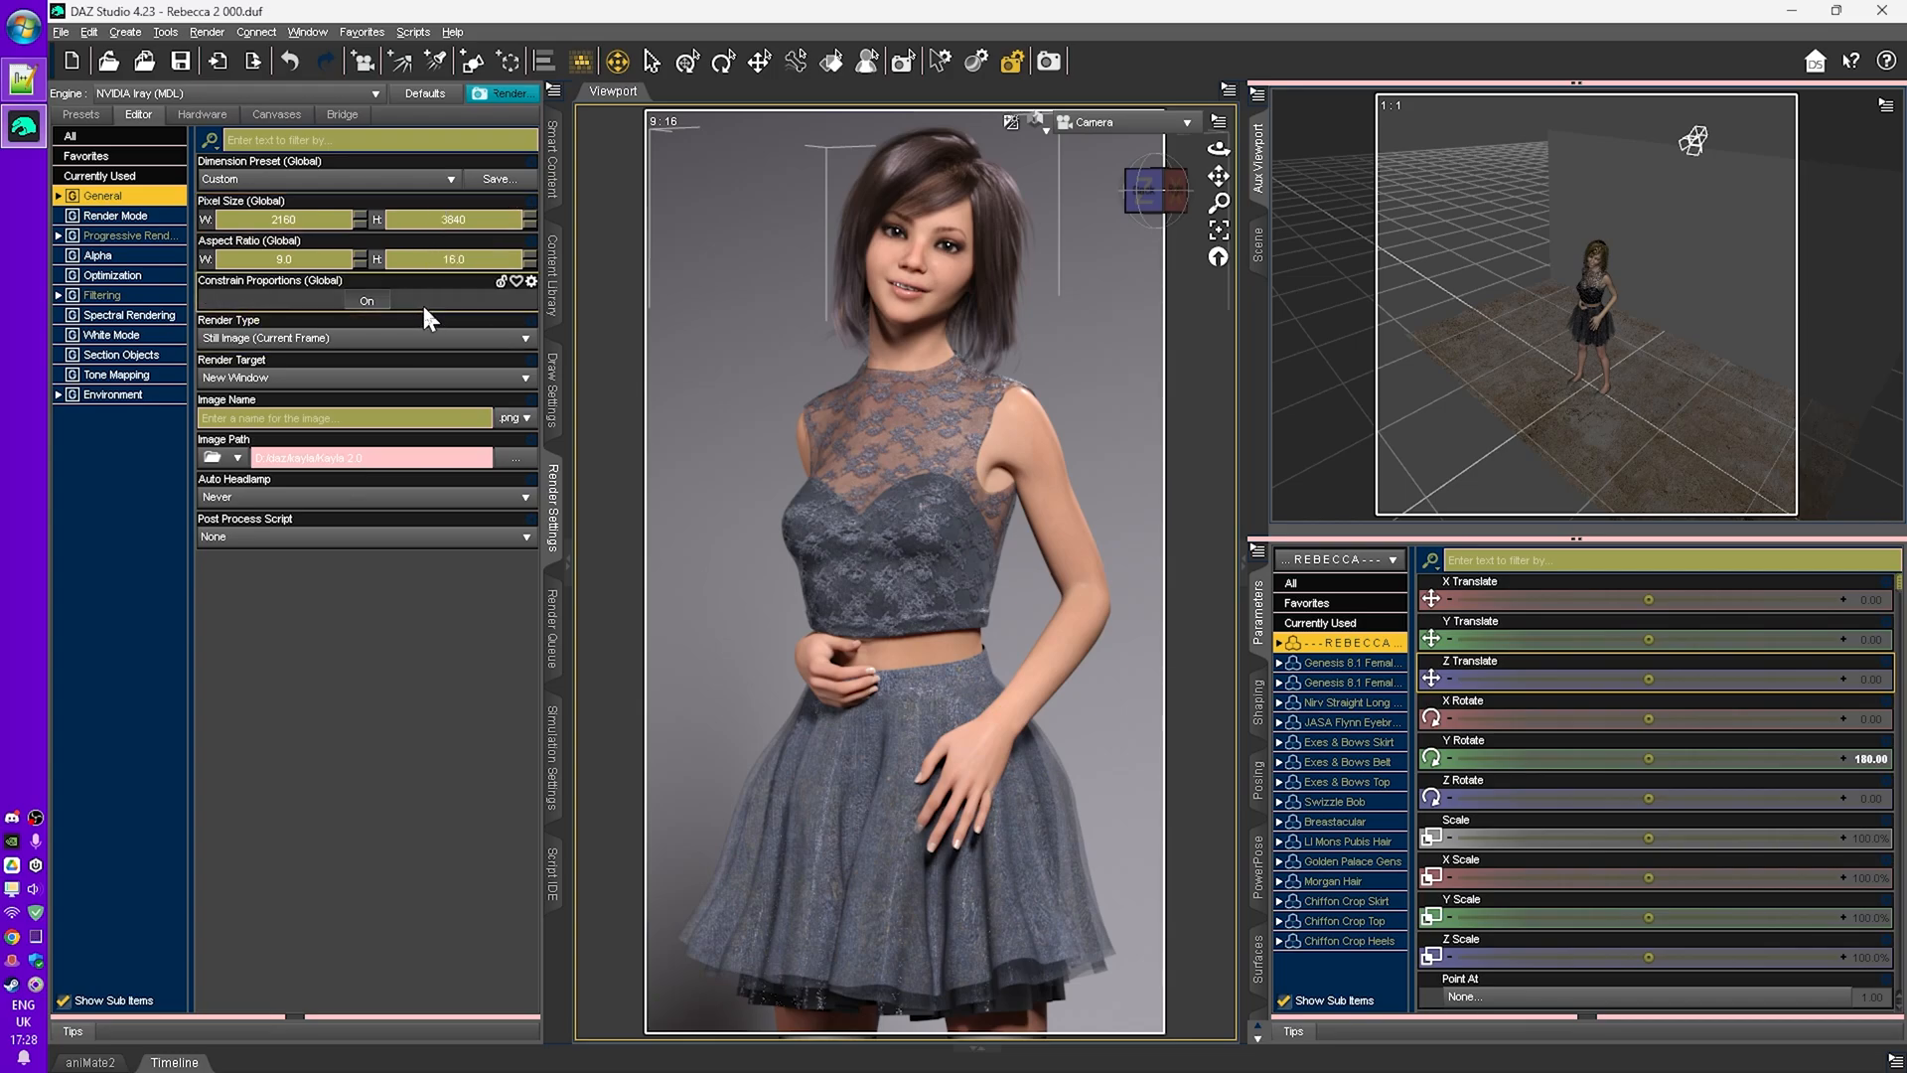
click(526, 343)
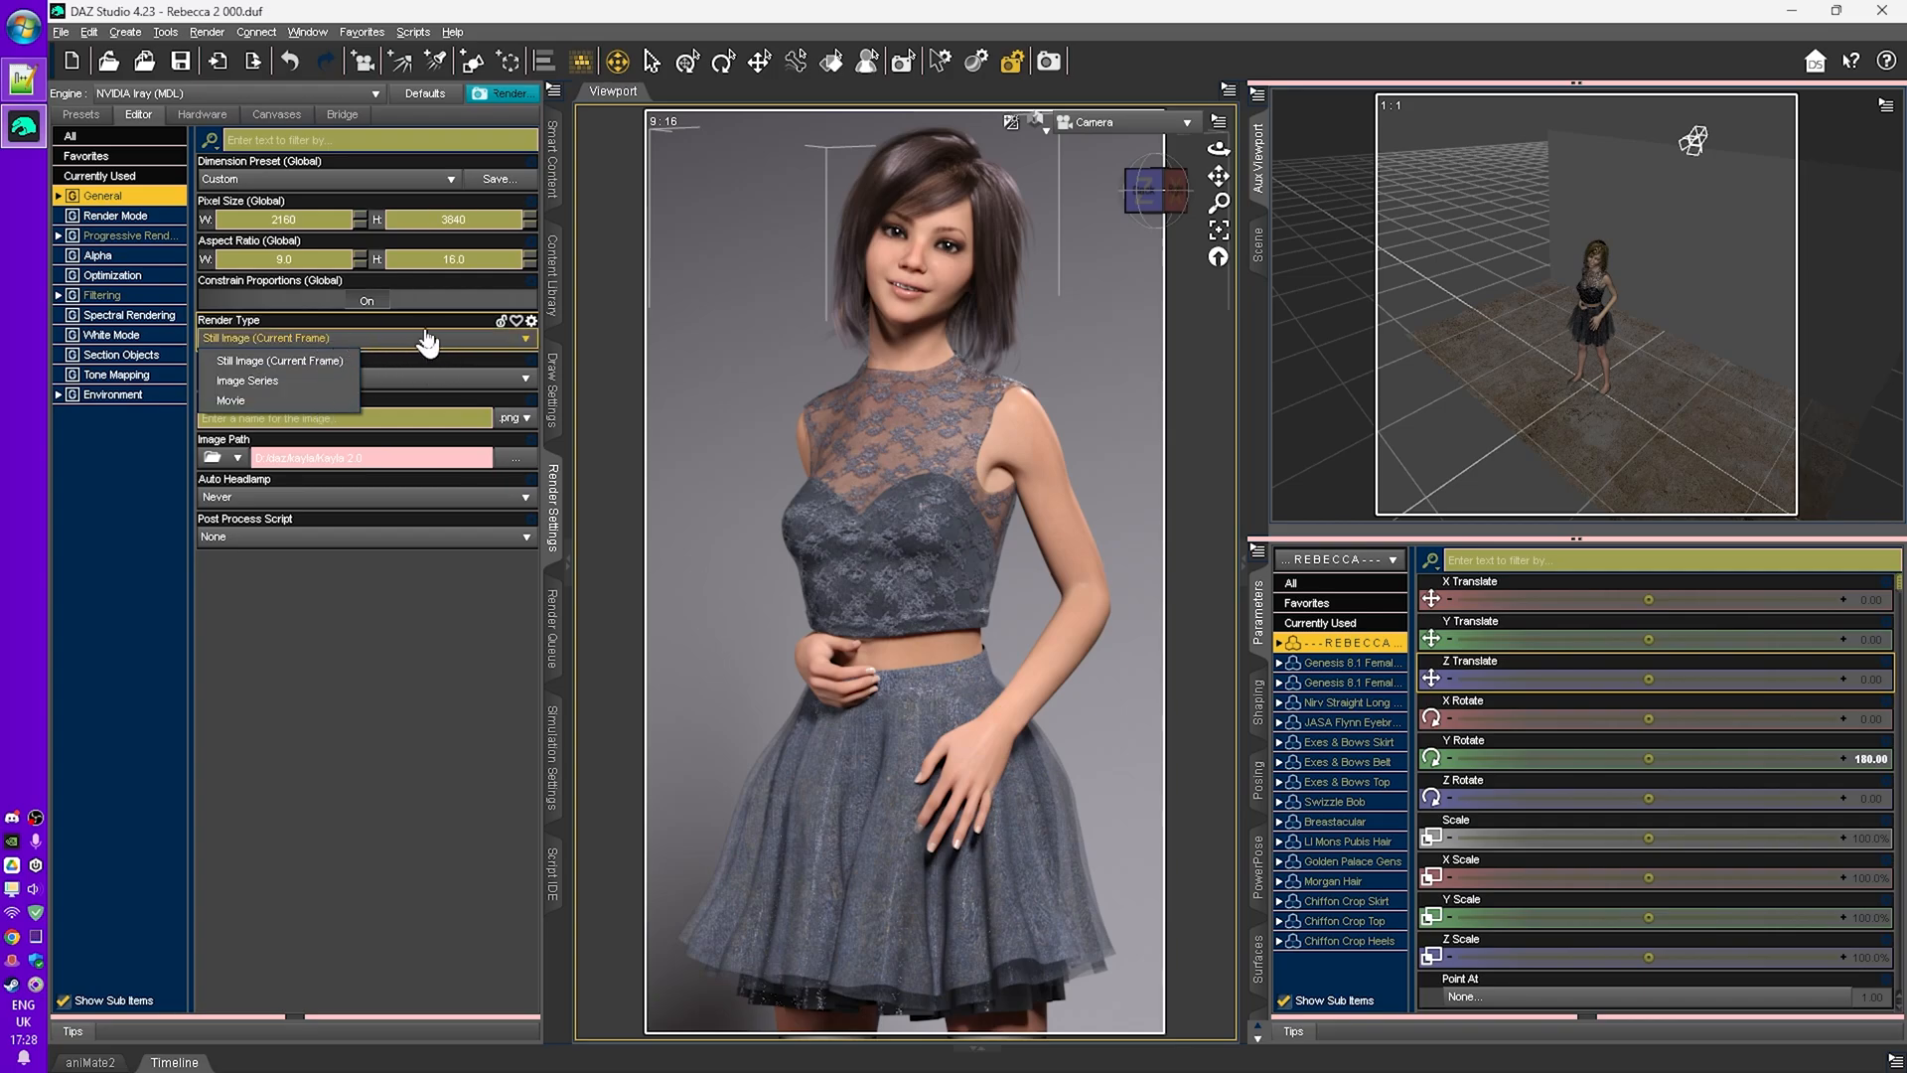
click(528, 341)
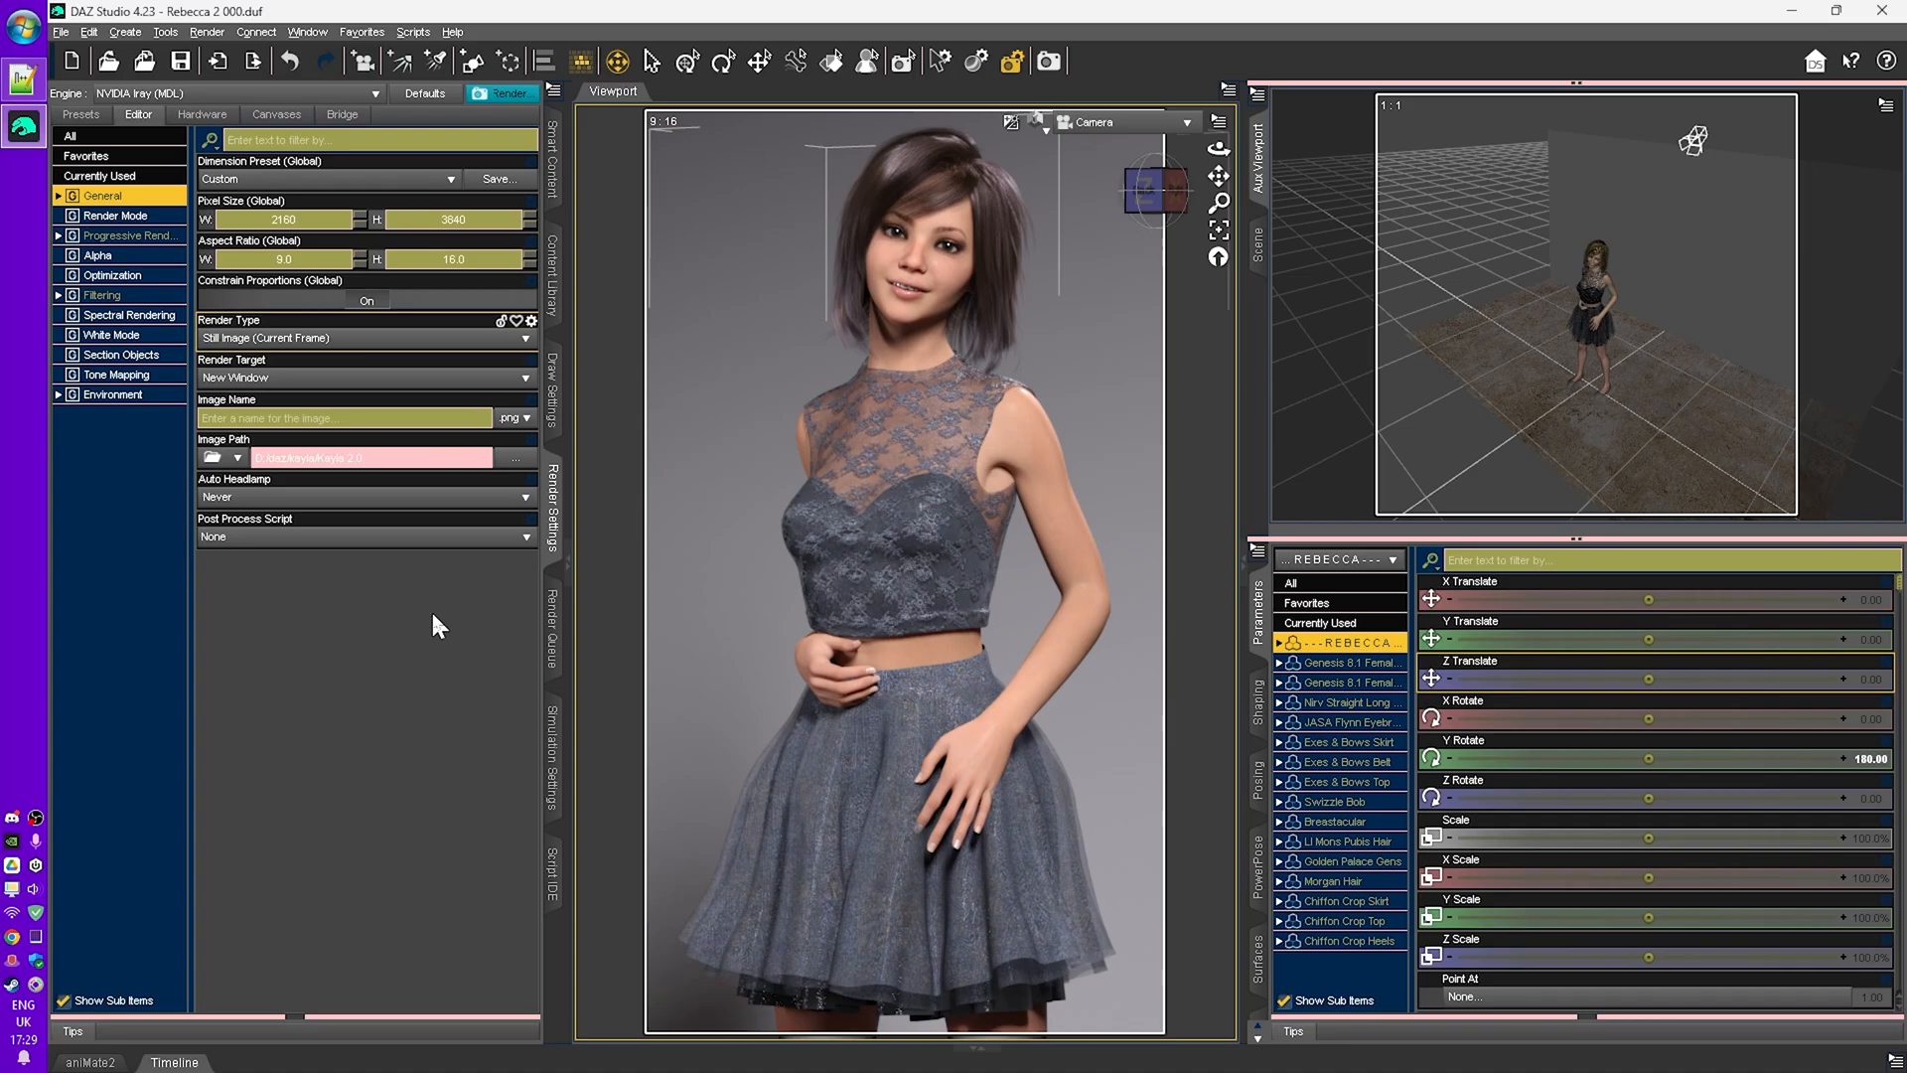
- Try setting the render target to Direct To File, then restore it to New Window
click(511, 384)
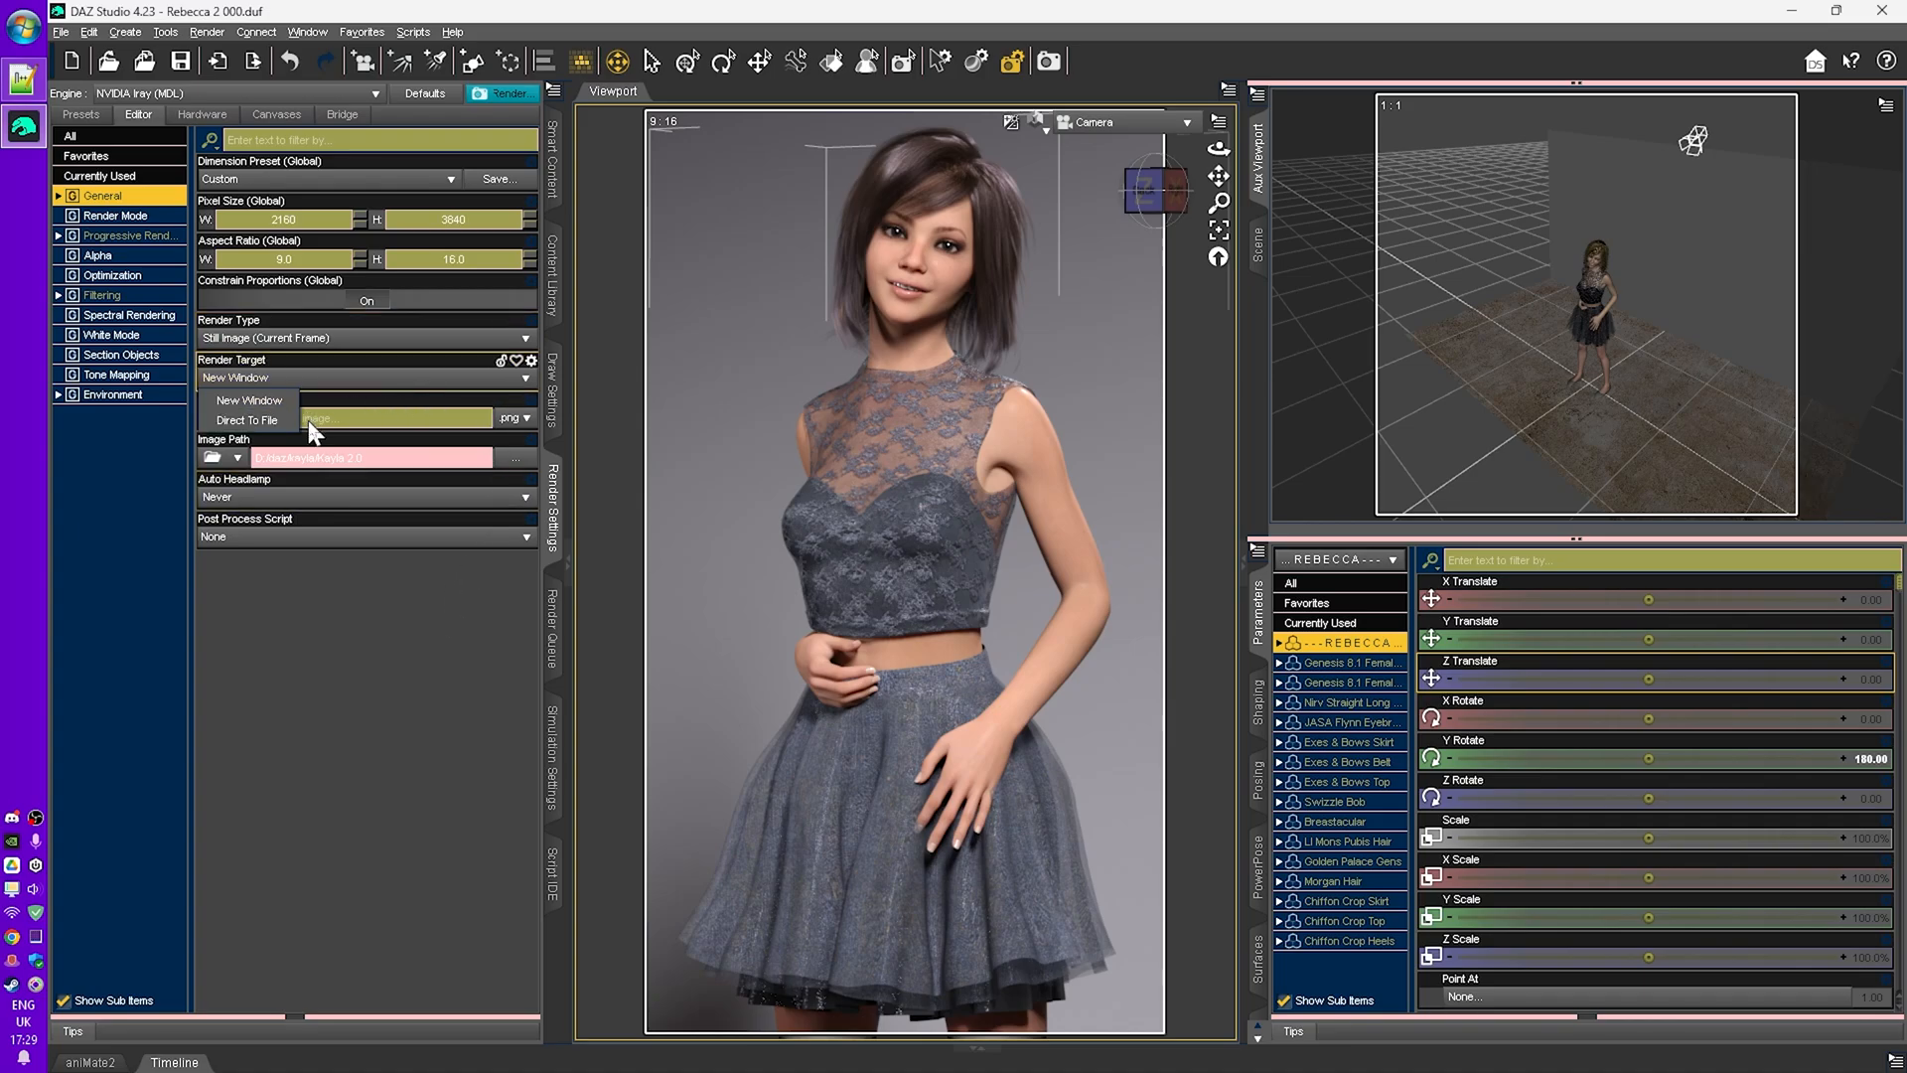
click(249, 421)
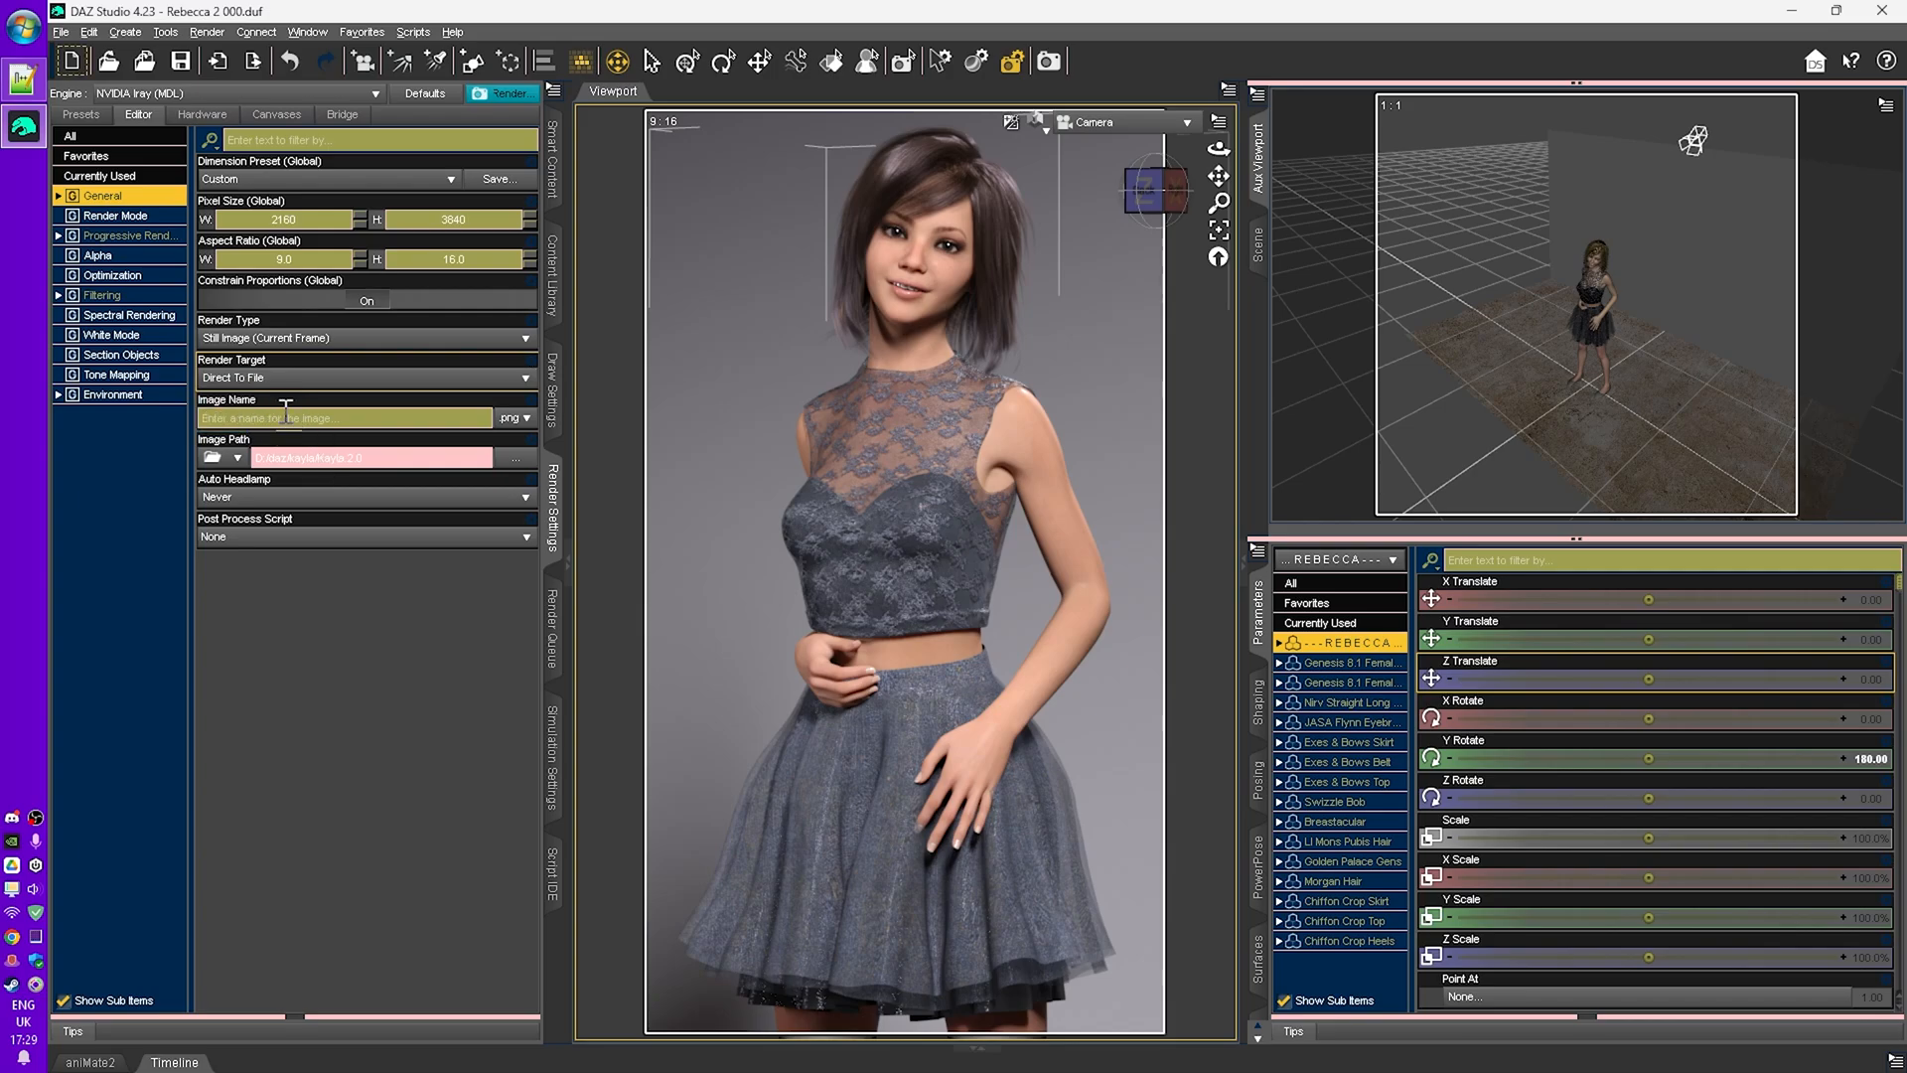
click(357, 417)
click(284, 373)
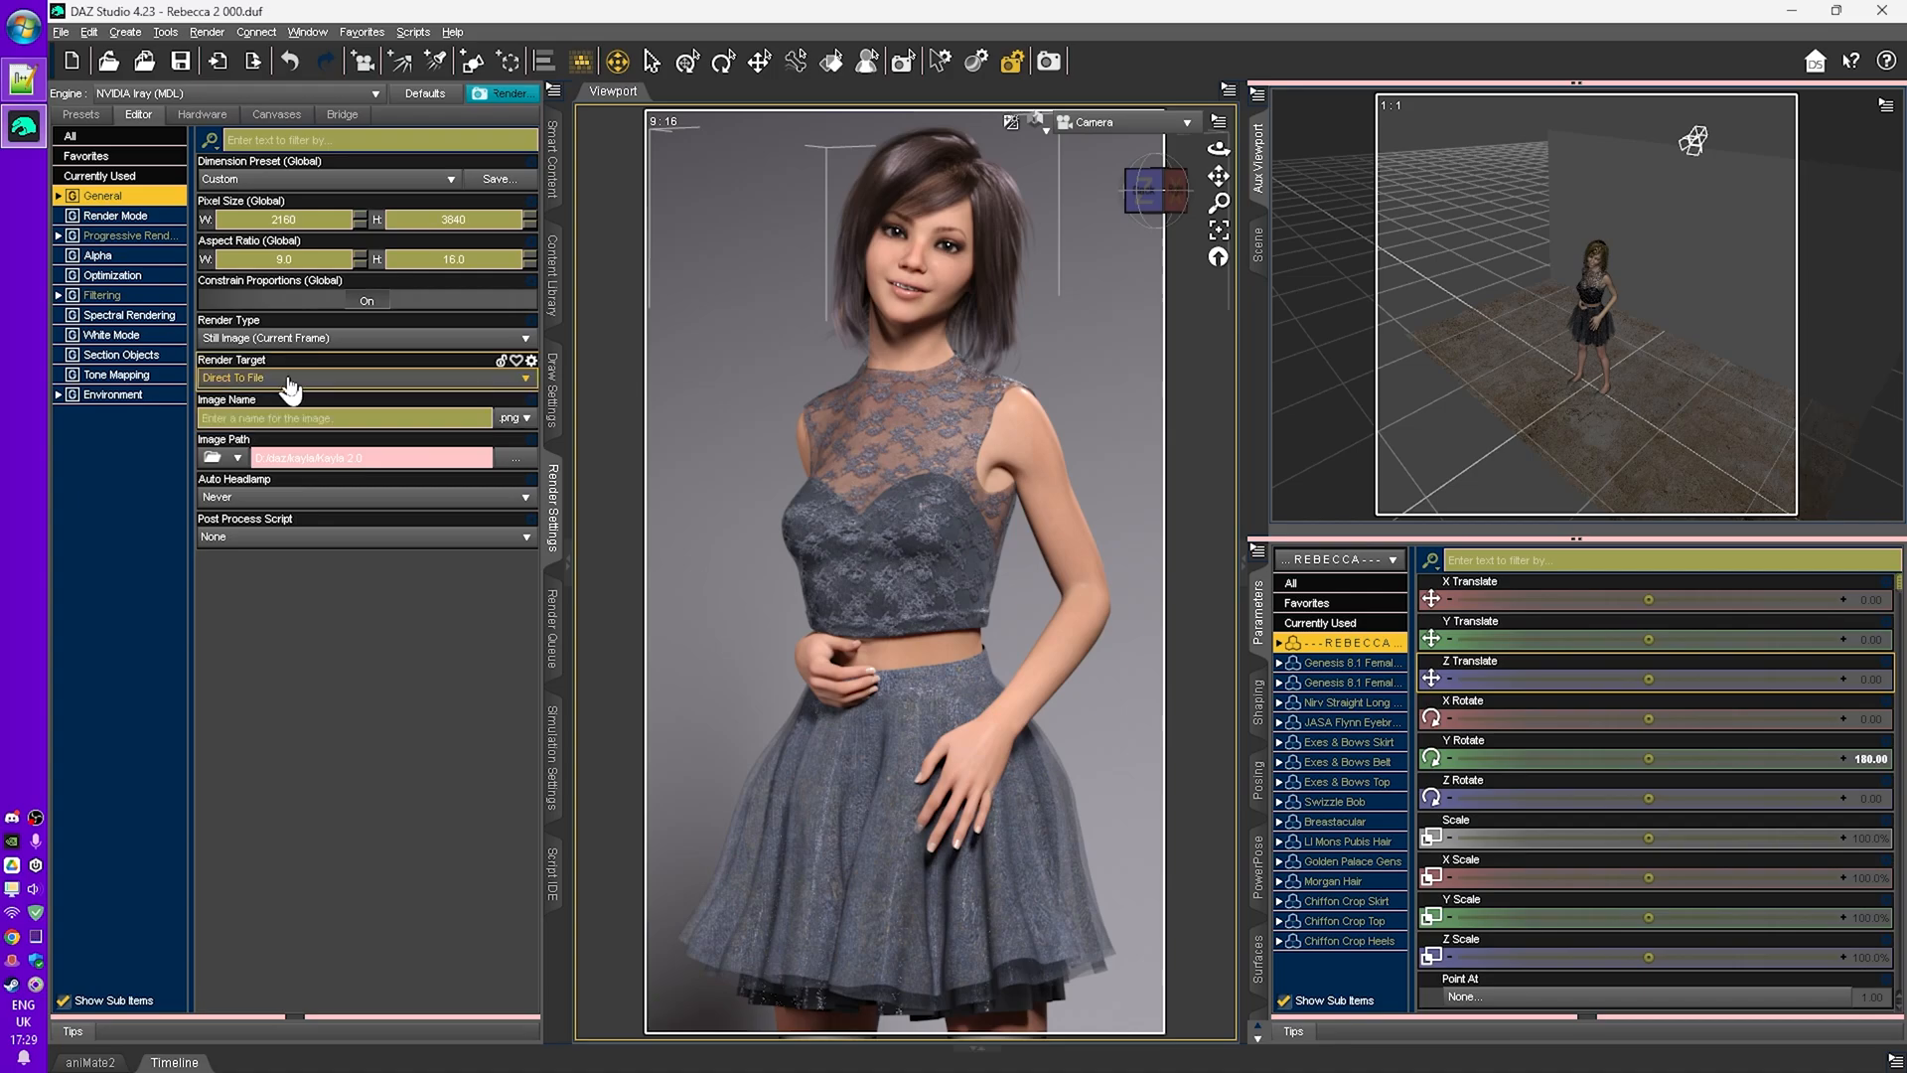
click(280, 406)
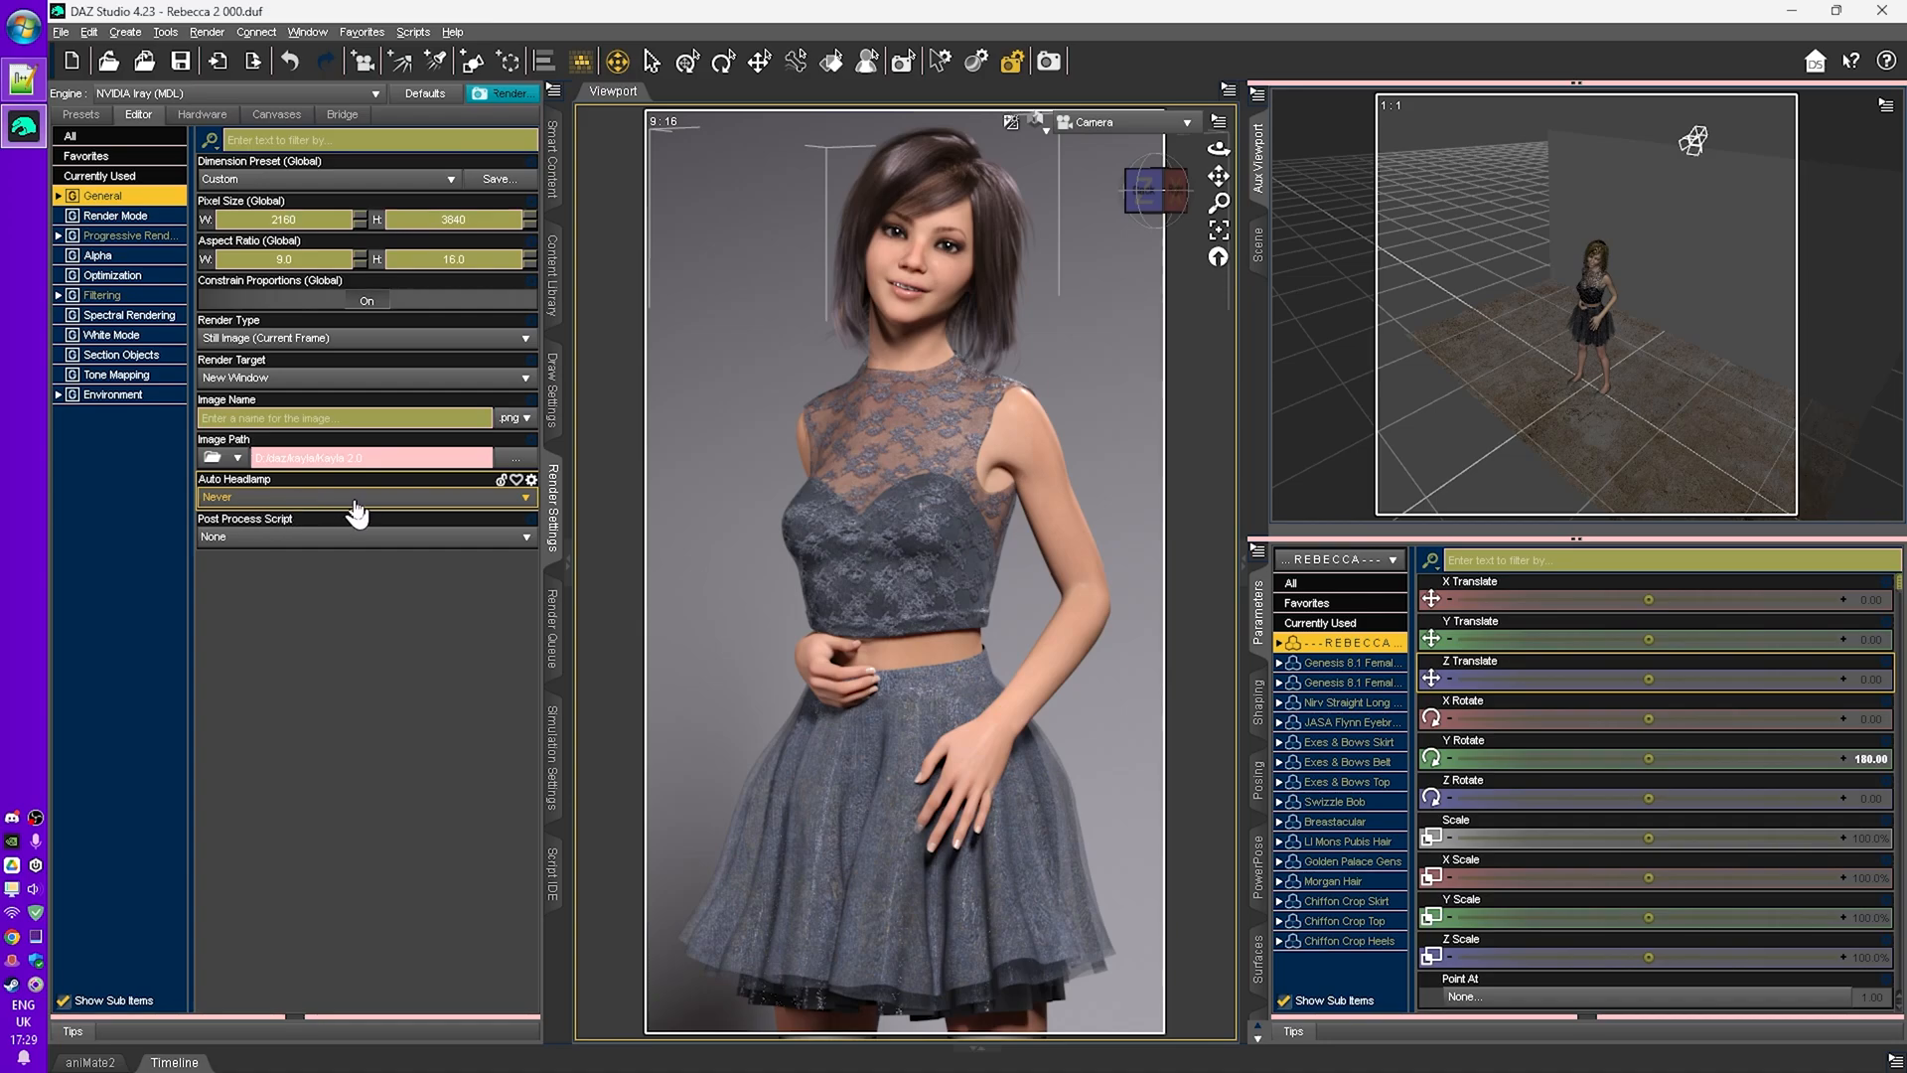
- Review the Render Mode setting, then open the Draw Settings pane
click(125, 215)
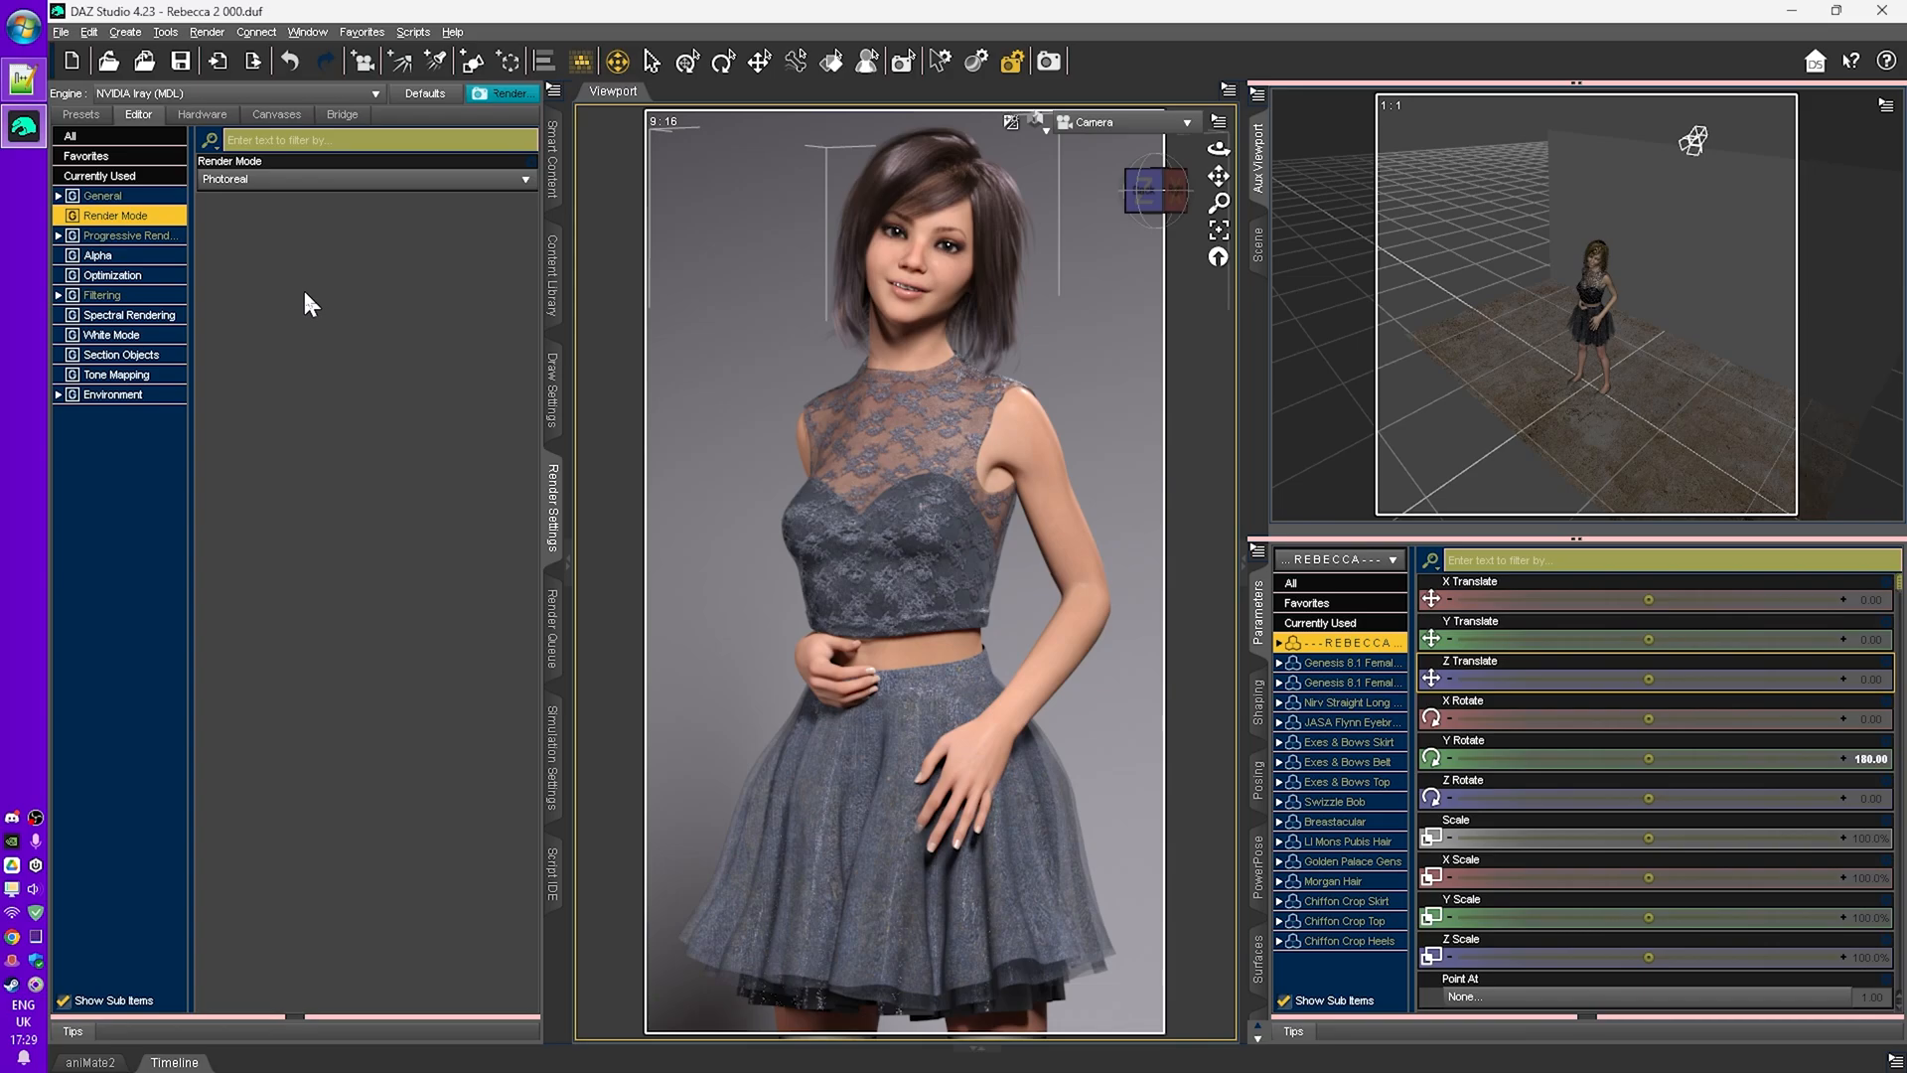
click(283, 181)
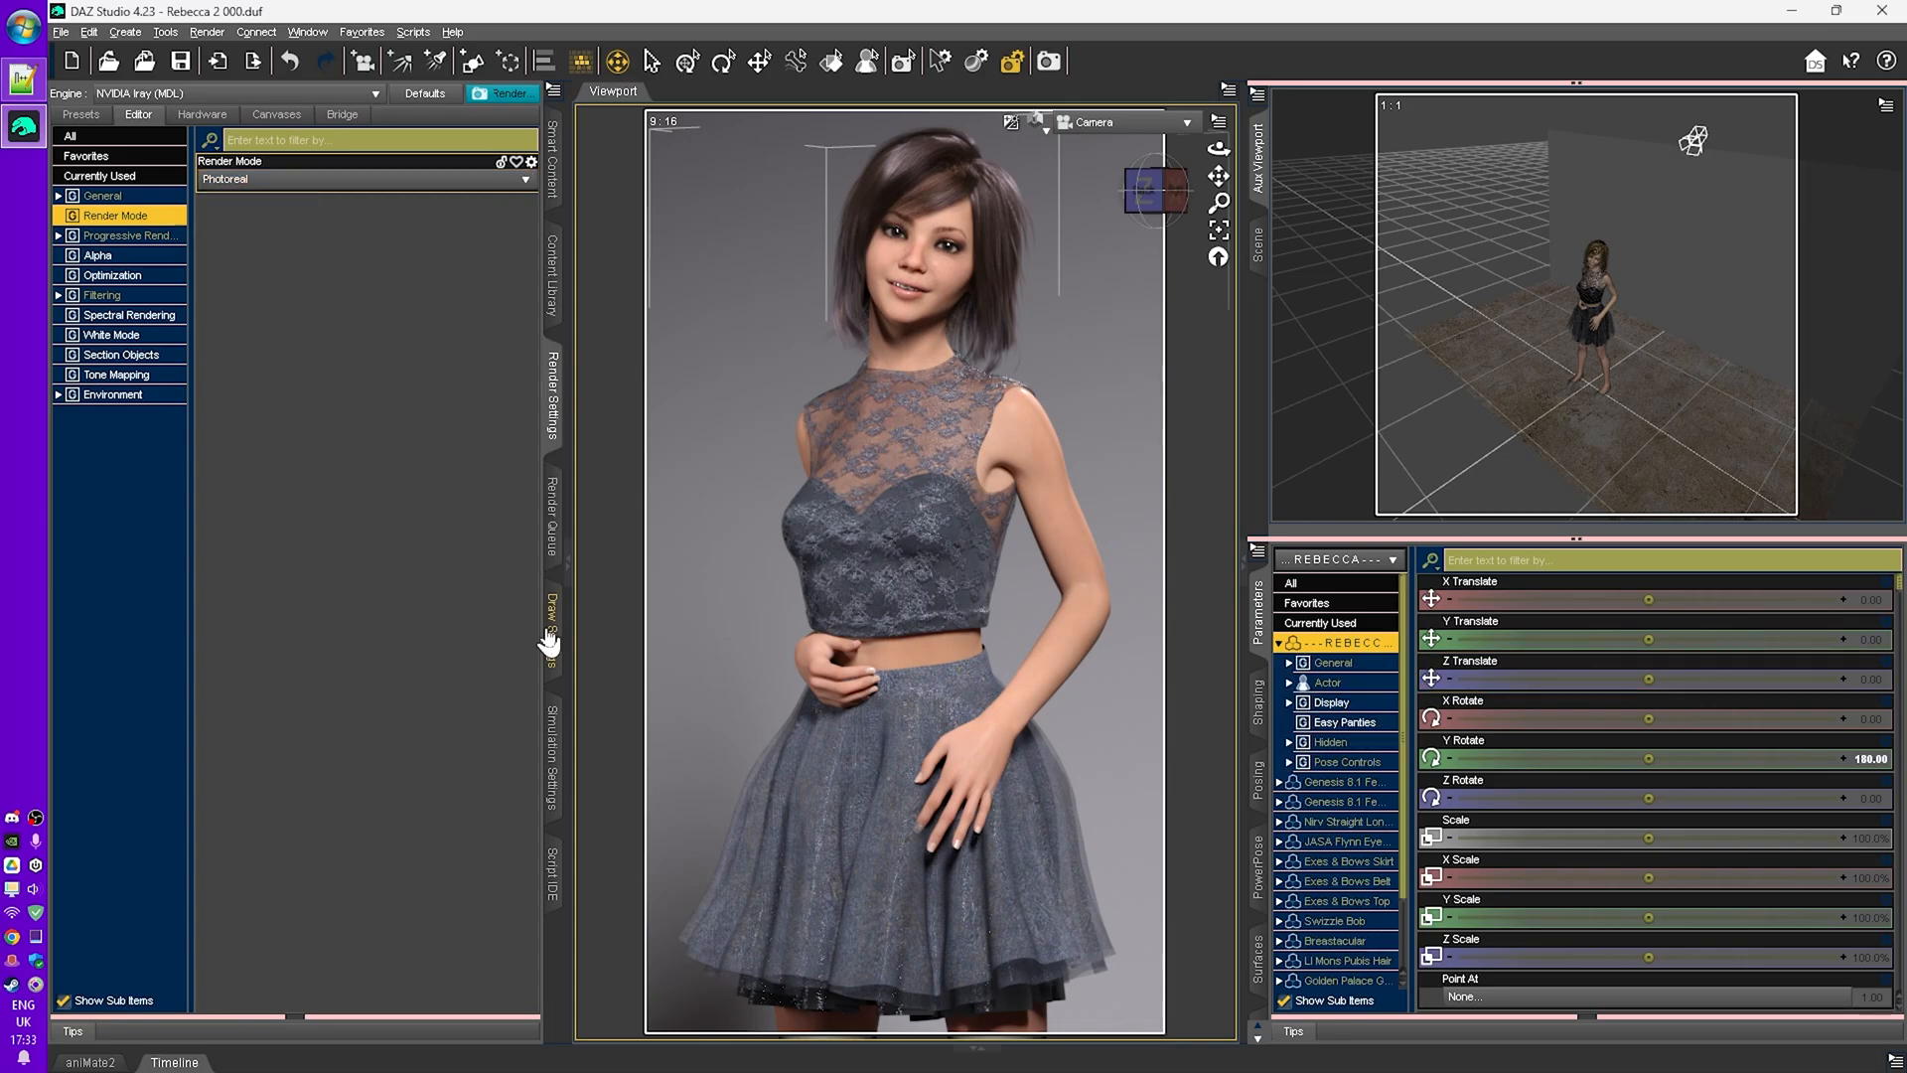
click(305, 32)
mouse_move(320, 73)
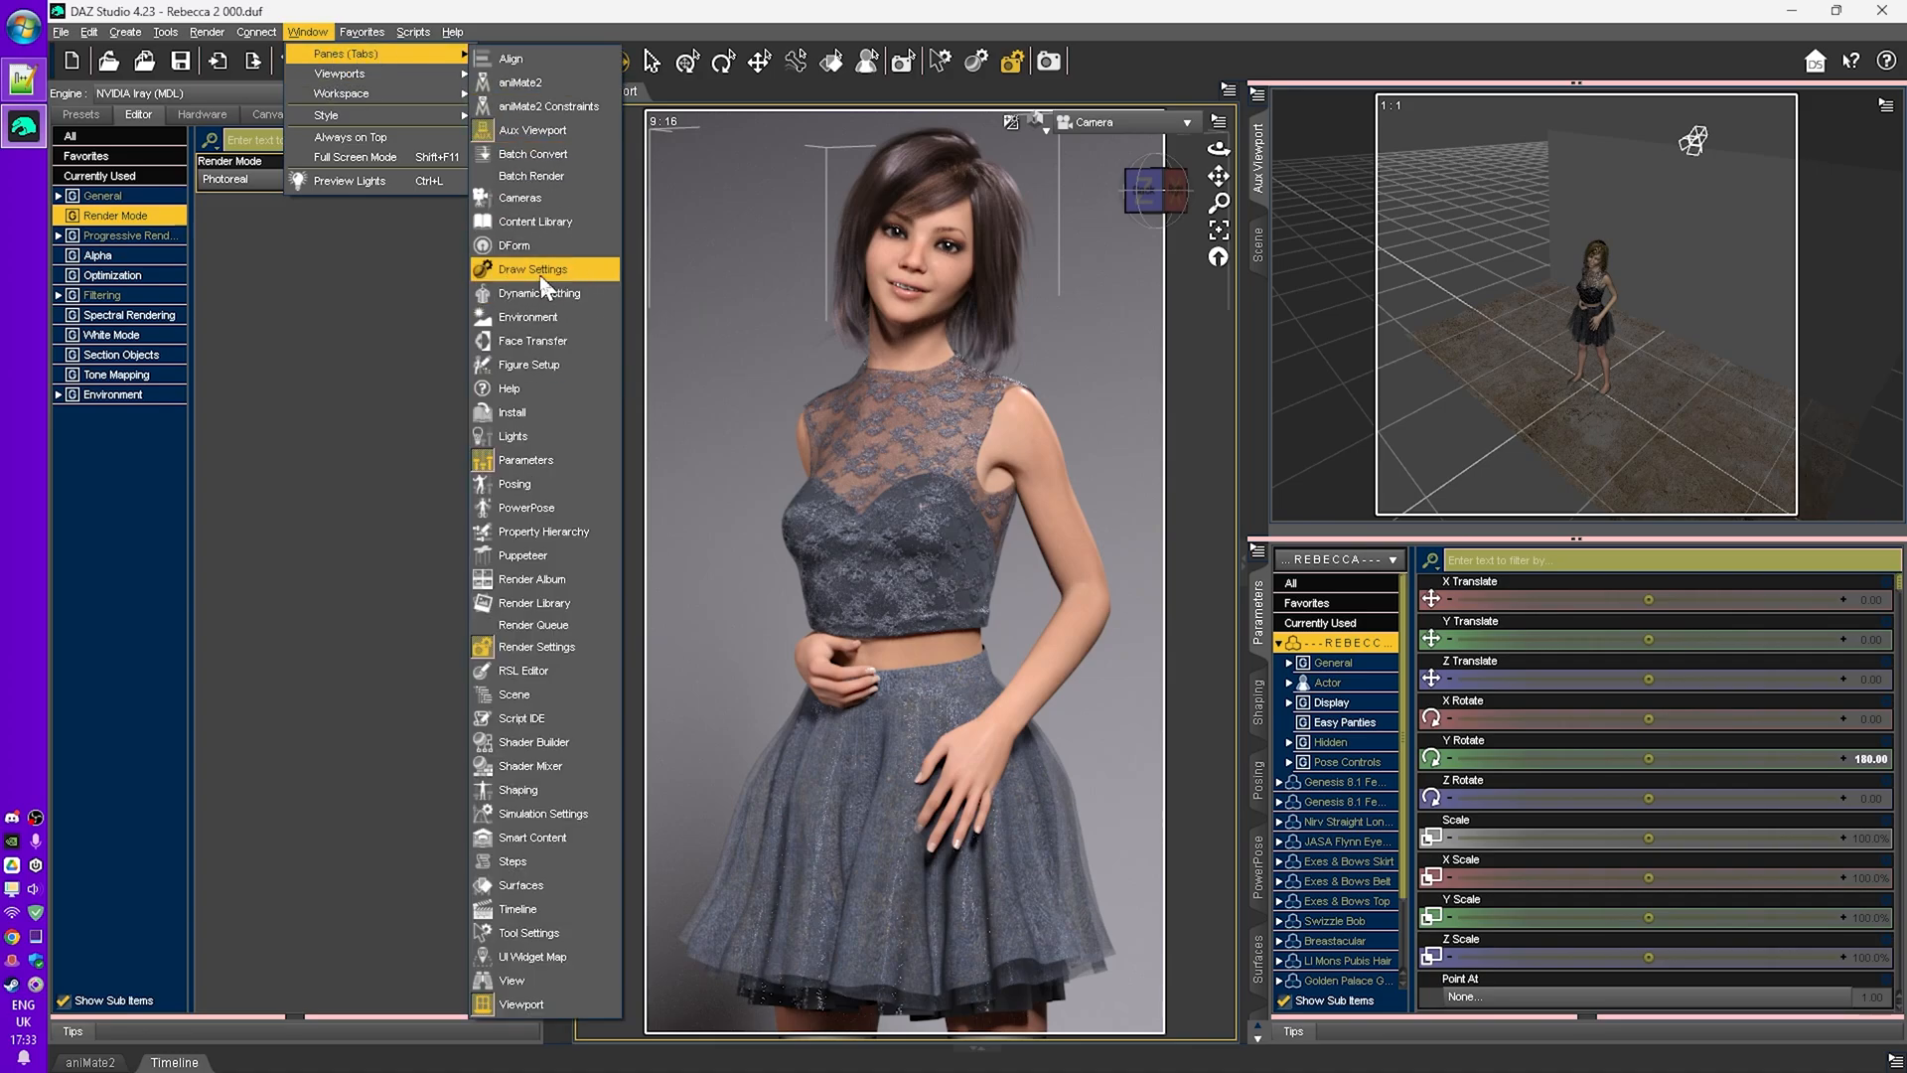
click(406, 347)
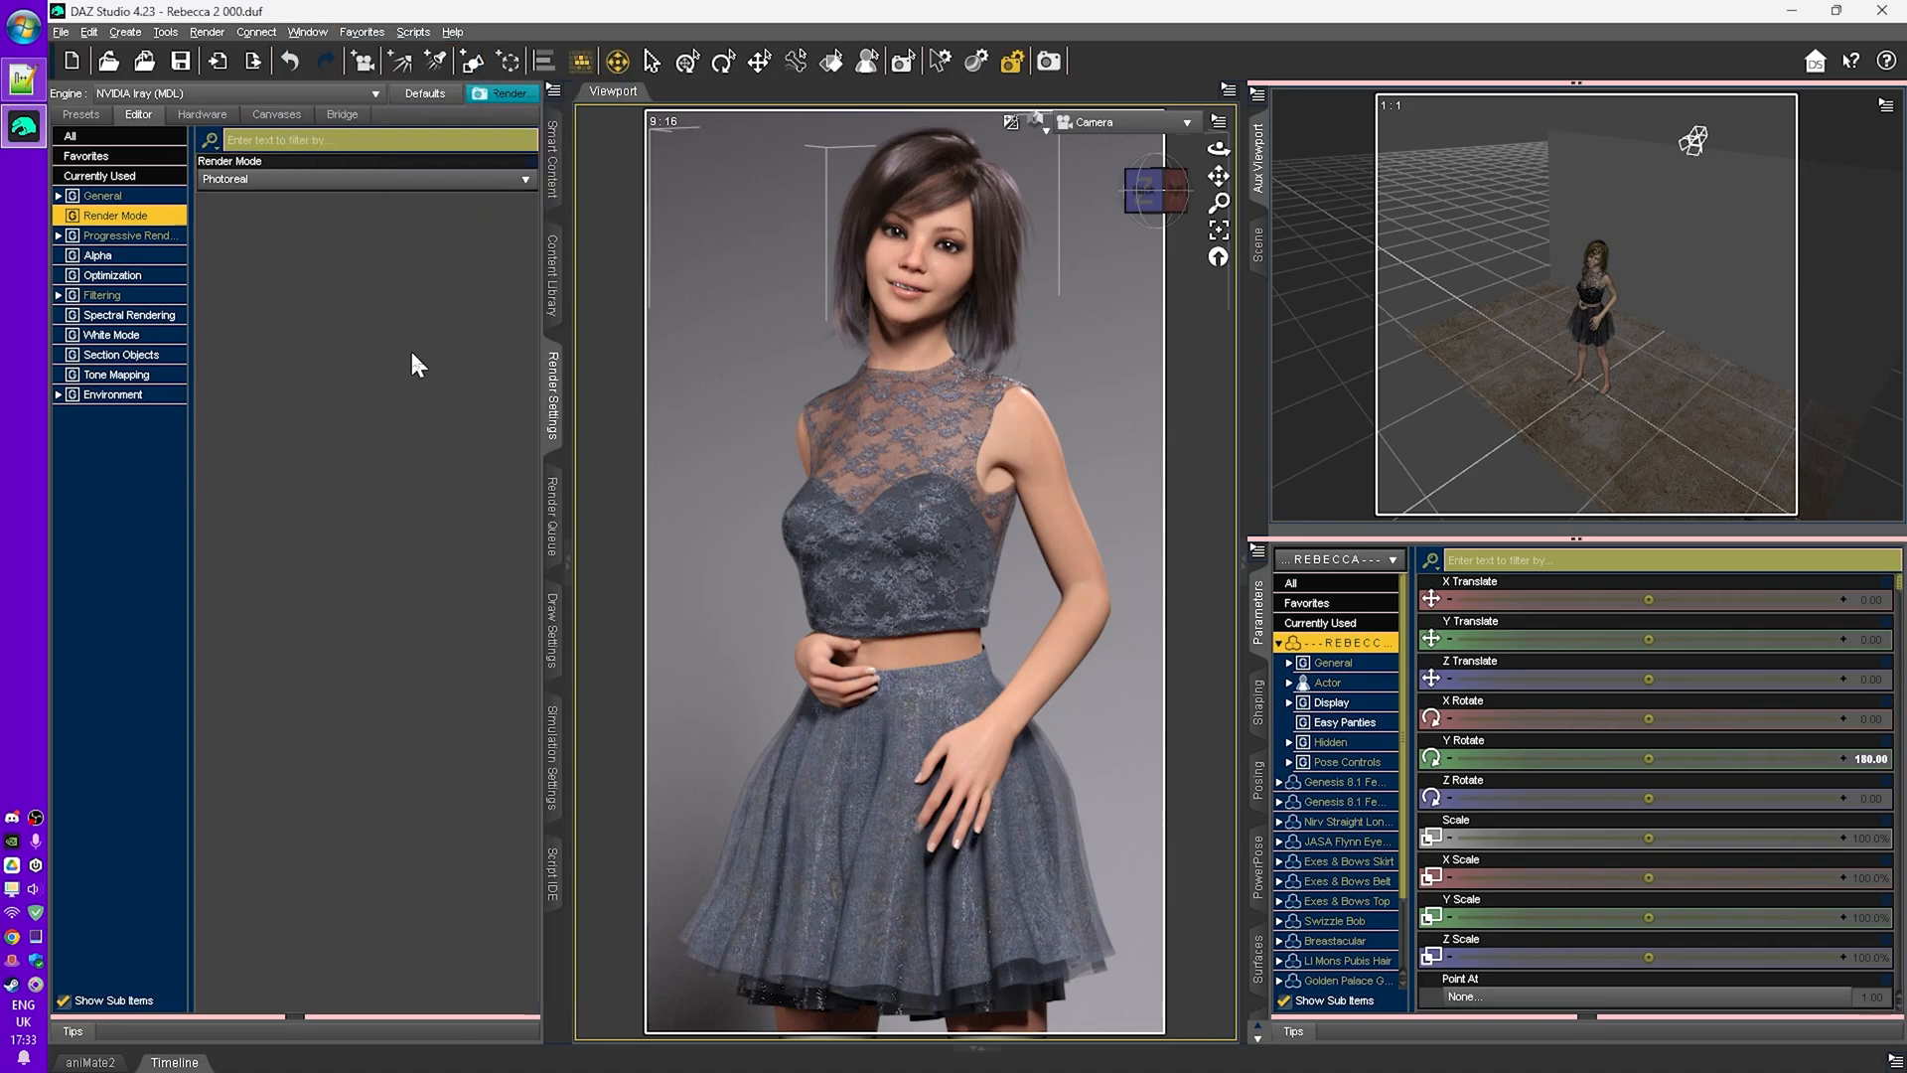
click(555, 640)
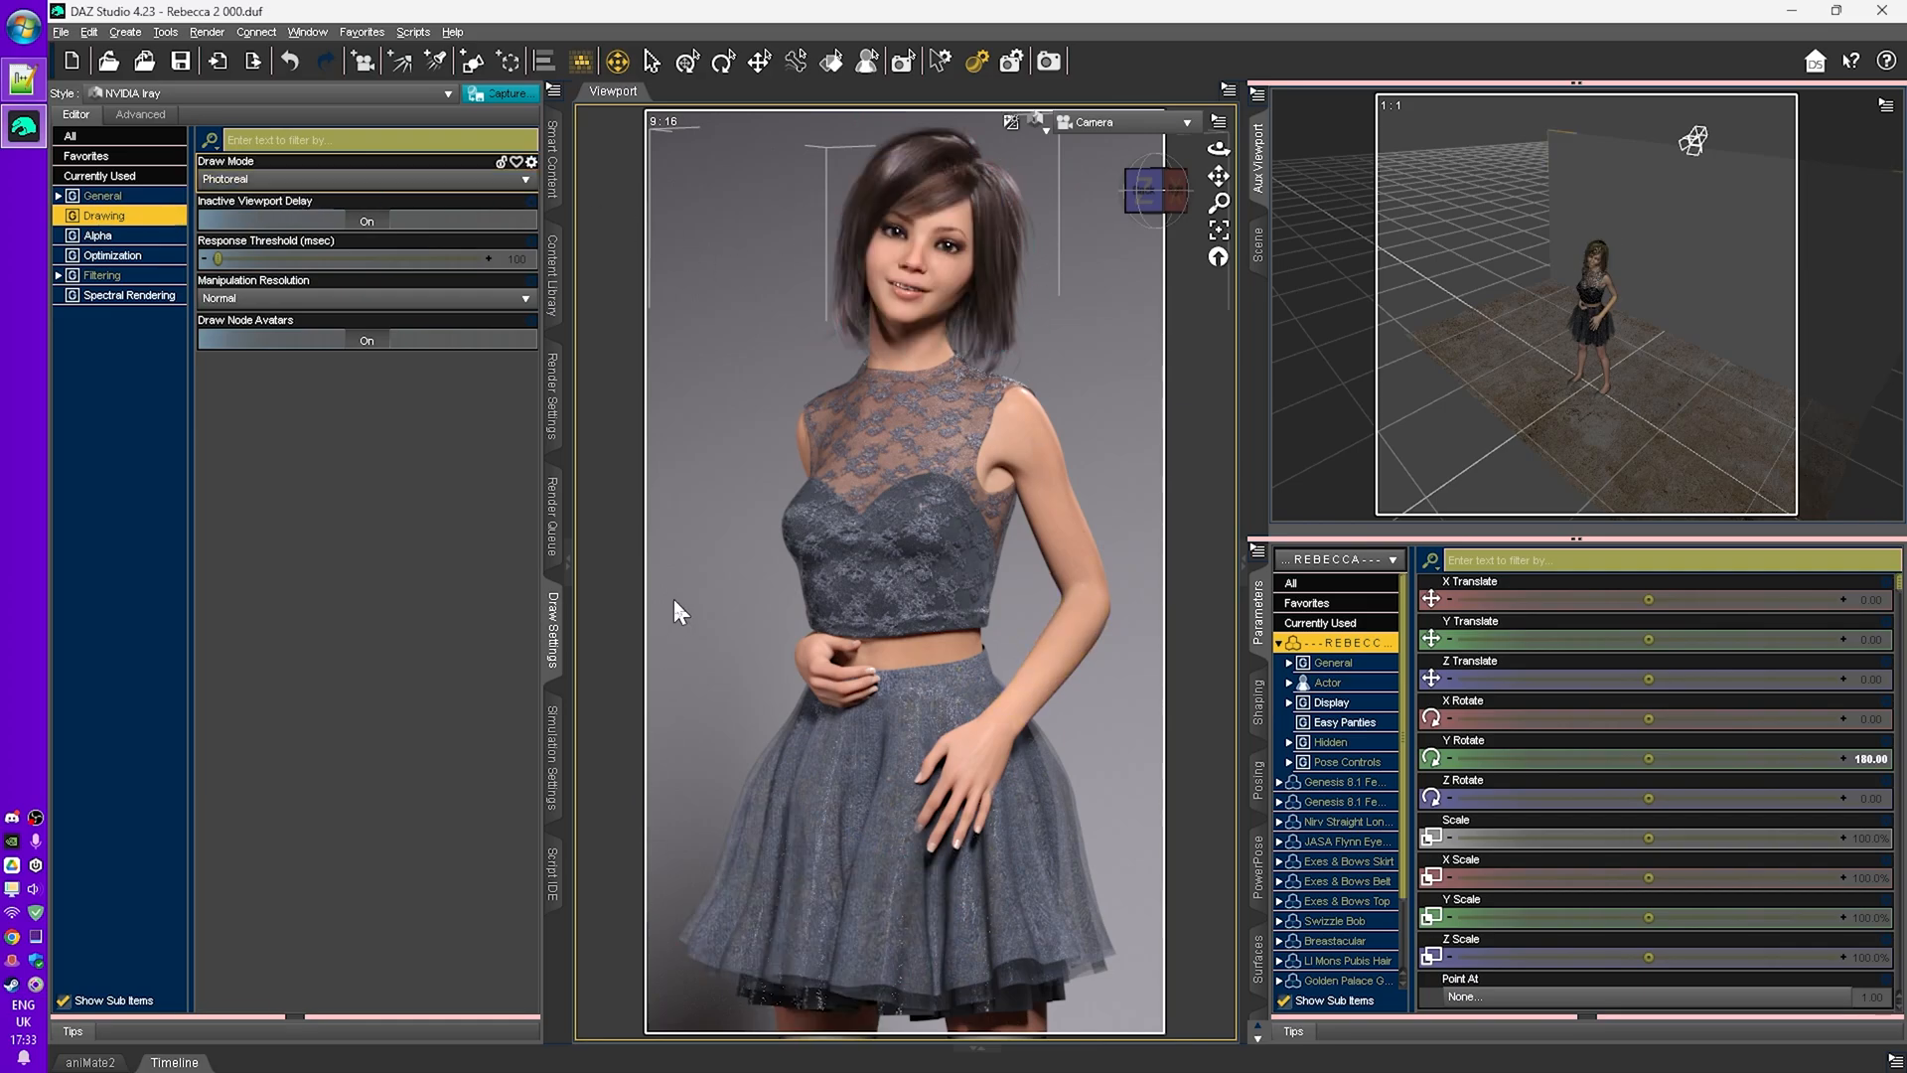
- Switch the viewport draw mode to Interactive (Biased), test and undo a view move, then return it to Photoreal
click(283, 180)
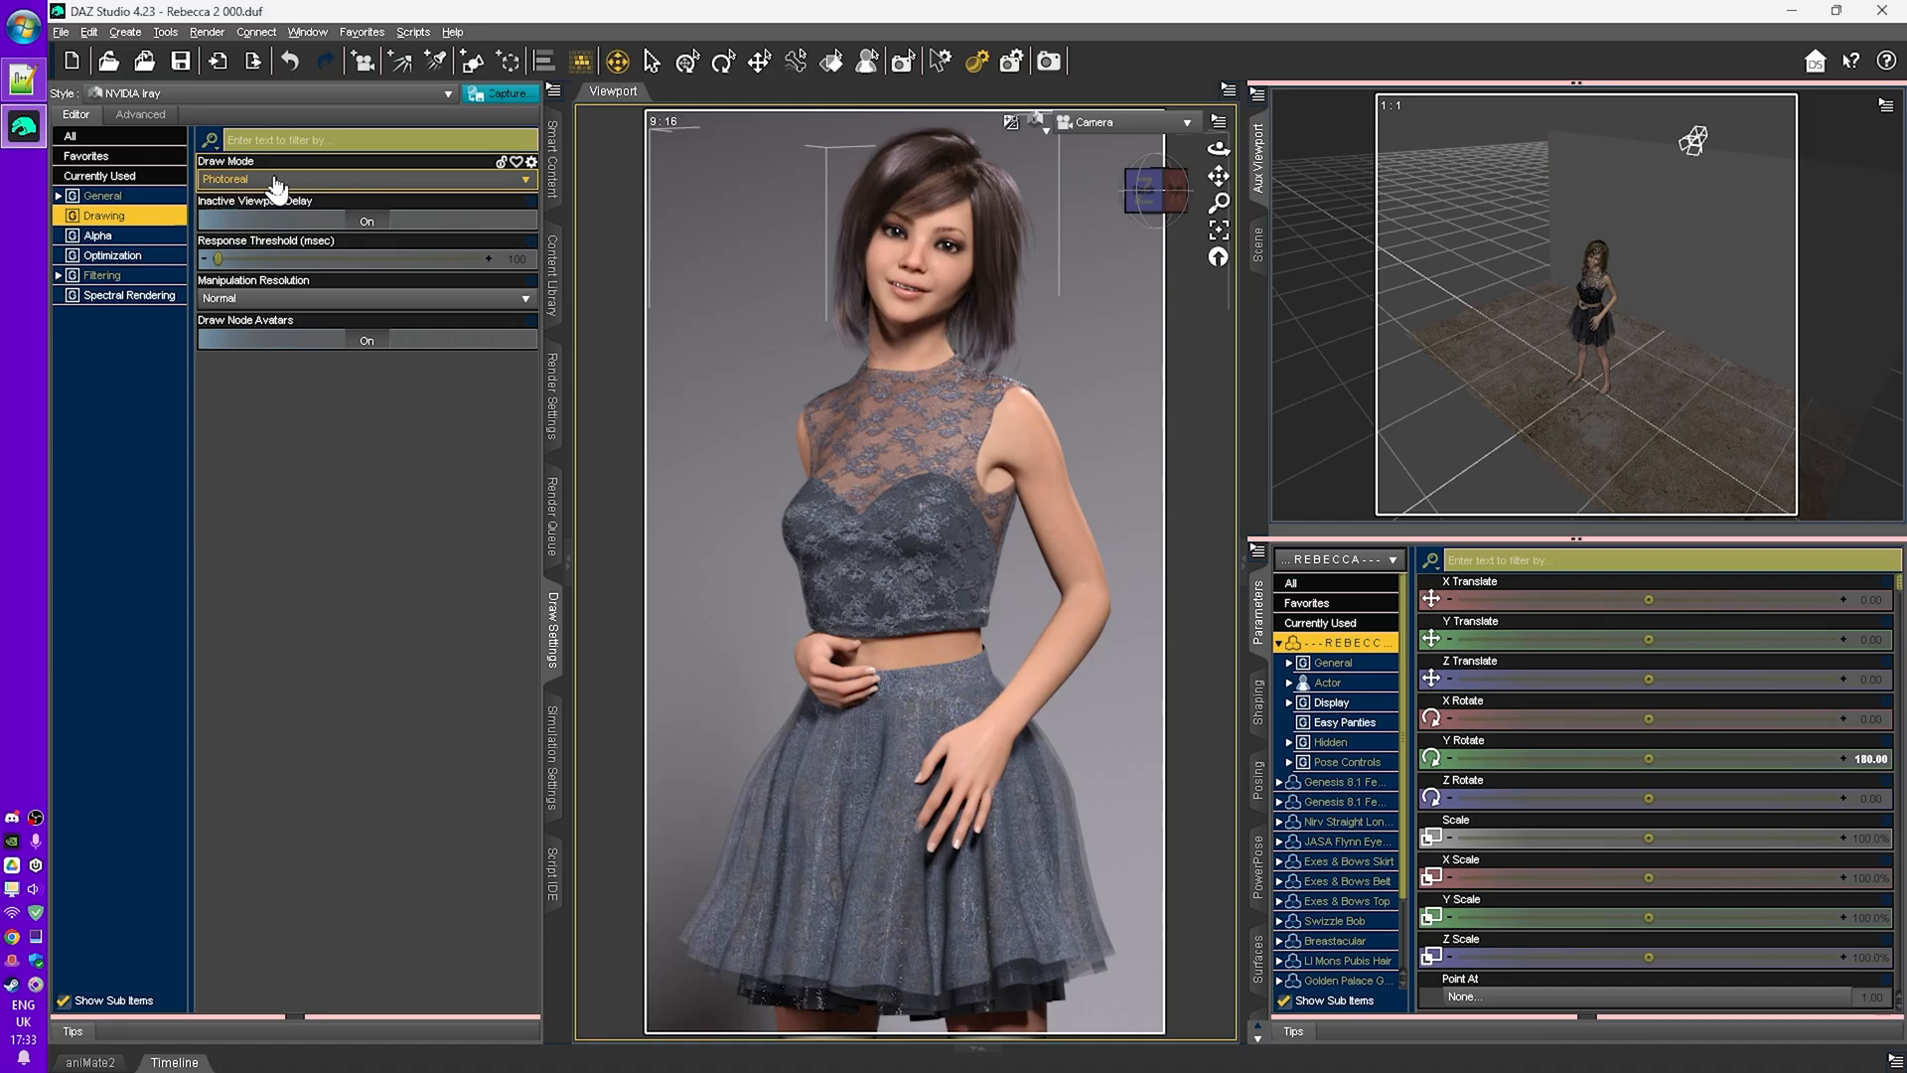
click(261, 224)
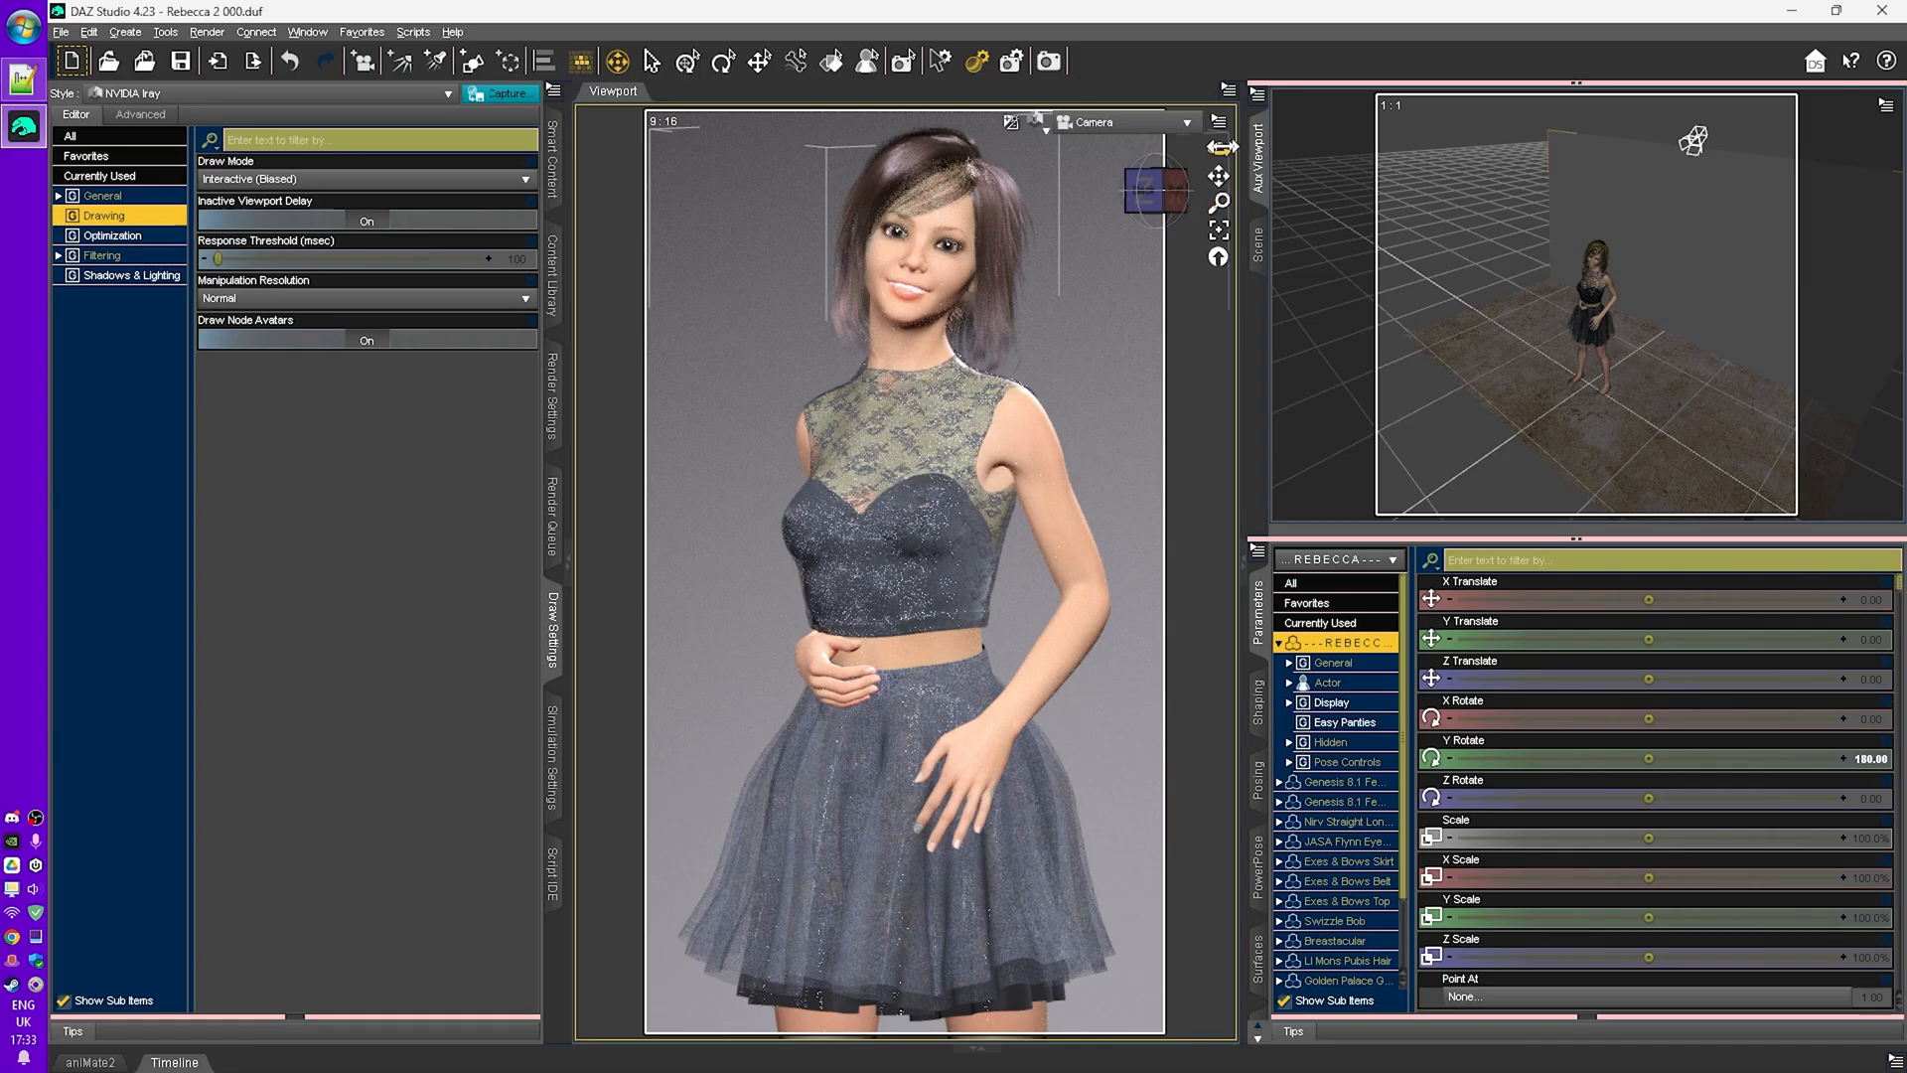
drag(1217, 149, 1400, 289)
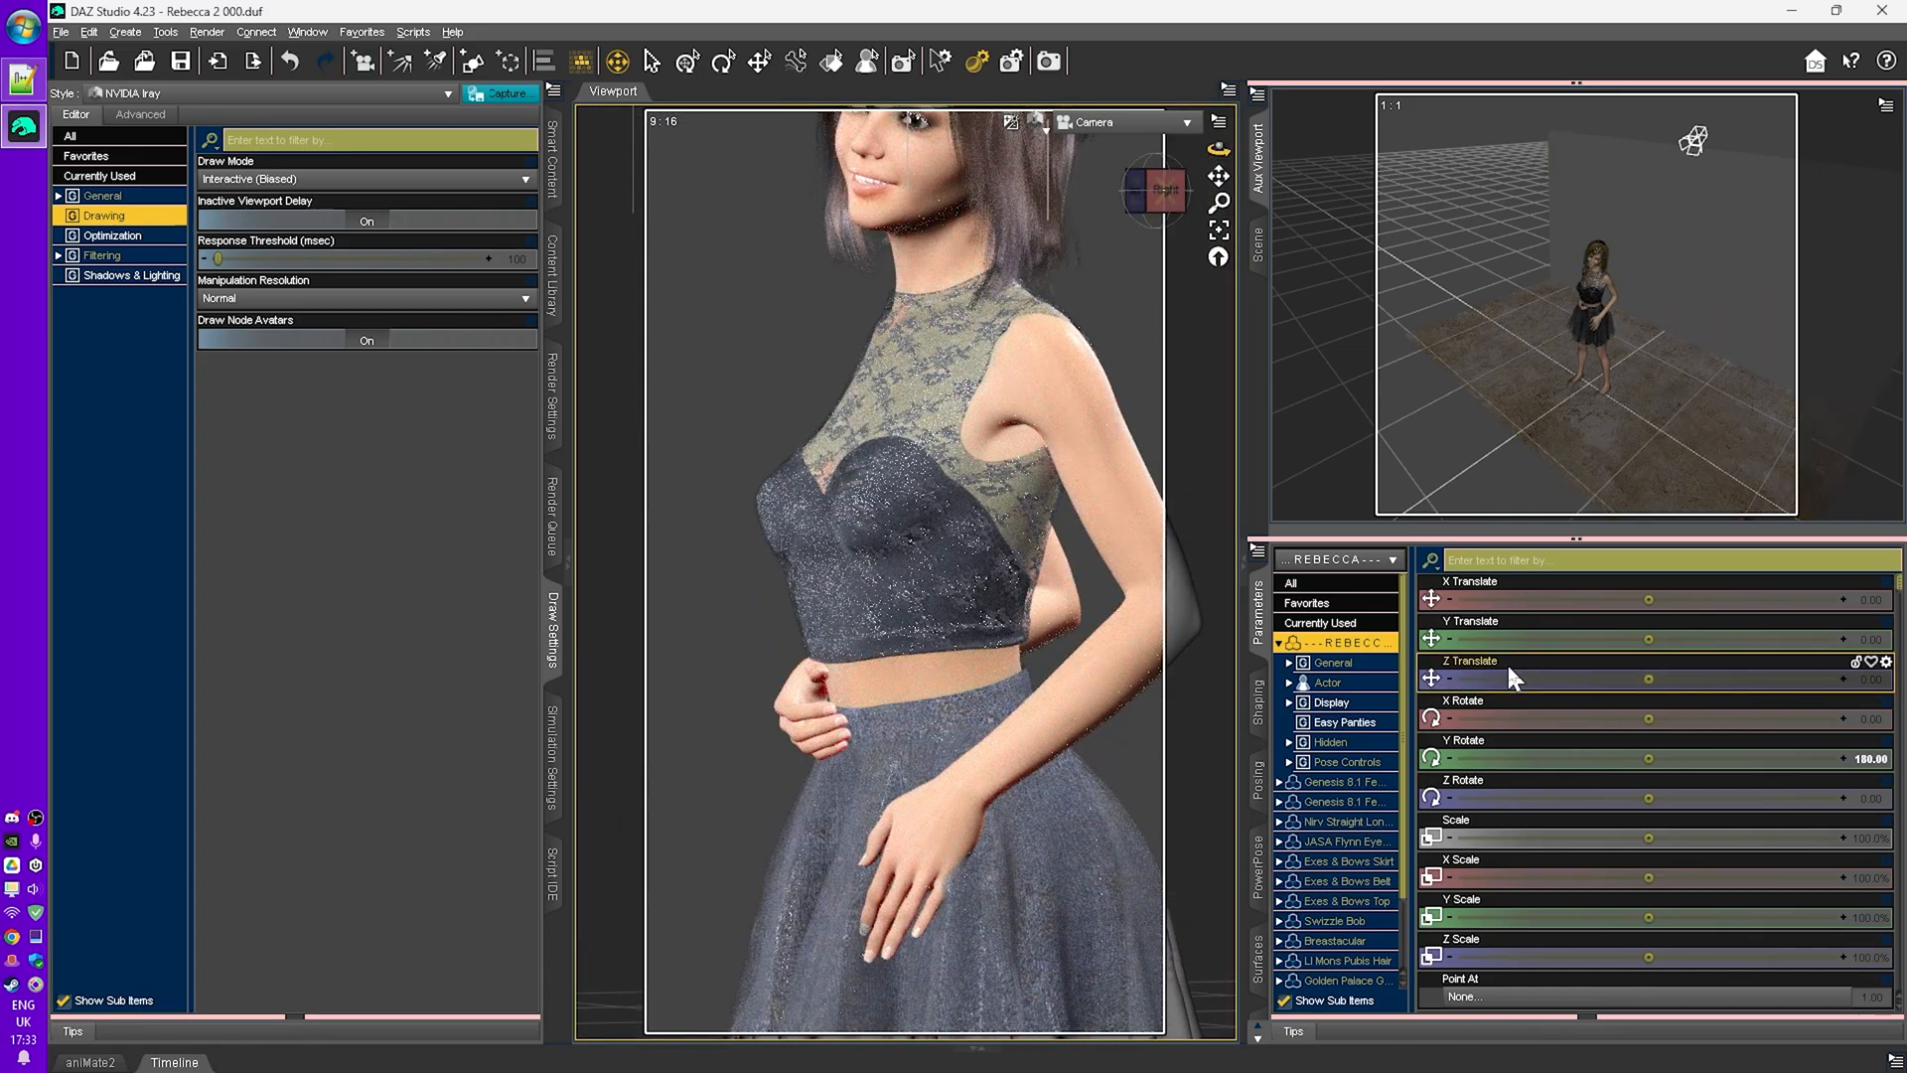
key(ctrl+z)
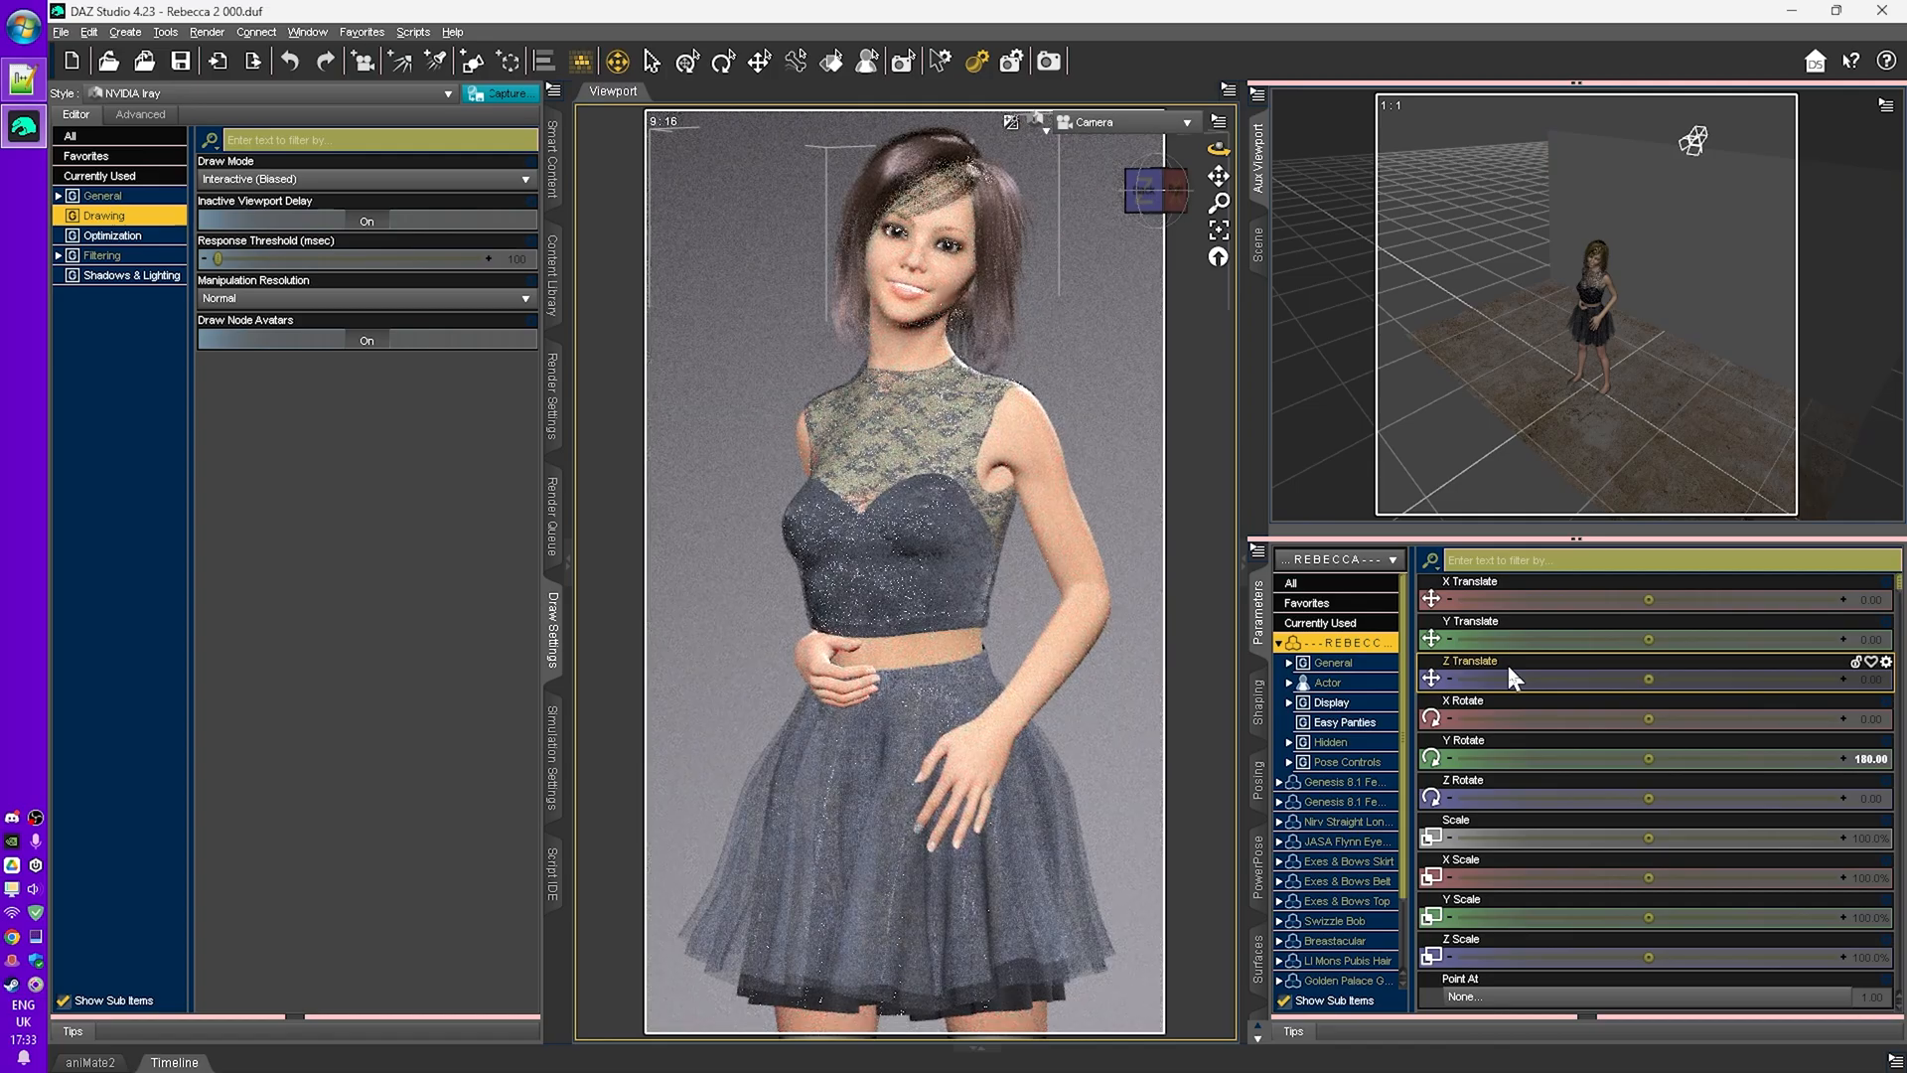
click(298, 178)
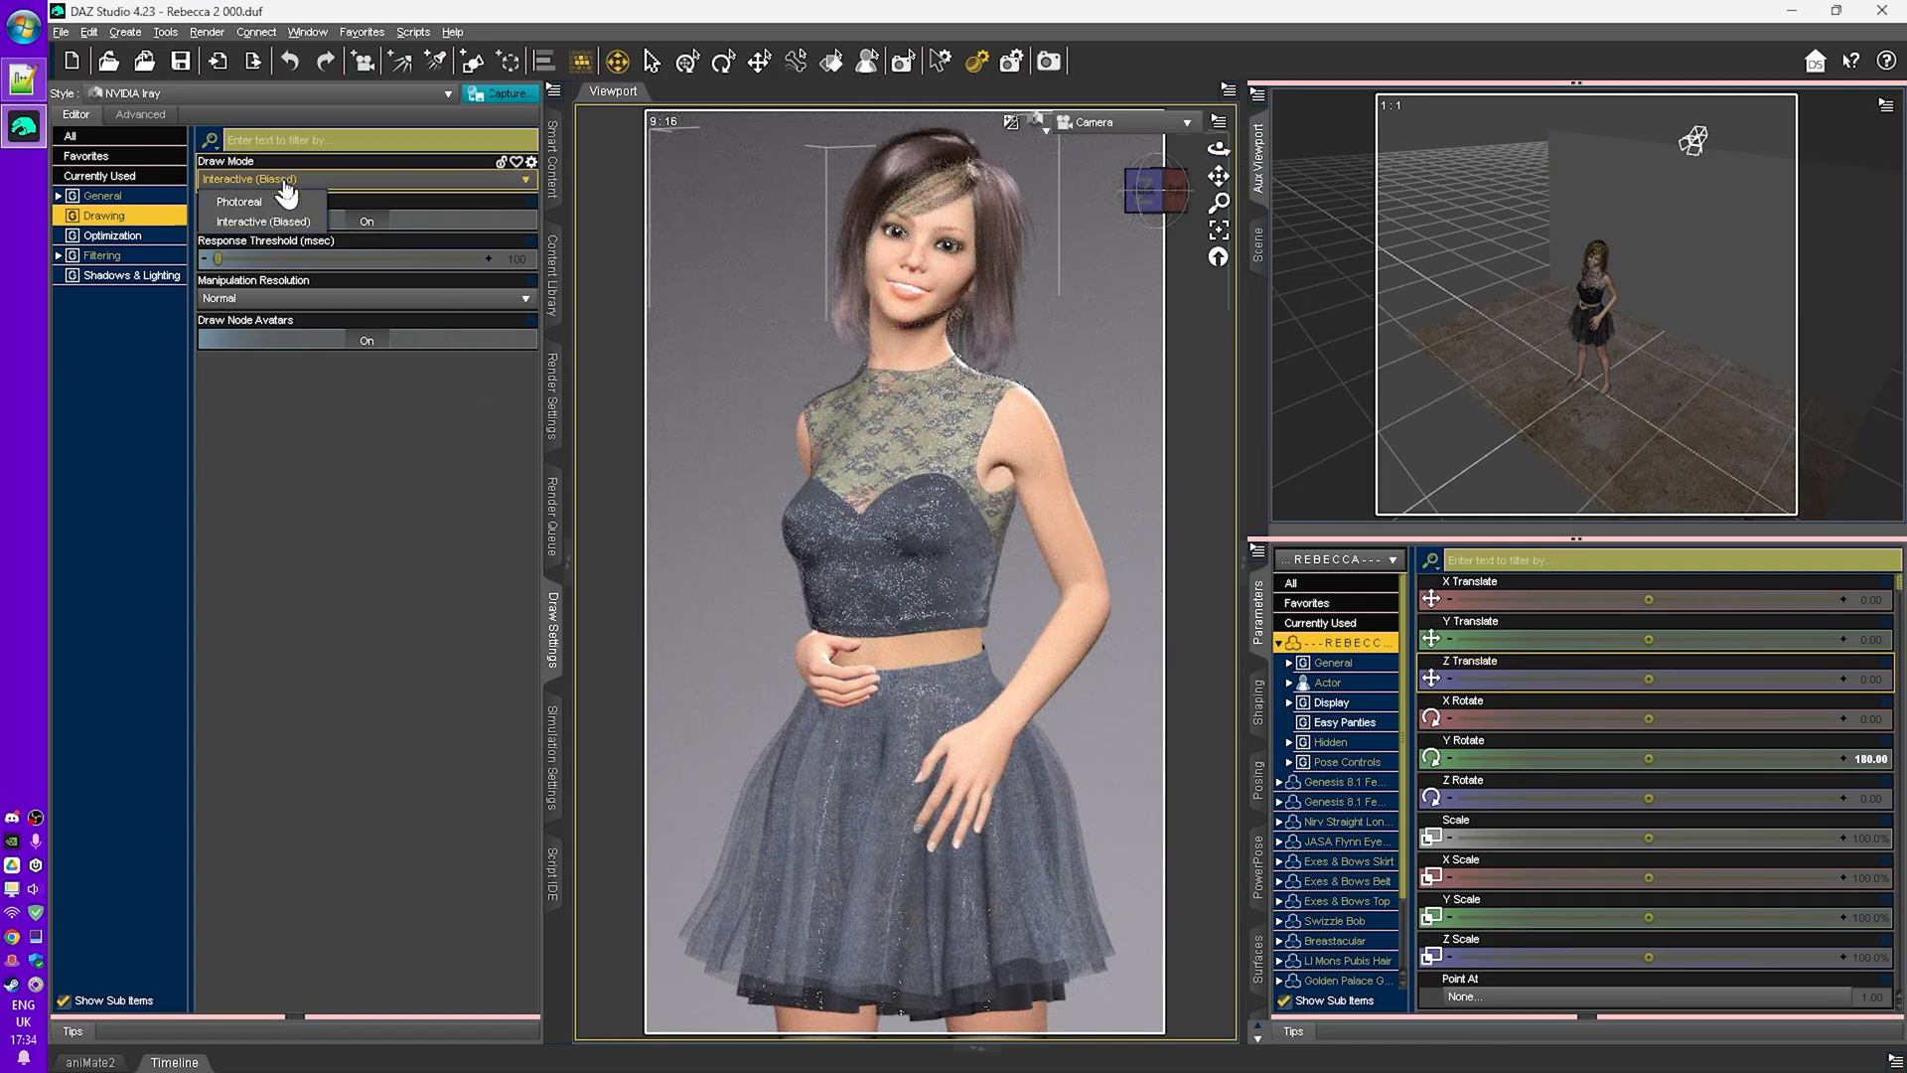
click(254, 199)
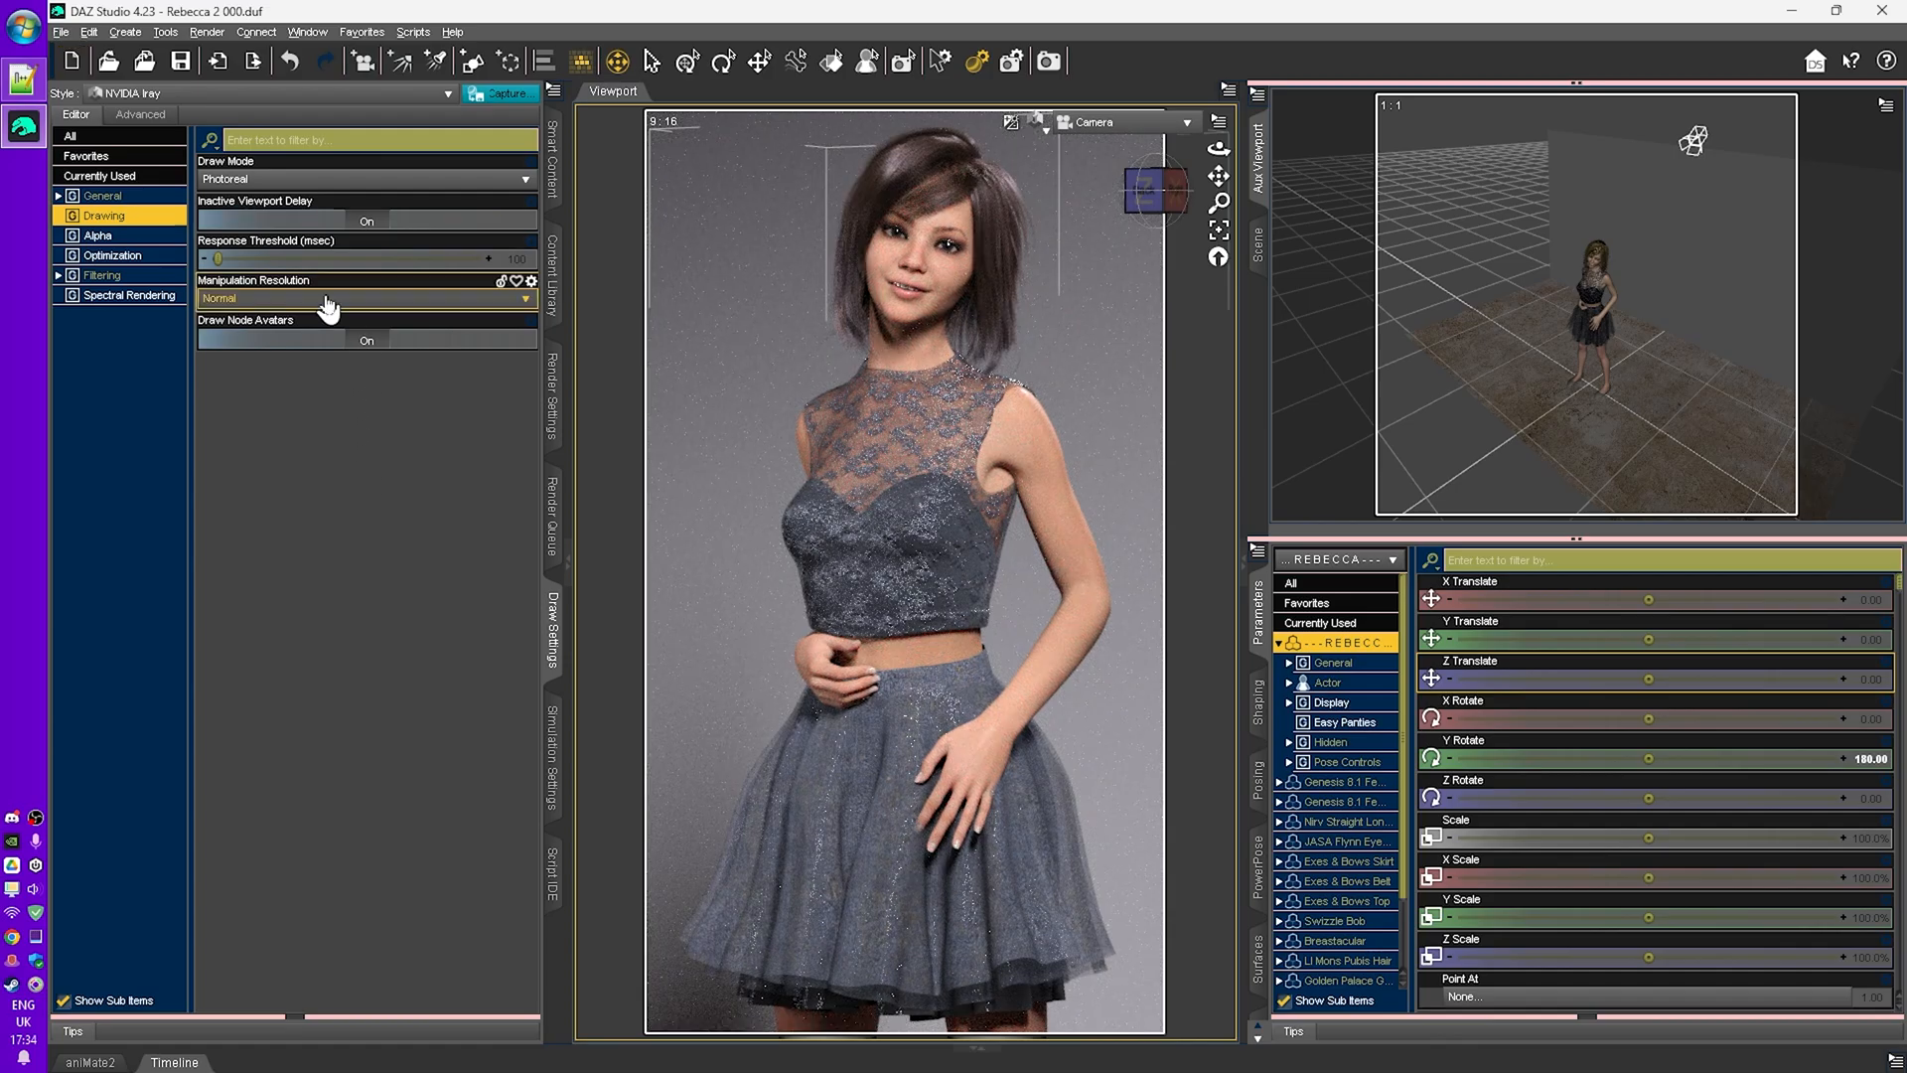
- Back in Render Settings, set the Progressive Rendering Max Time to 3600 seconds
click(549, 410)
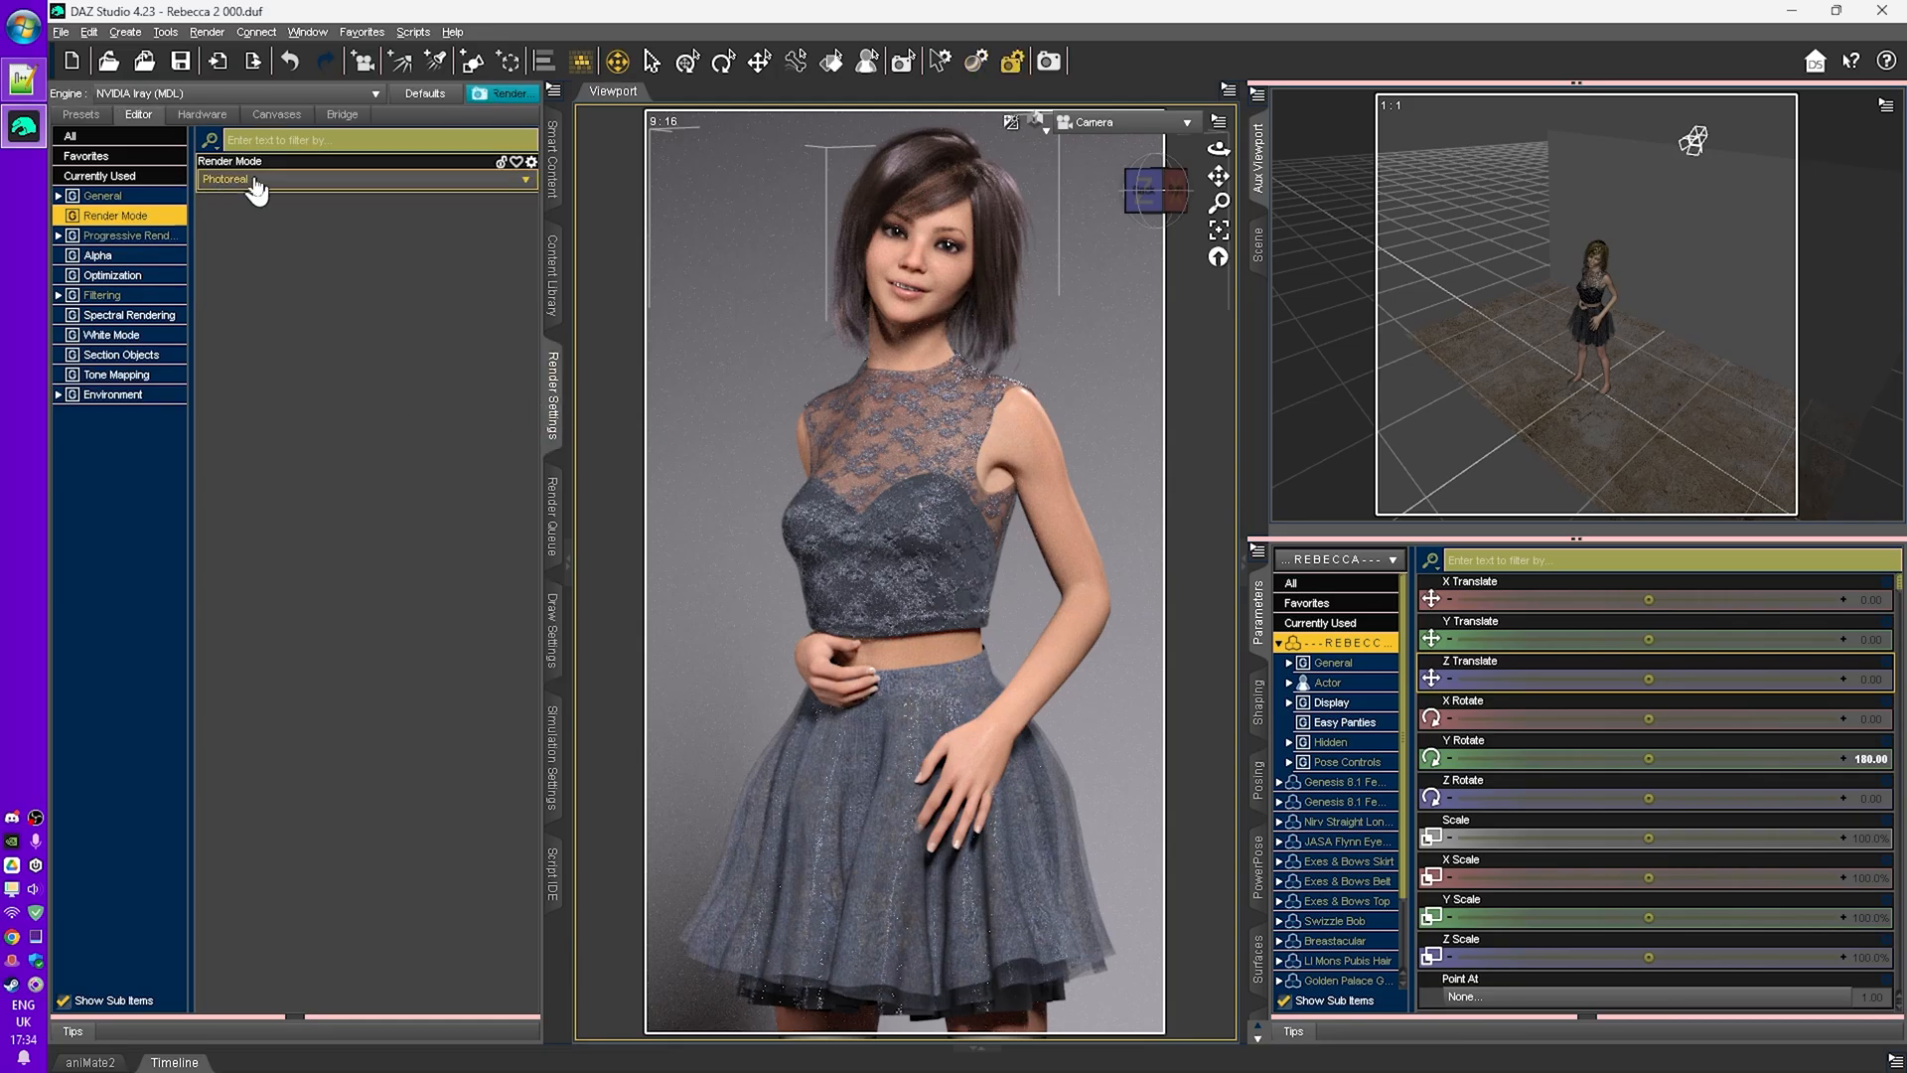
click(147, 238)
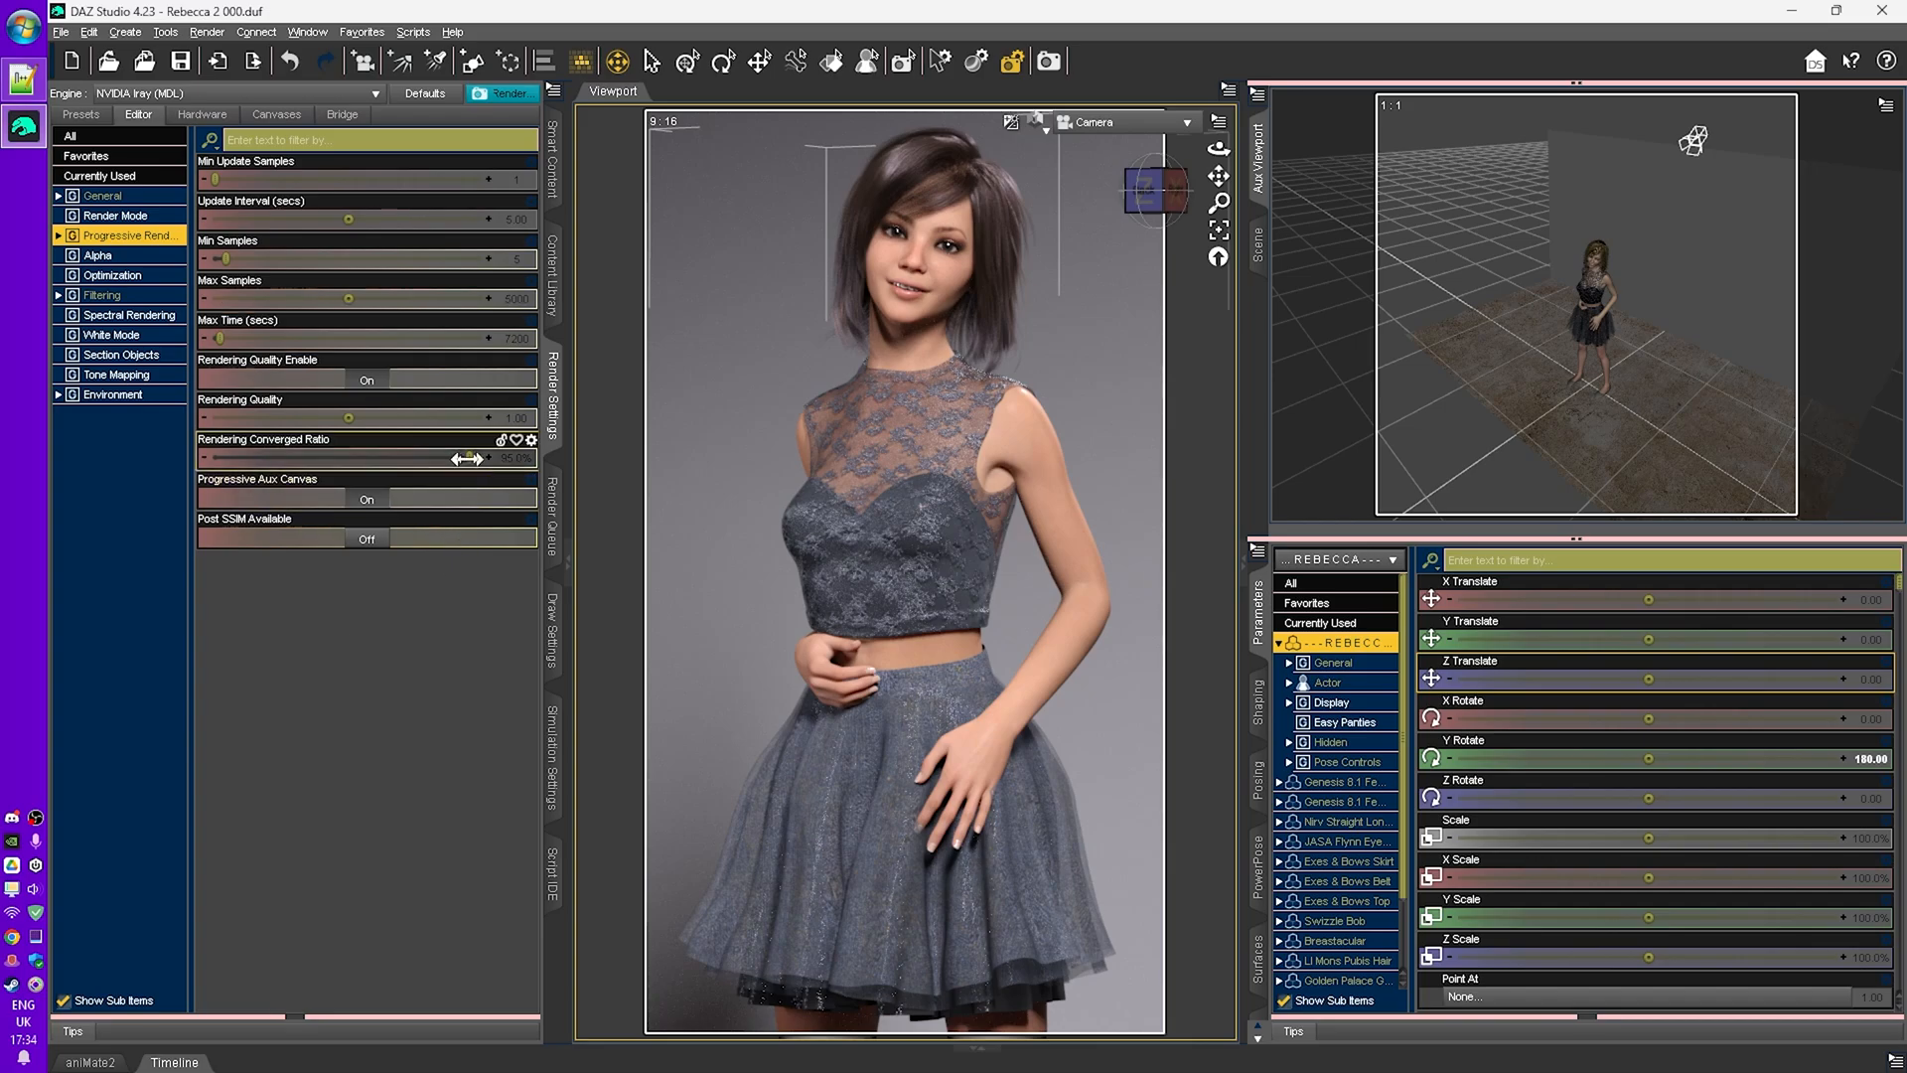
mouse_move(468, 459)
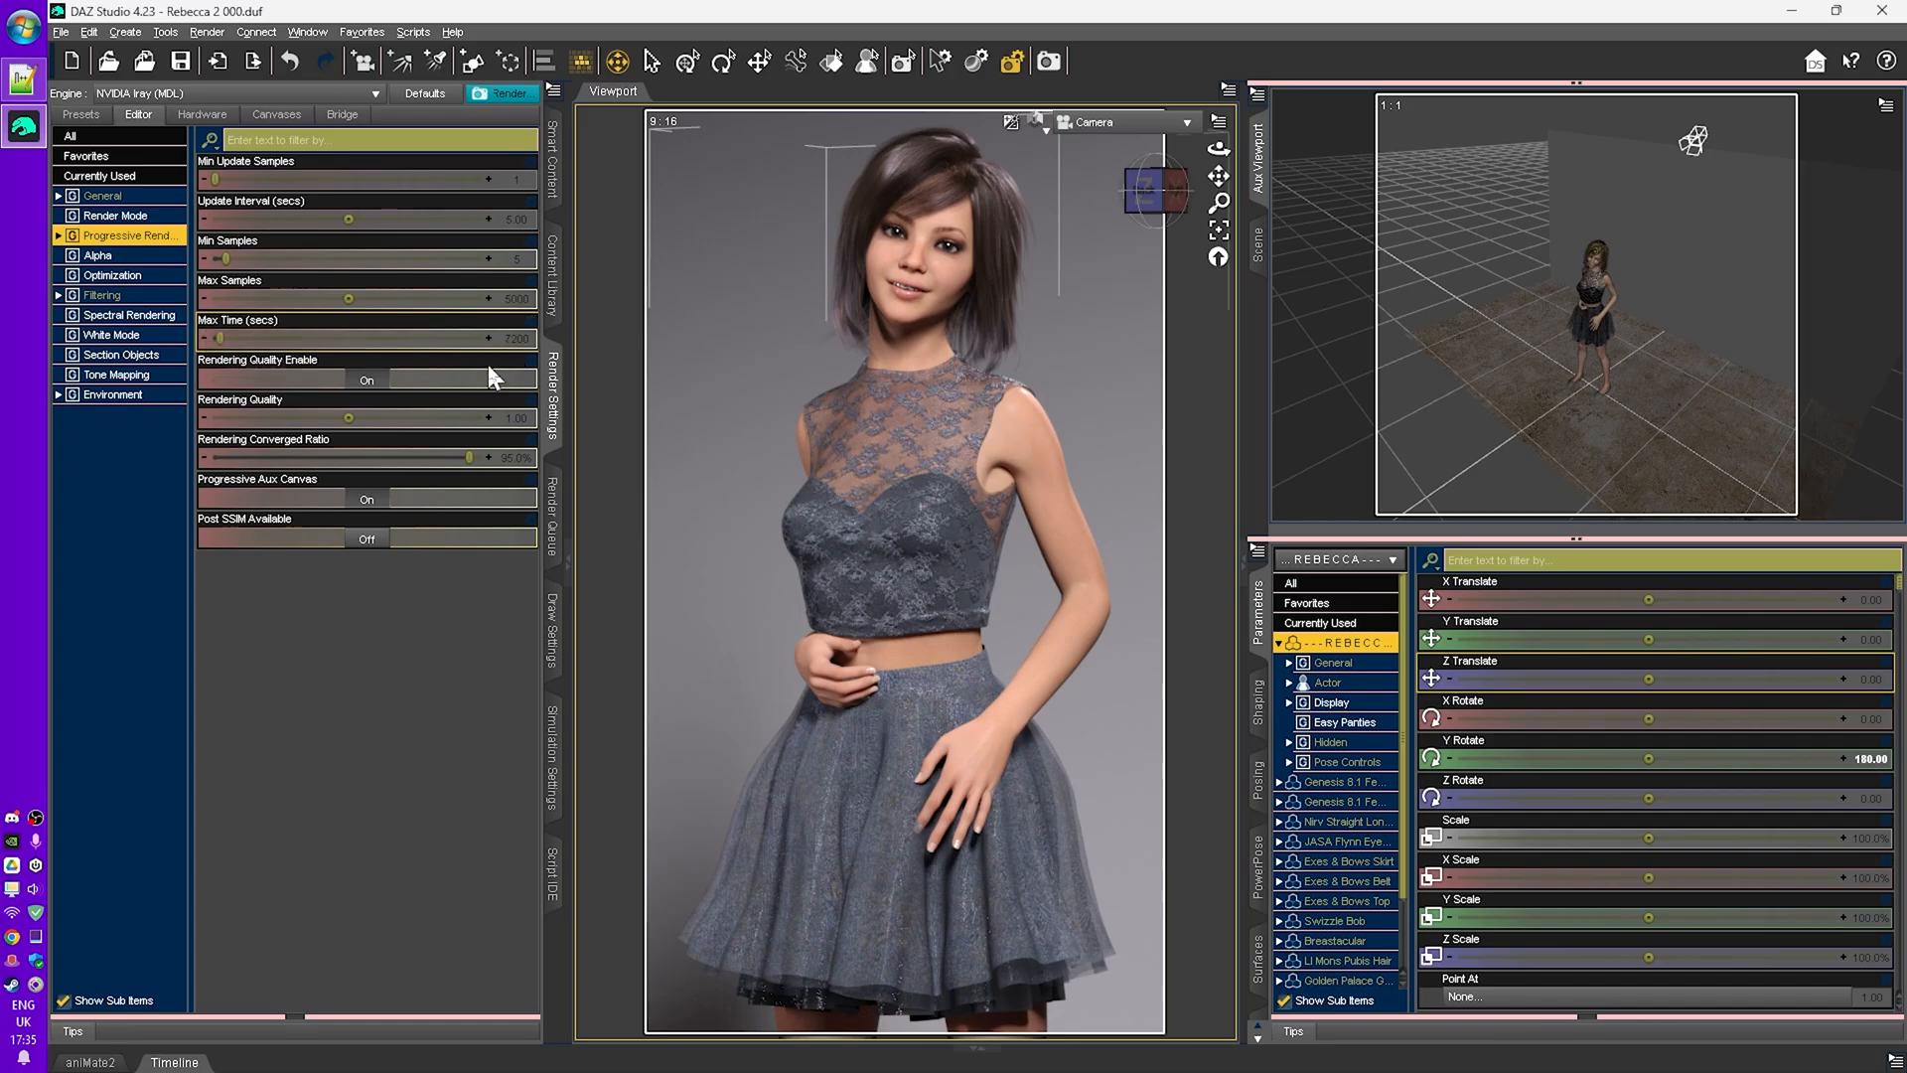
click(517, 338)
text(3600)
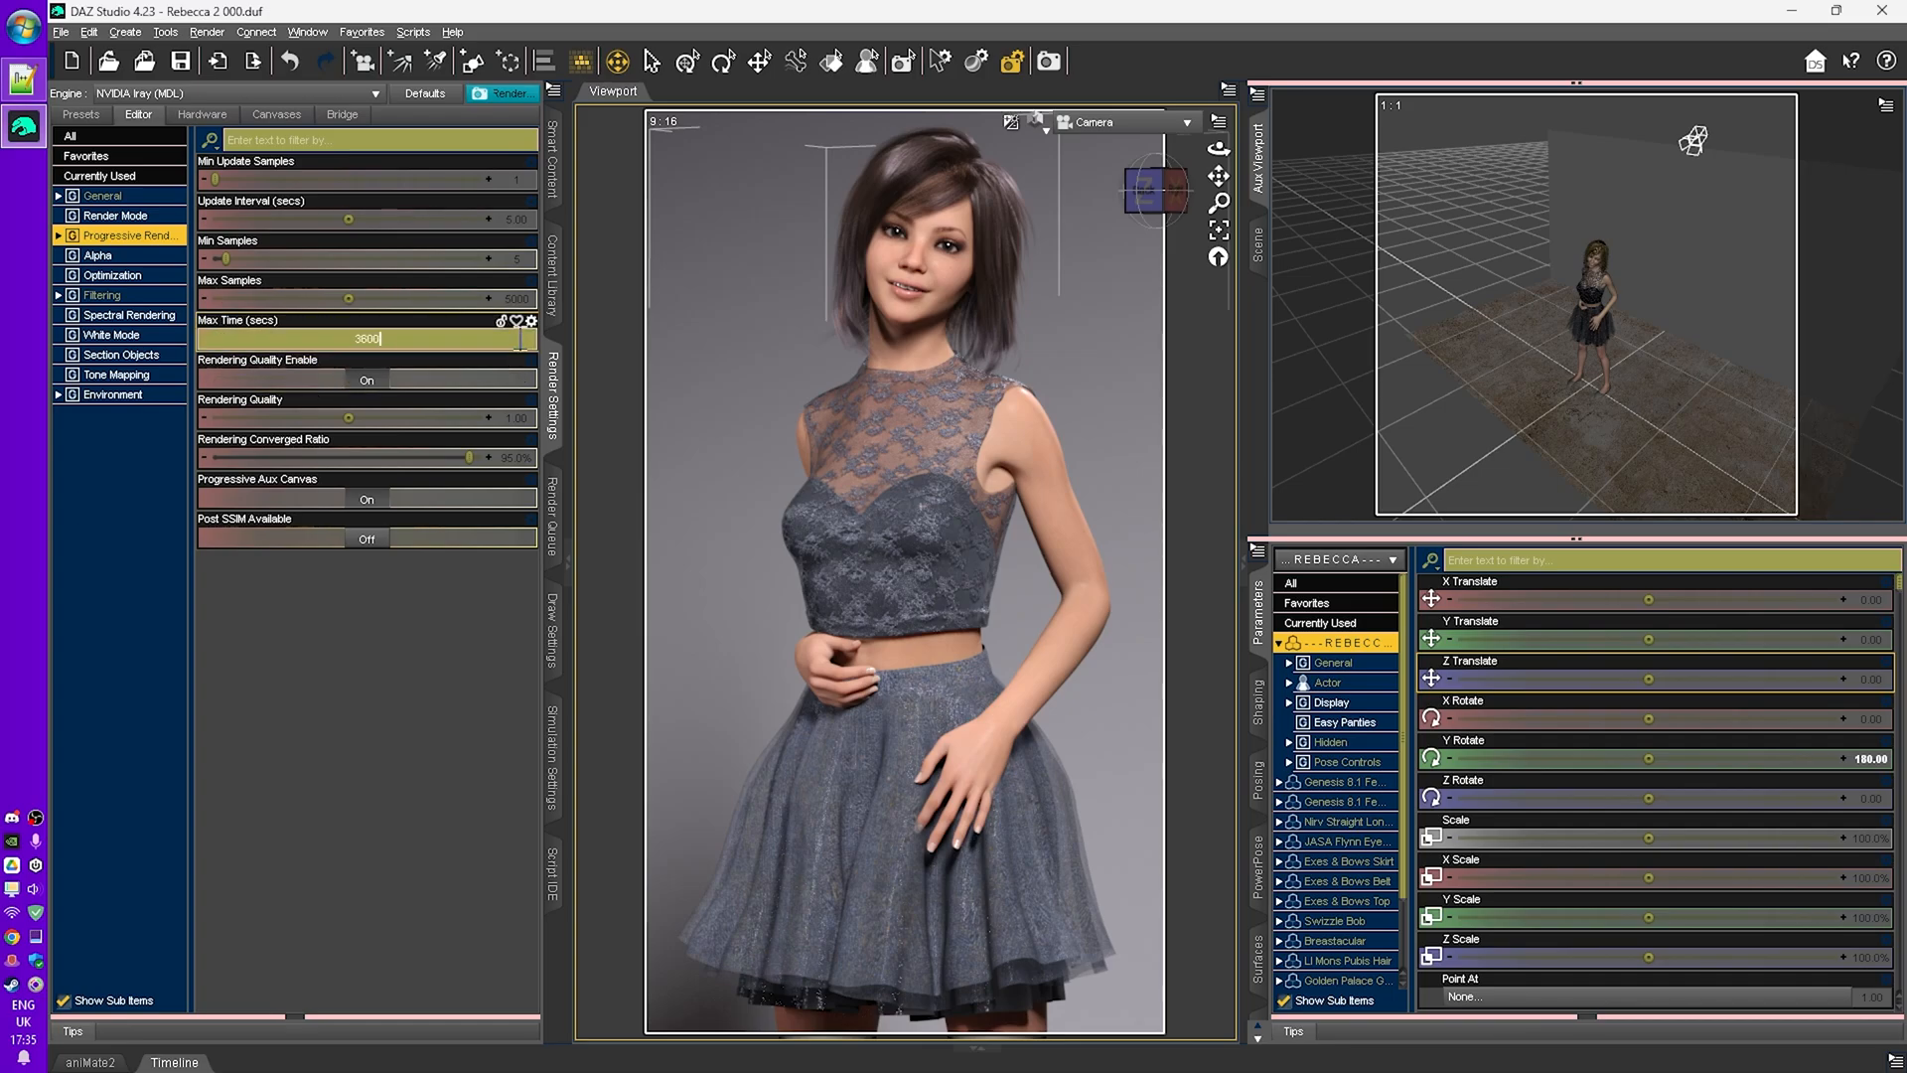
key(Return)
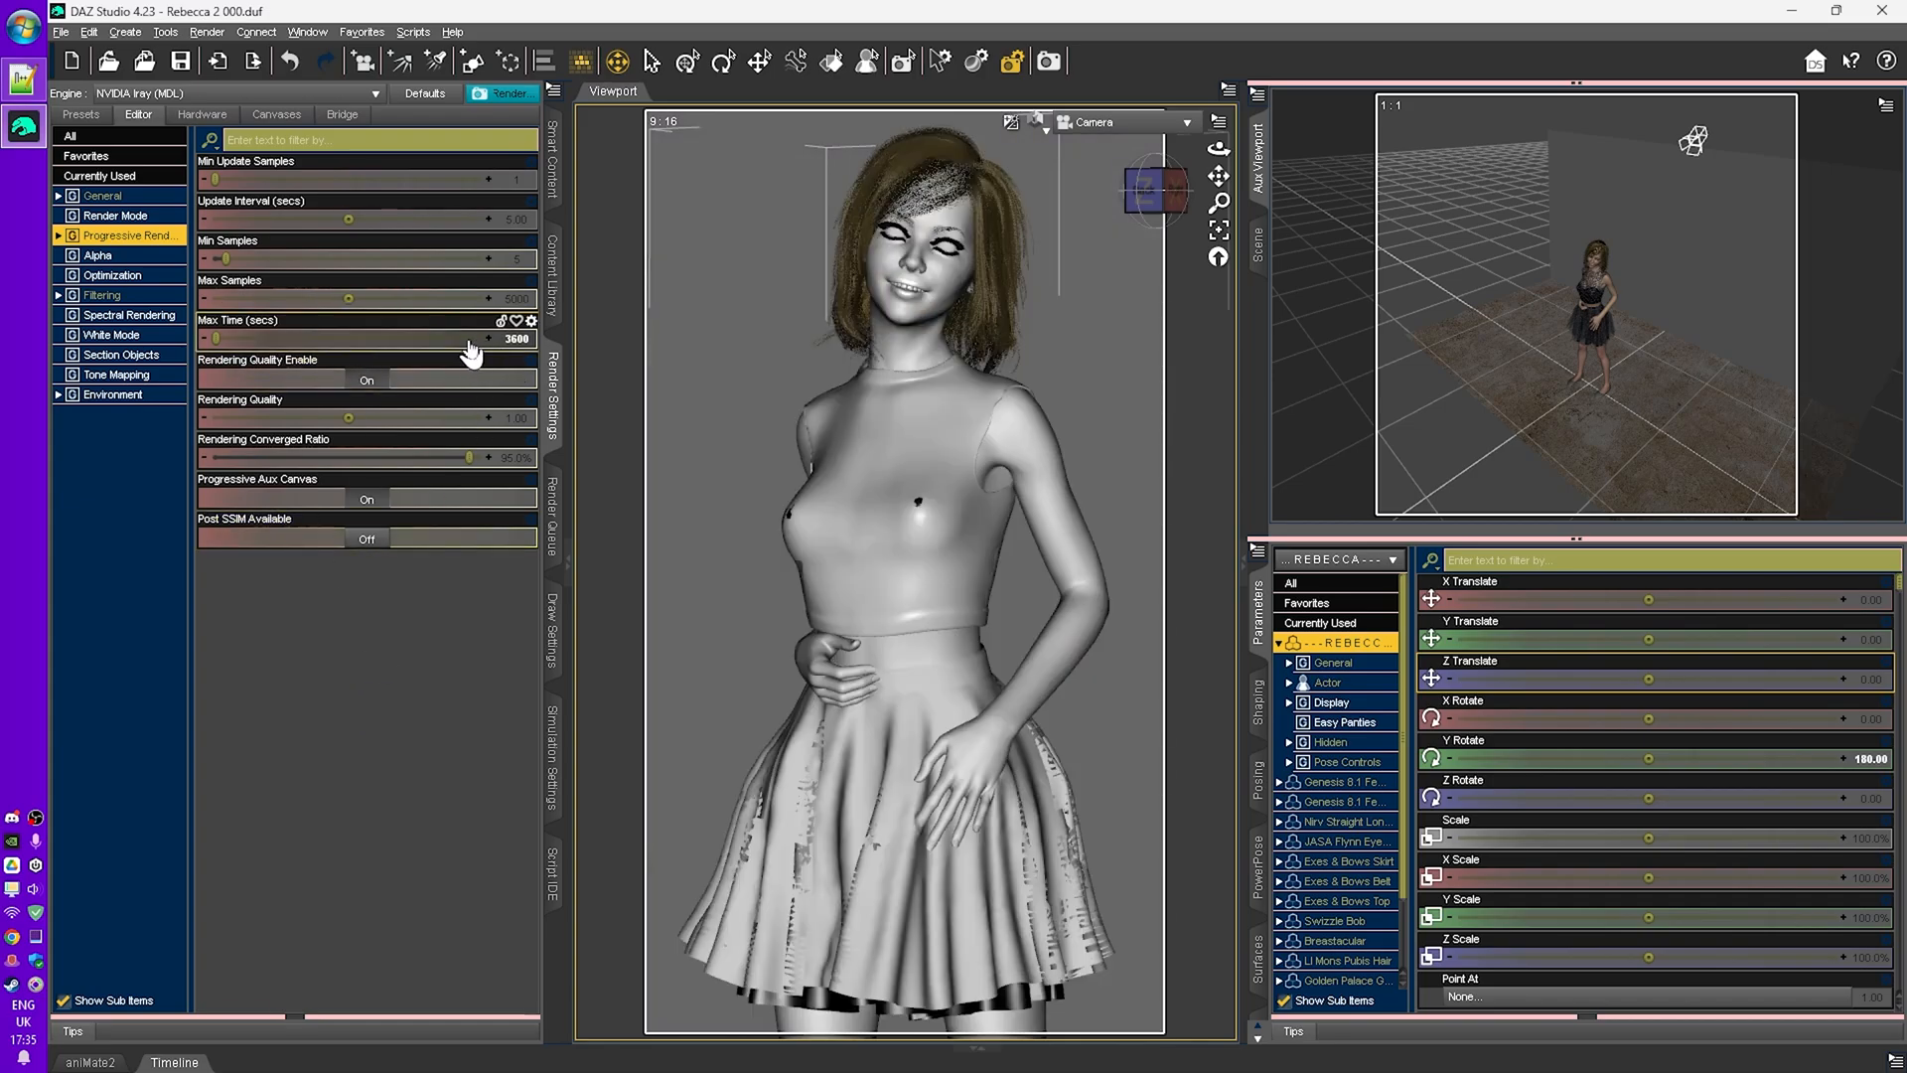
- Turn on Post SSIM Available, Post SSIM Enable and Rendering Quality SSIM
click(366, 539)
click(366, 579)
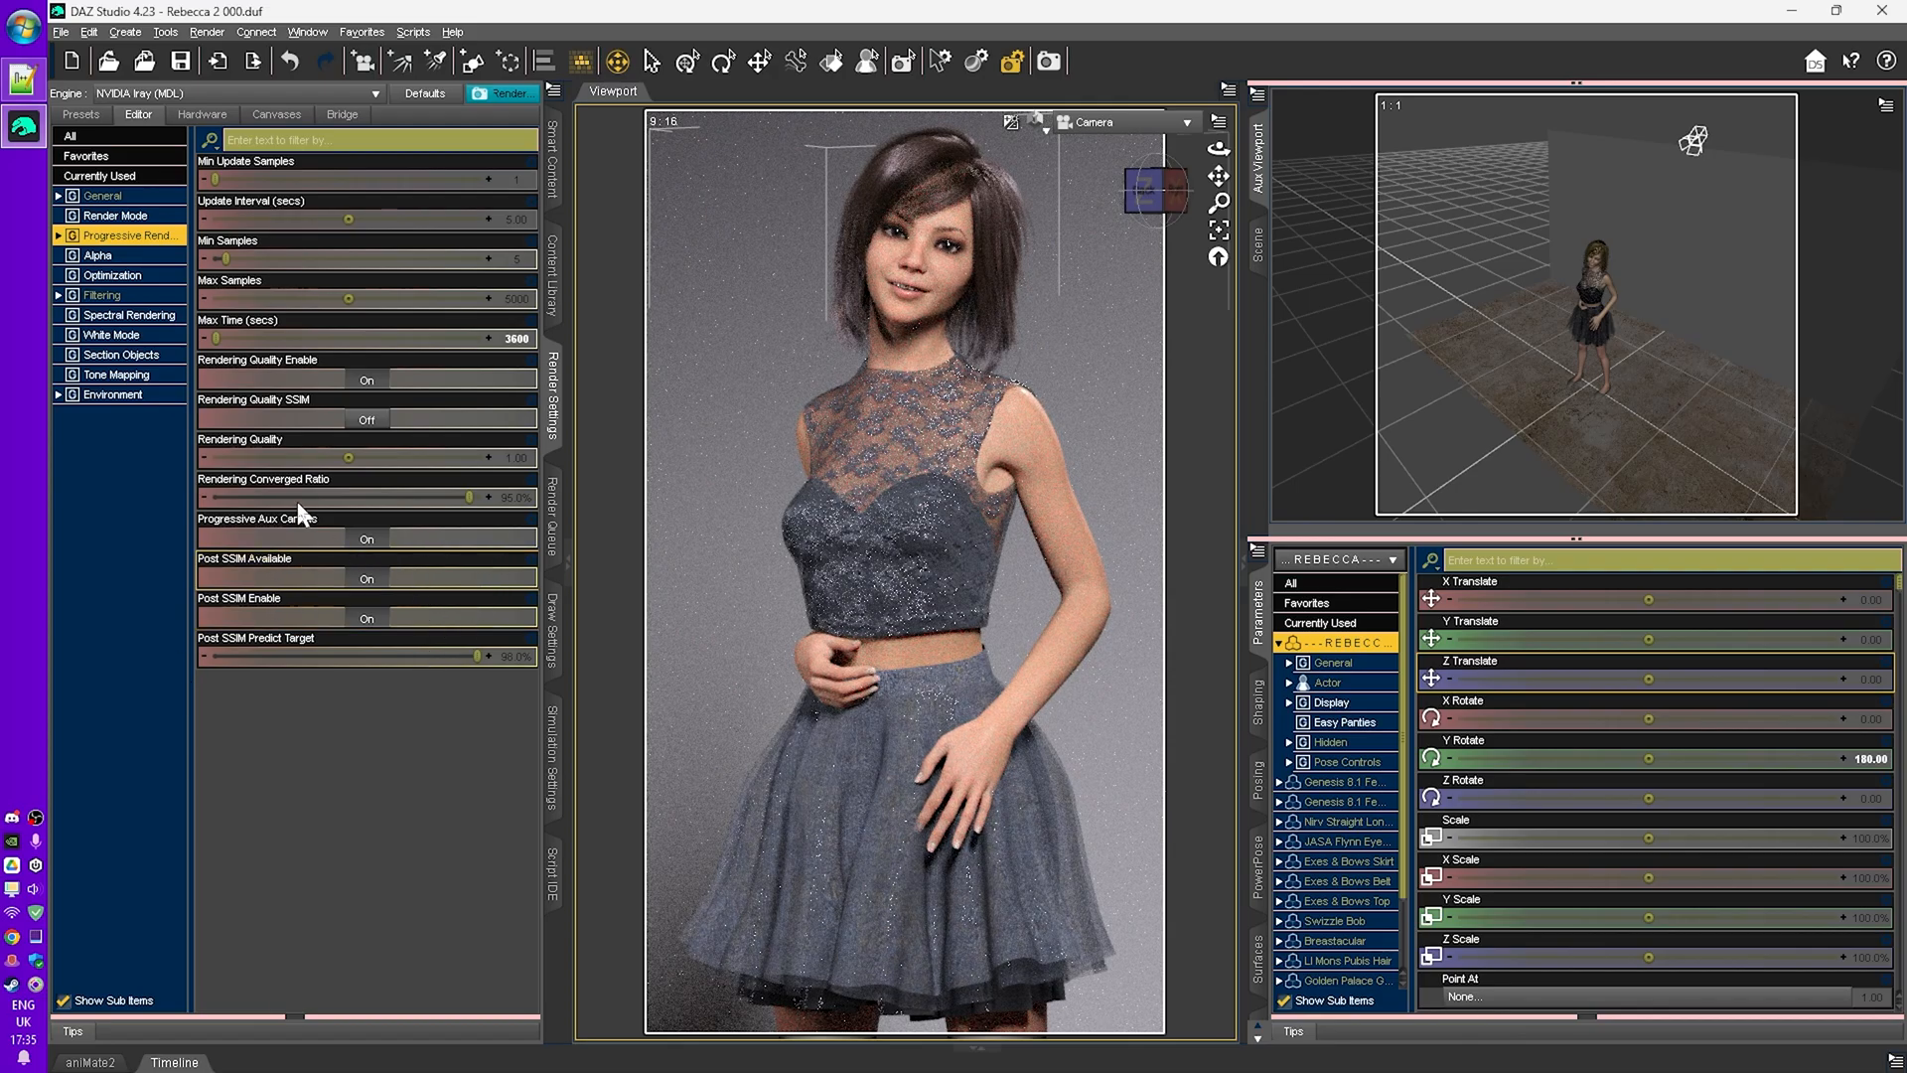
click(367, 419)
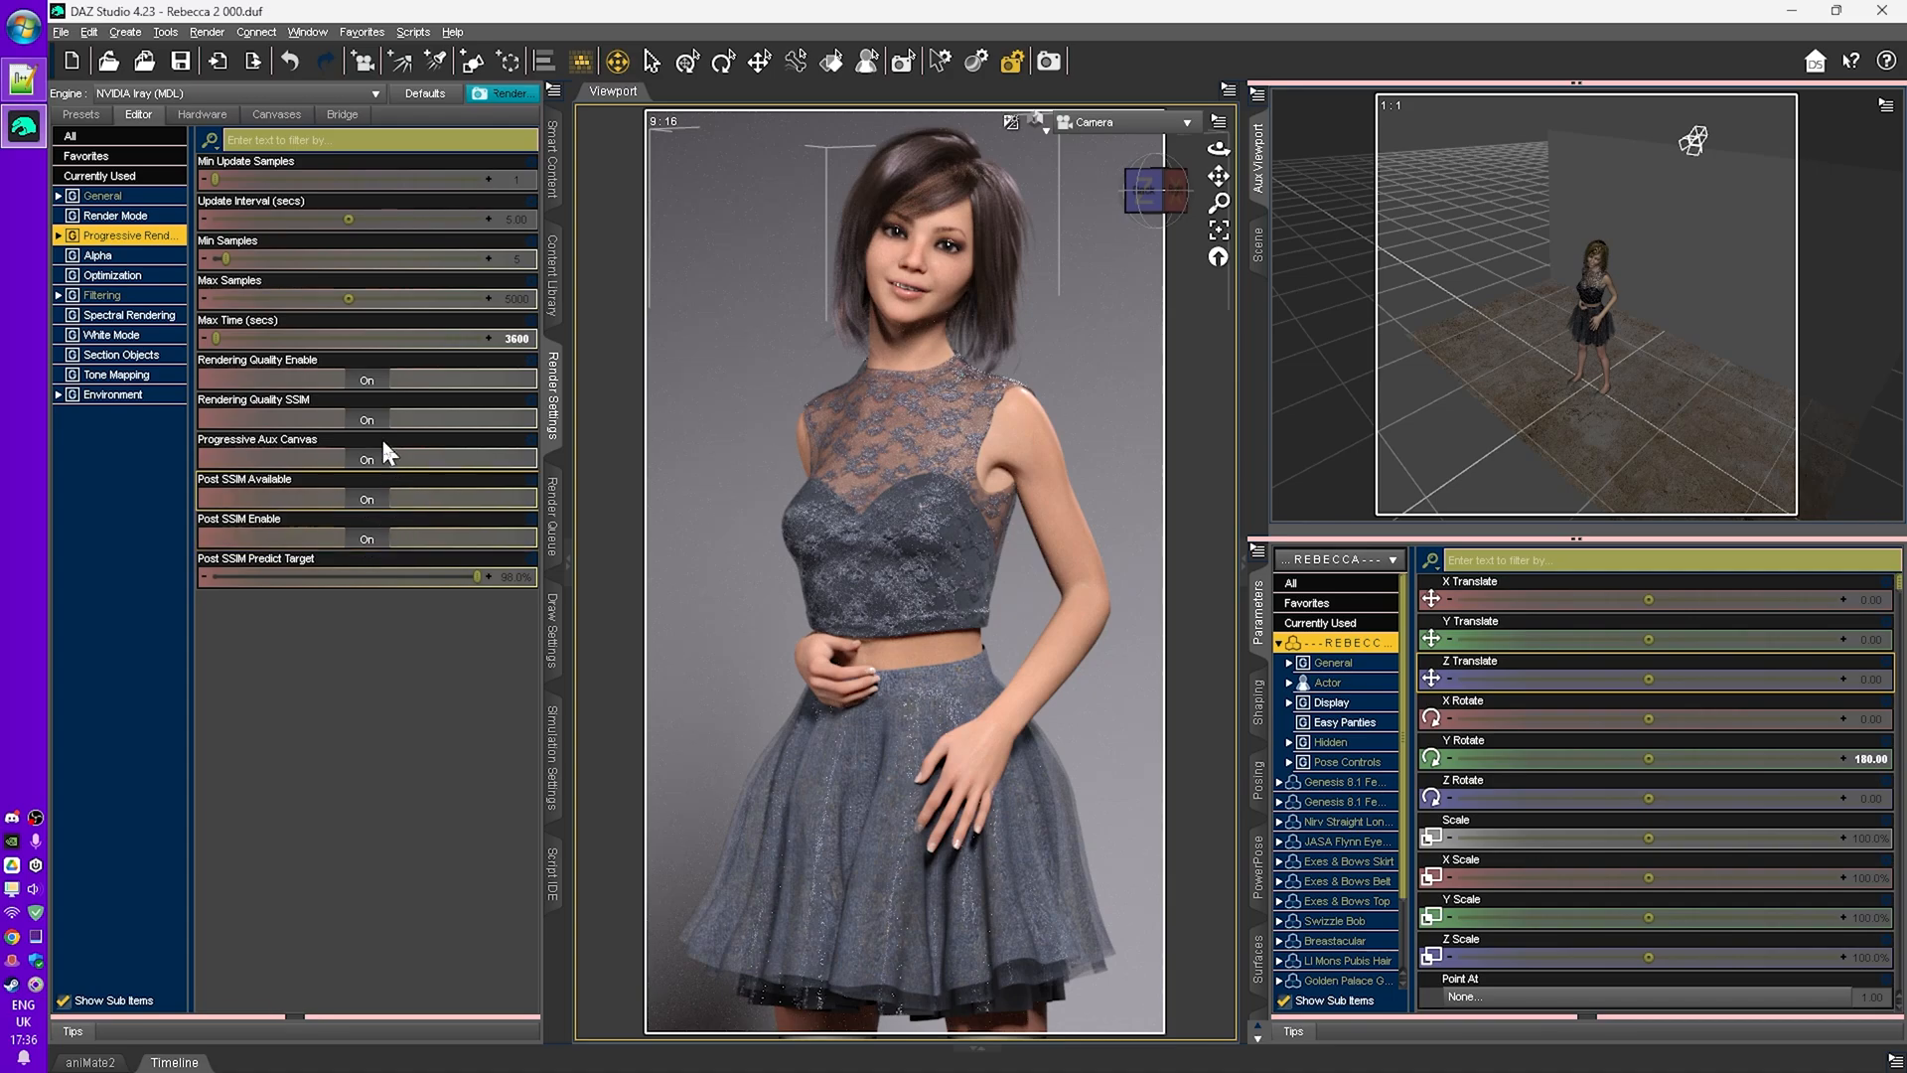
- Turn off Rendering Quality Enable and Post SSIM Available
click(364, 378)
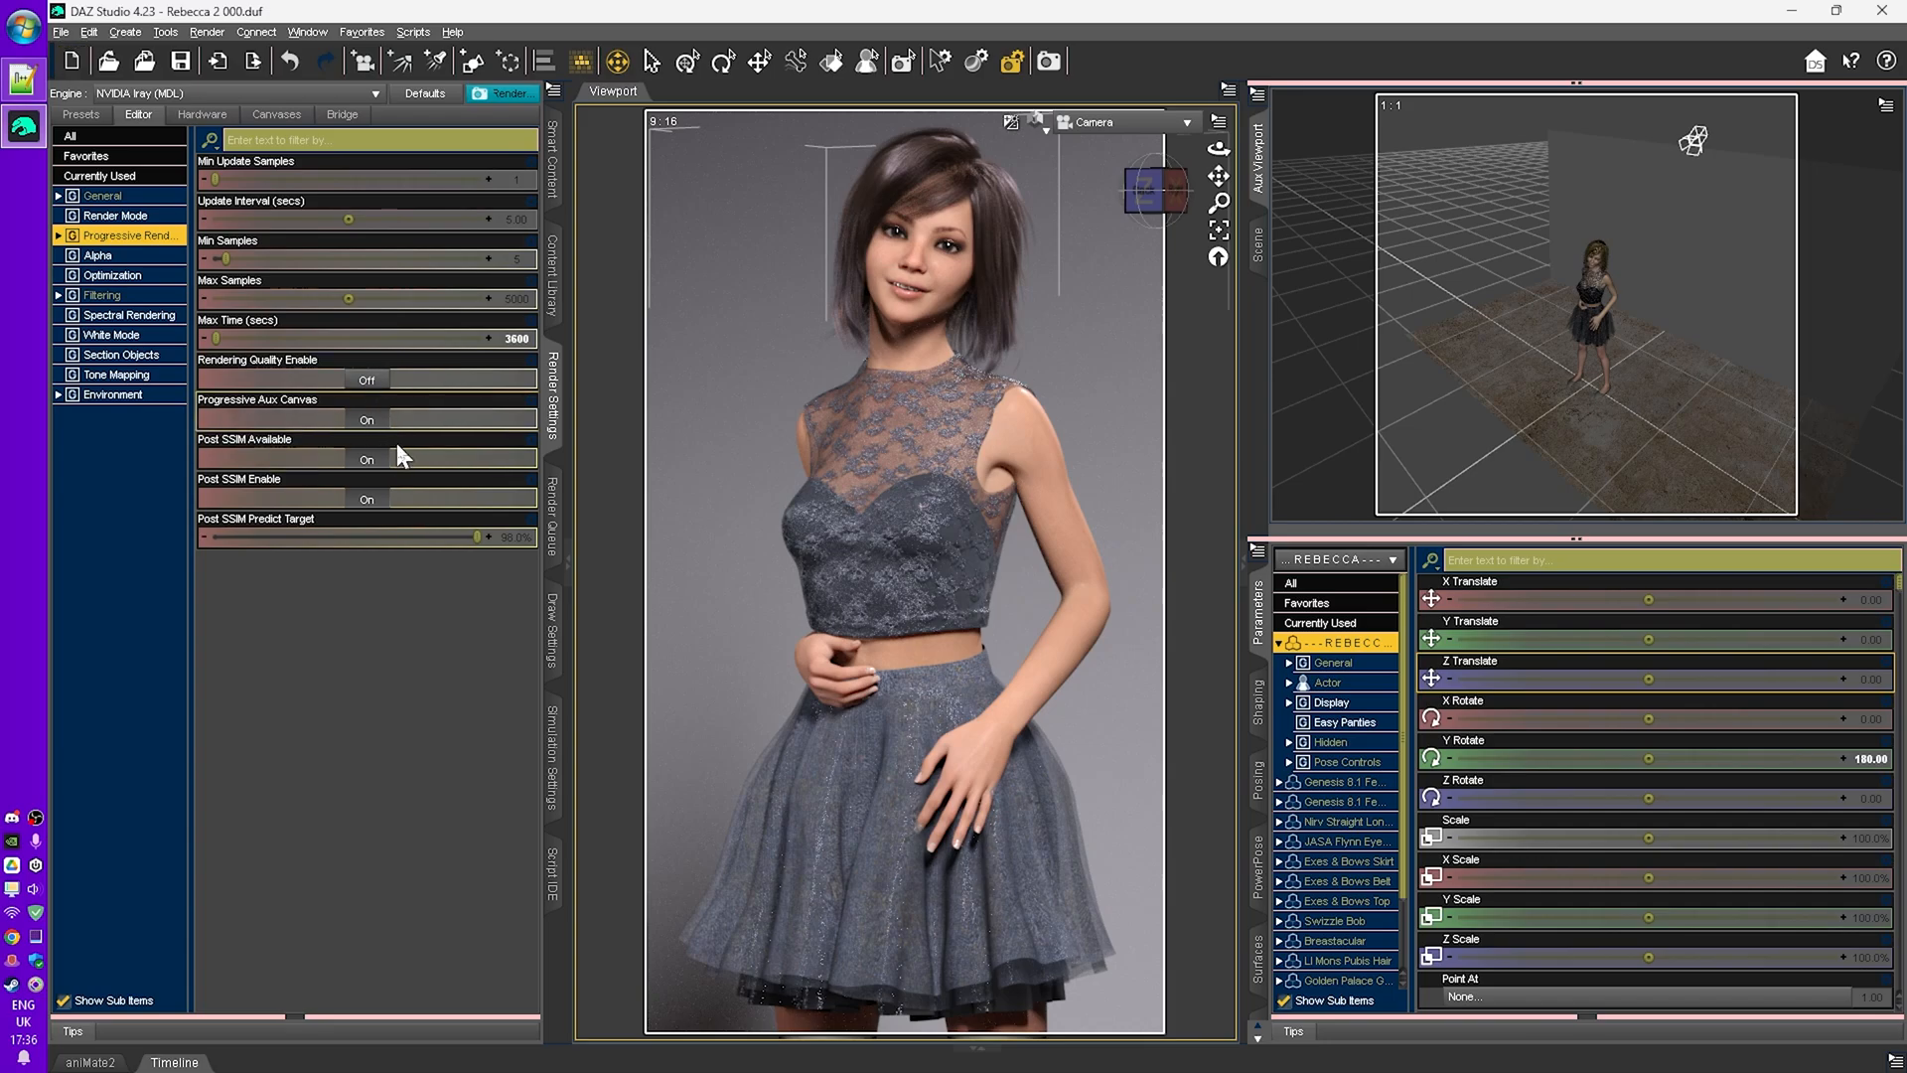
click(367, 460)
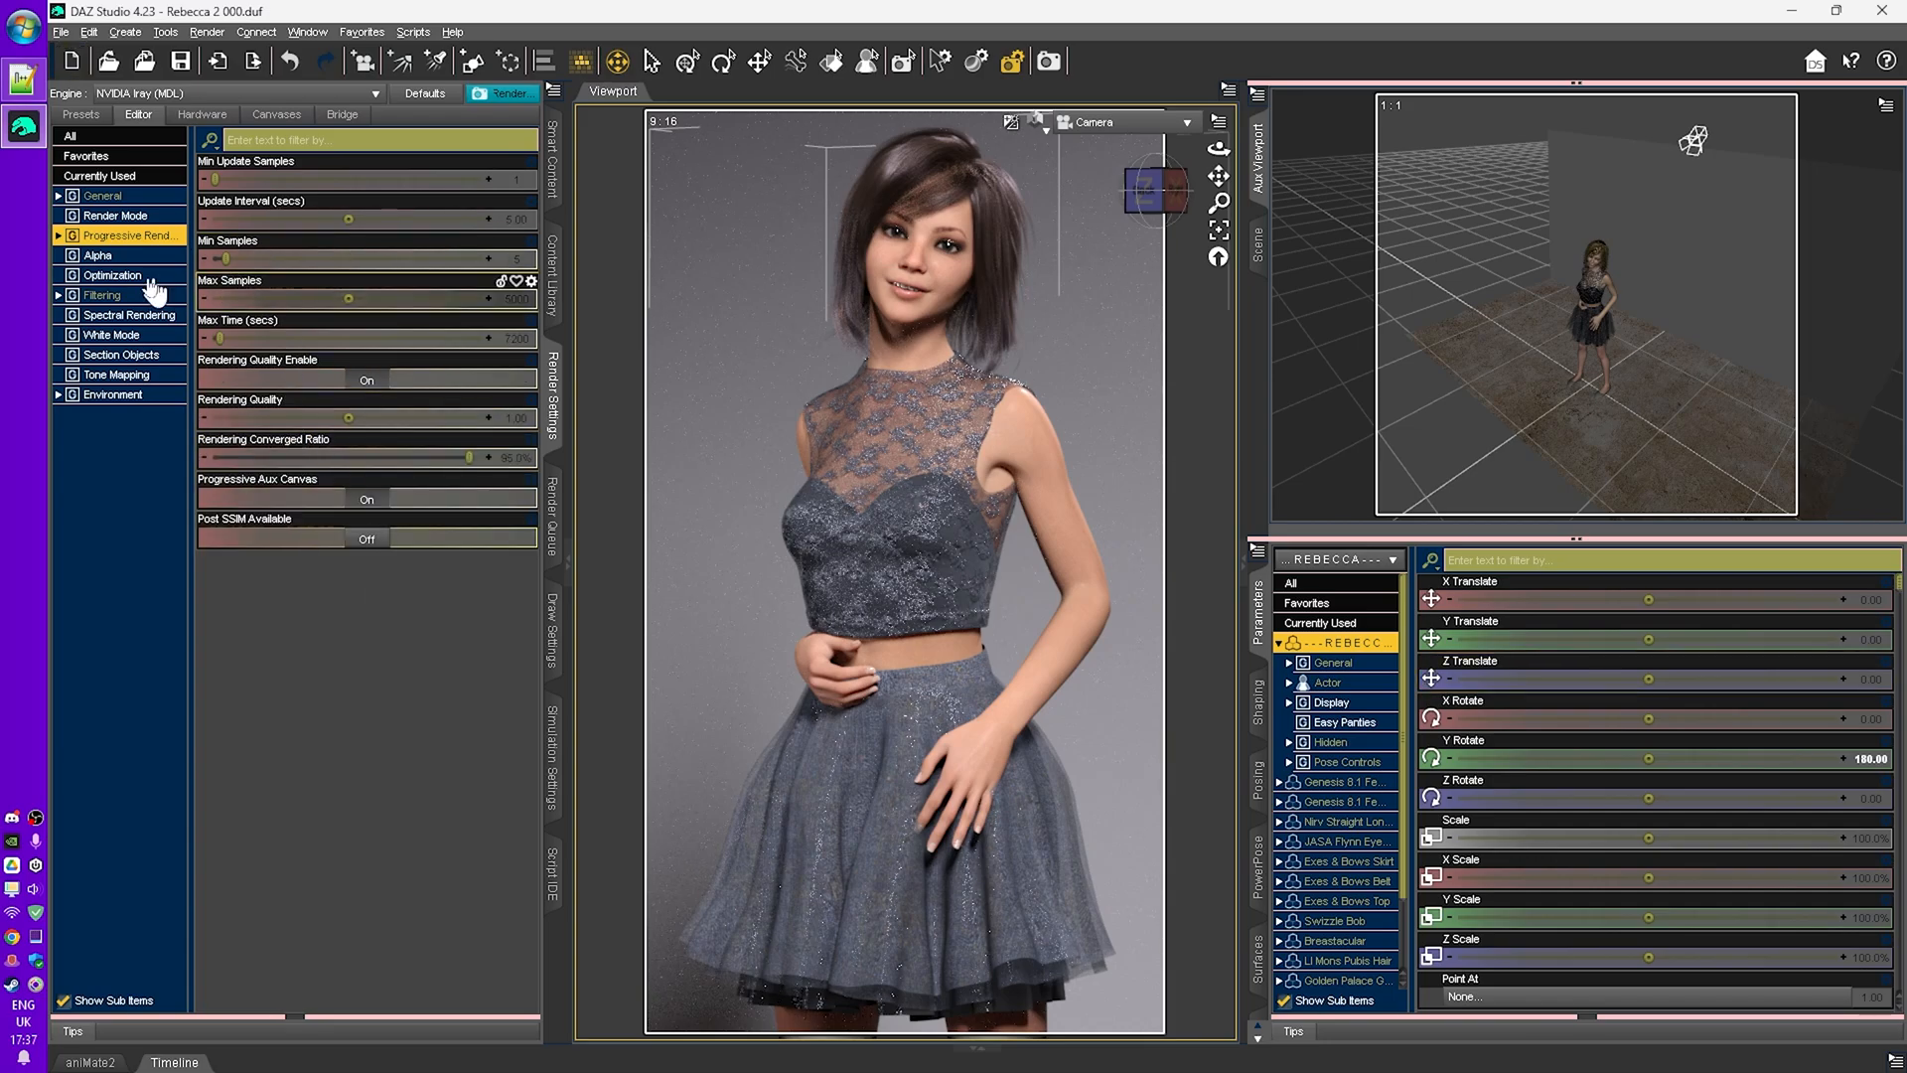
- Open Tone Mapping and raise the shutter speed to about 476.58
click(130, 376)
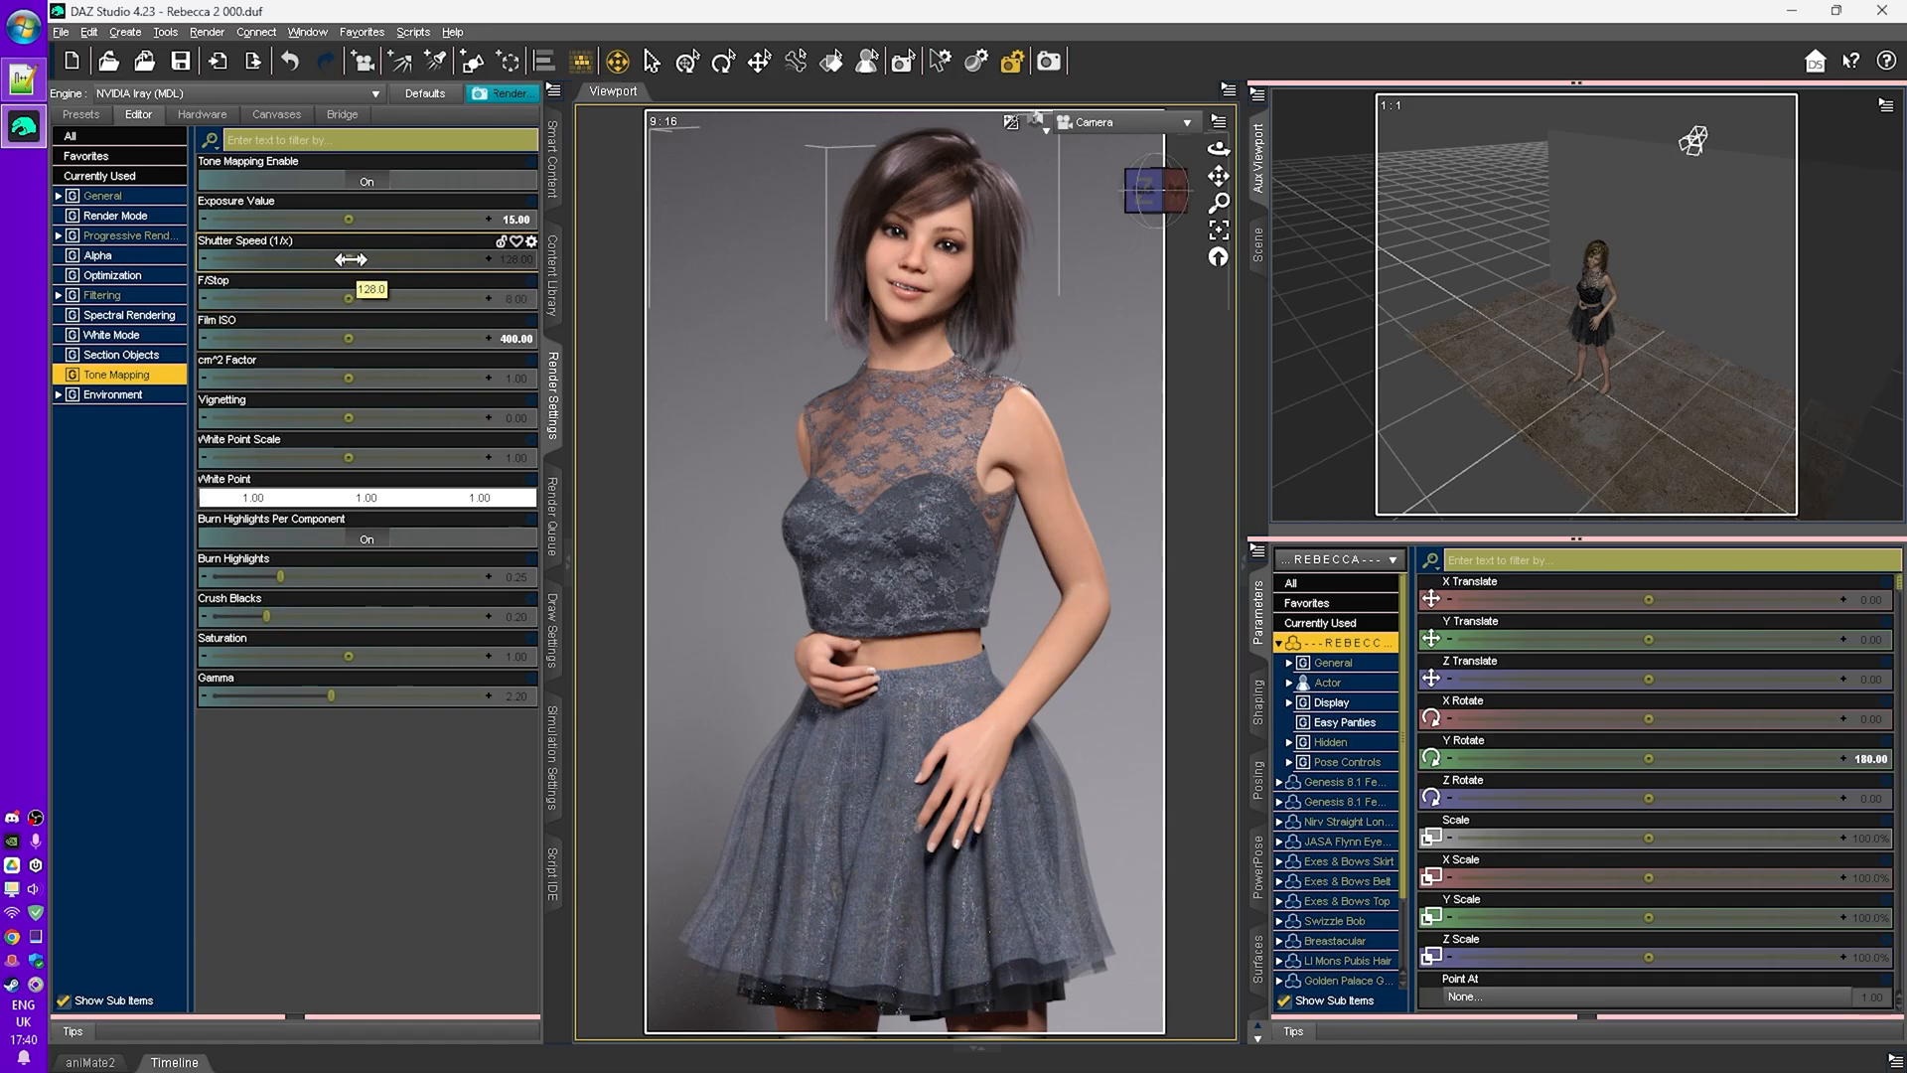
drag(349, 259, 409, 259)
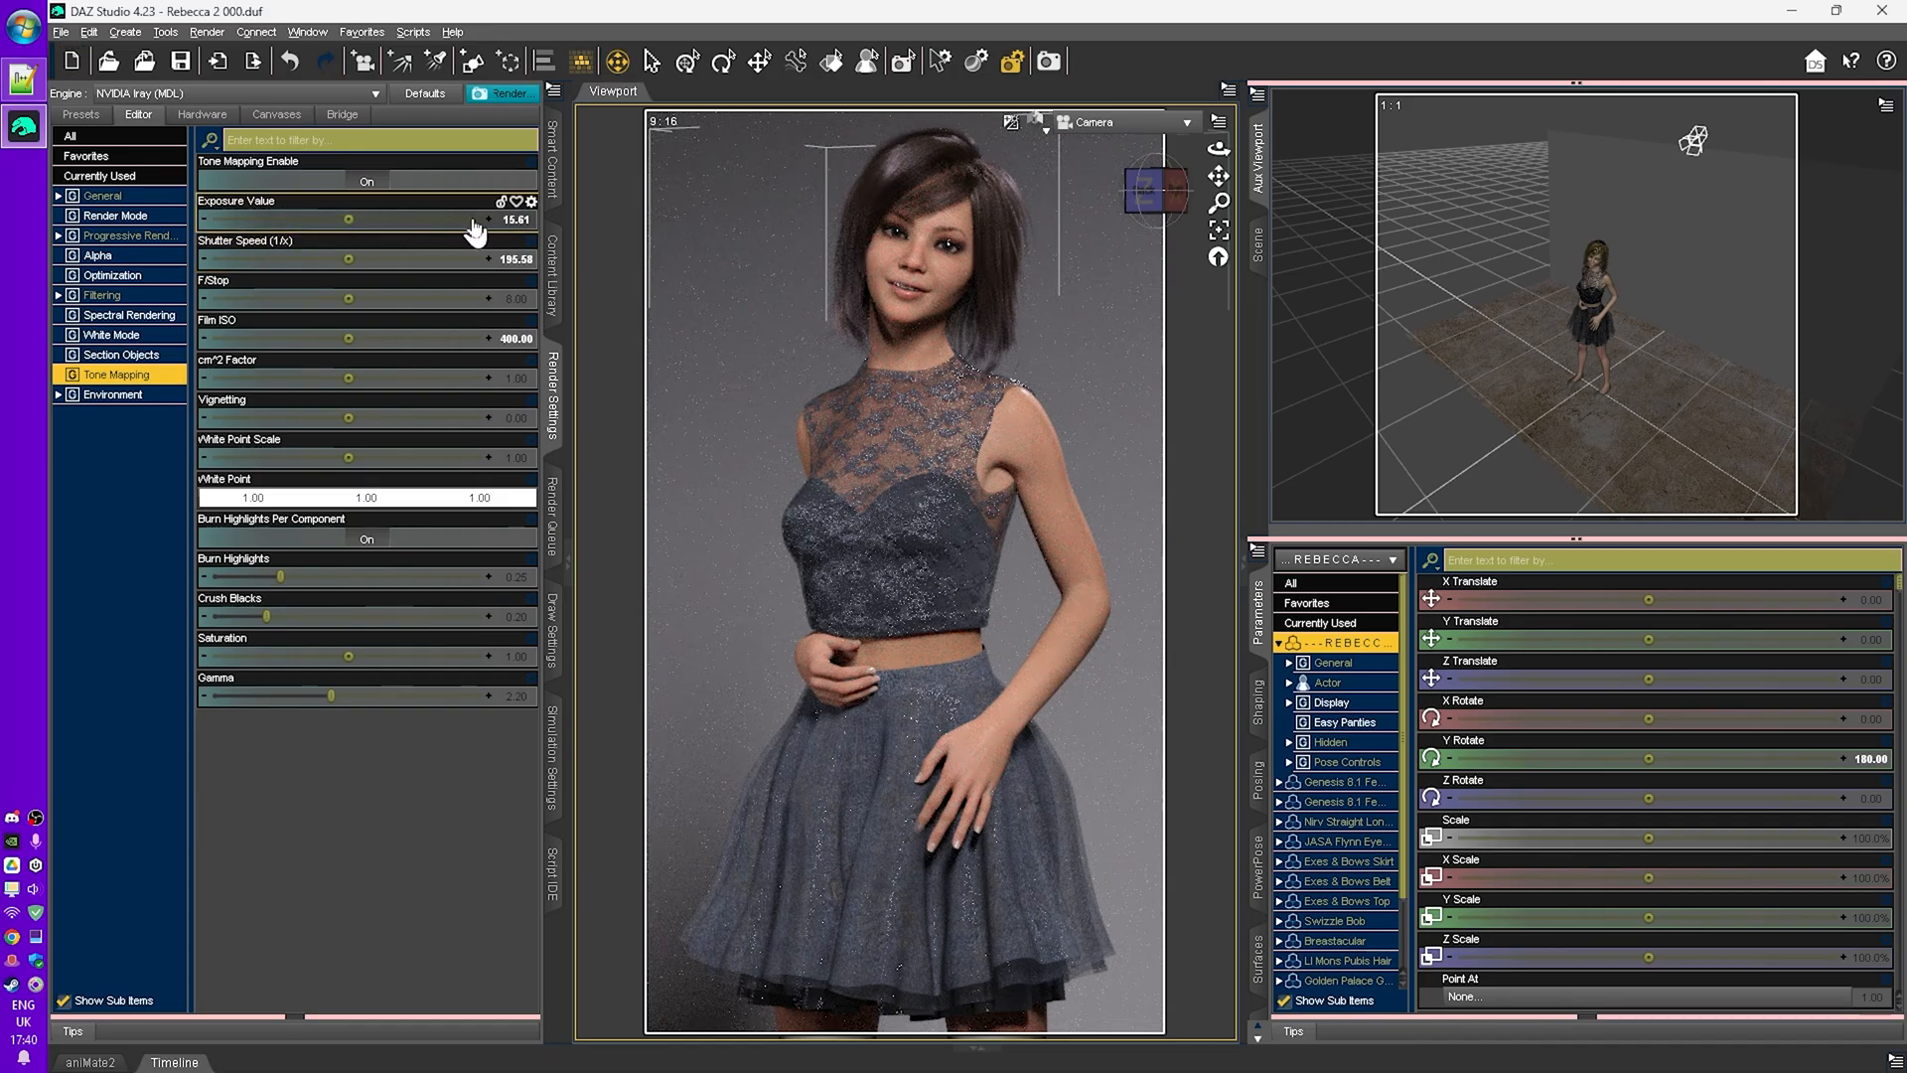
mouse_move(348, 257)
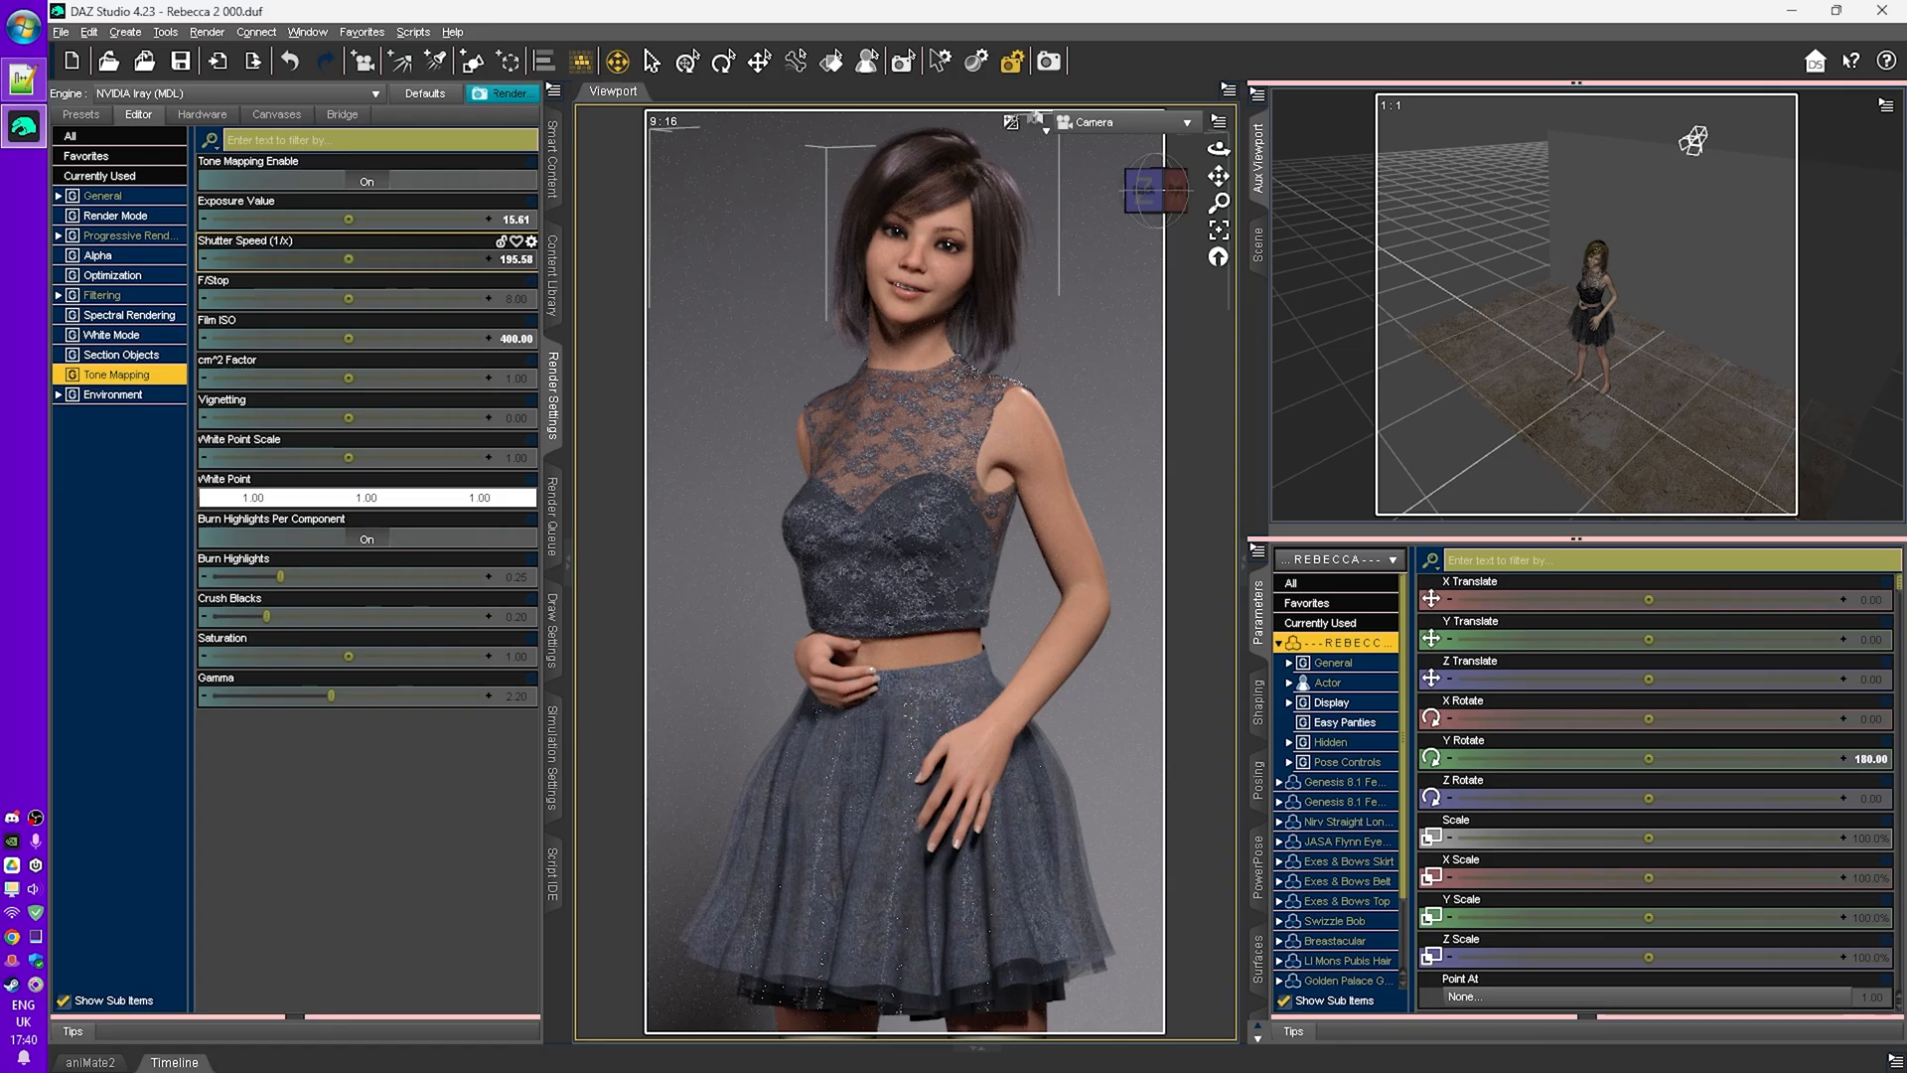
drag(357, 260, 429, 260)
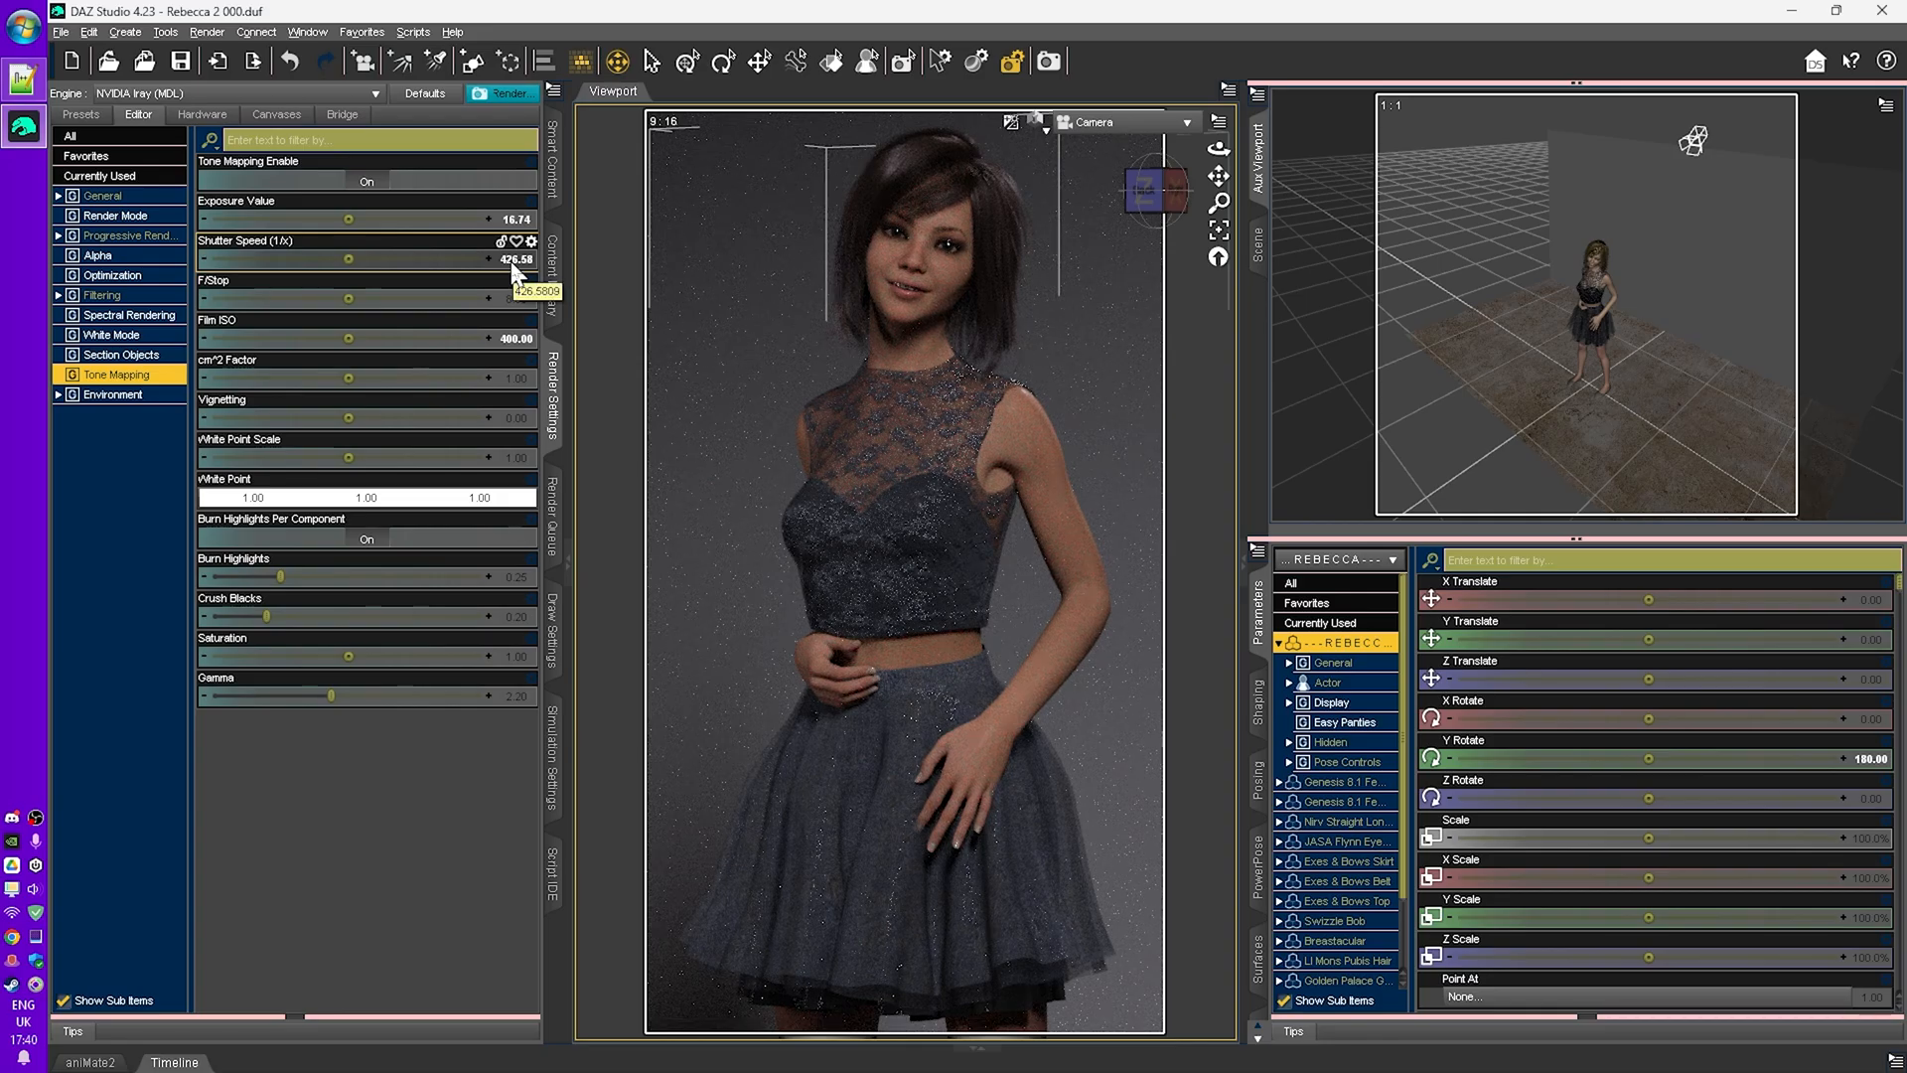
- Lower the shutter speed to about 59.10, then restore the default shutter speed and Film ISO
alt+click(392, 258)
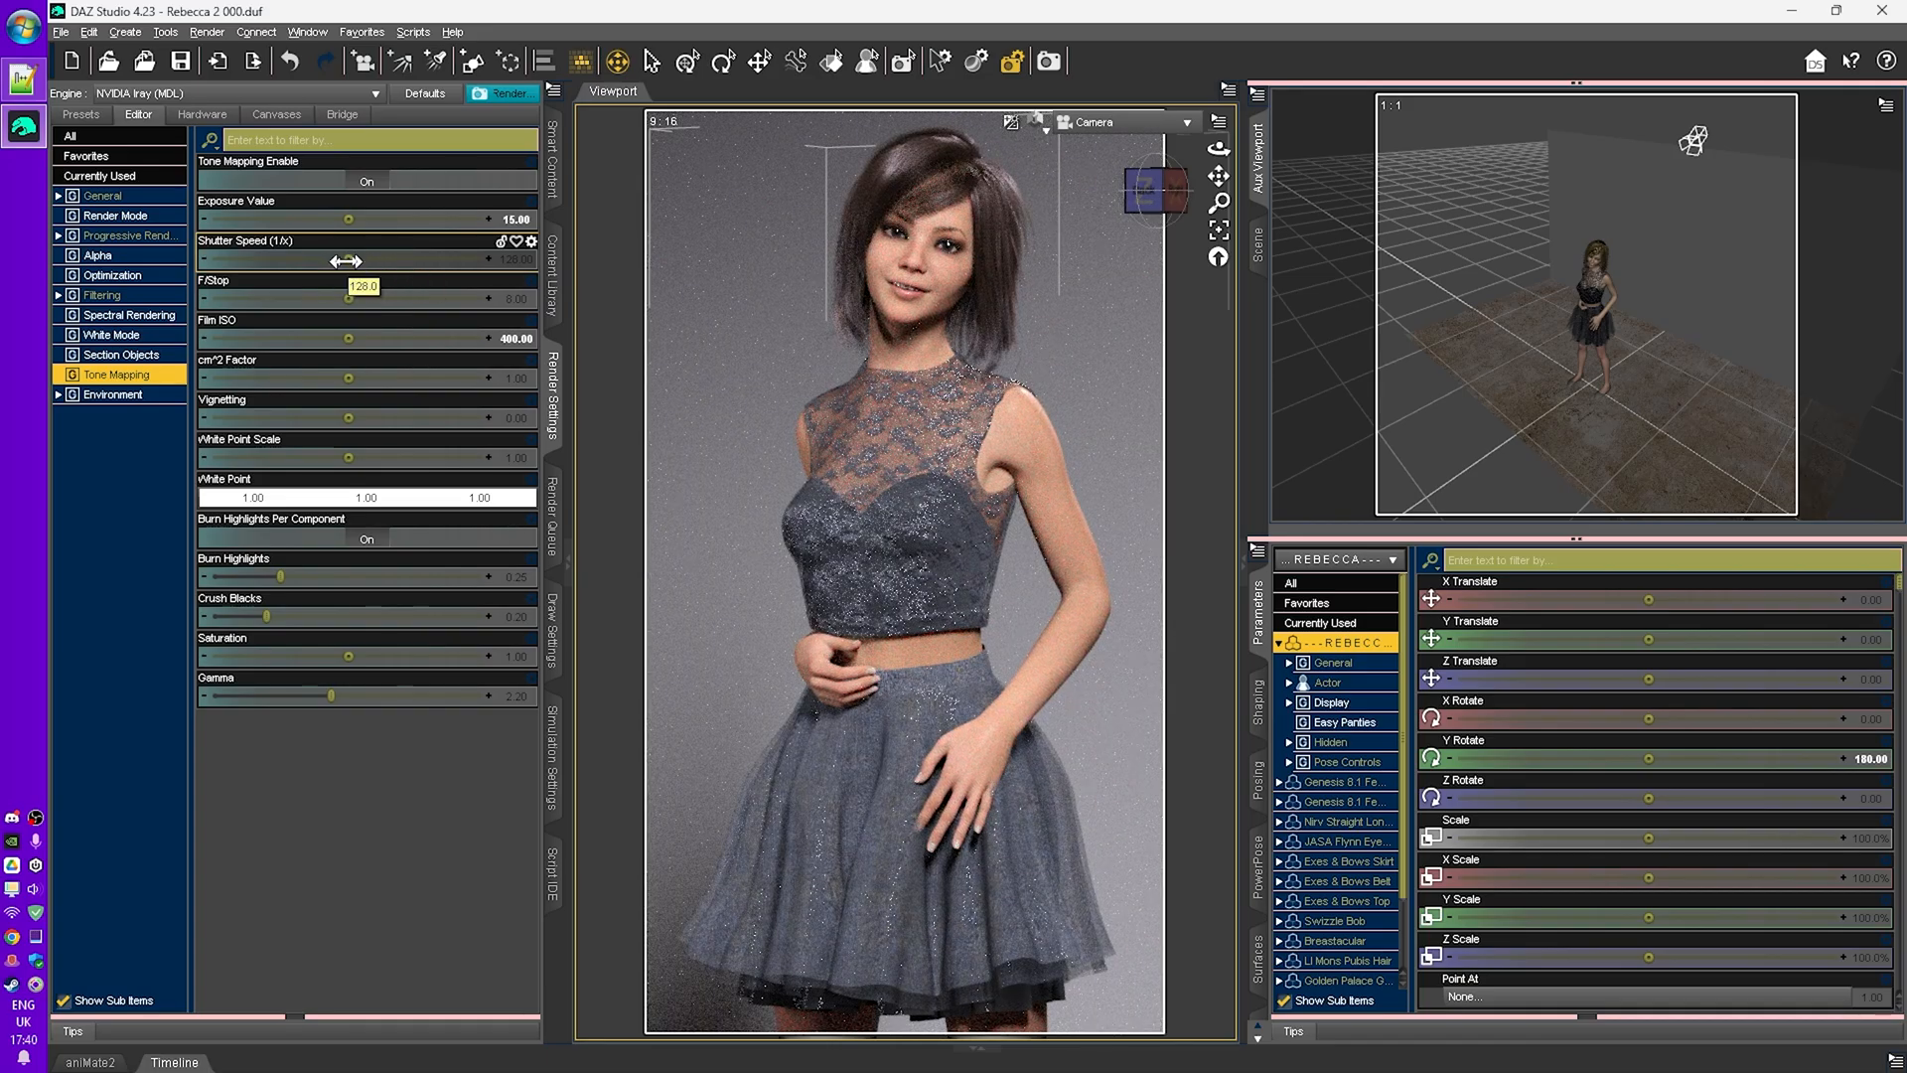
drag(347, 256, 263, 258)
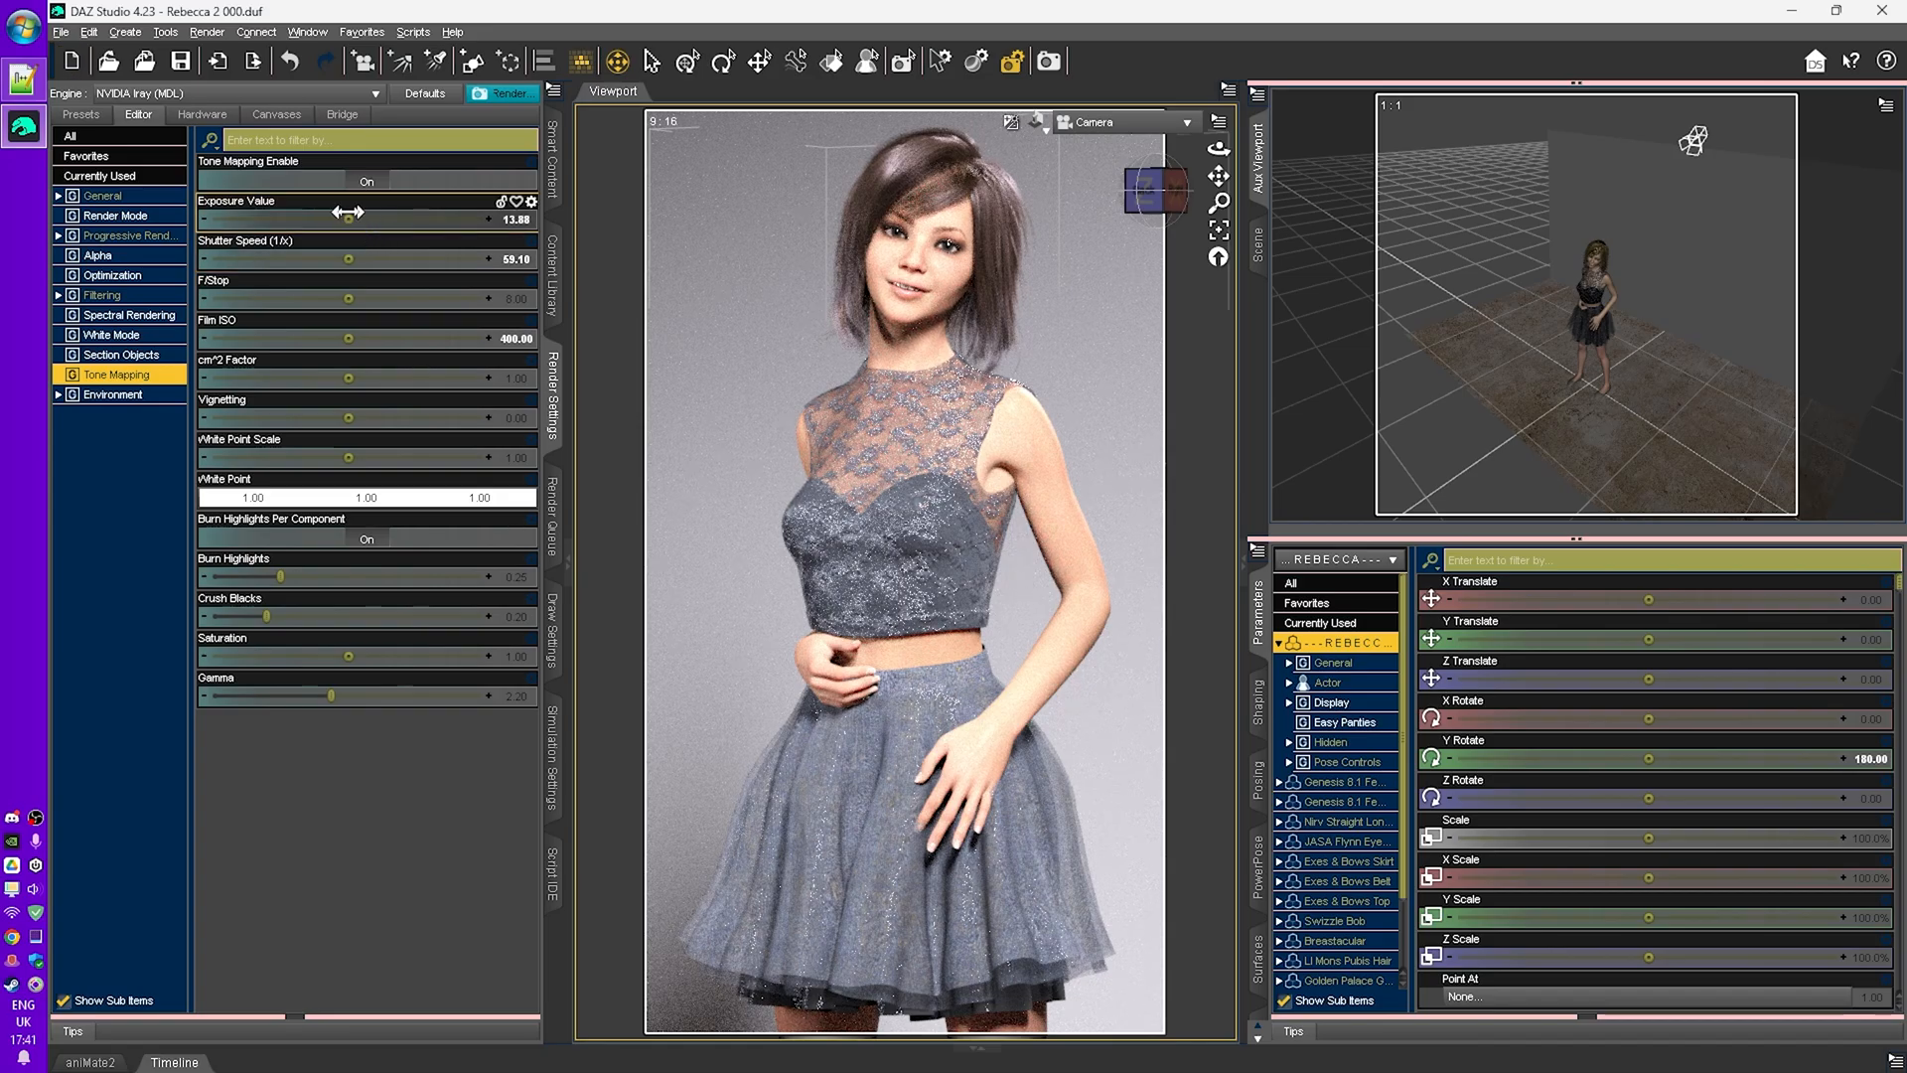
click(378, 274)
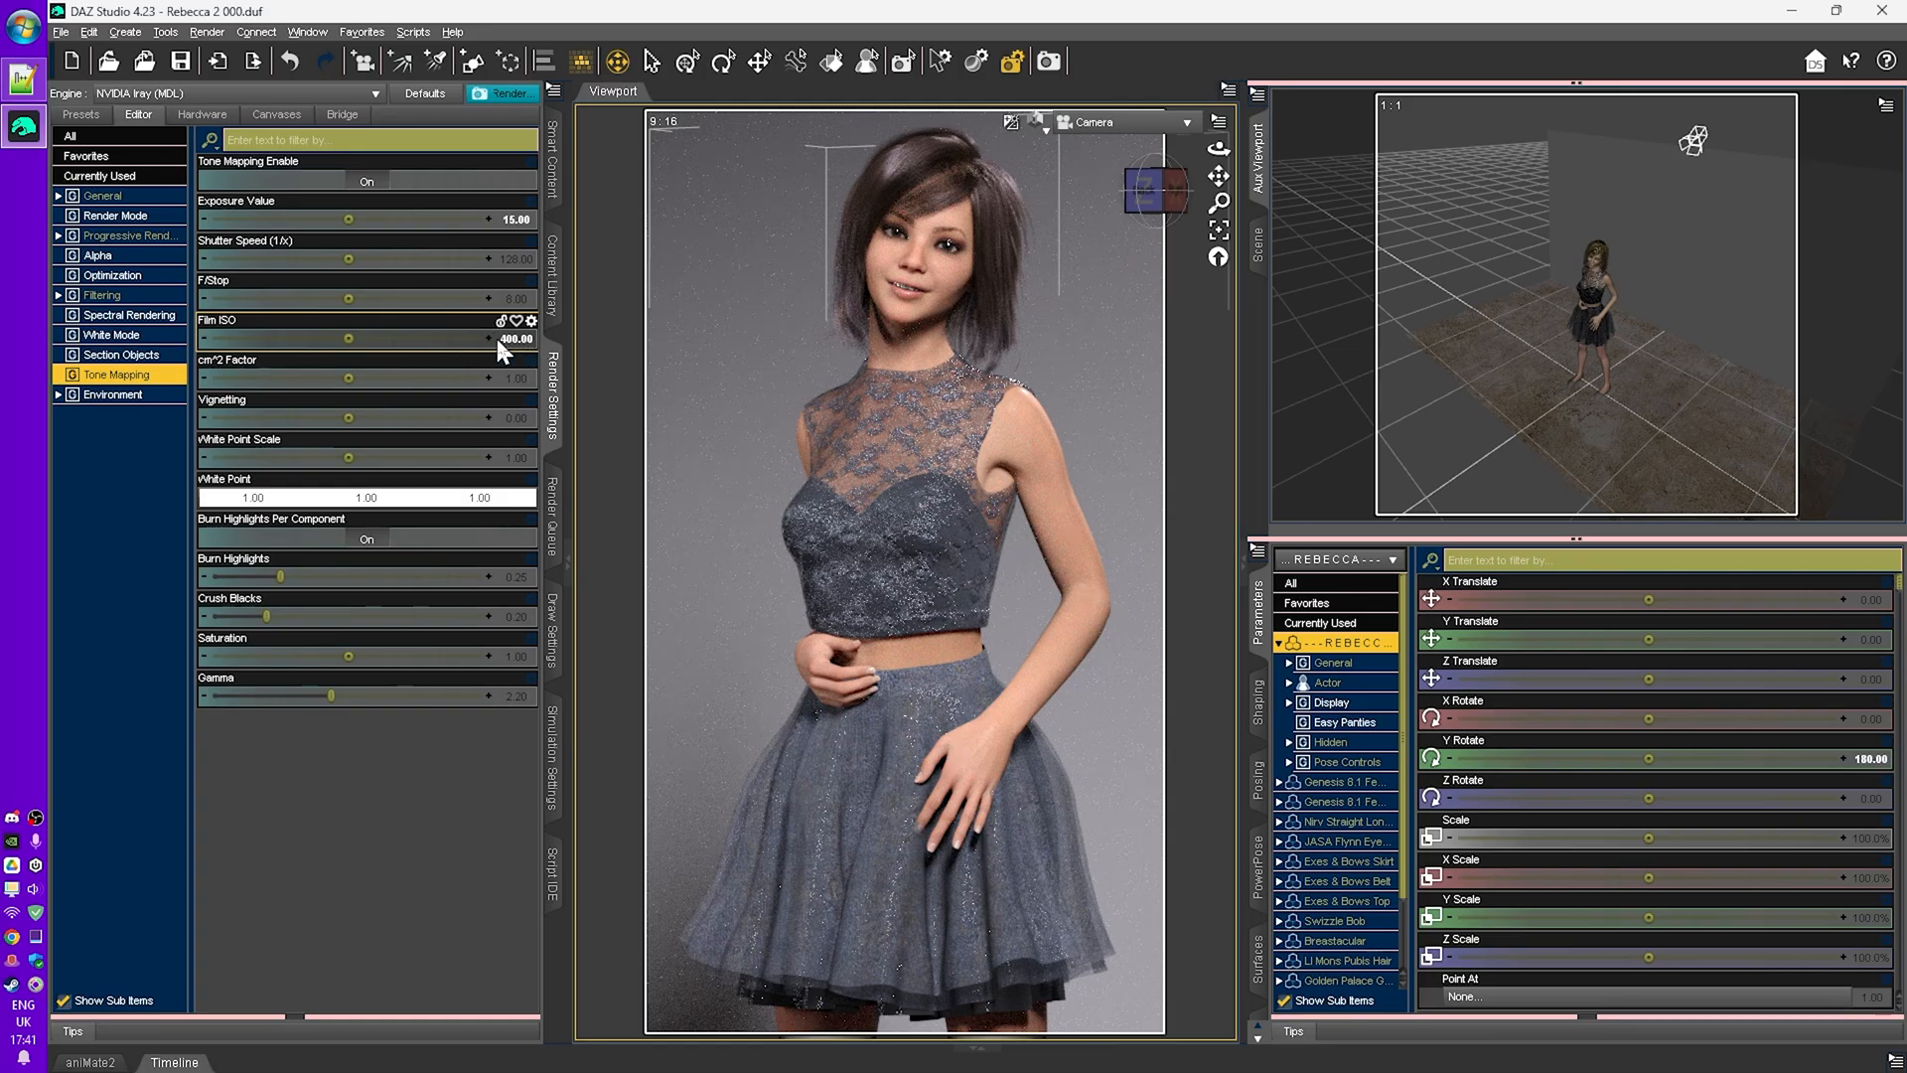
alt+click(383, 341)
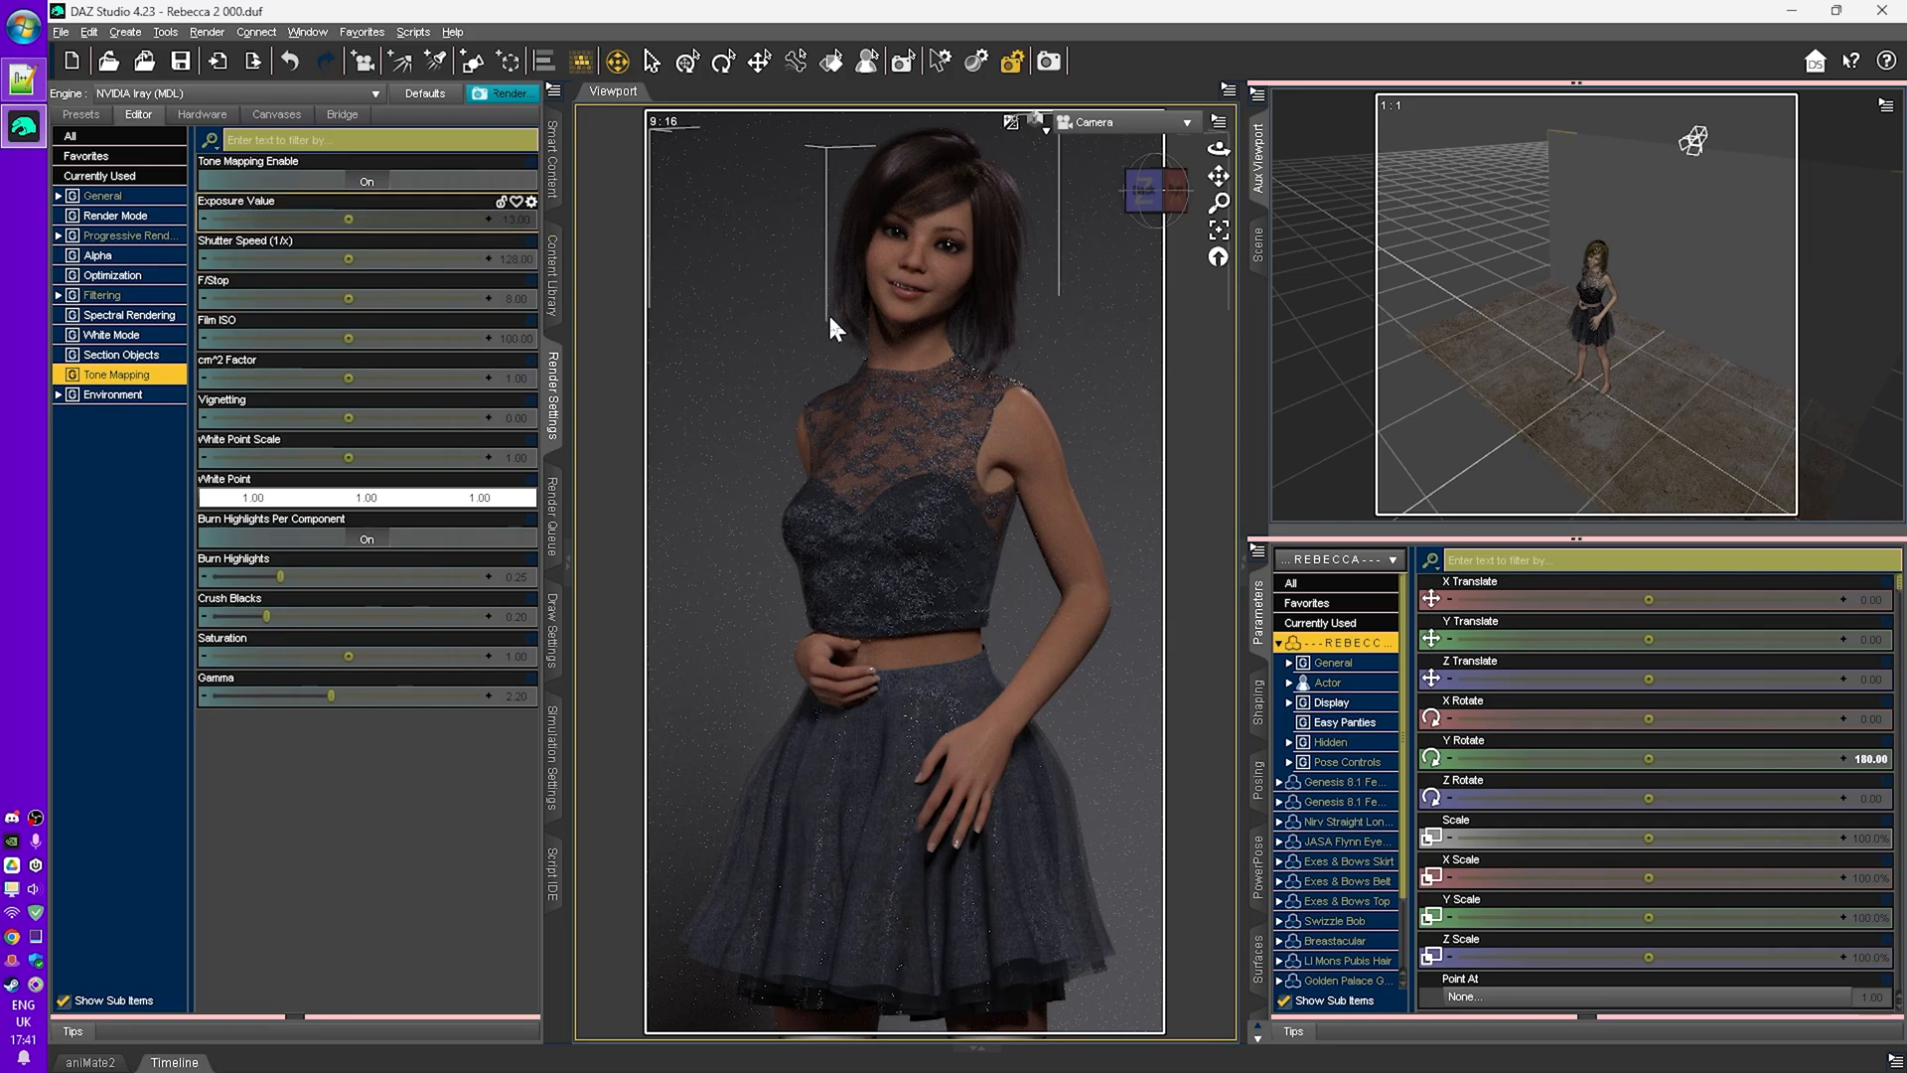
- Set the exposure value to 15, undo and redo that change, then undo it again
click(514, 219)
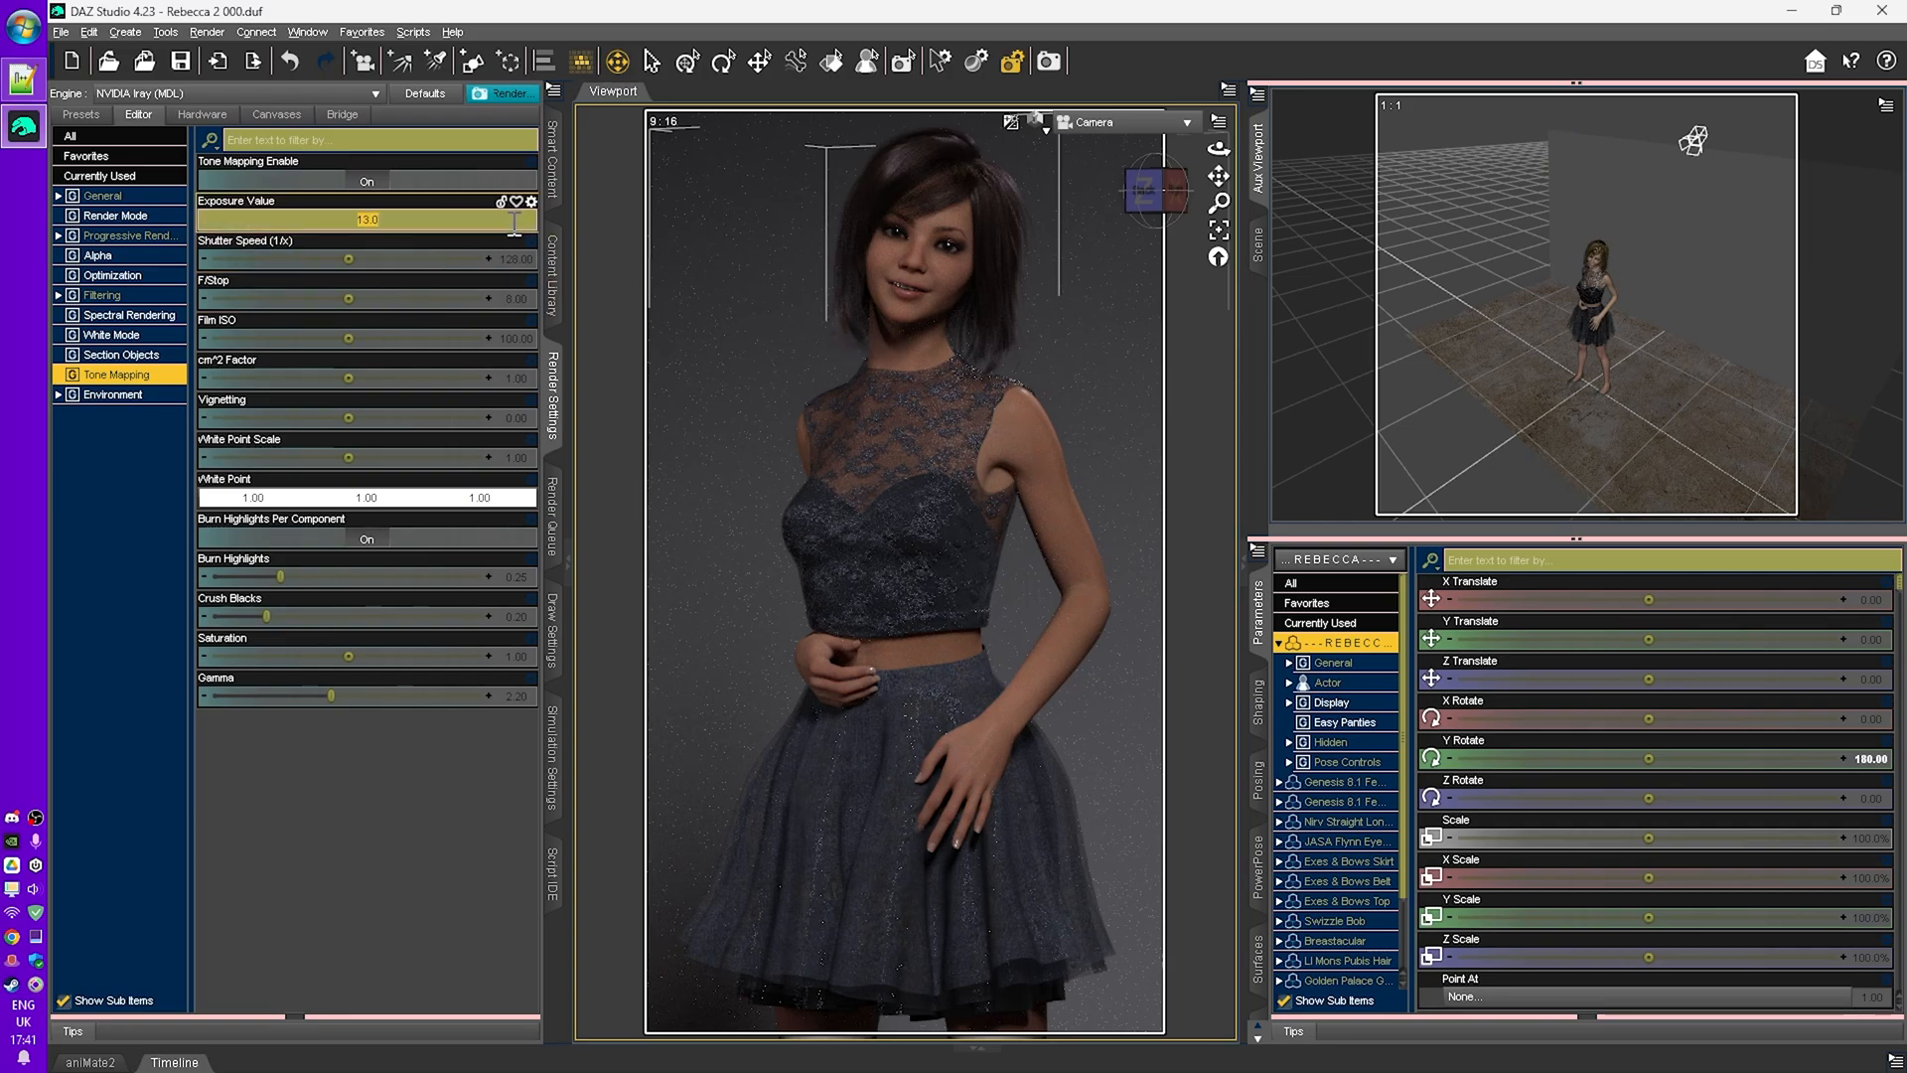
key(Return)
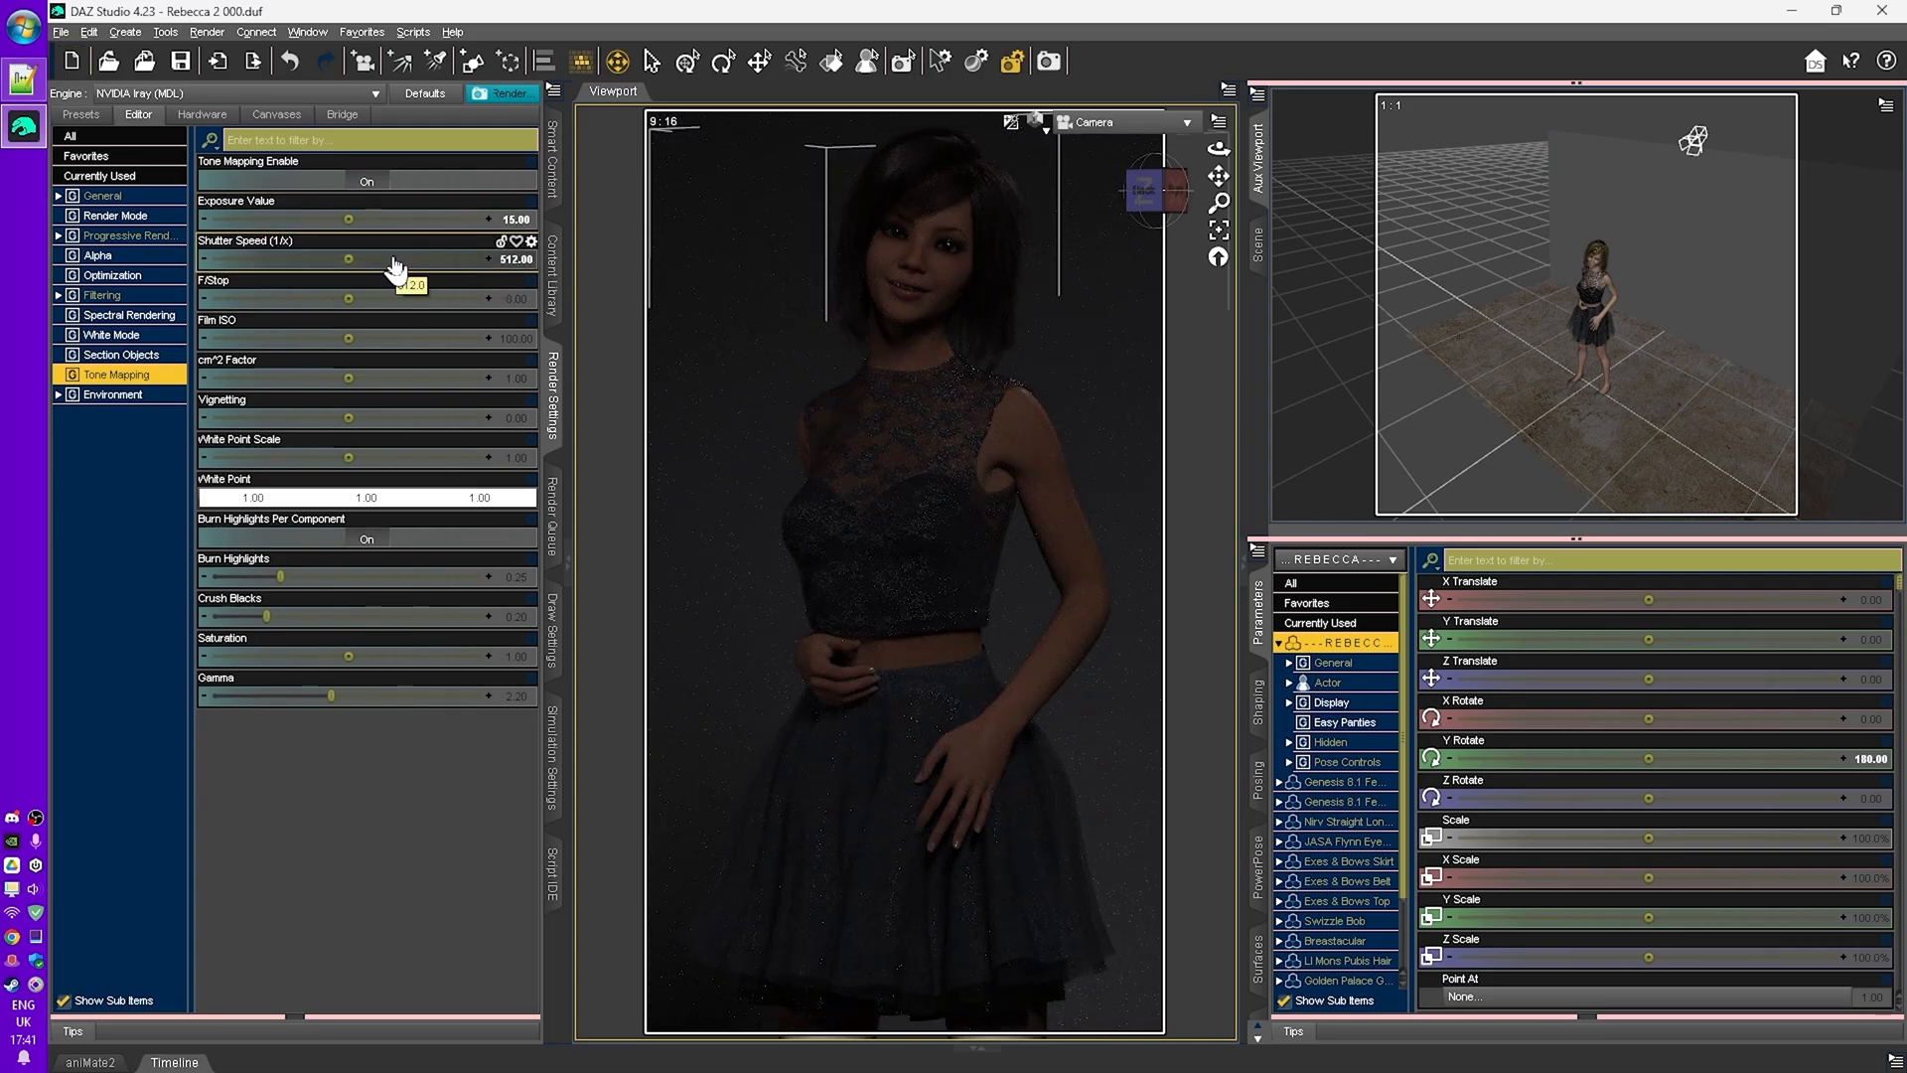
key(ctrl+z)
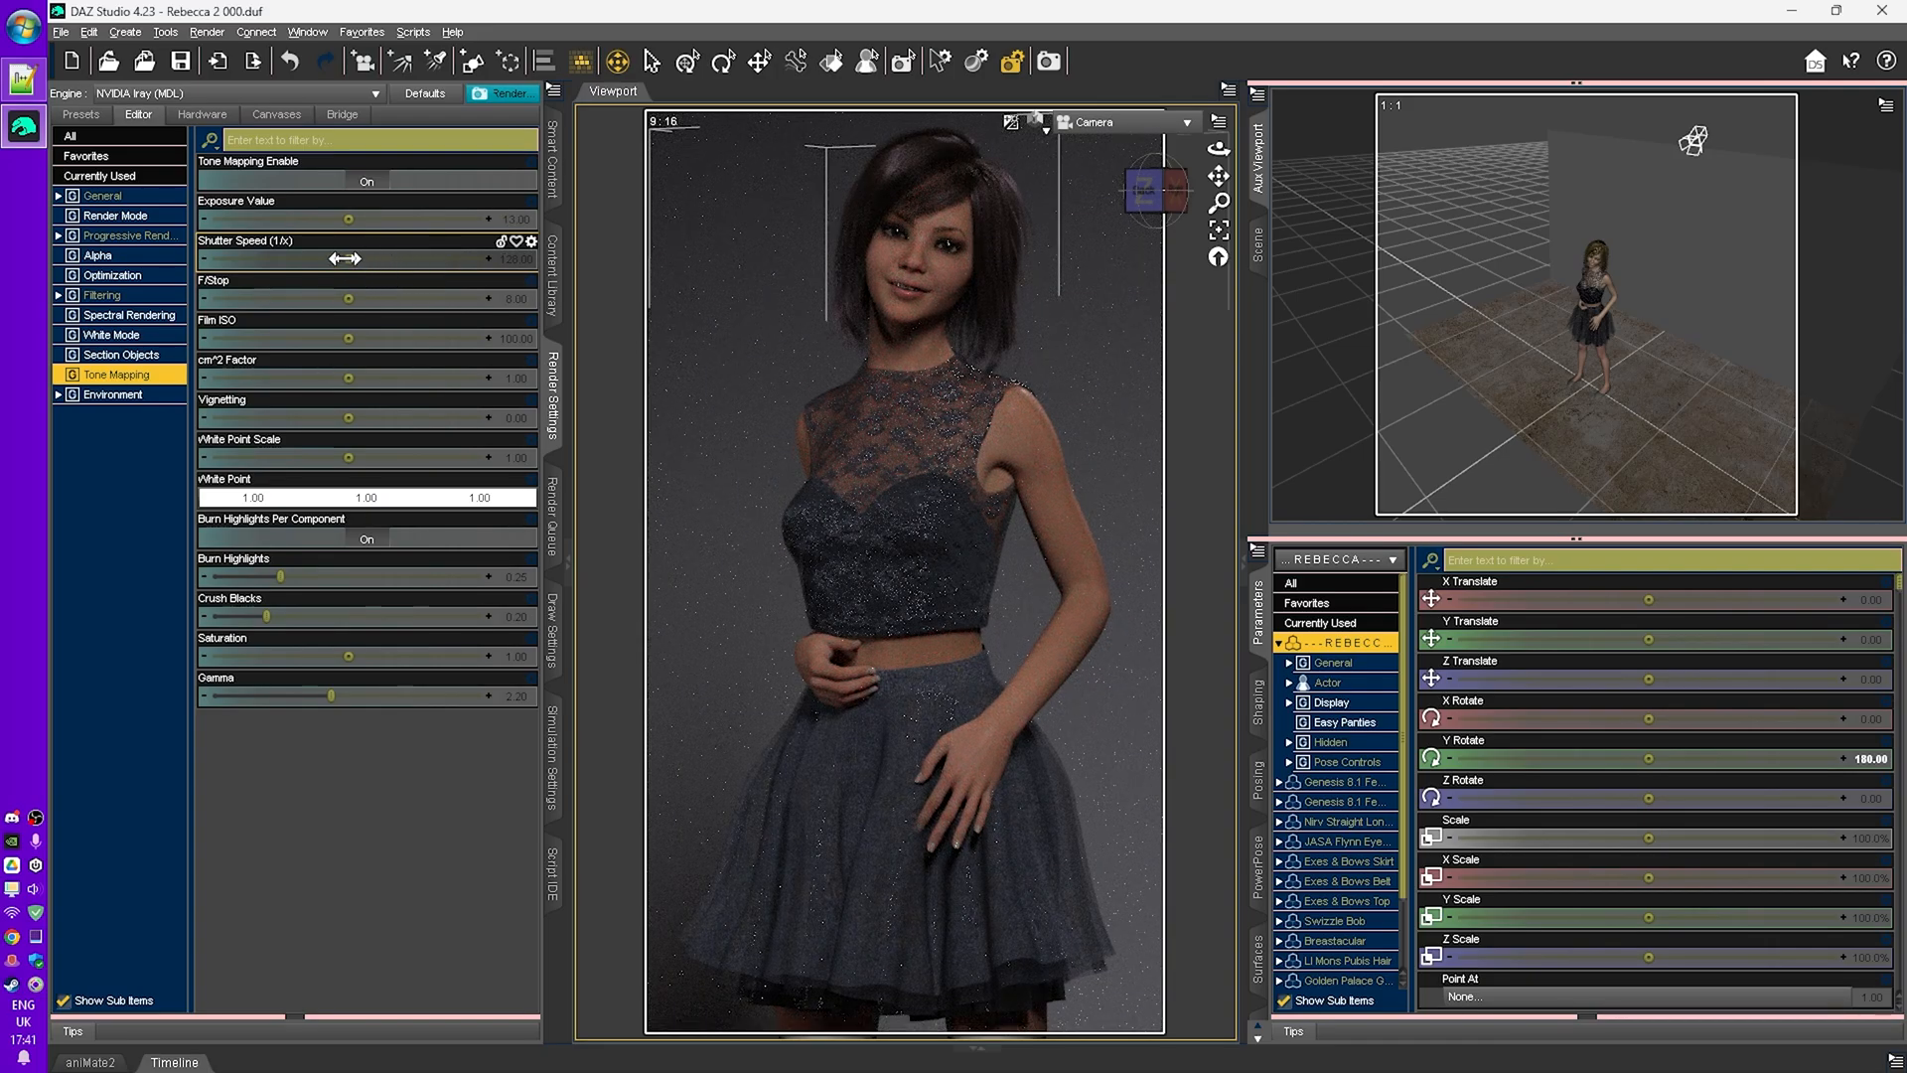
key(ctrl+y)
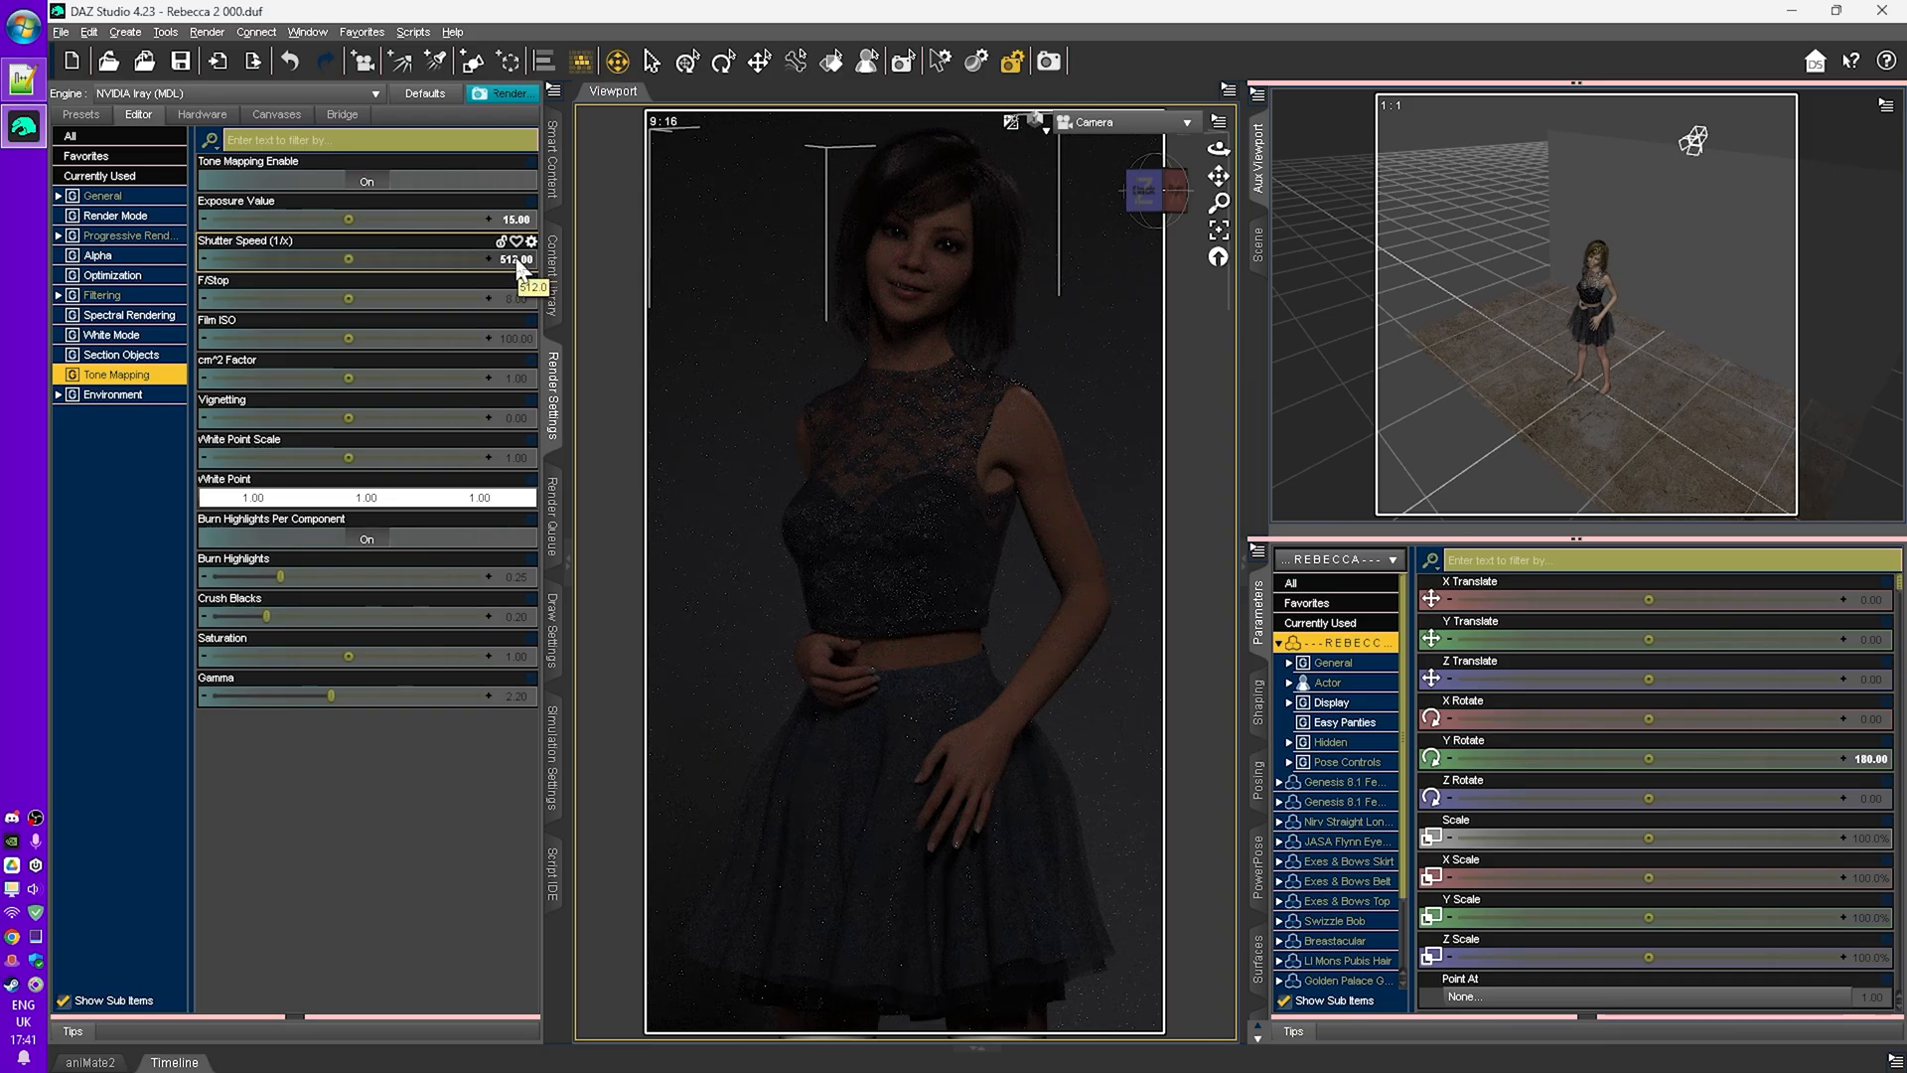
click(517, 260)
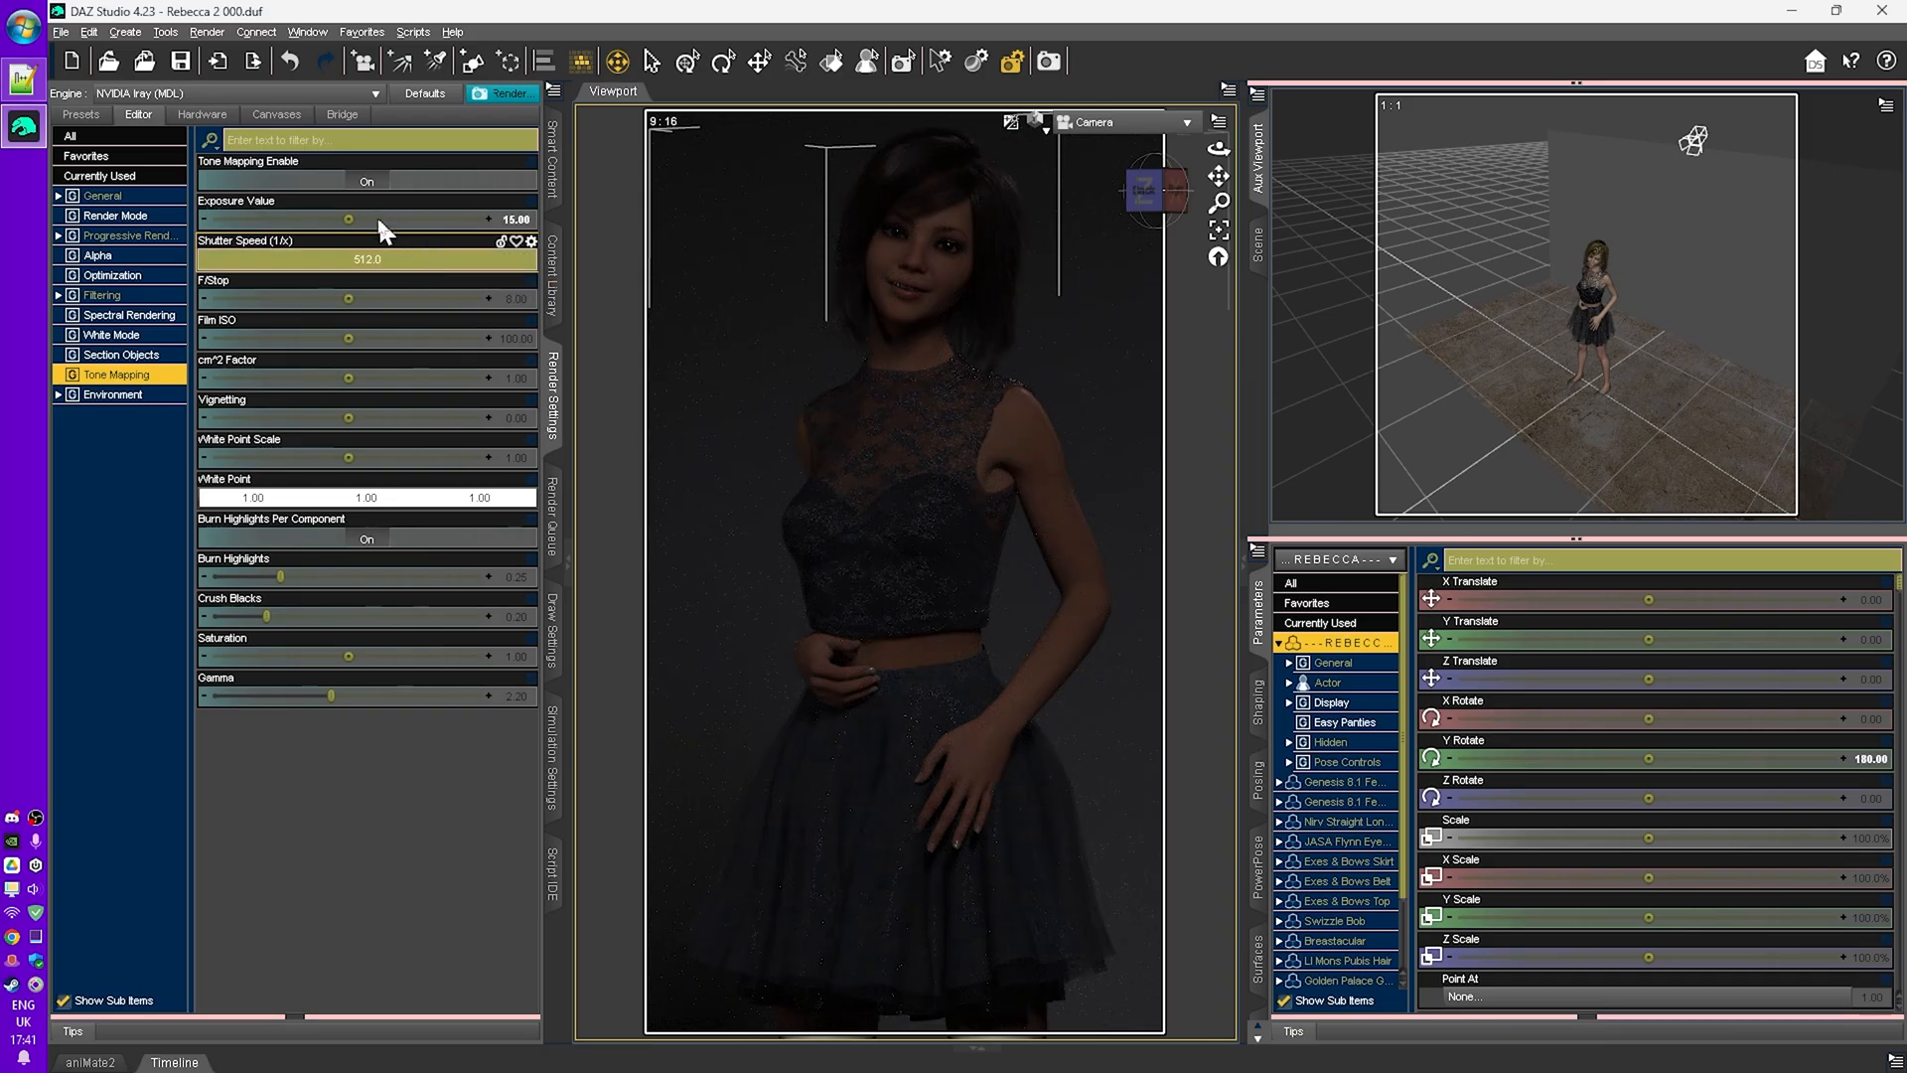
key(ctrl+z)
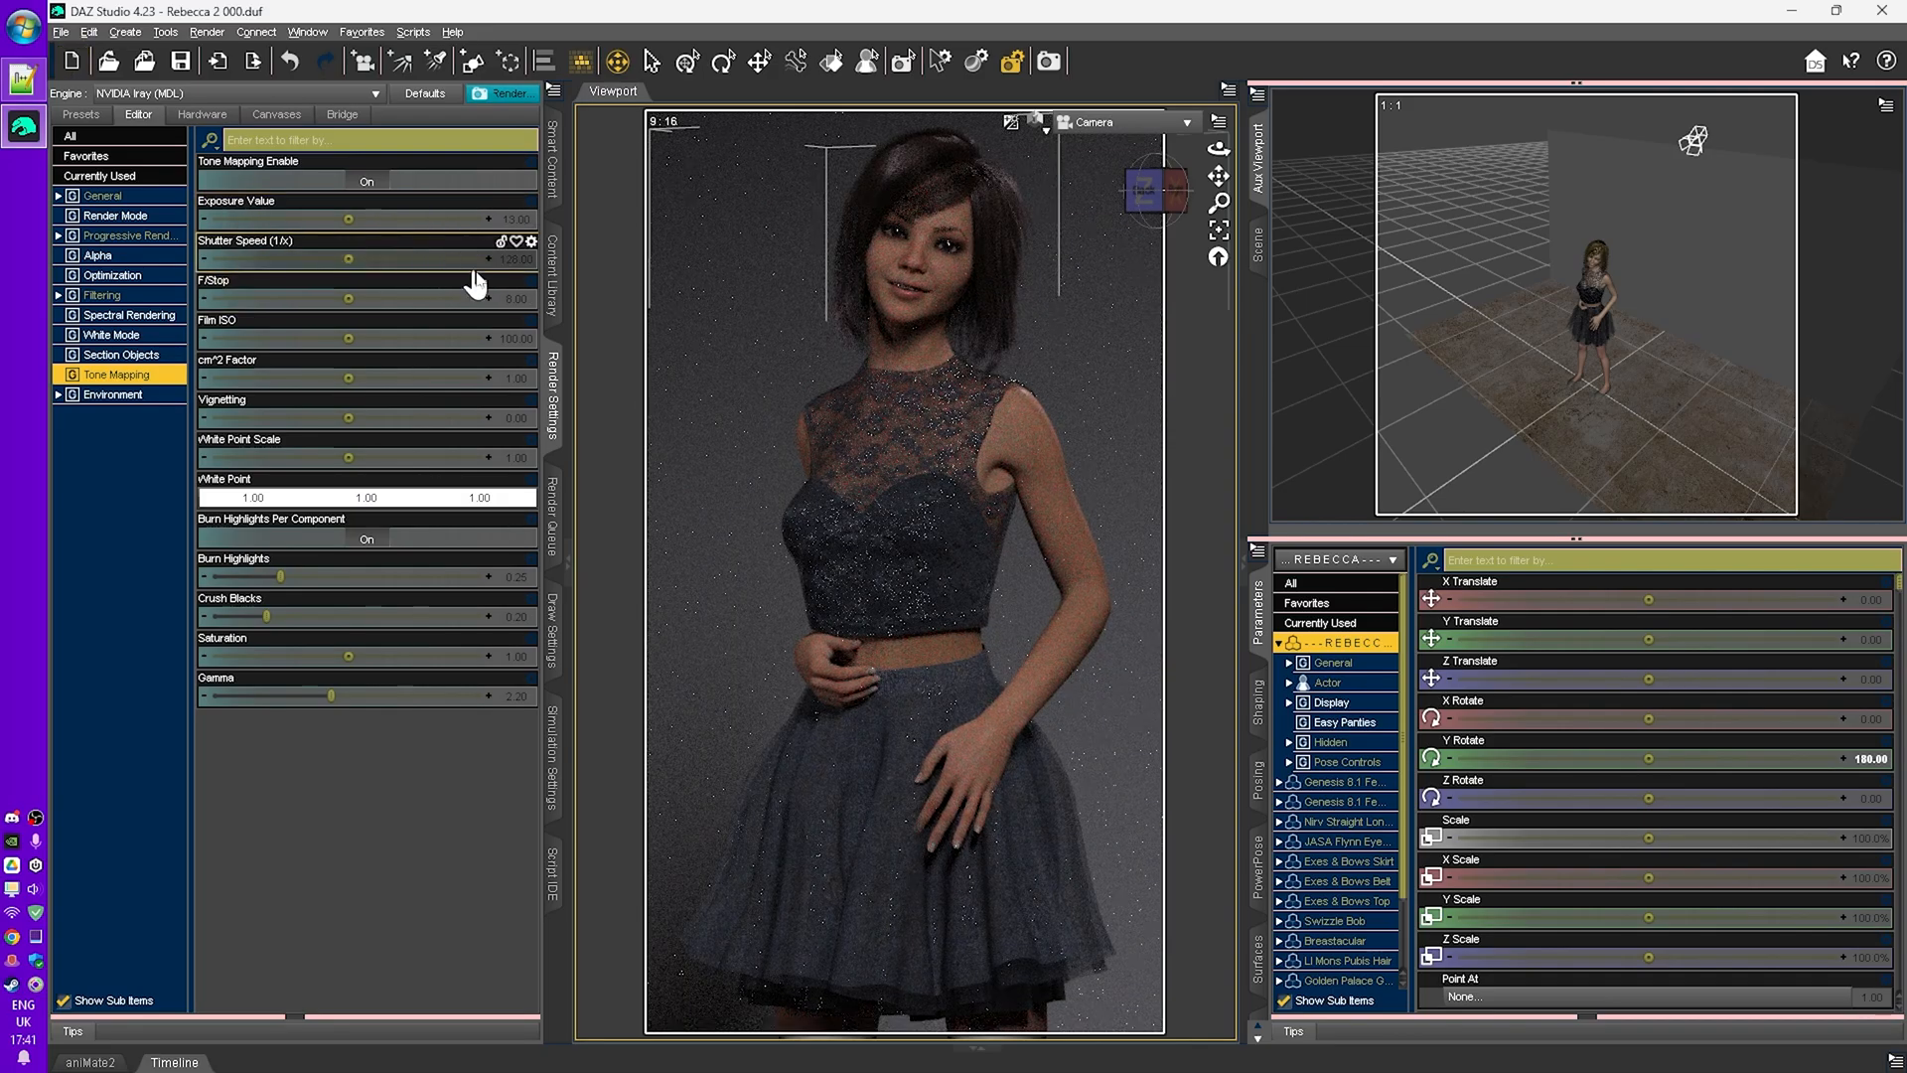
- Set the Film ISO to 400 and nudge the shutter speed to about 156.54
click(511, 337)
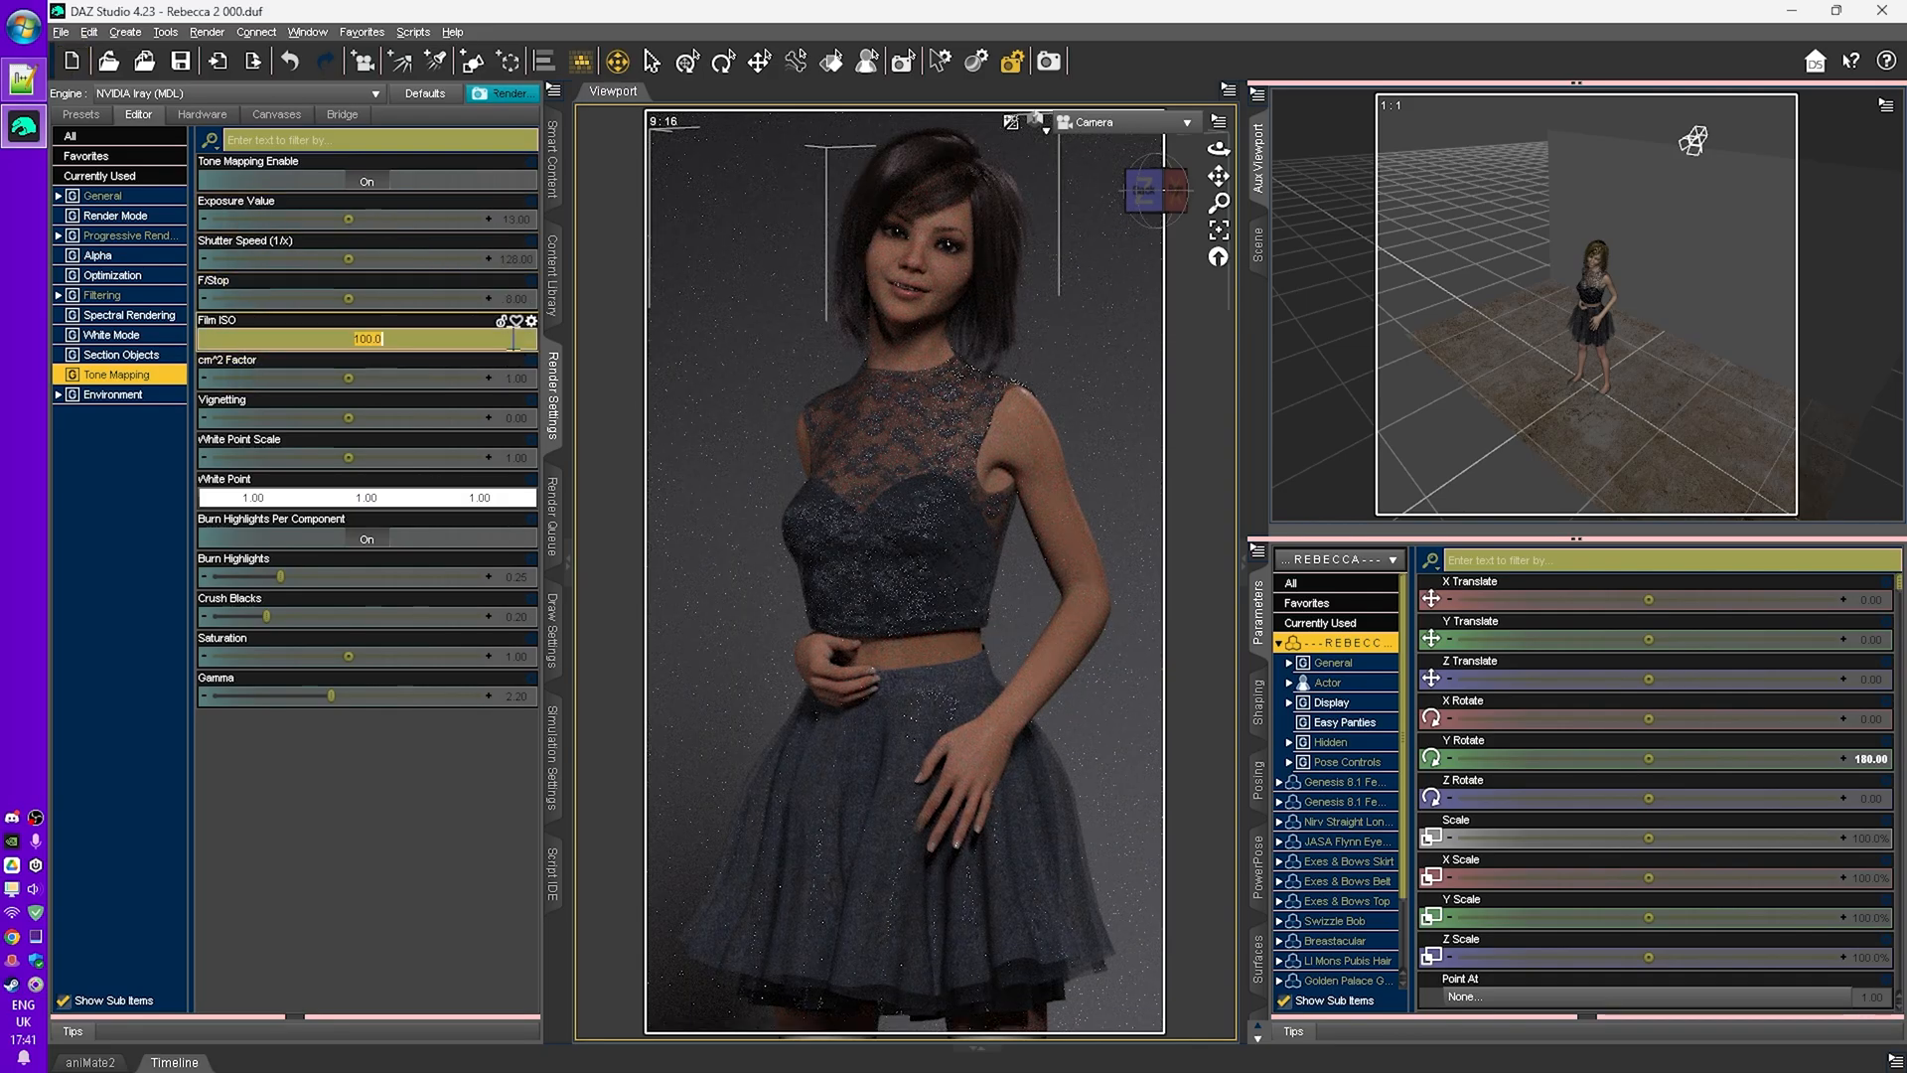
text(400)
key(Return)
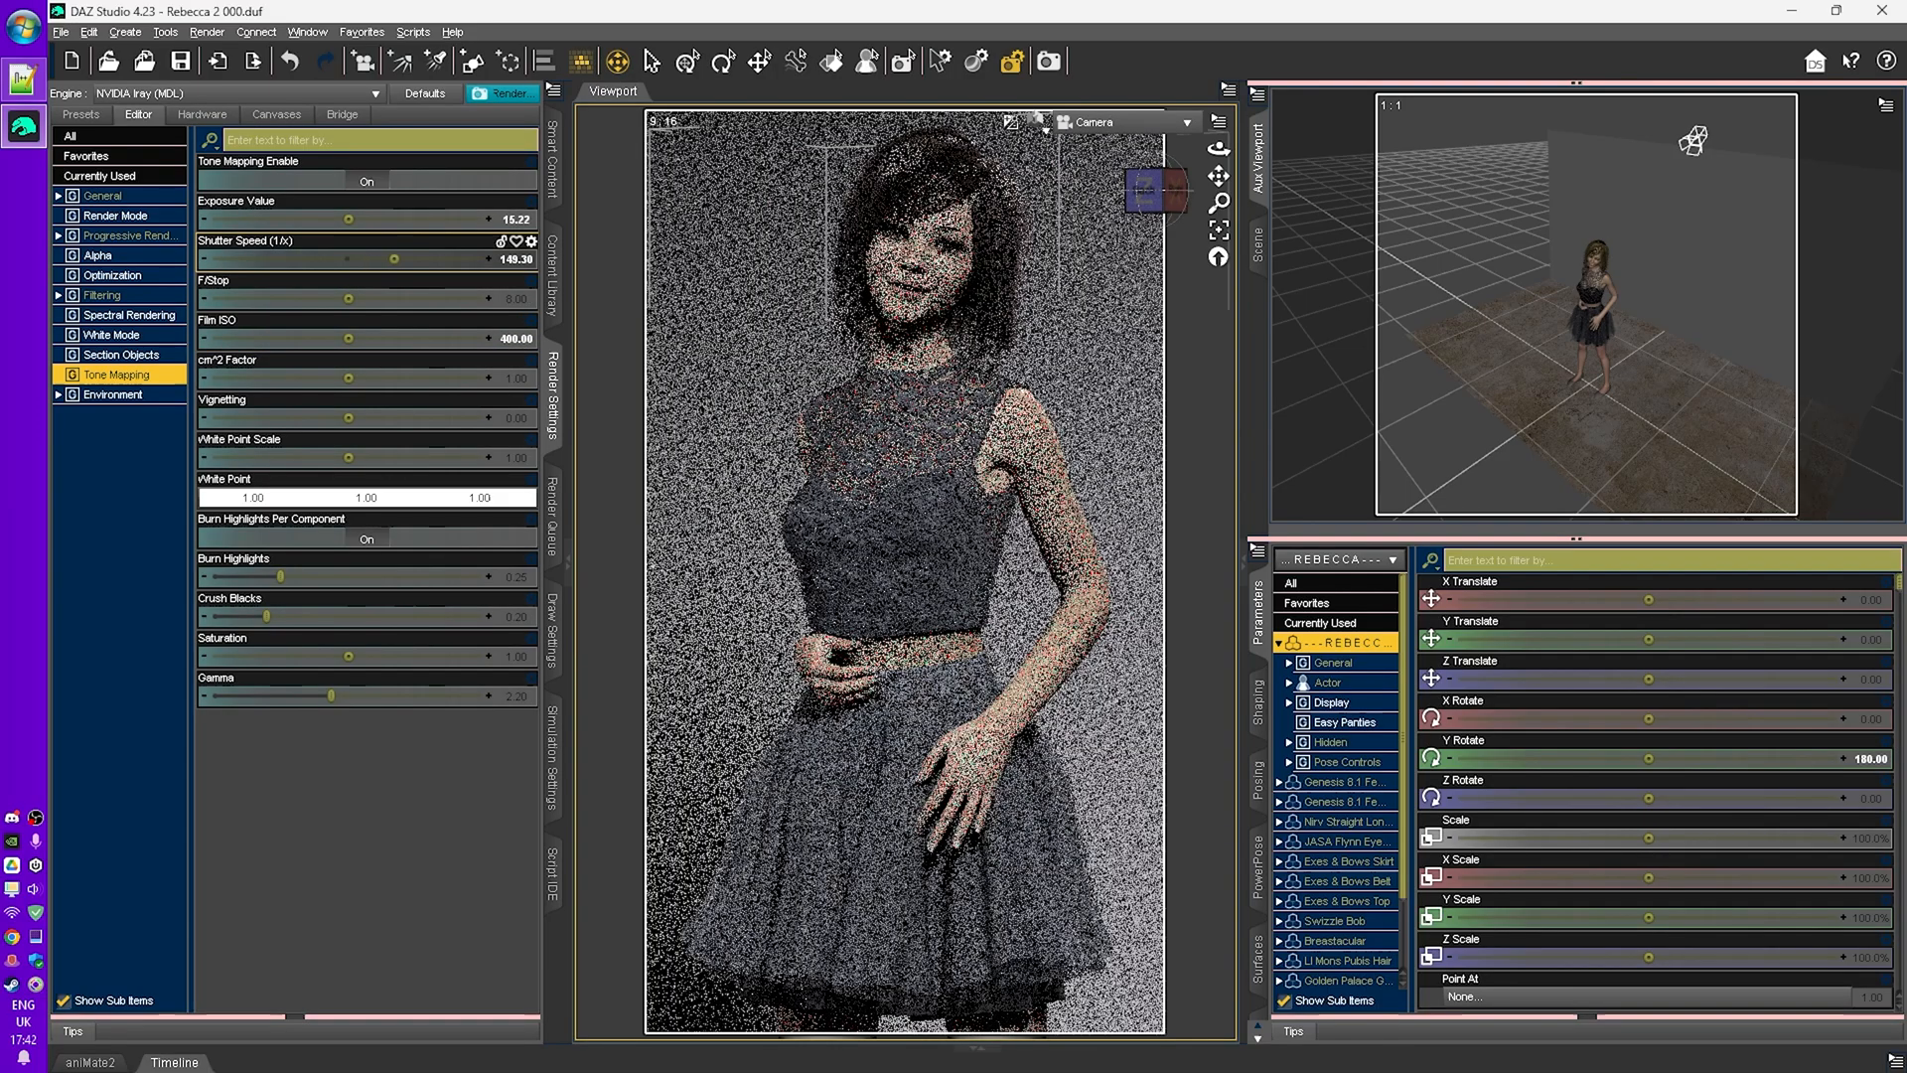
drag(394, 259, 398, 258)
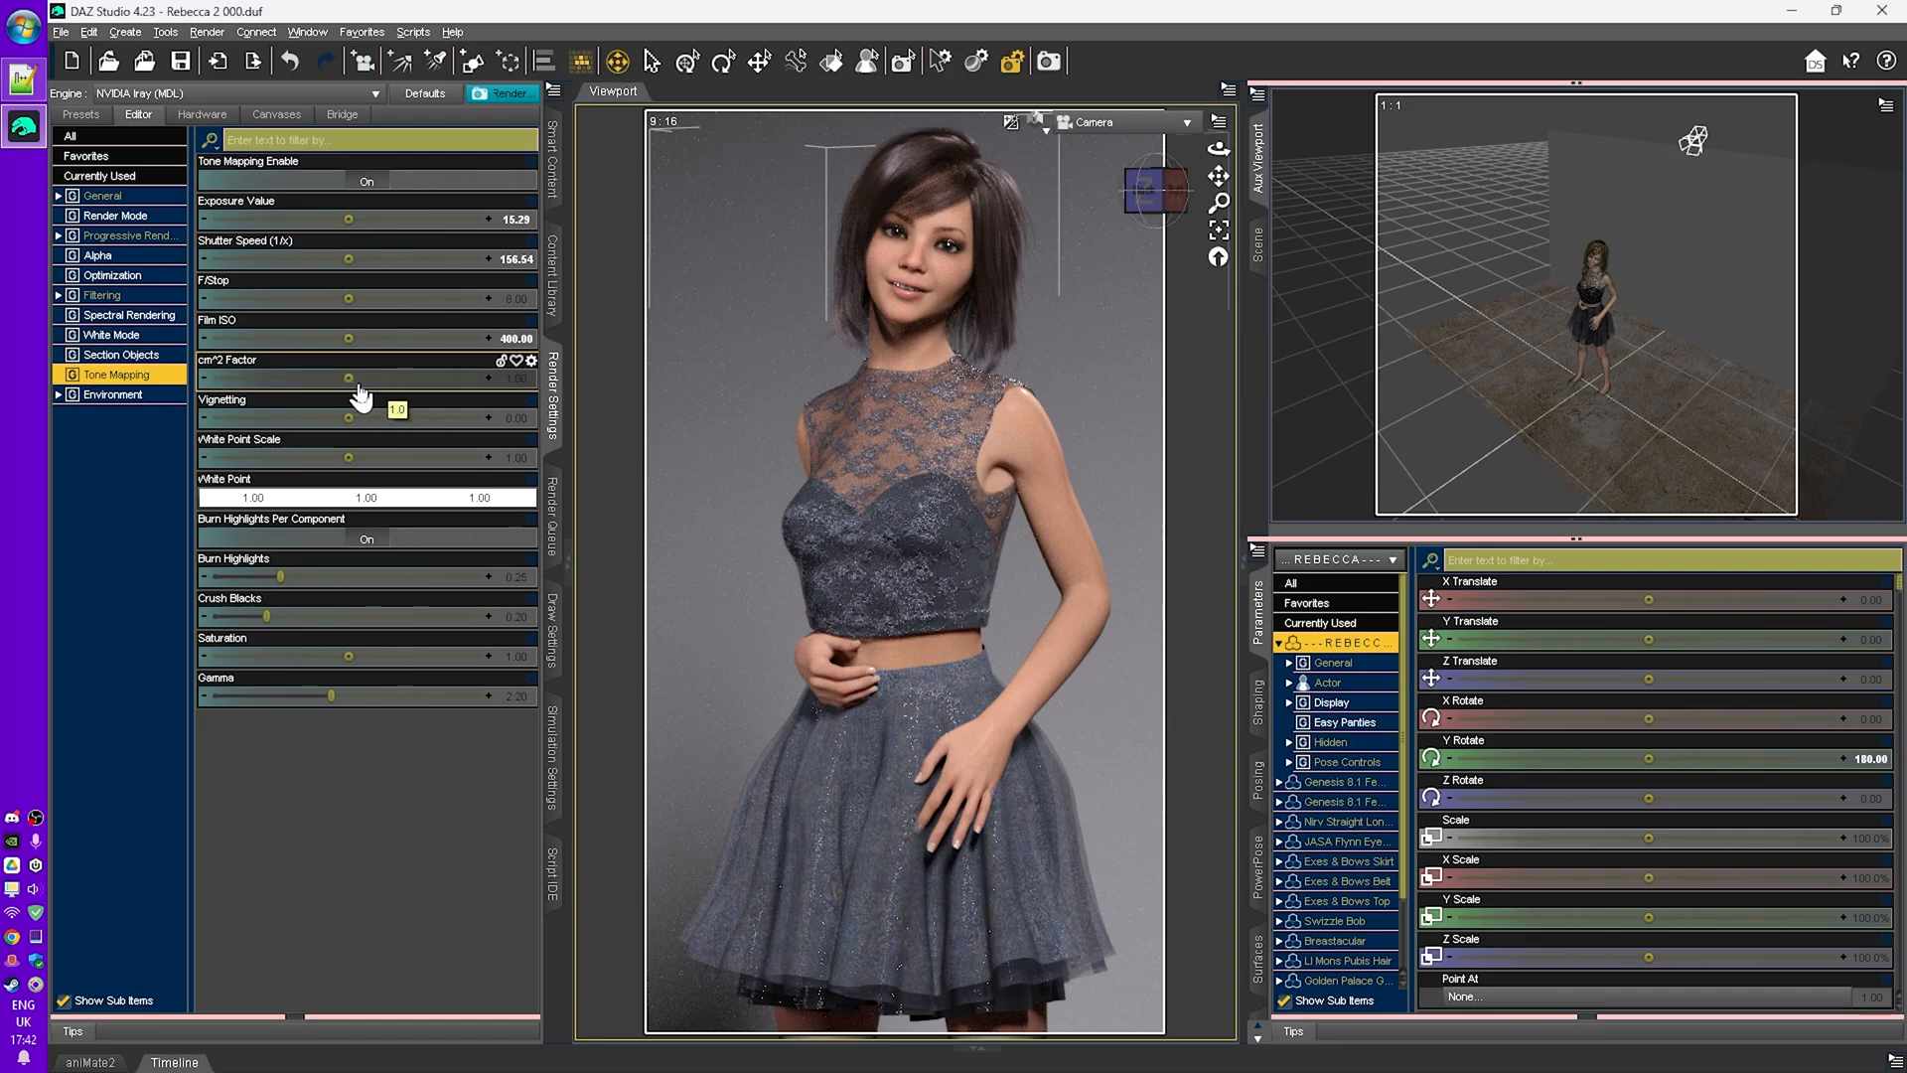
- Try raising and lowering the cm^2 Factor, then reset it to its default
drag(348, 377, 398, 377)
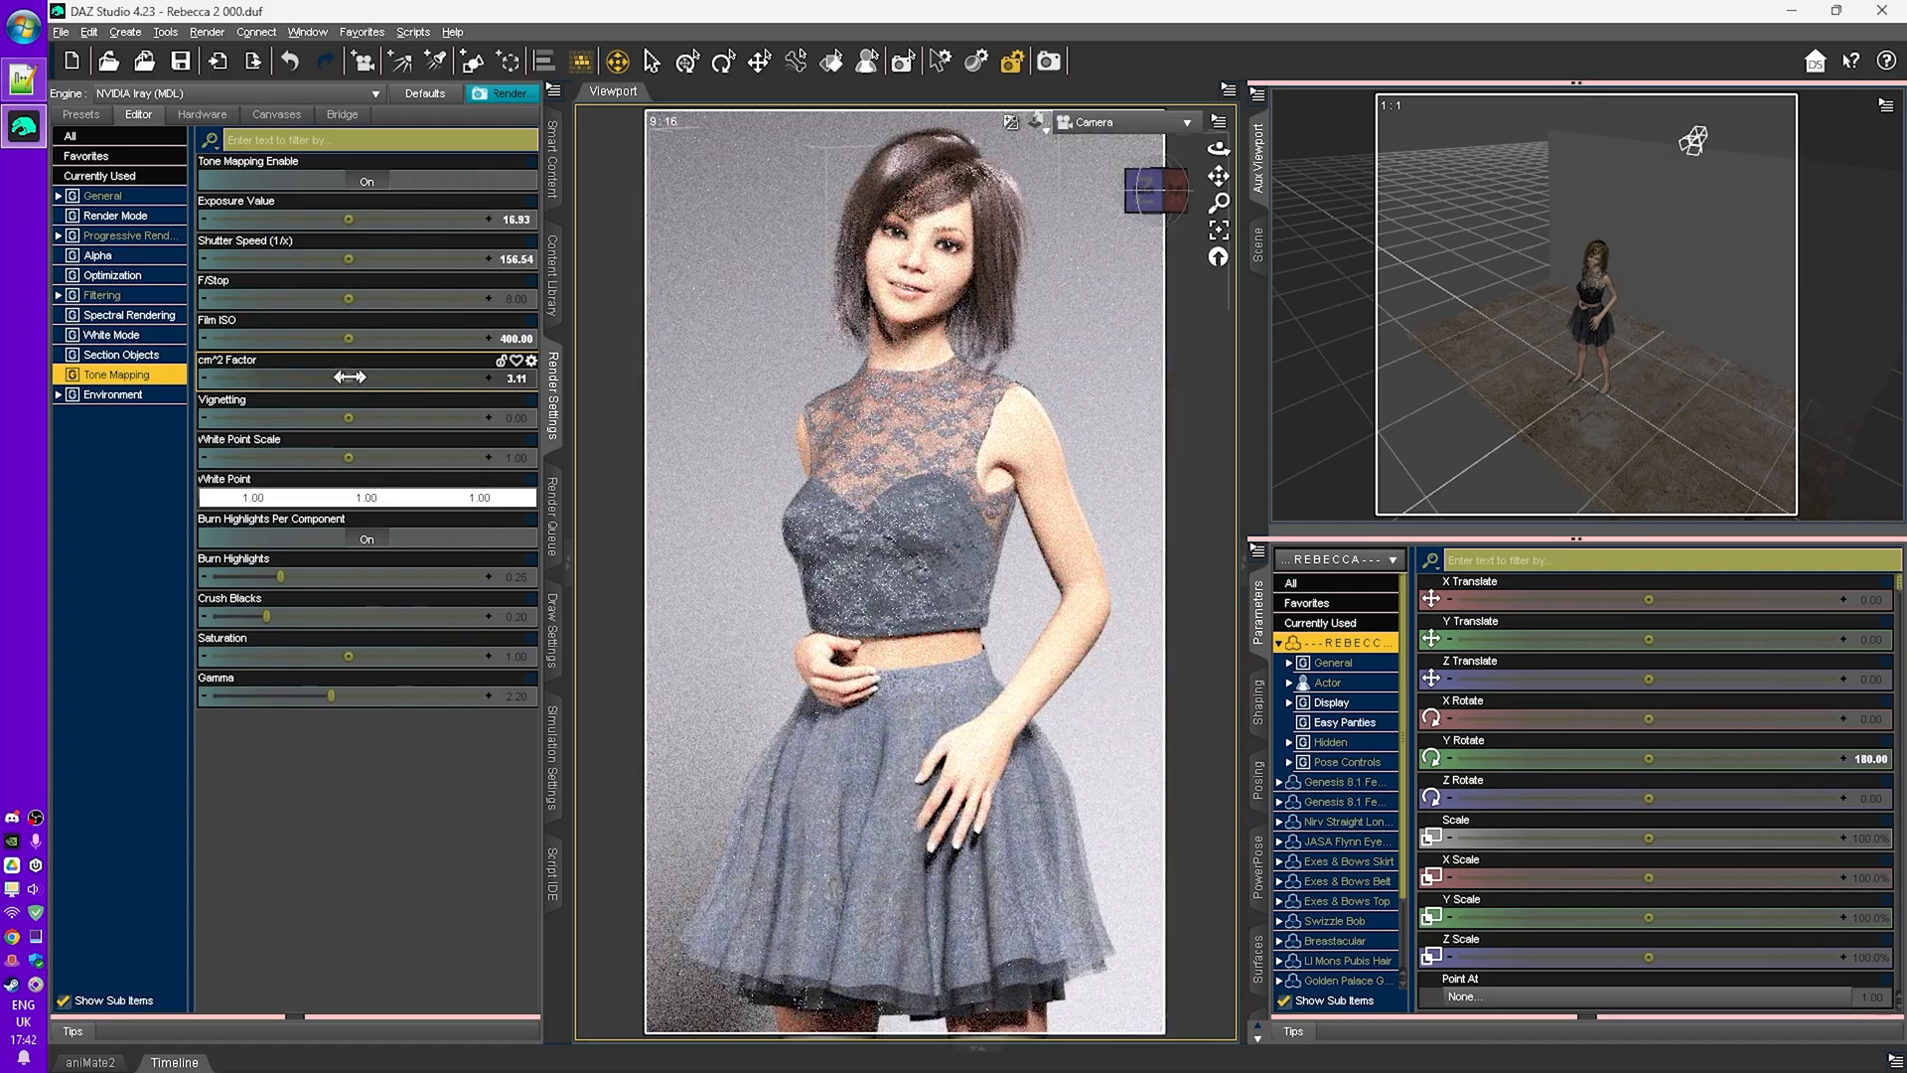
drag(349, 377, 293, 378)
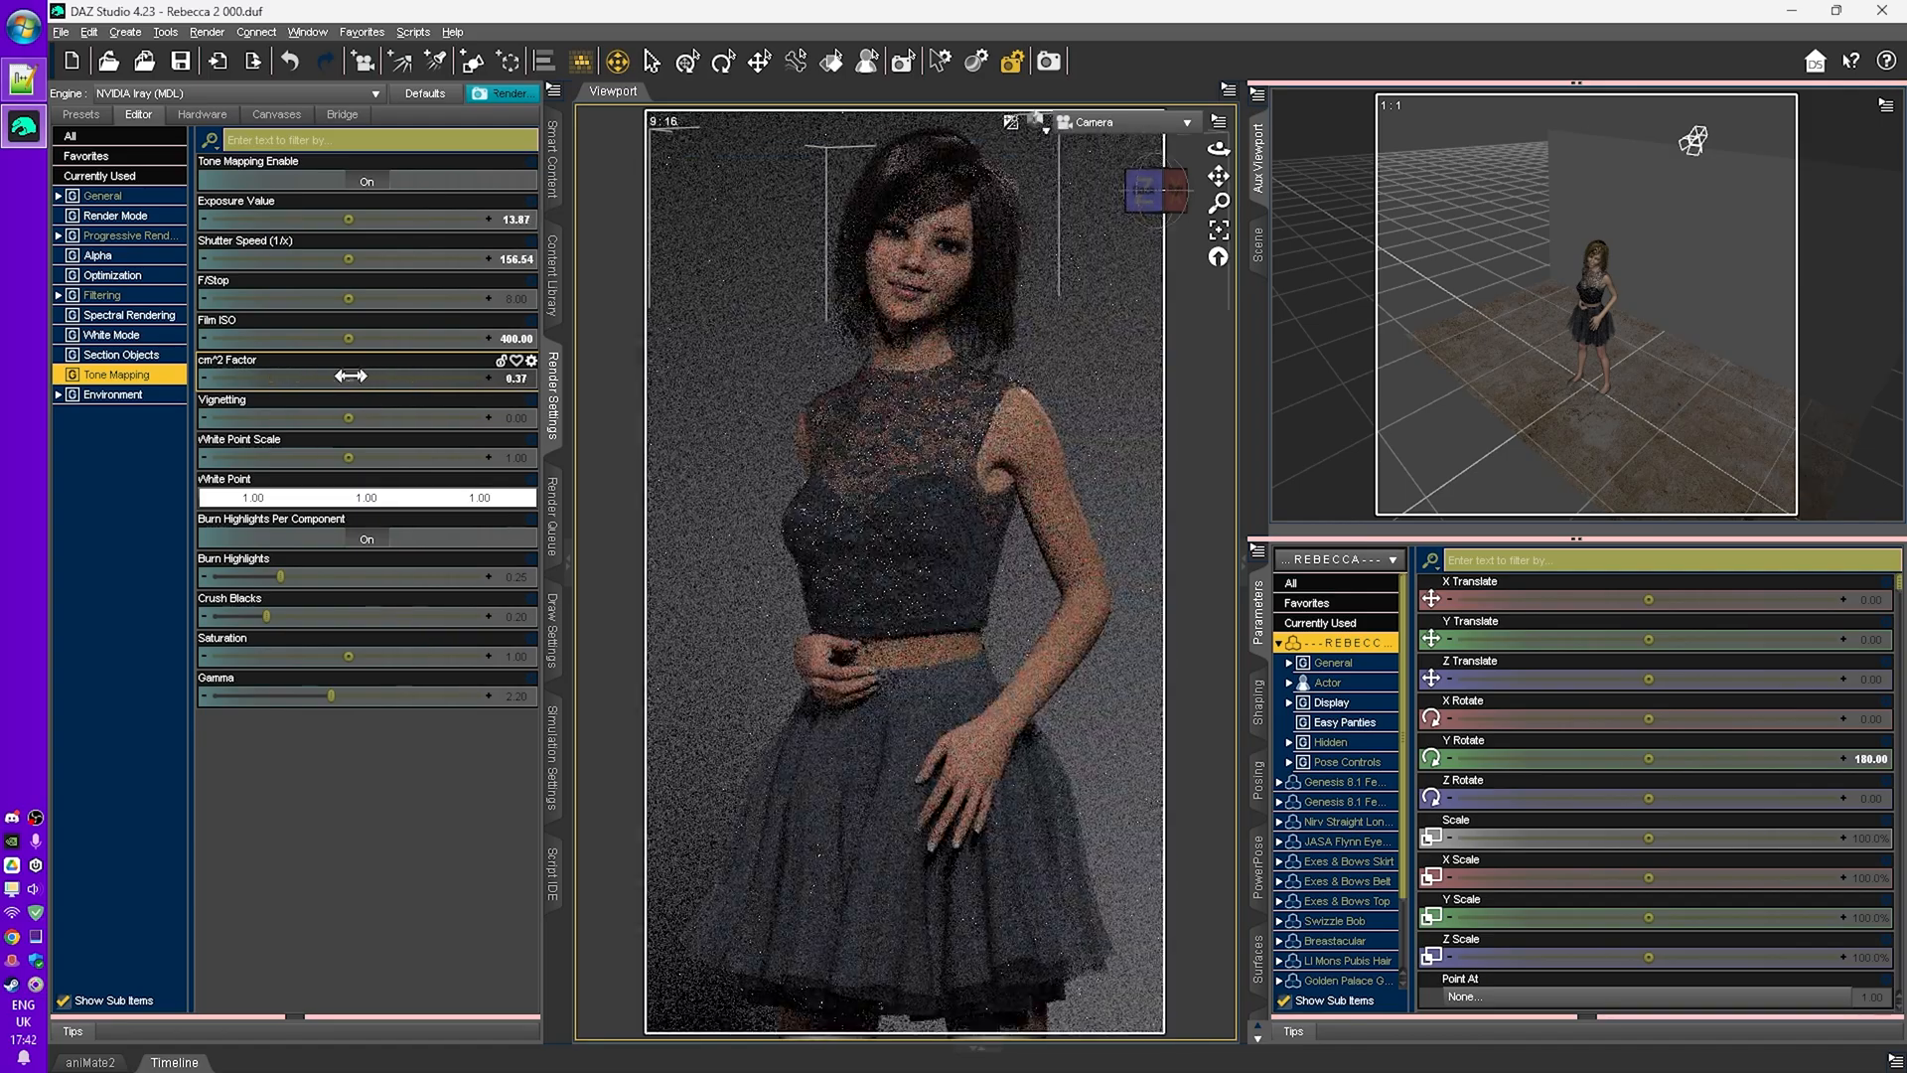
alt+click(420, 384)
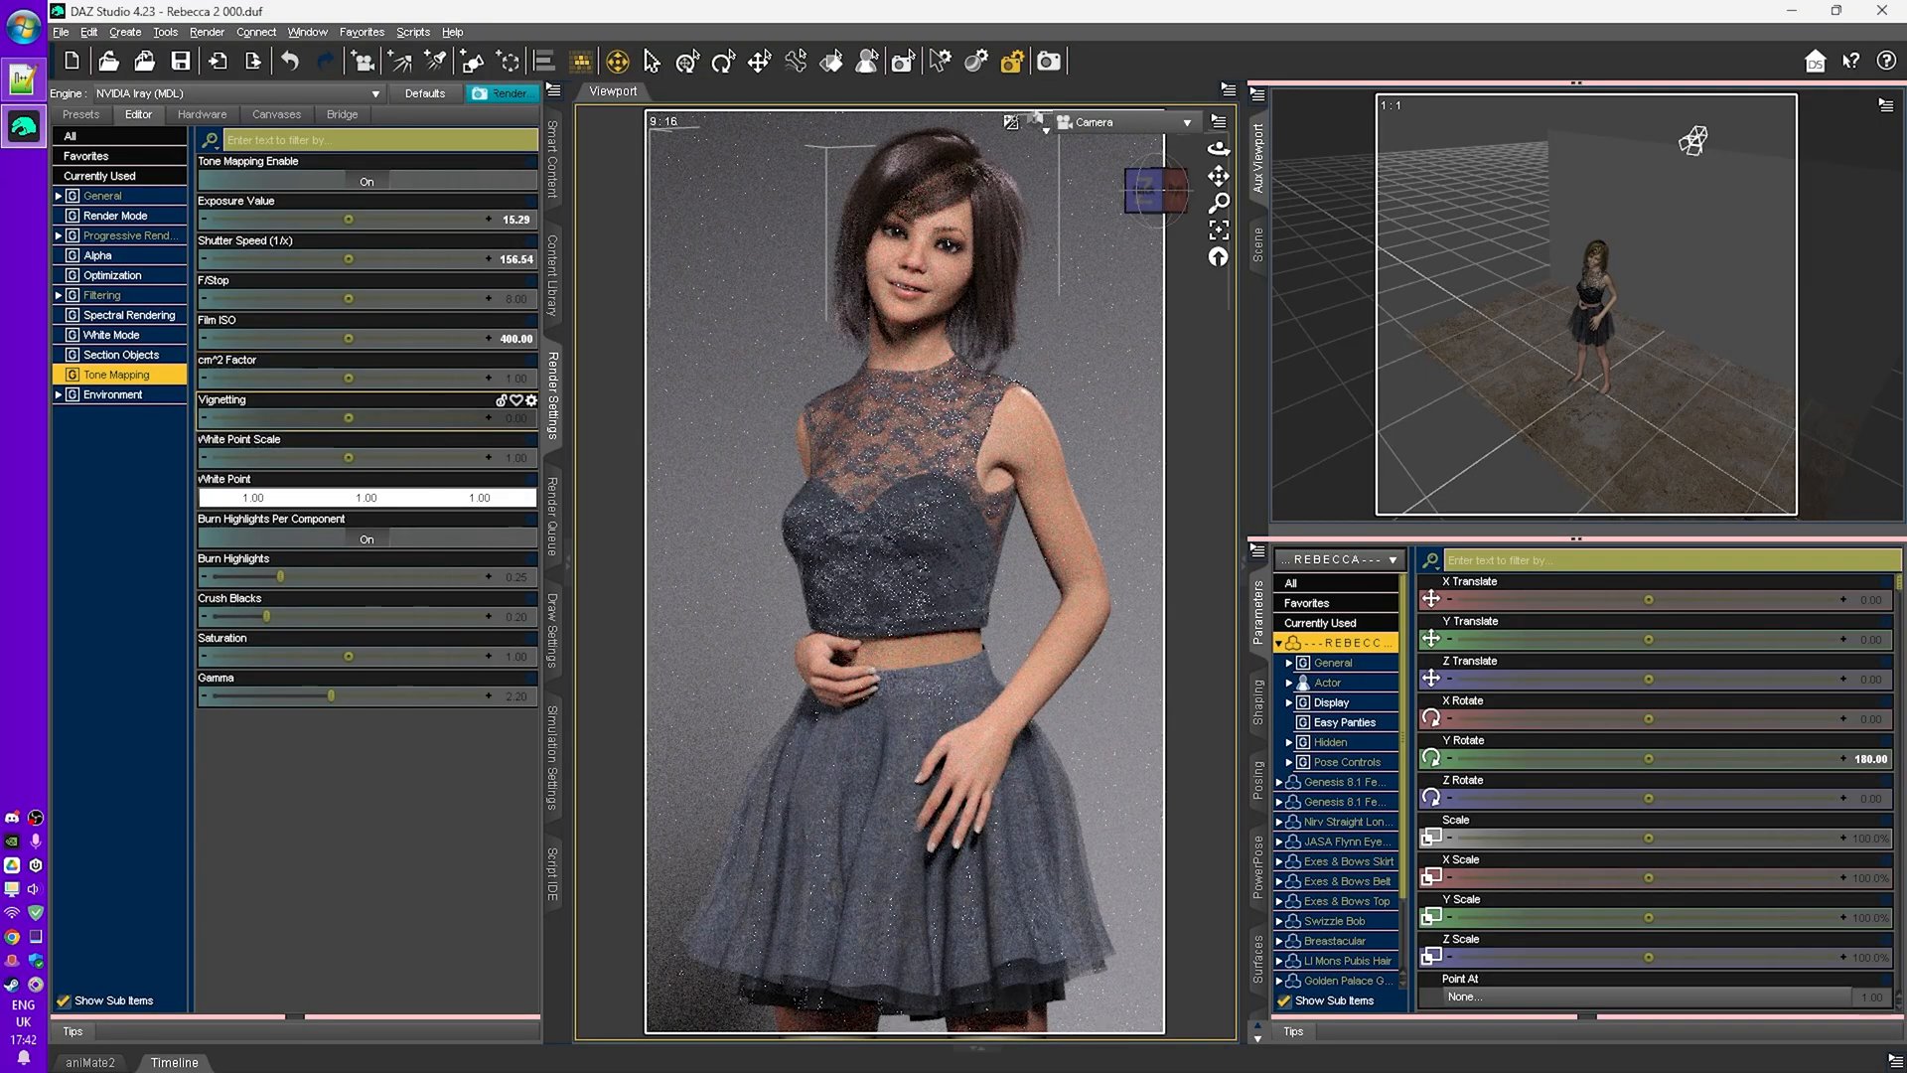
- Raise the vignetting to about 262, then set it to 1000
drag(348, 417, 429, 417)
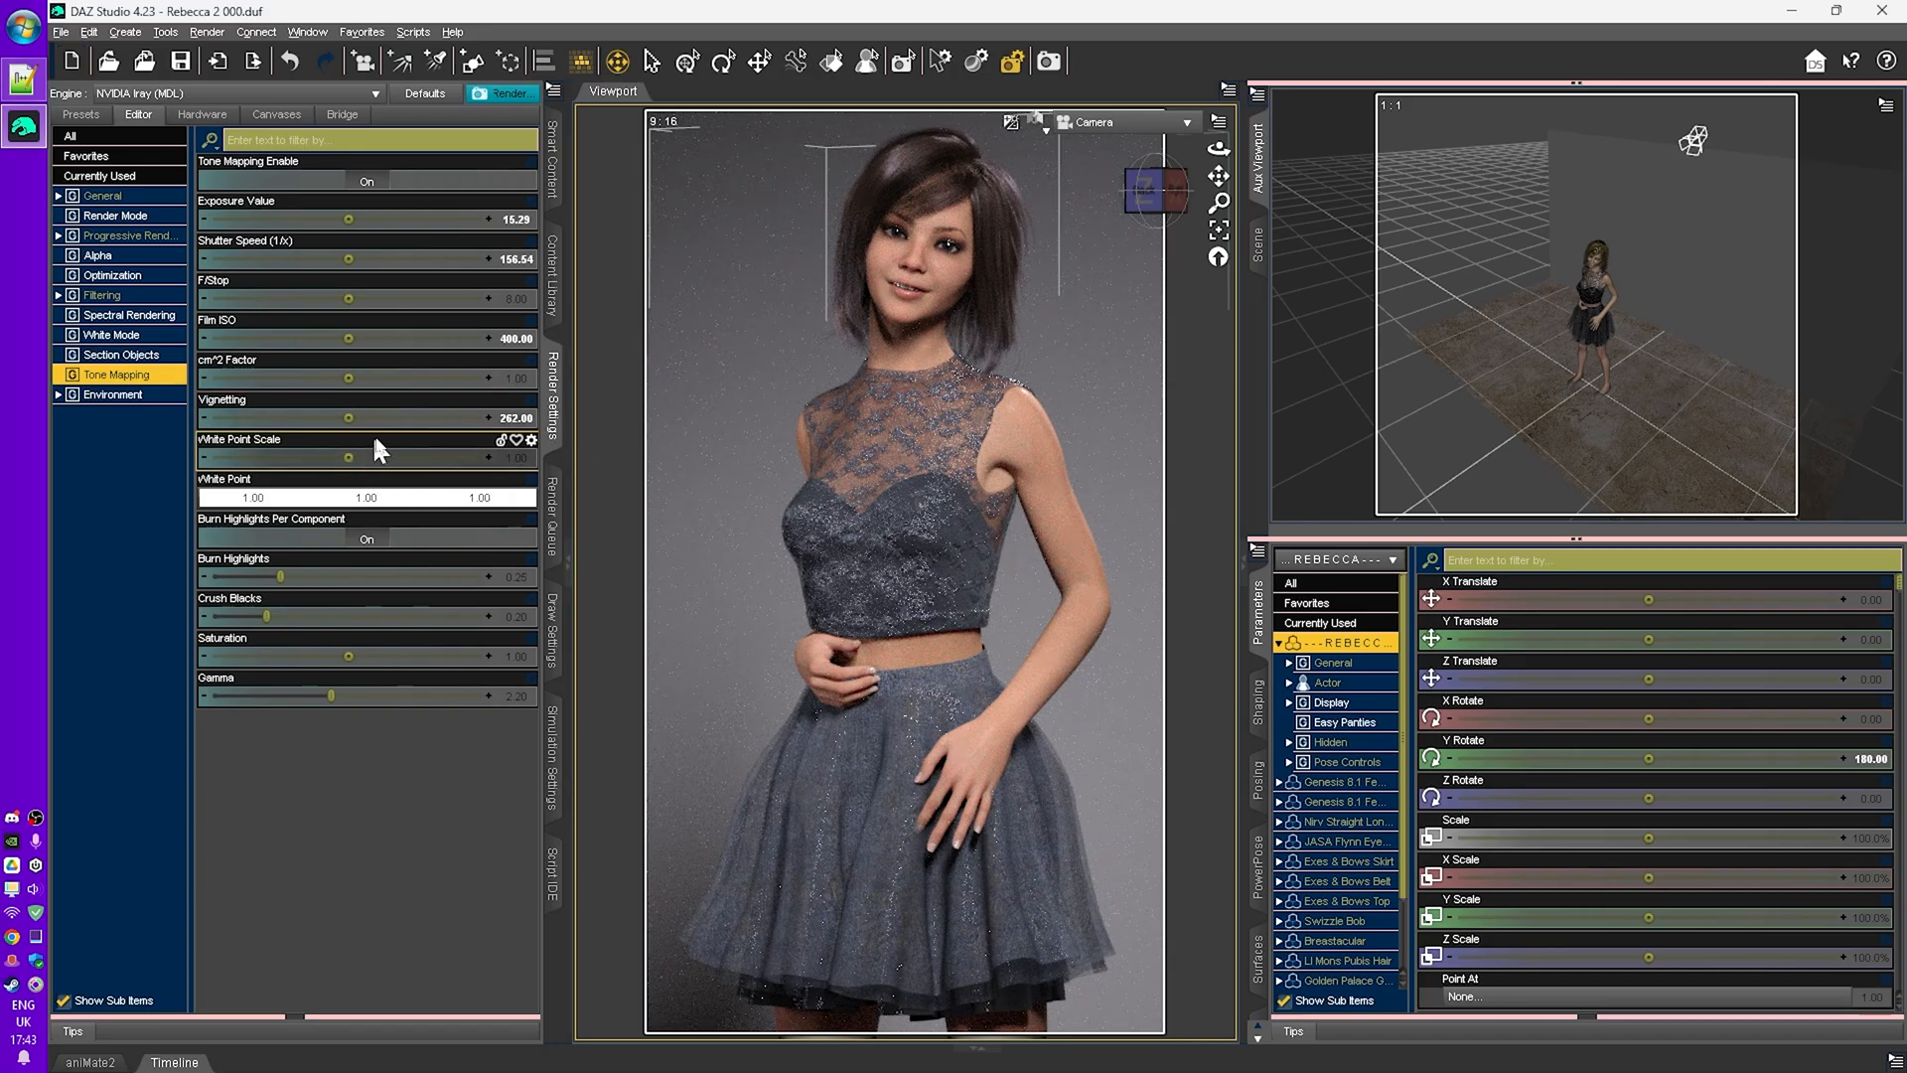
drag(427, 418, 480, 419)
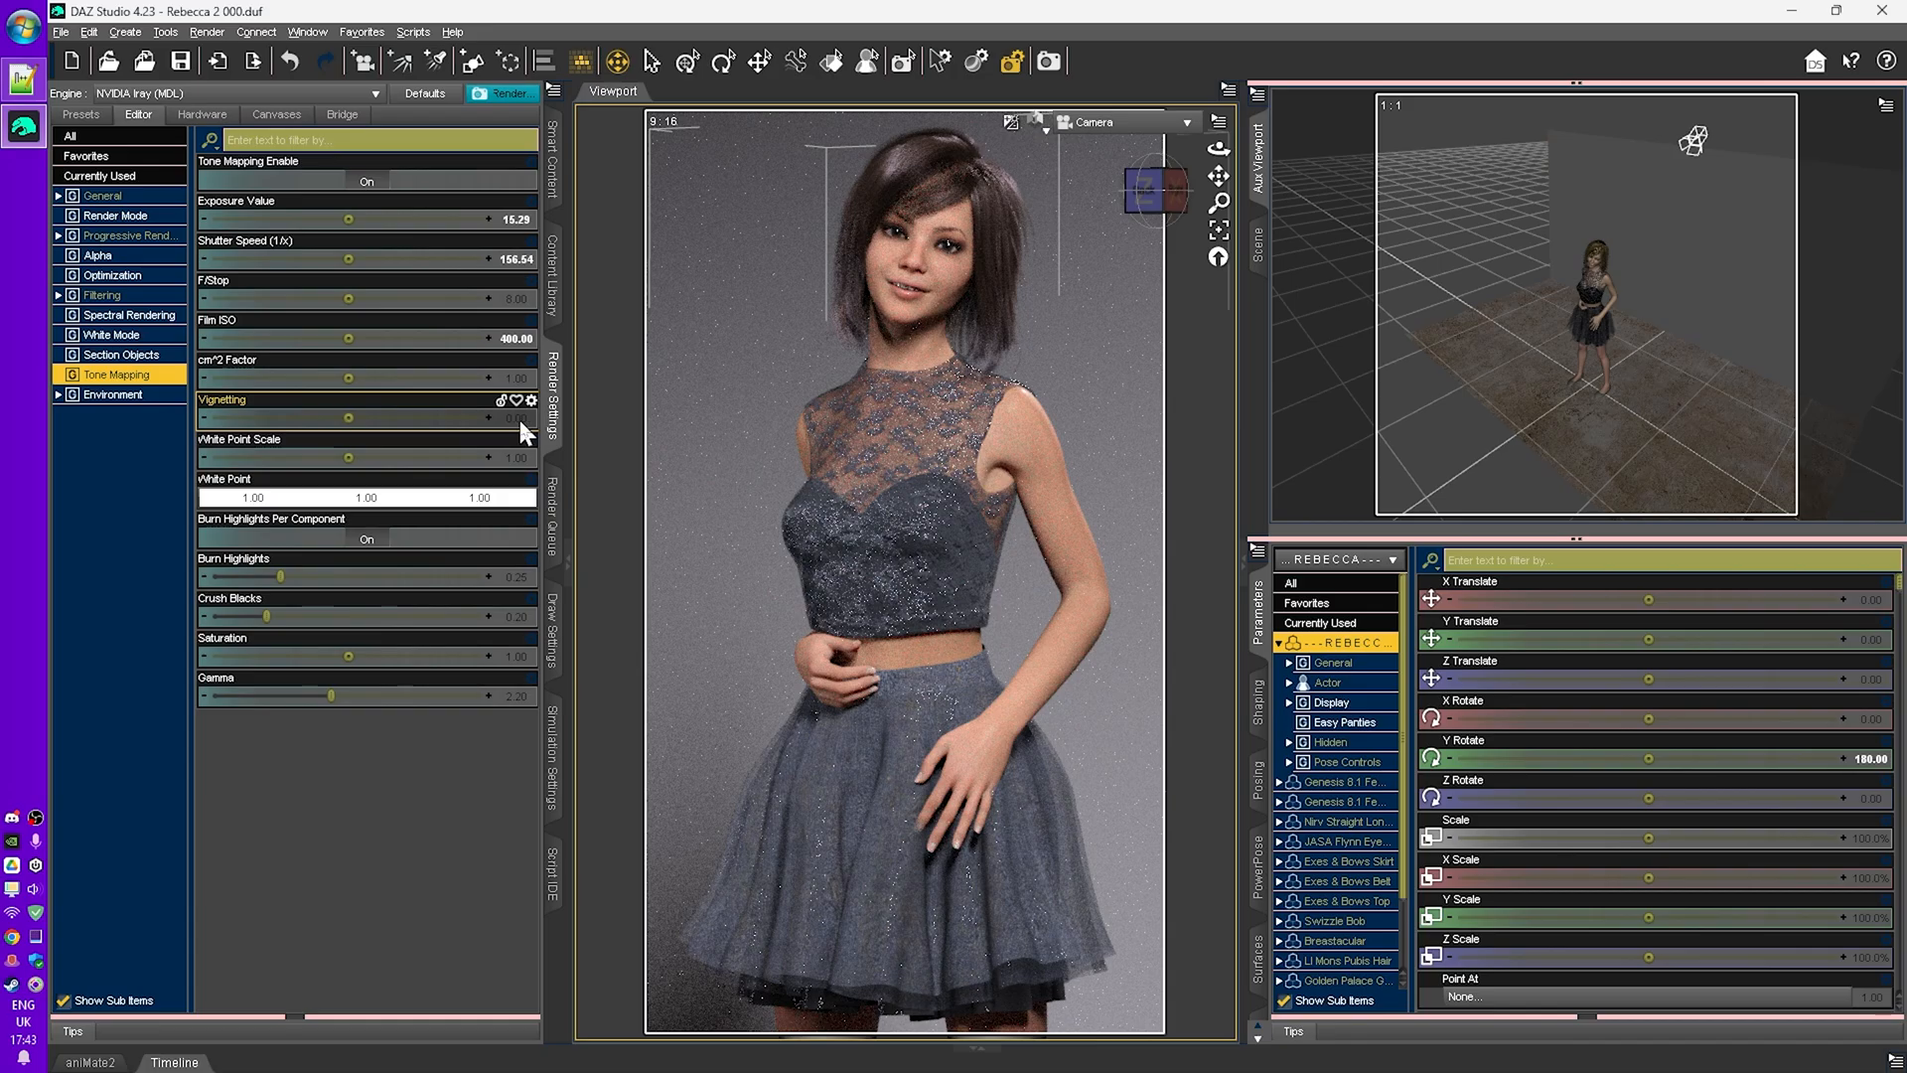
click(513, 418)
text(10000)
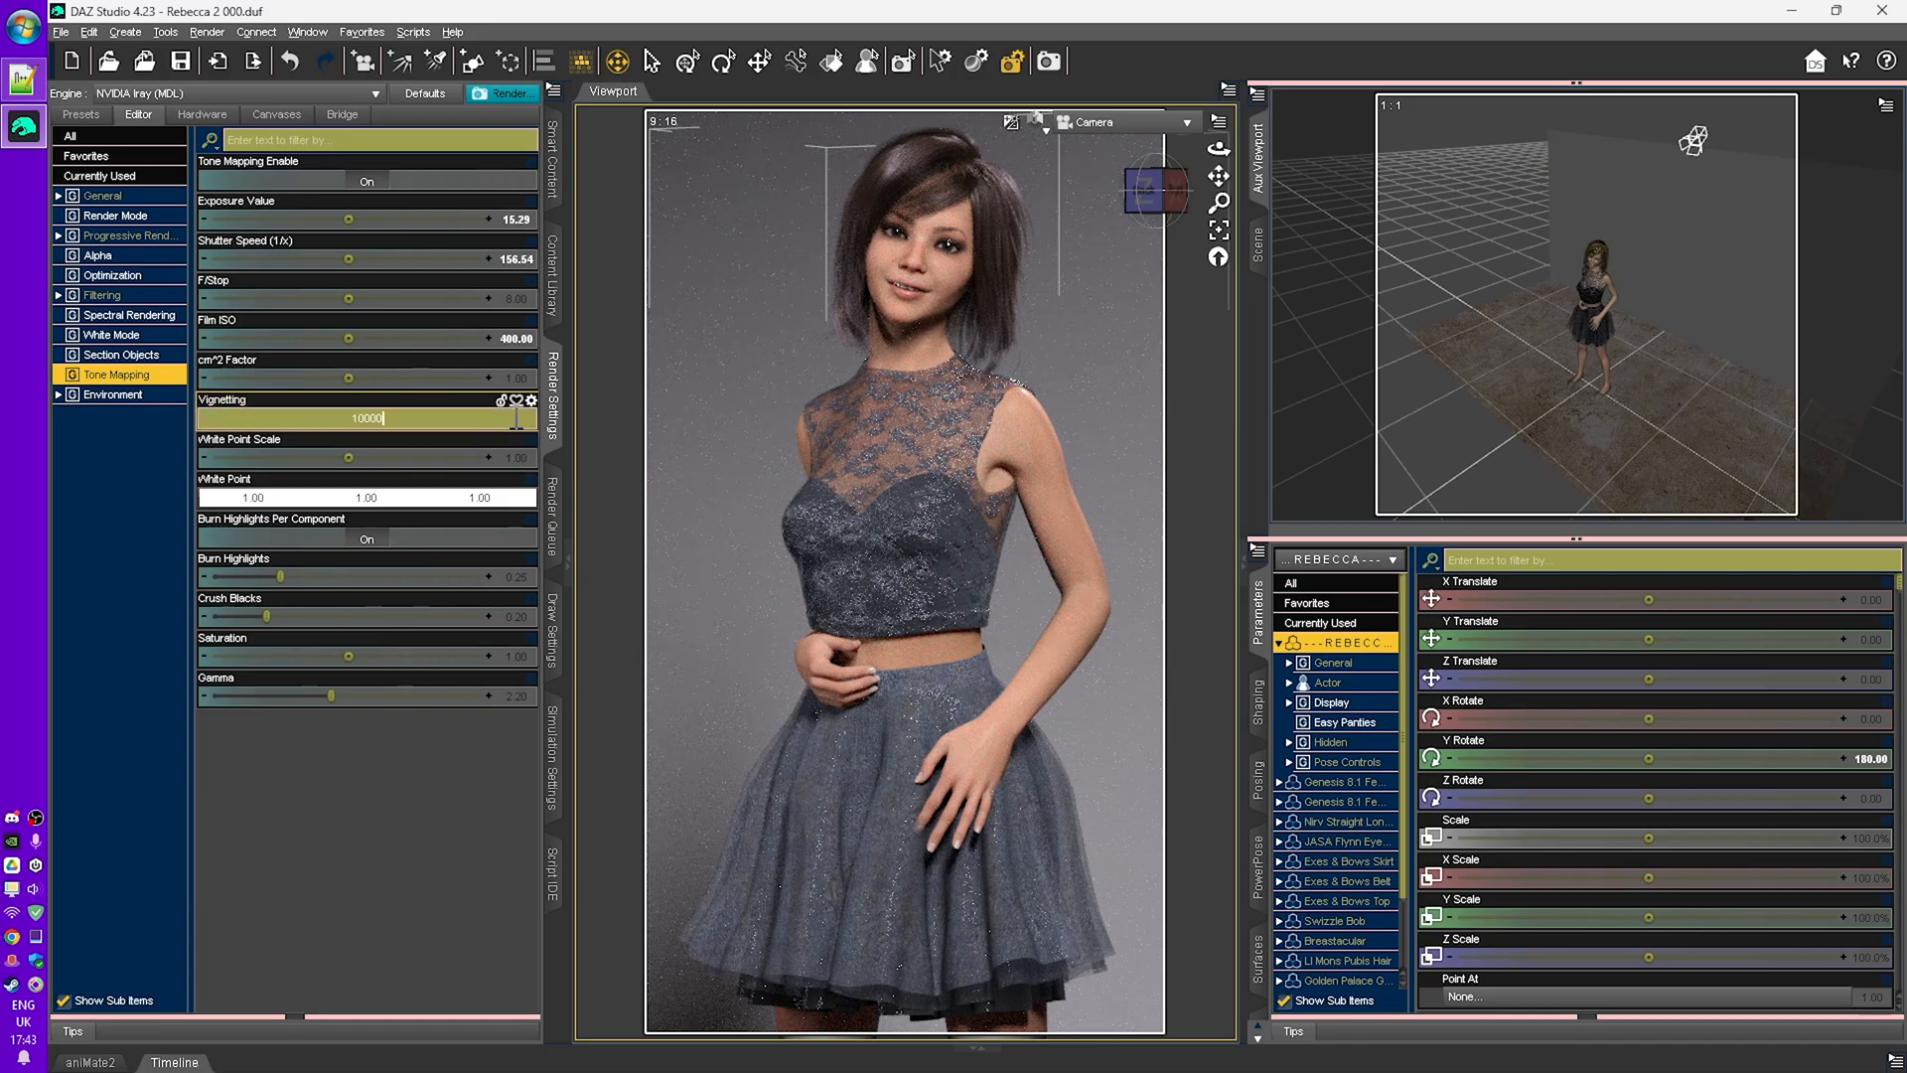
key(Return)
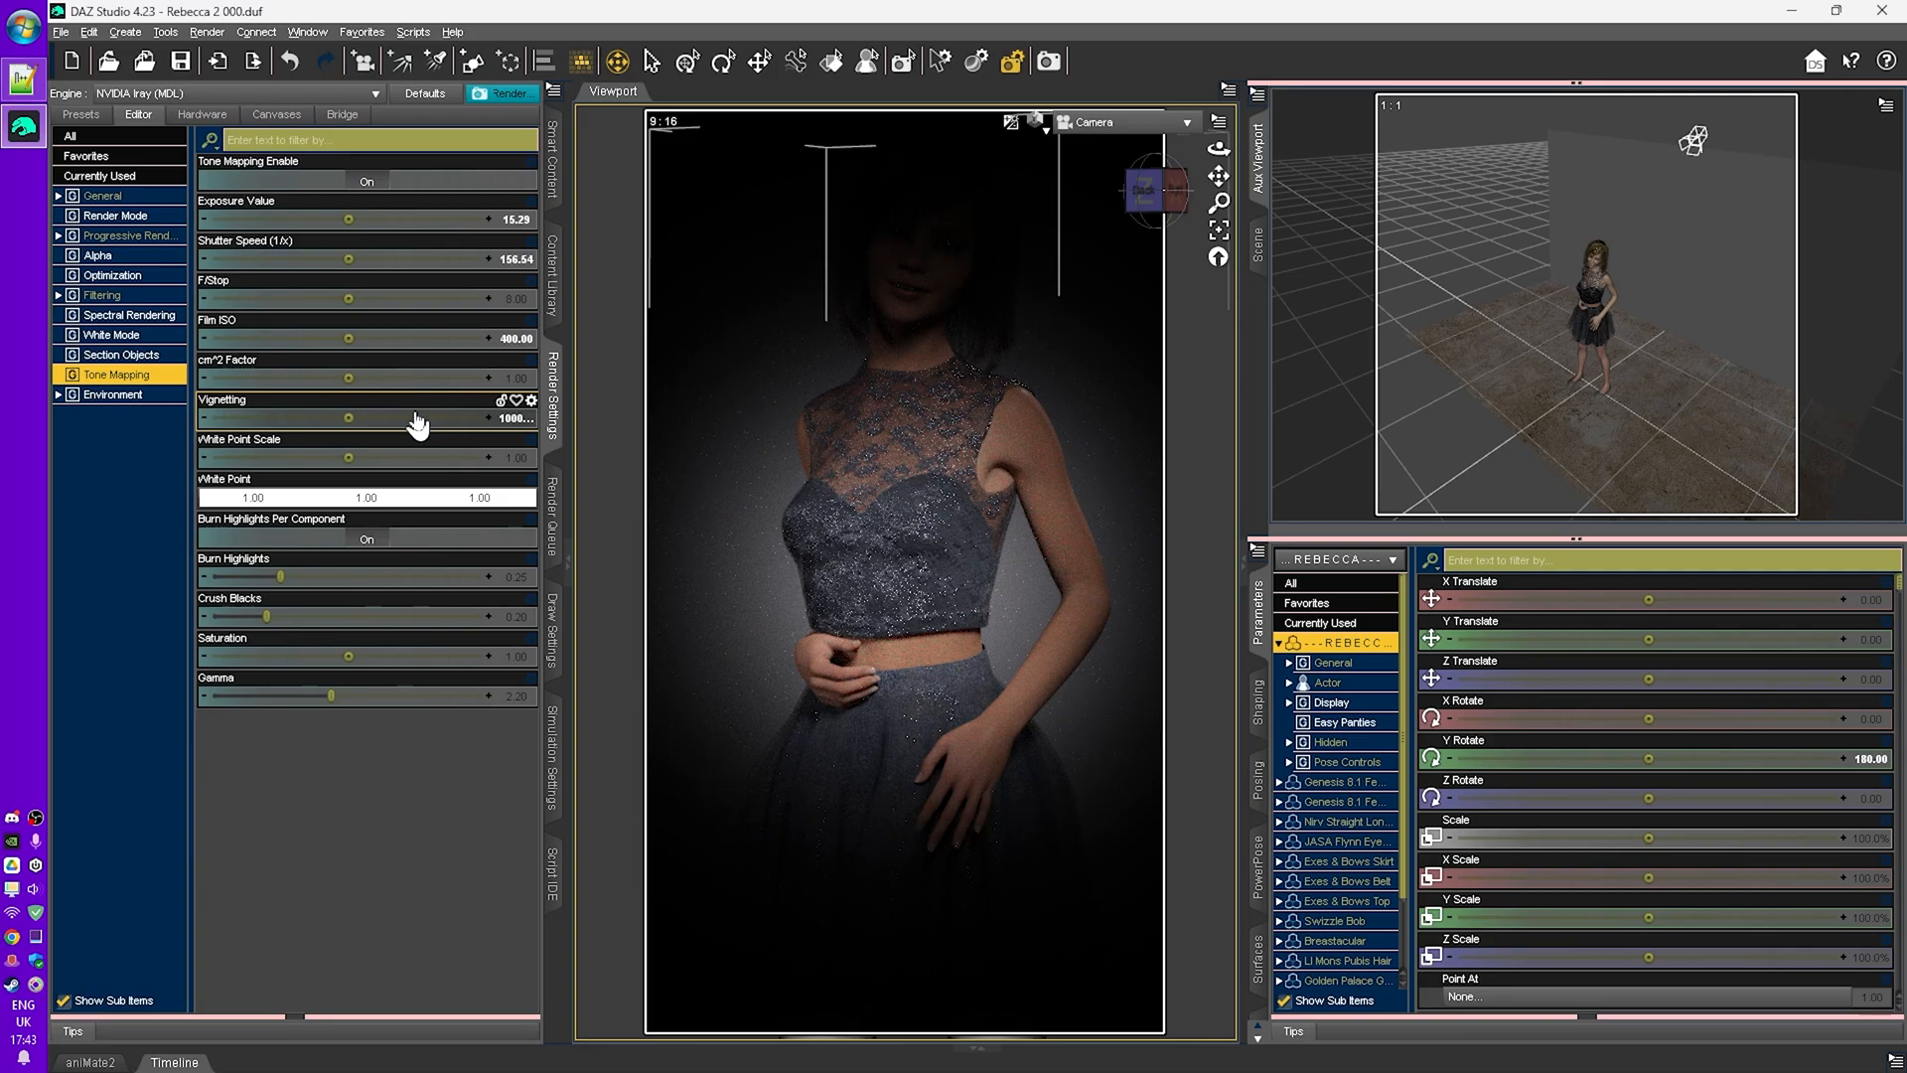
mouse_move(390, 429)
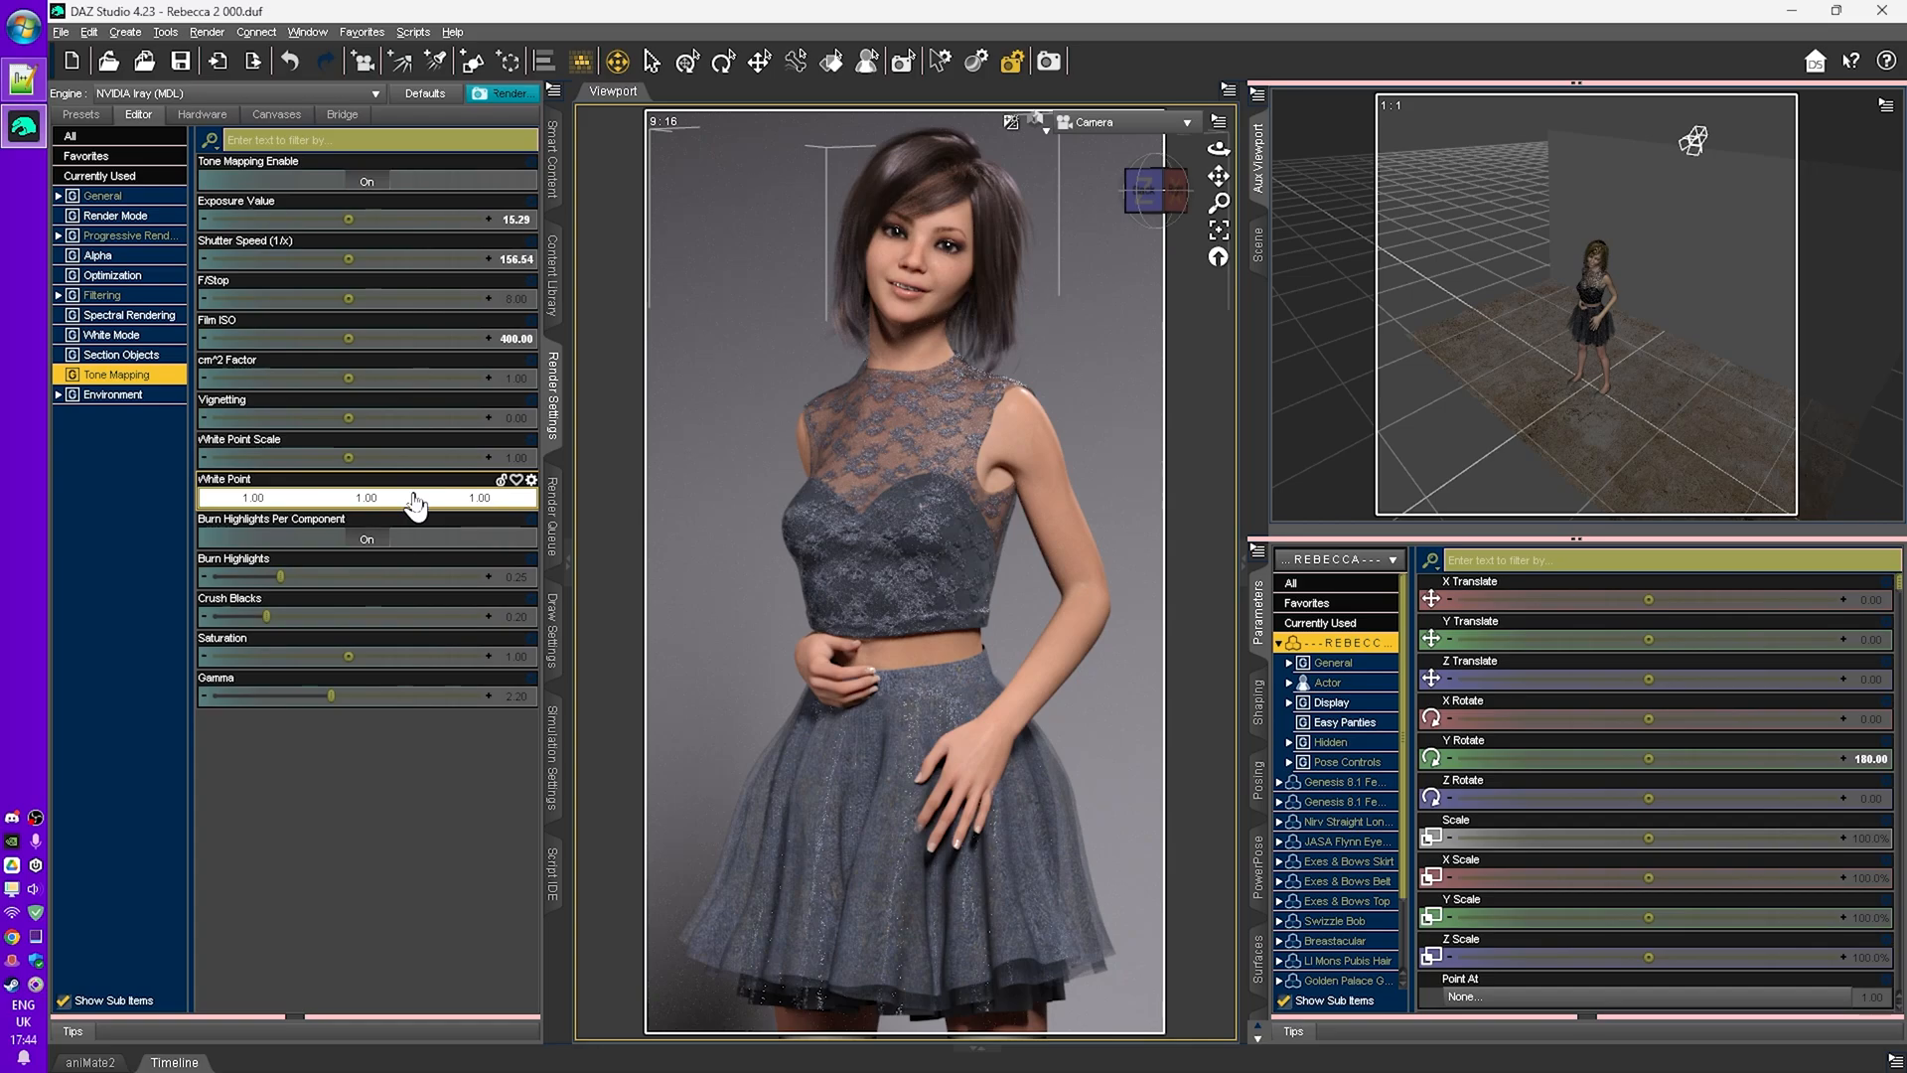
- Set the tone mapping white point to a warm peach colour
click(415, 500)
drag(951, 379, 1509, 352)
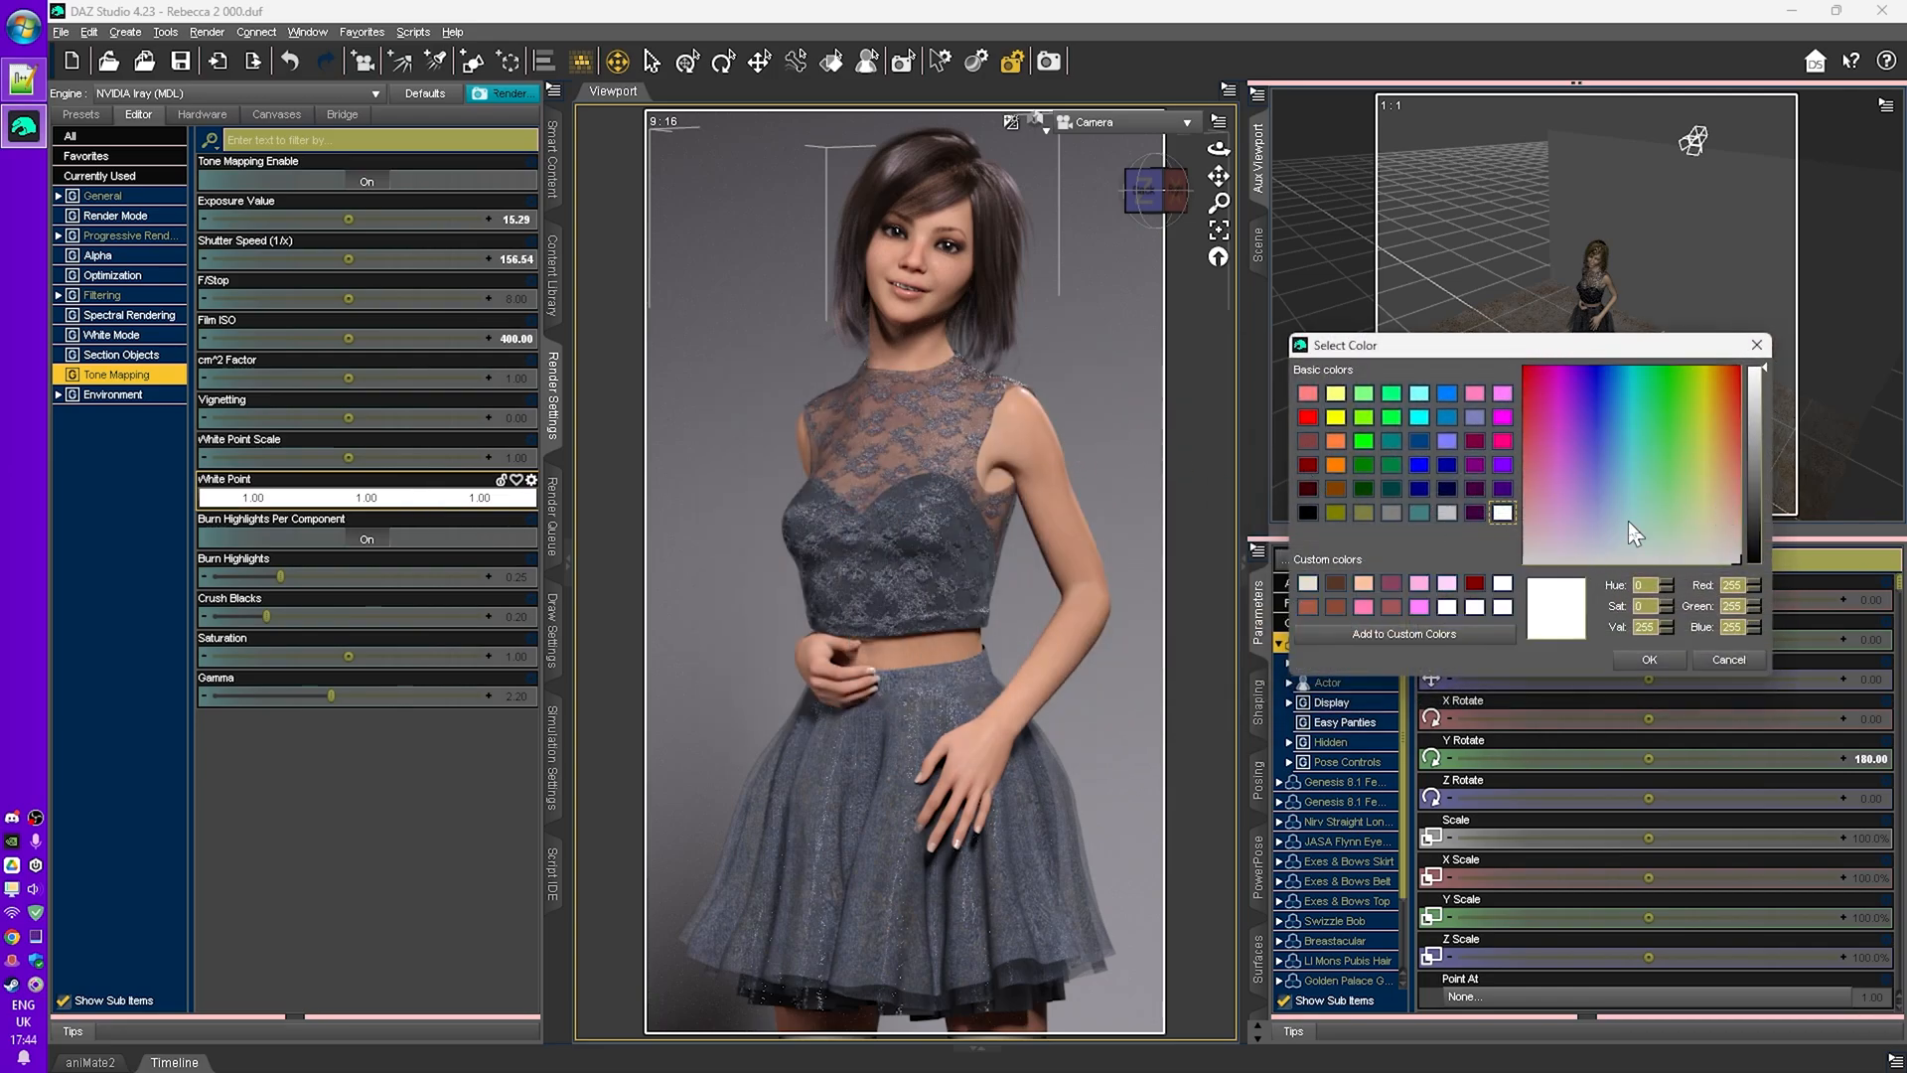
click(1726, 503)
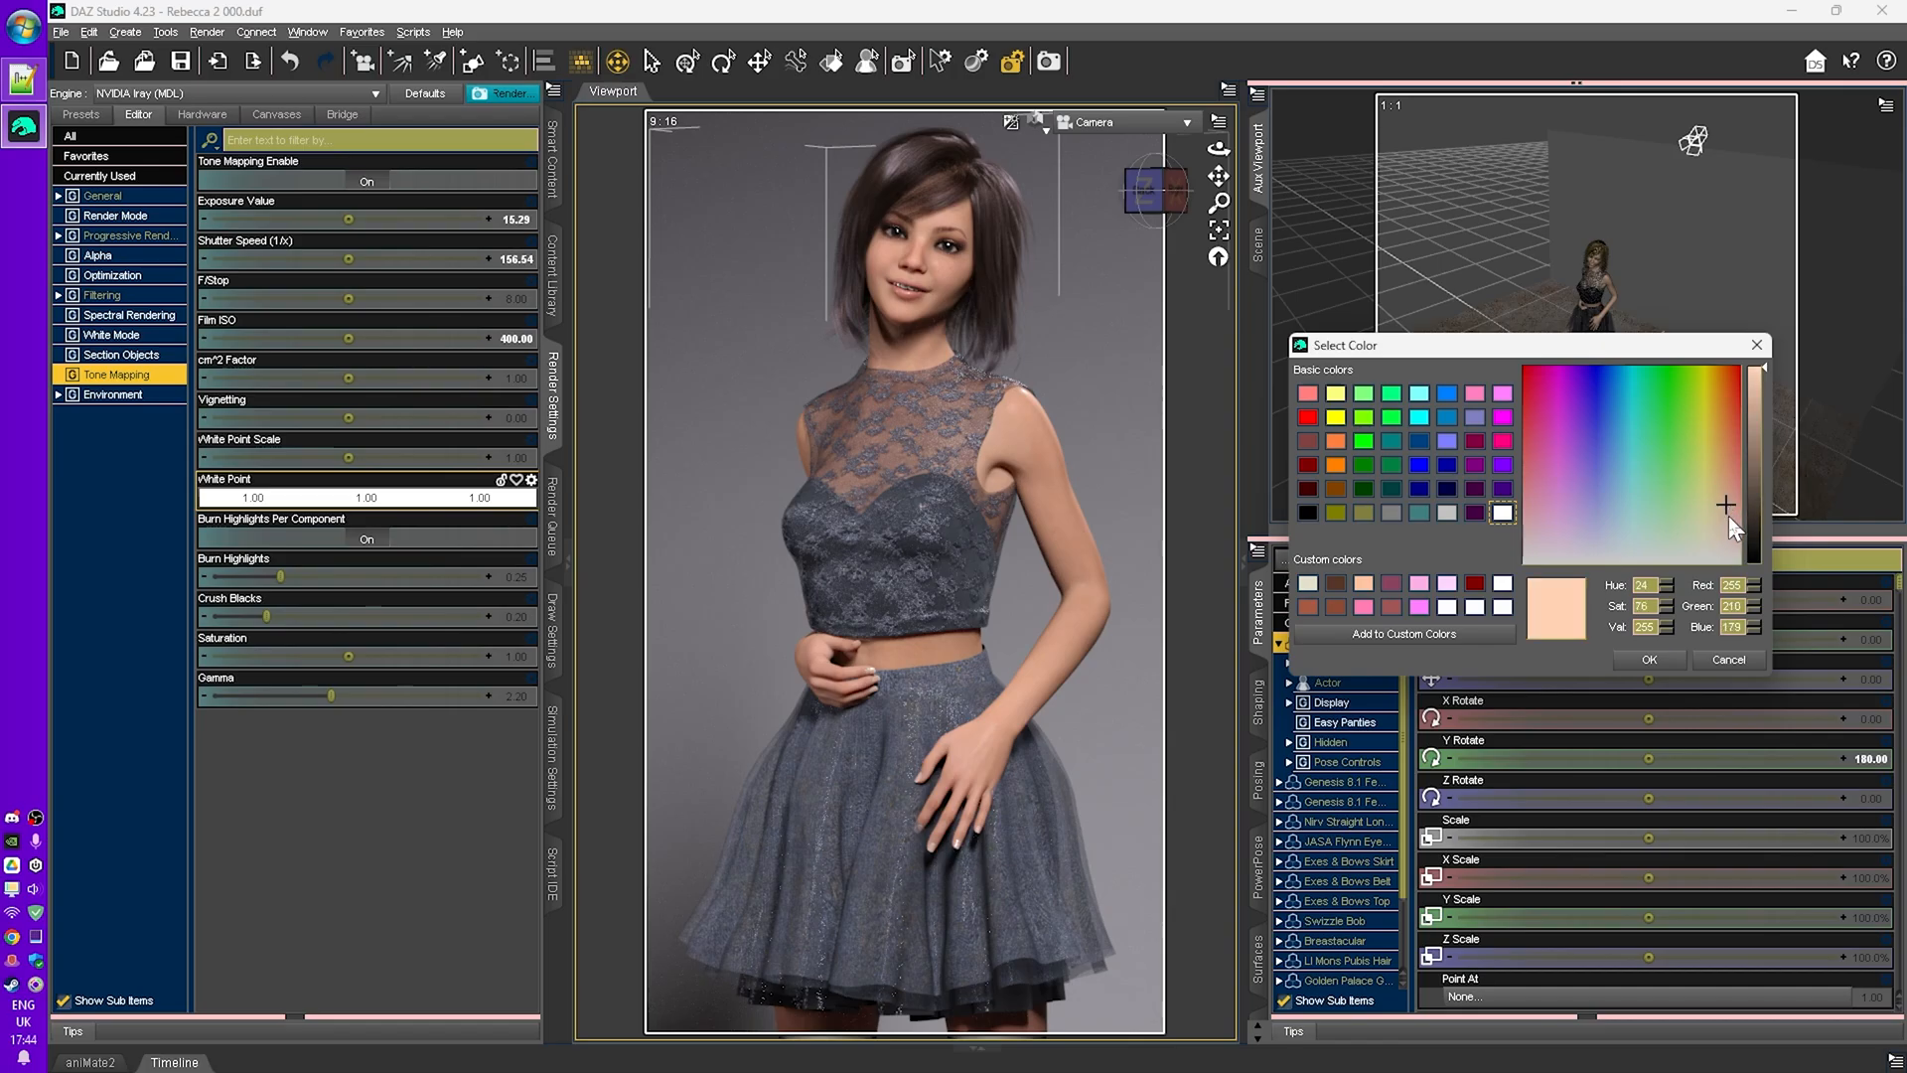
click(1650, 661)
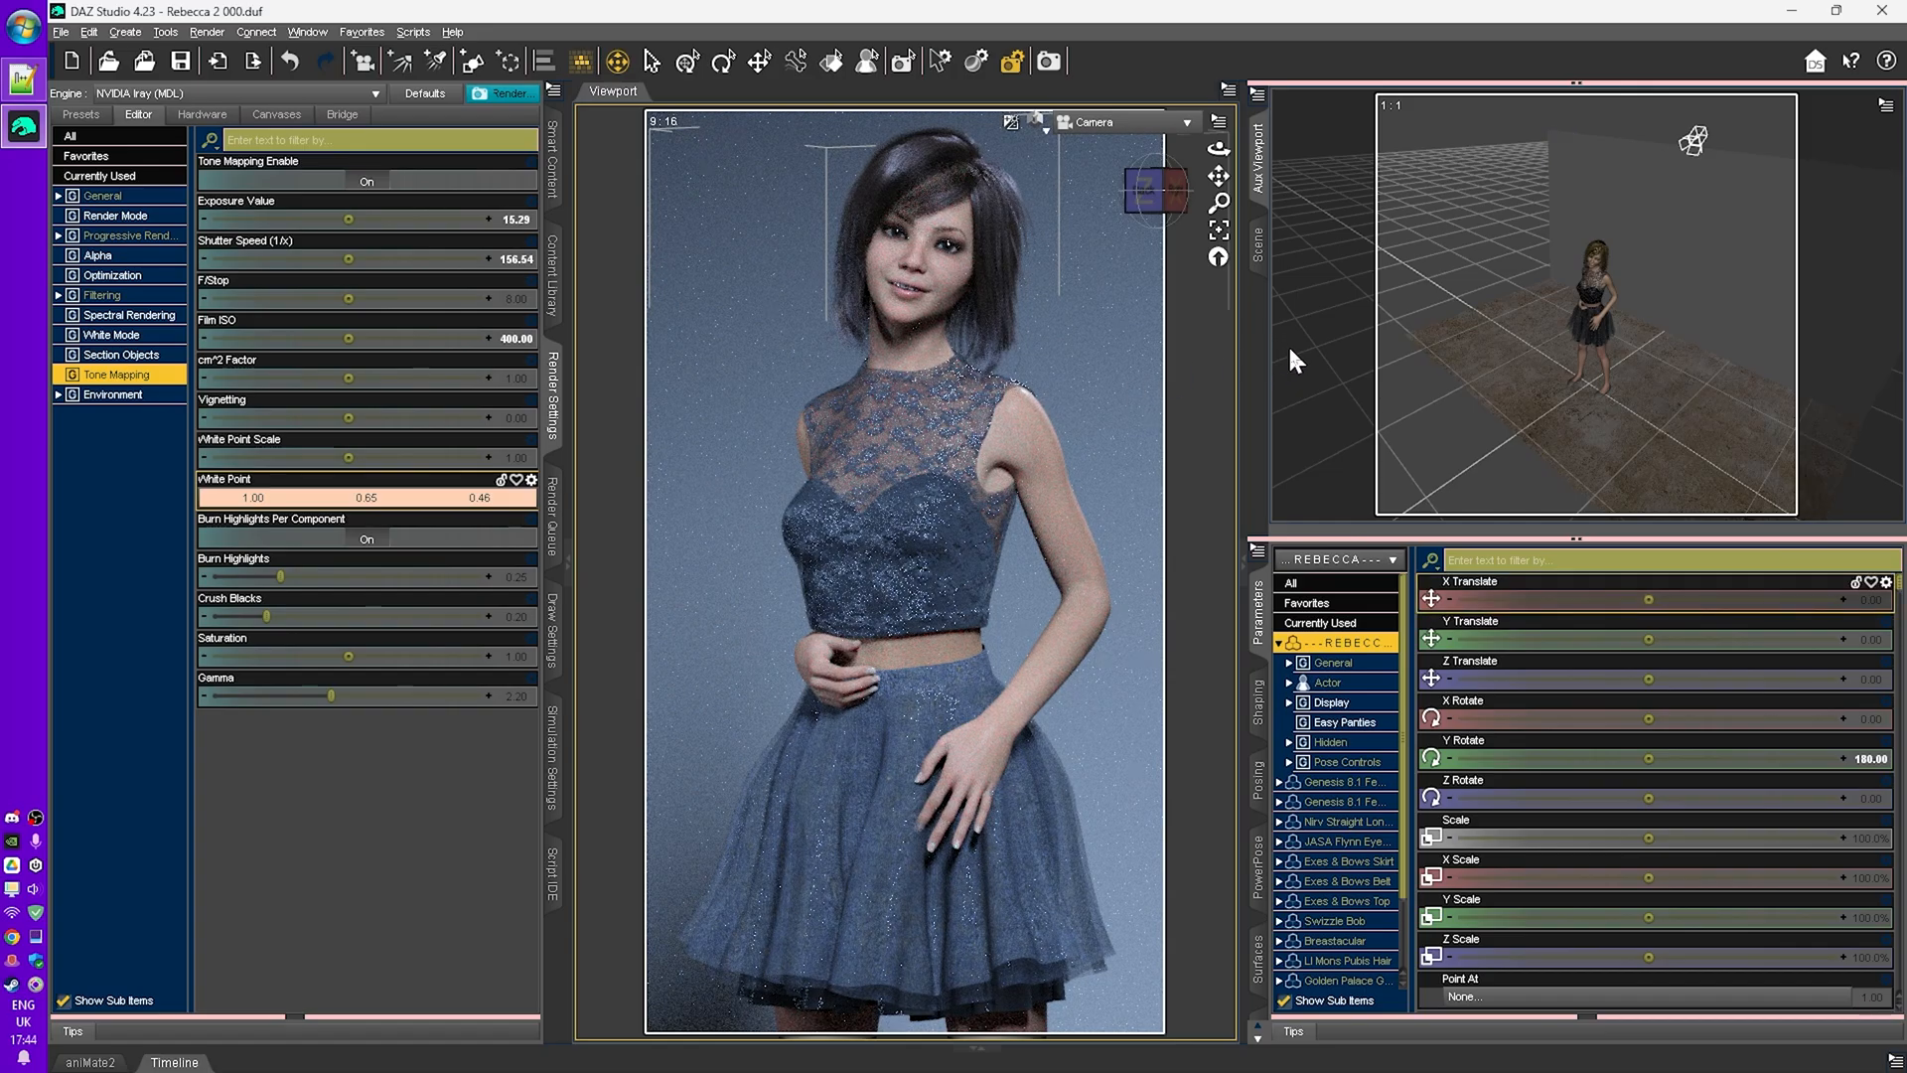
- Change the white point to a light blue colour
click(389, 502)
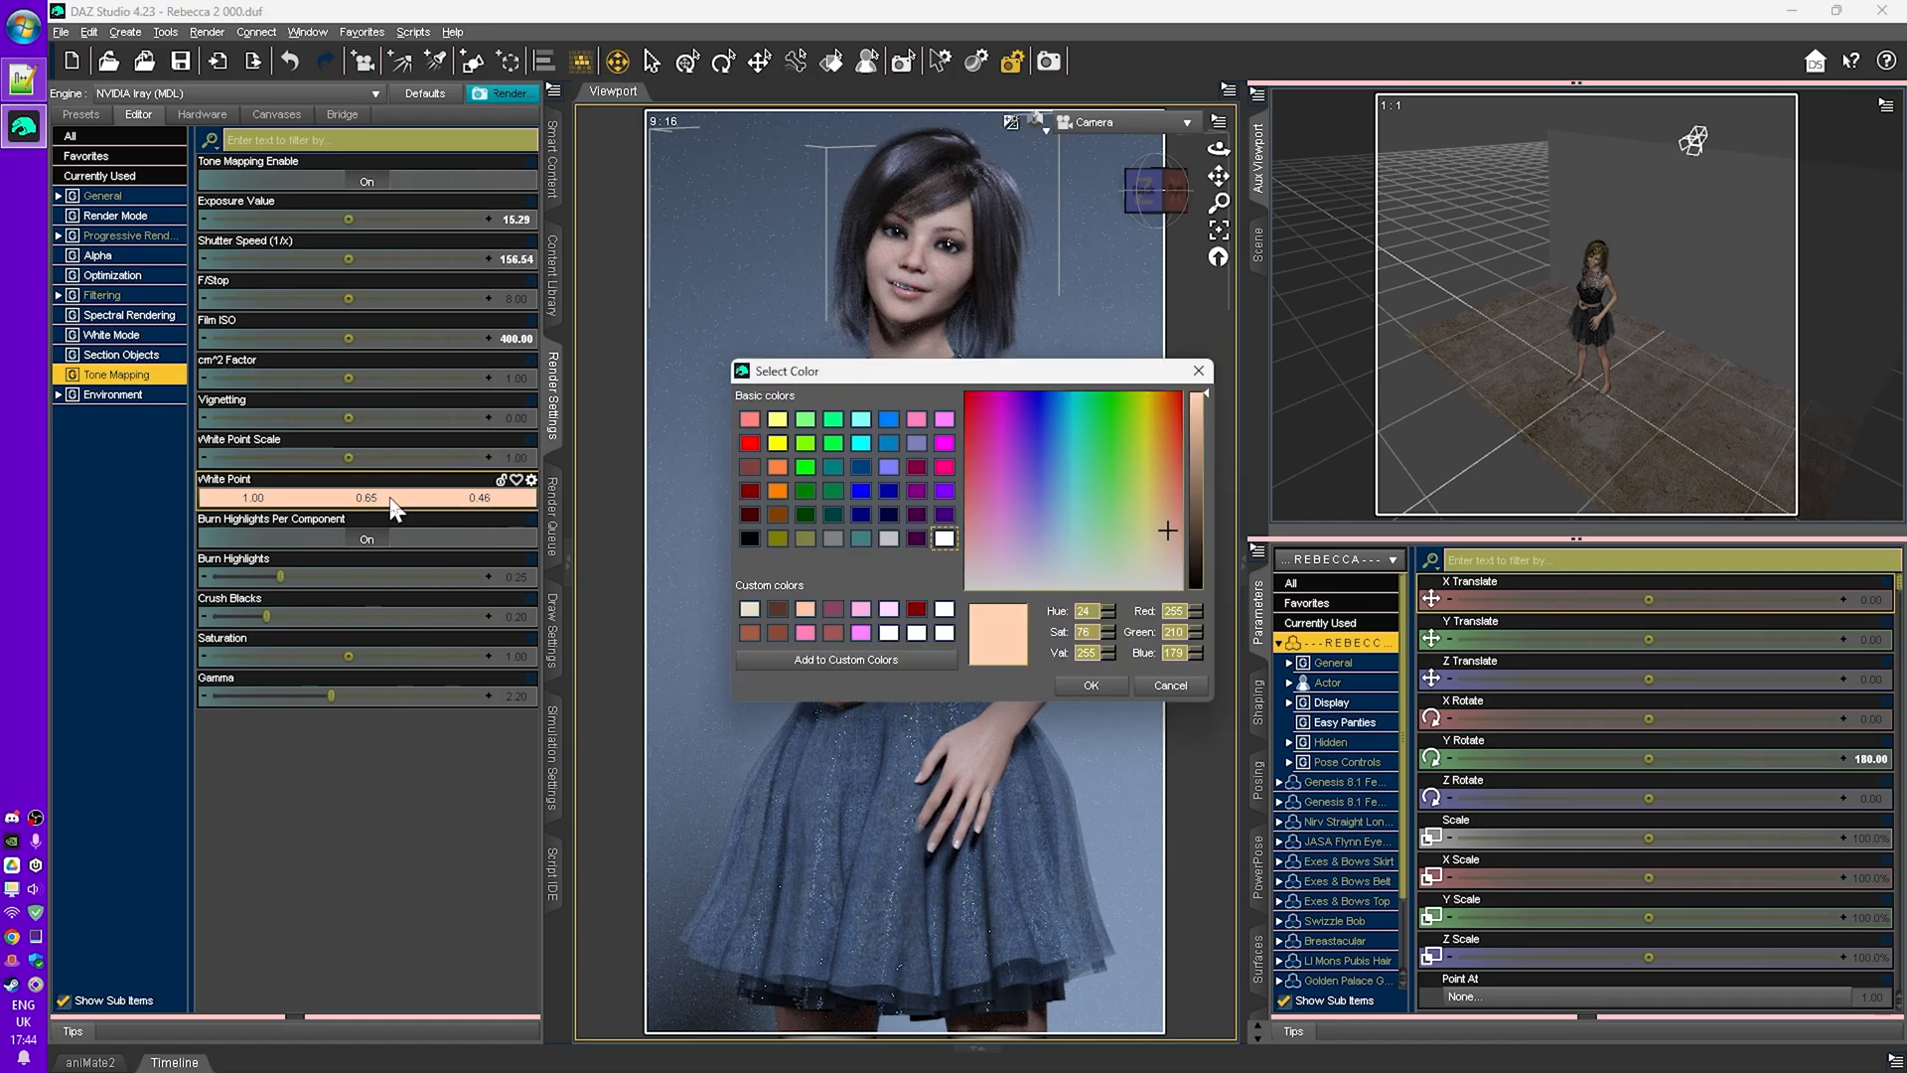
click(1050, 527)
click(1096, 687)
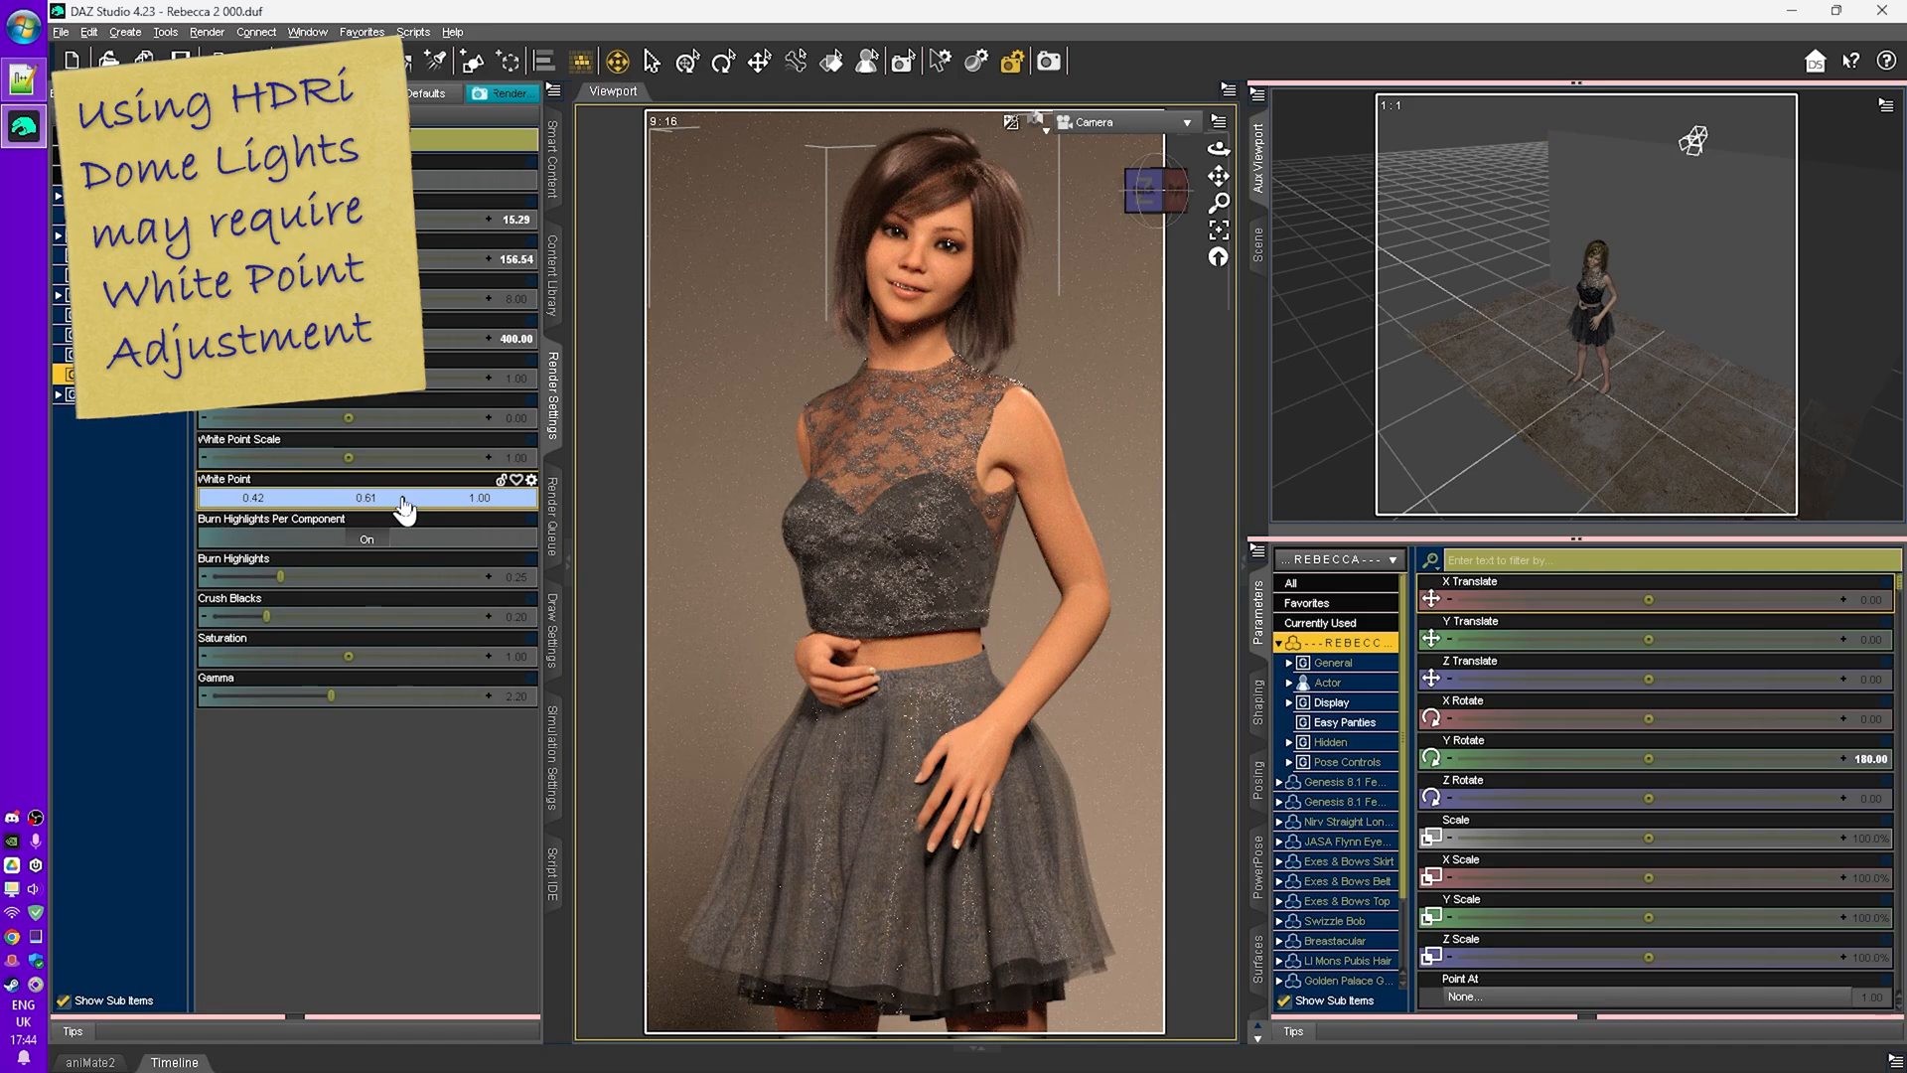
- Reset the white point to pure white
click(403, 502)
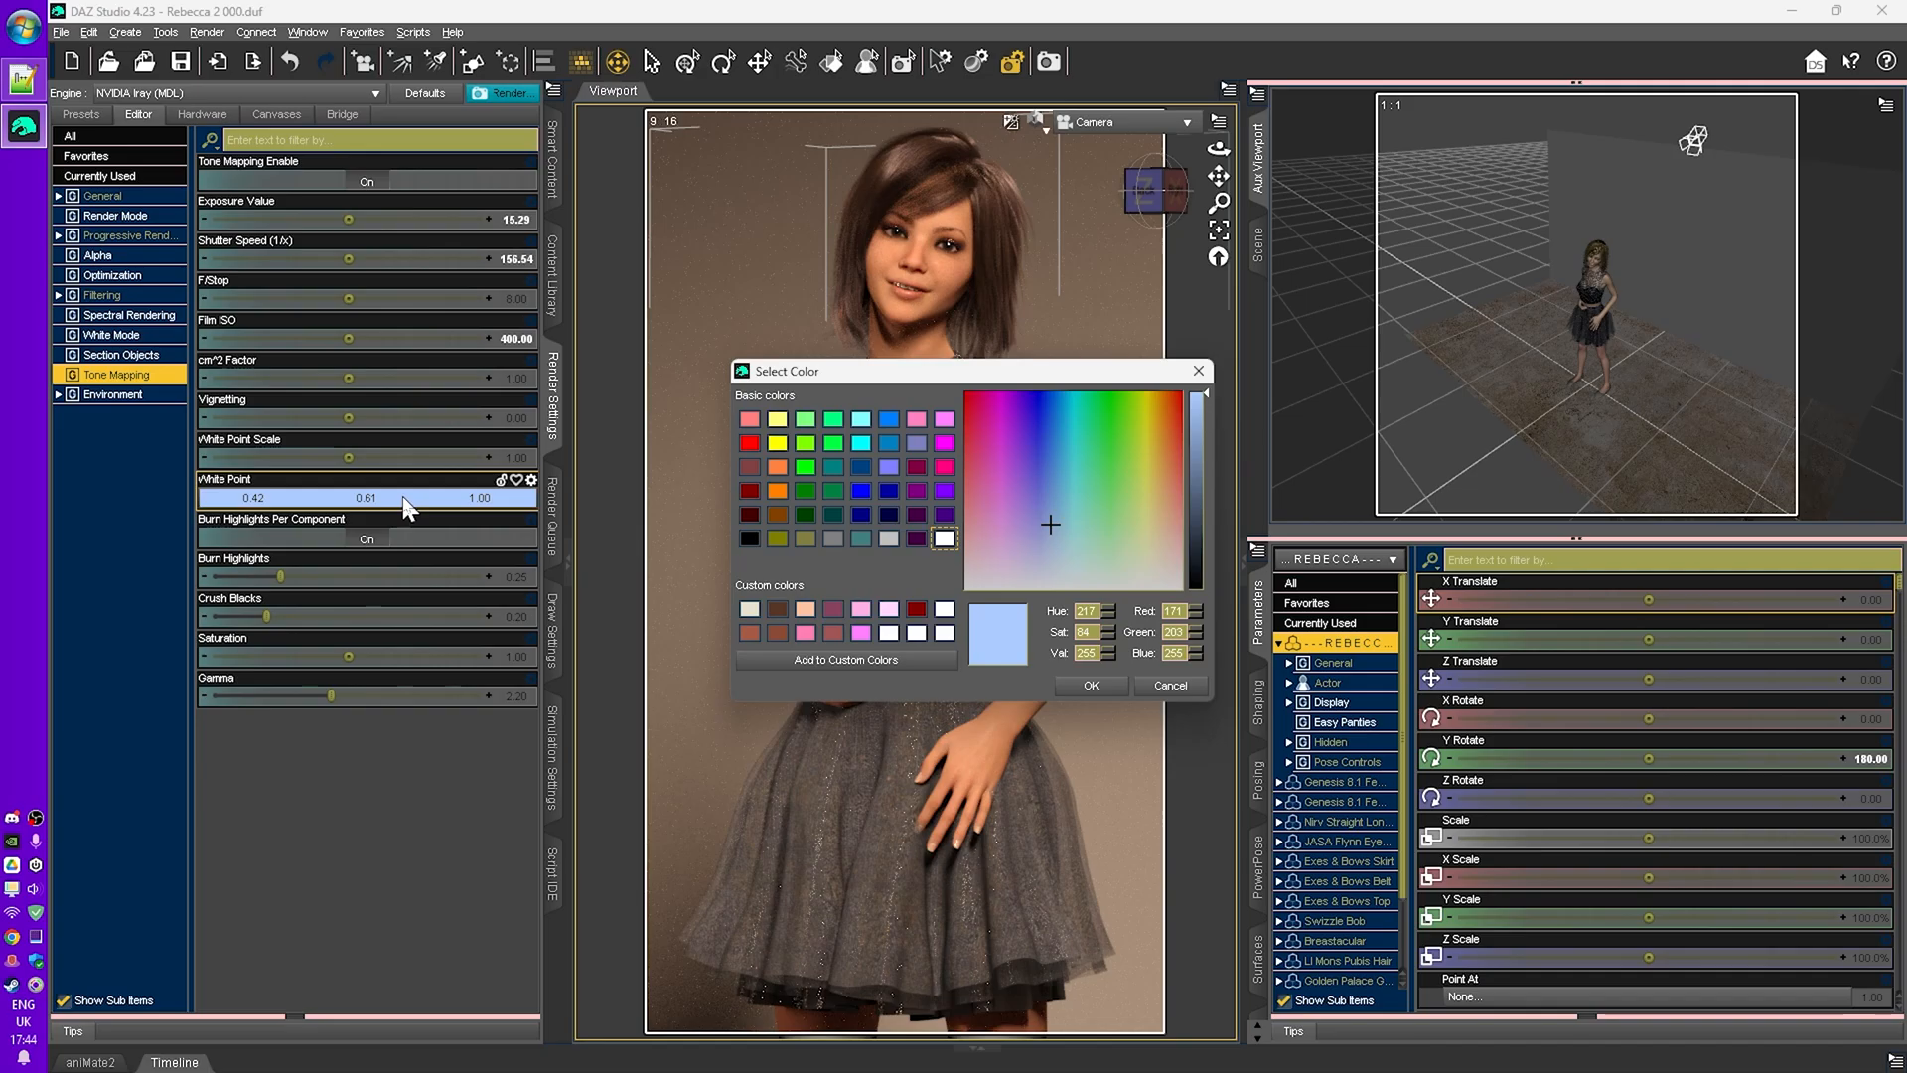
click(944, 634)
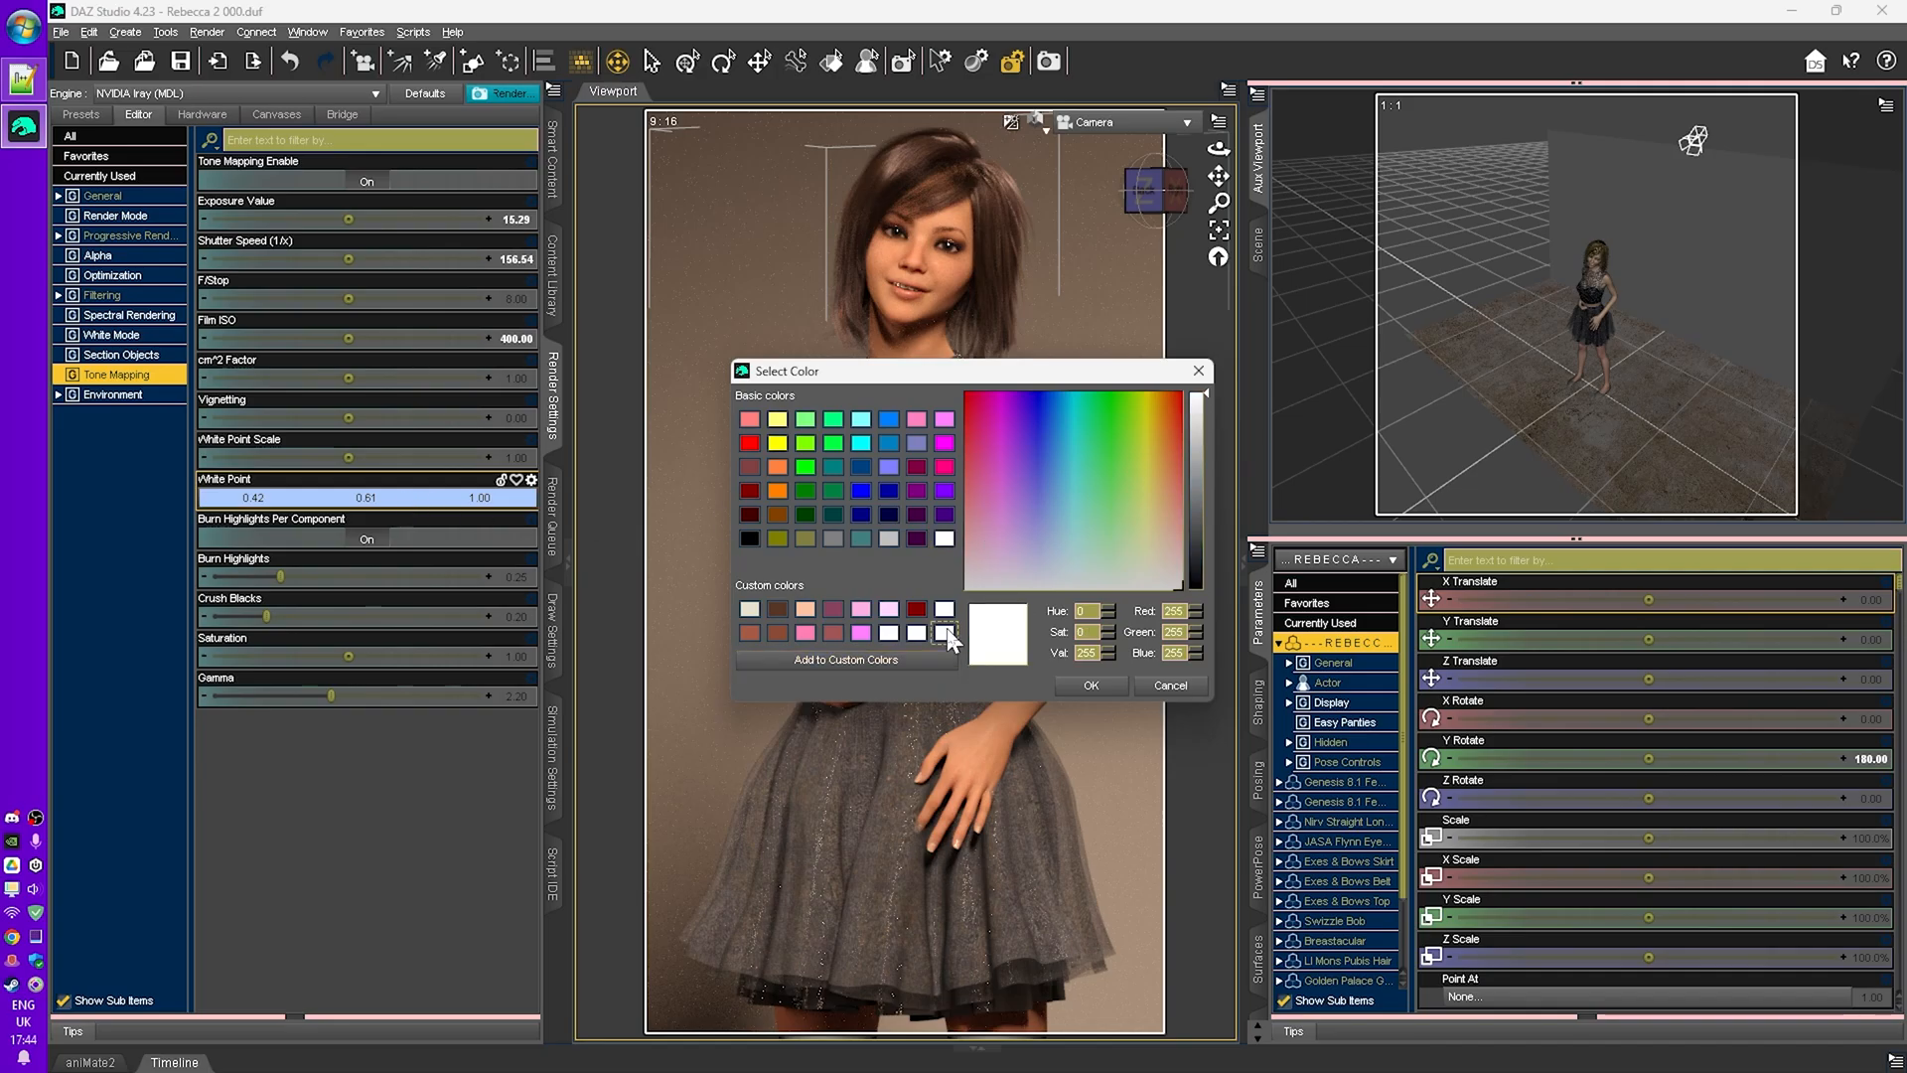
click(1092, 686)
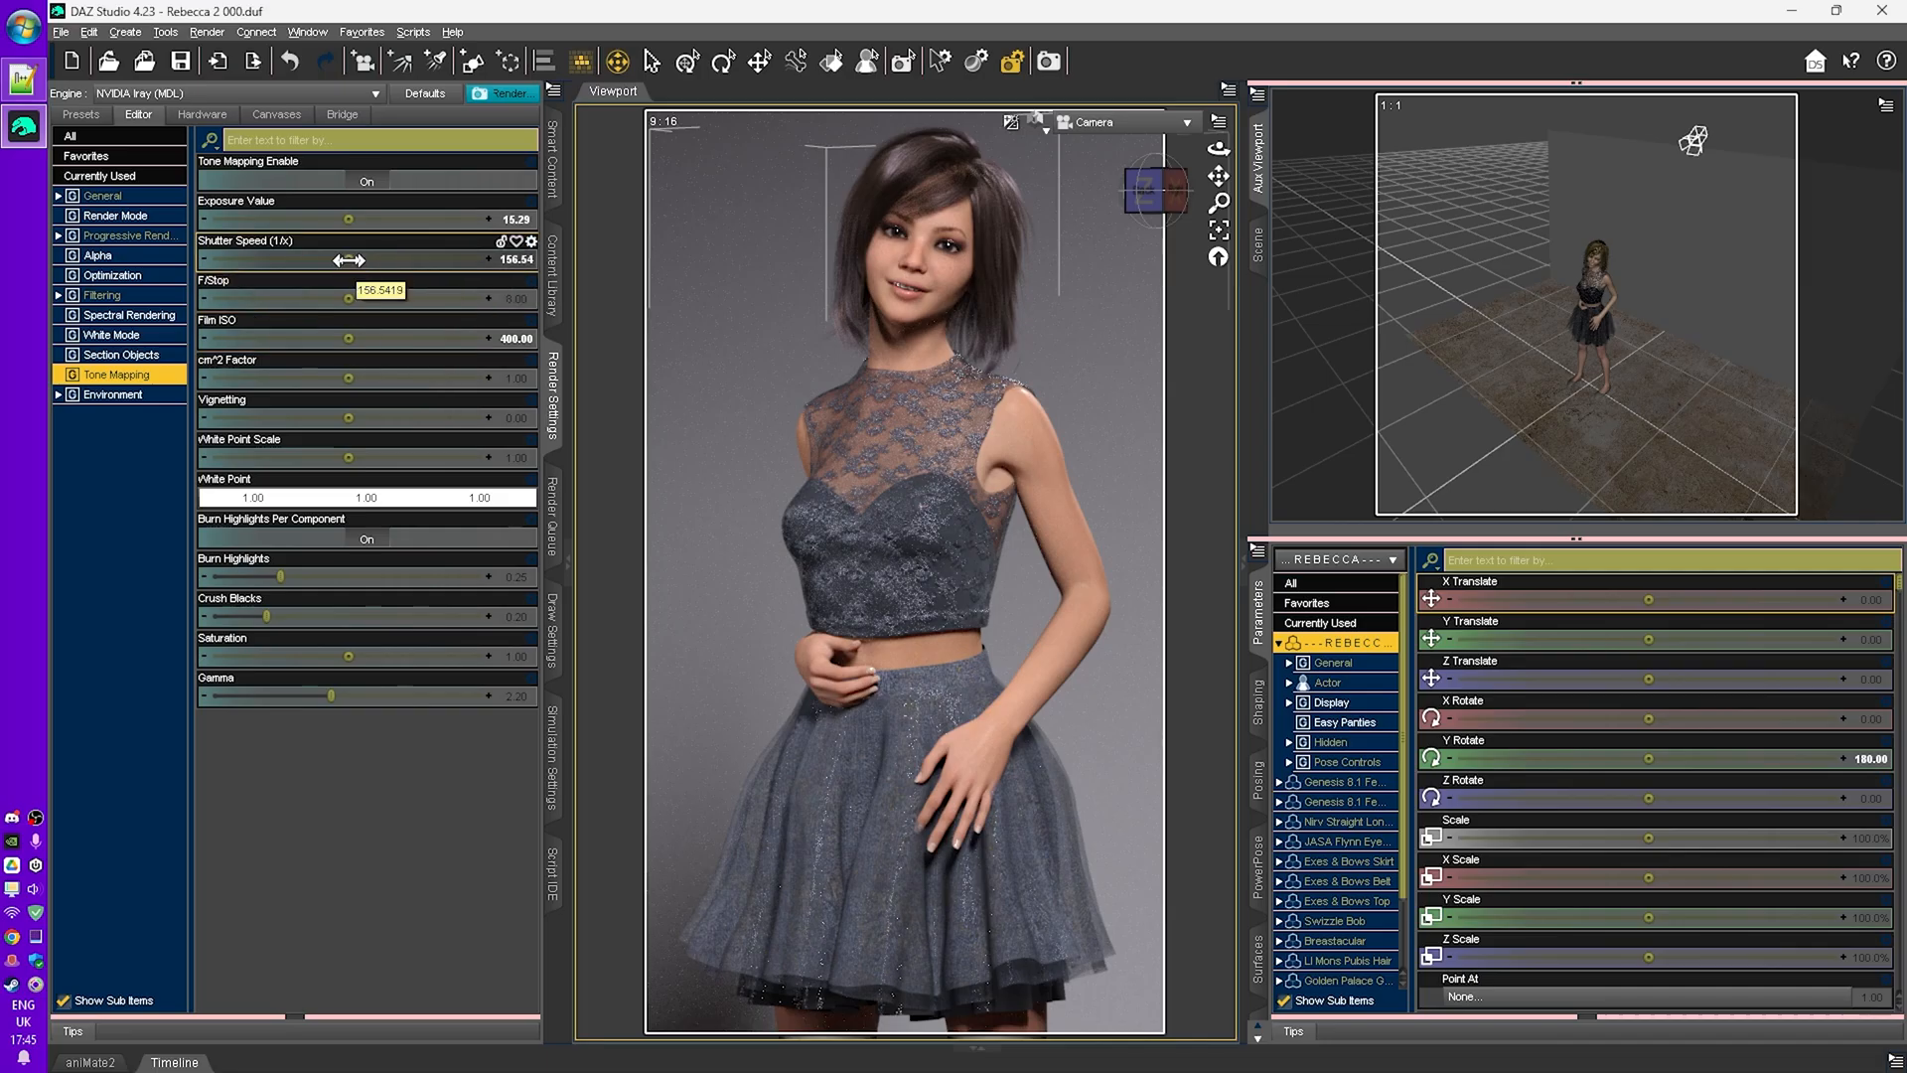
- Adjust the shutter speed to about 167.29
drag(345, 257, 292, 259)
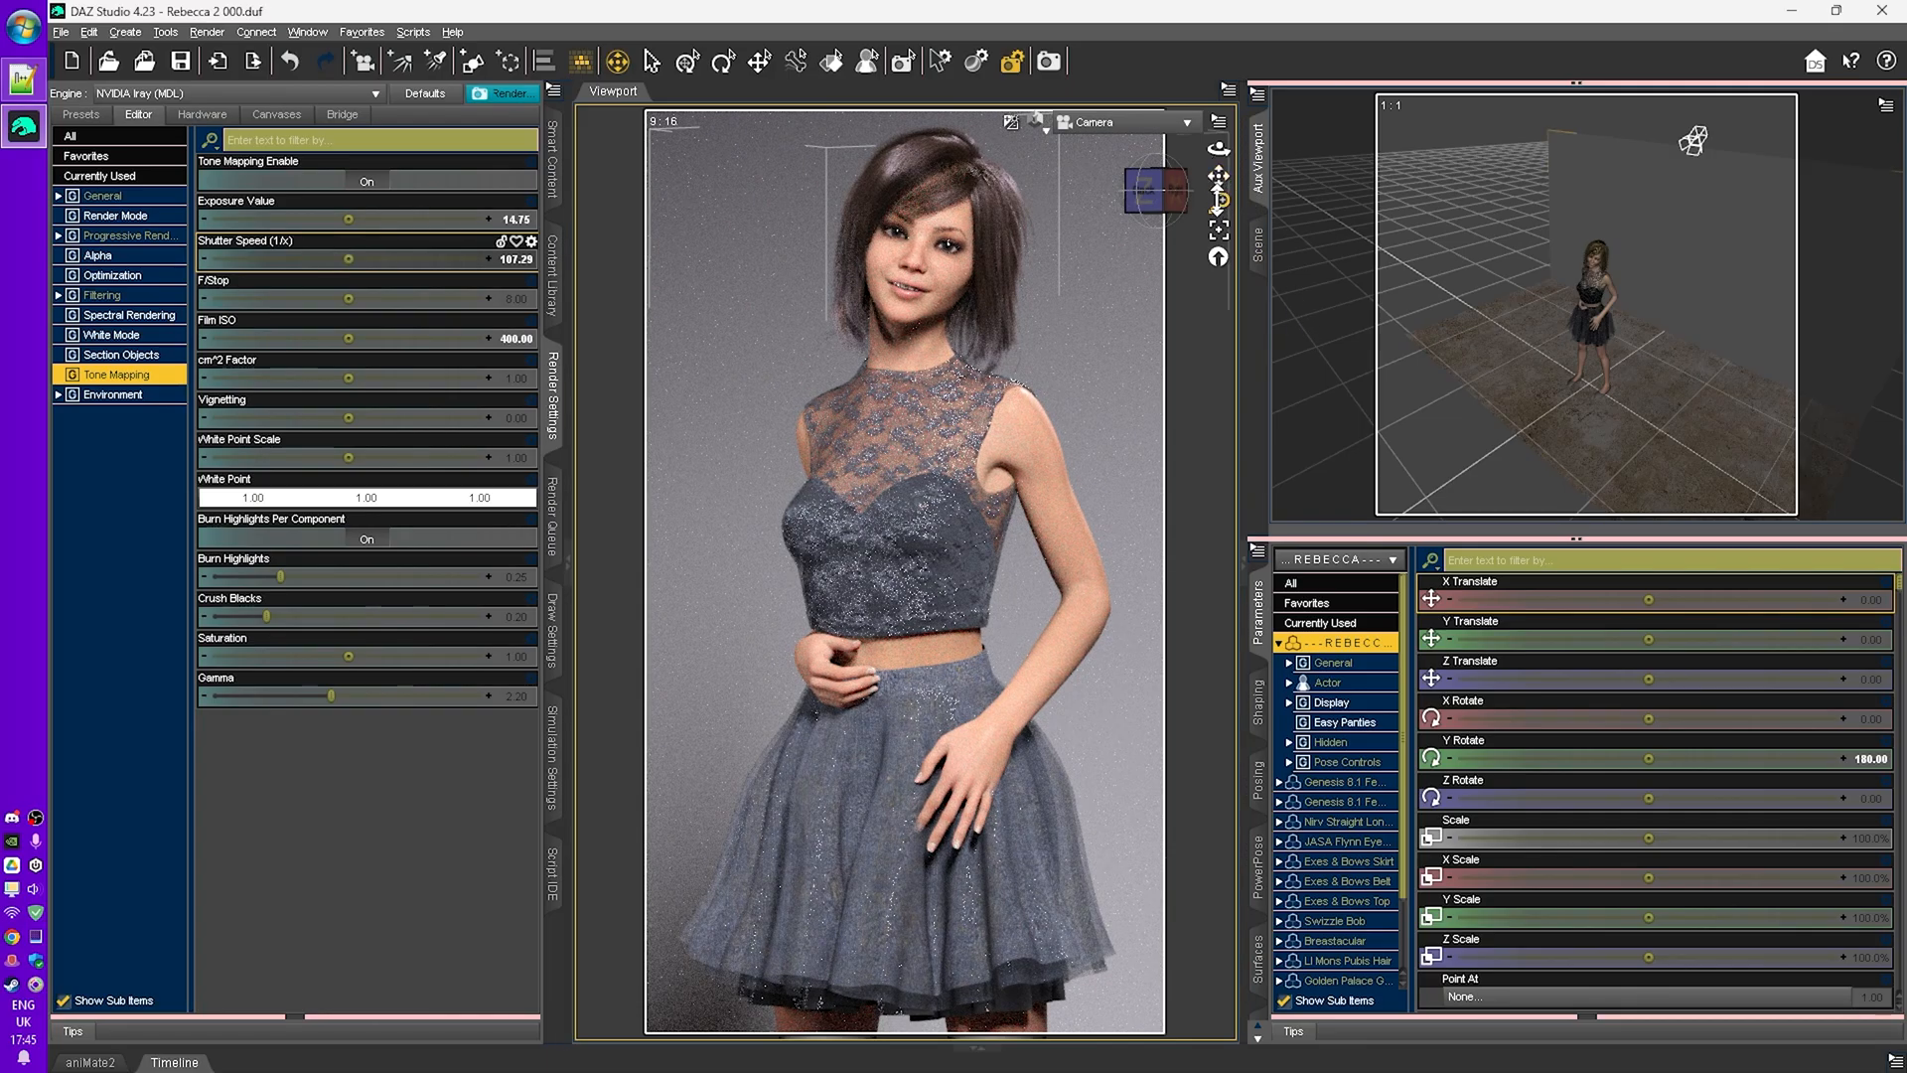
drag(1219, 203, 1230, 366)
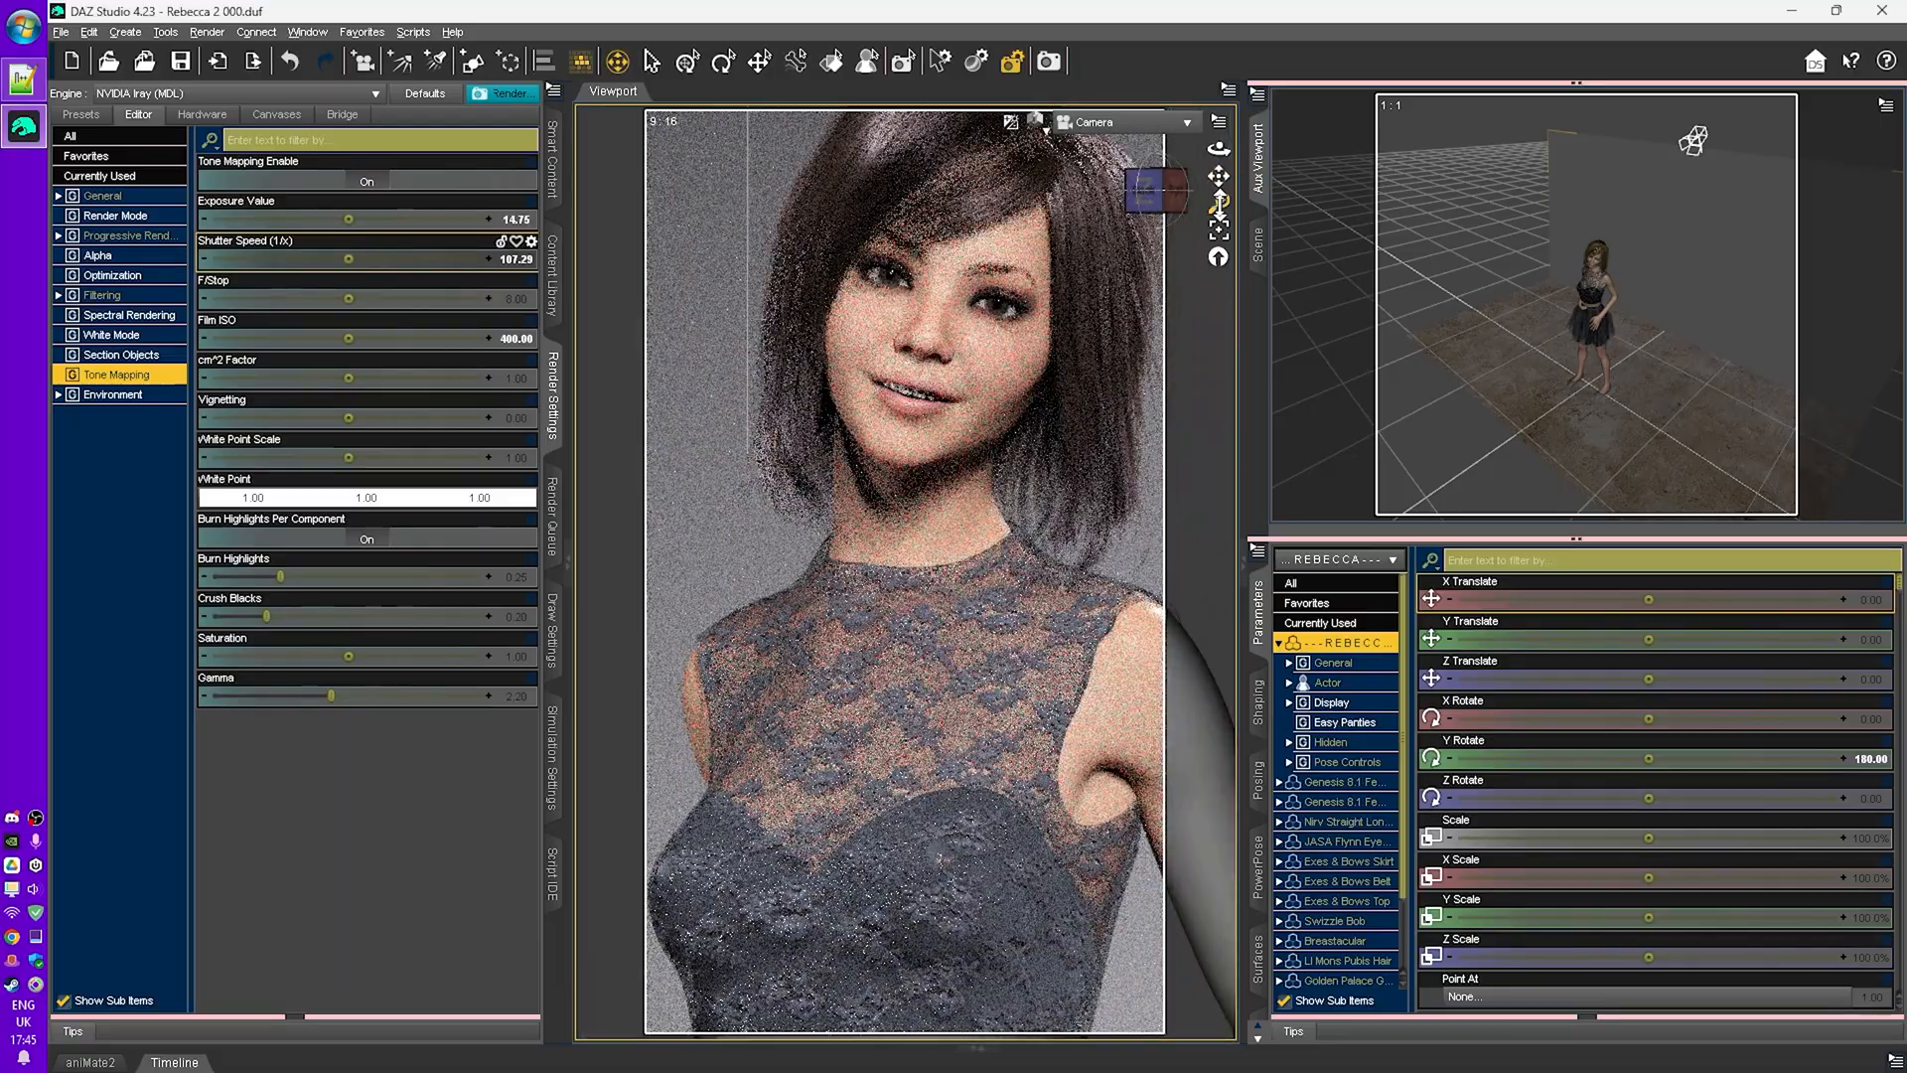
drag(1218, 203, 1219, 303)
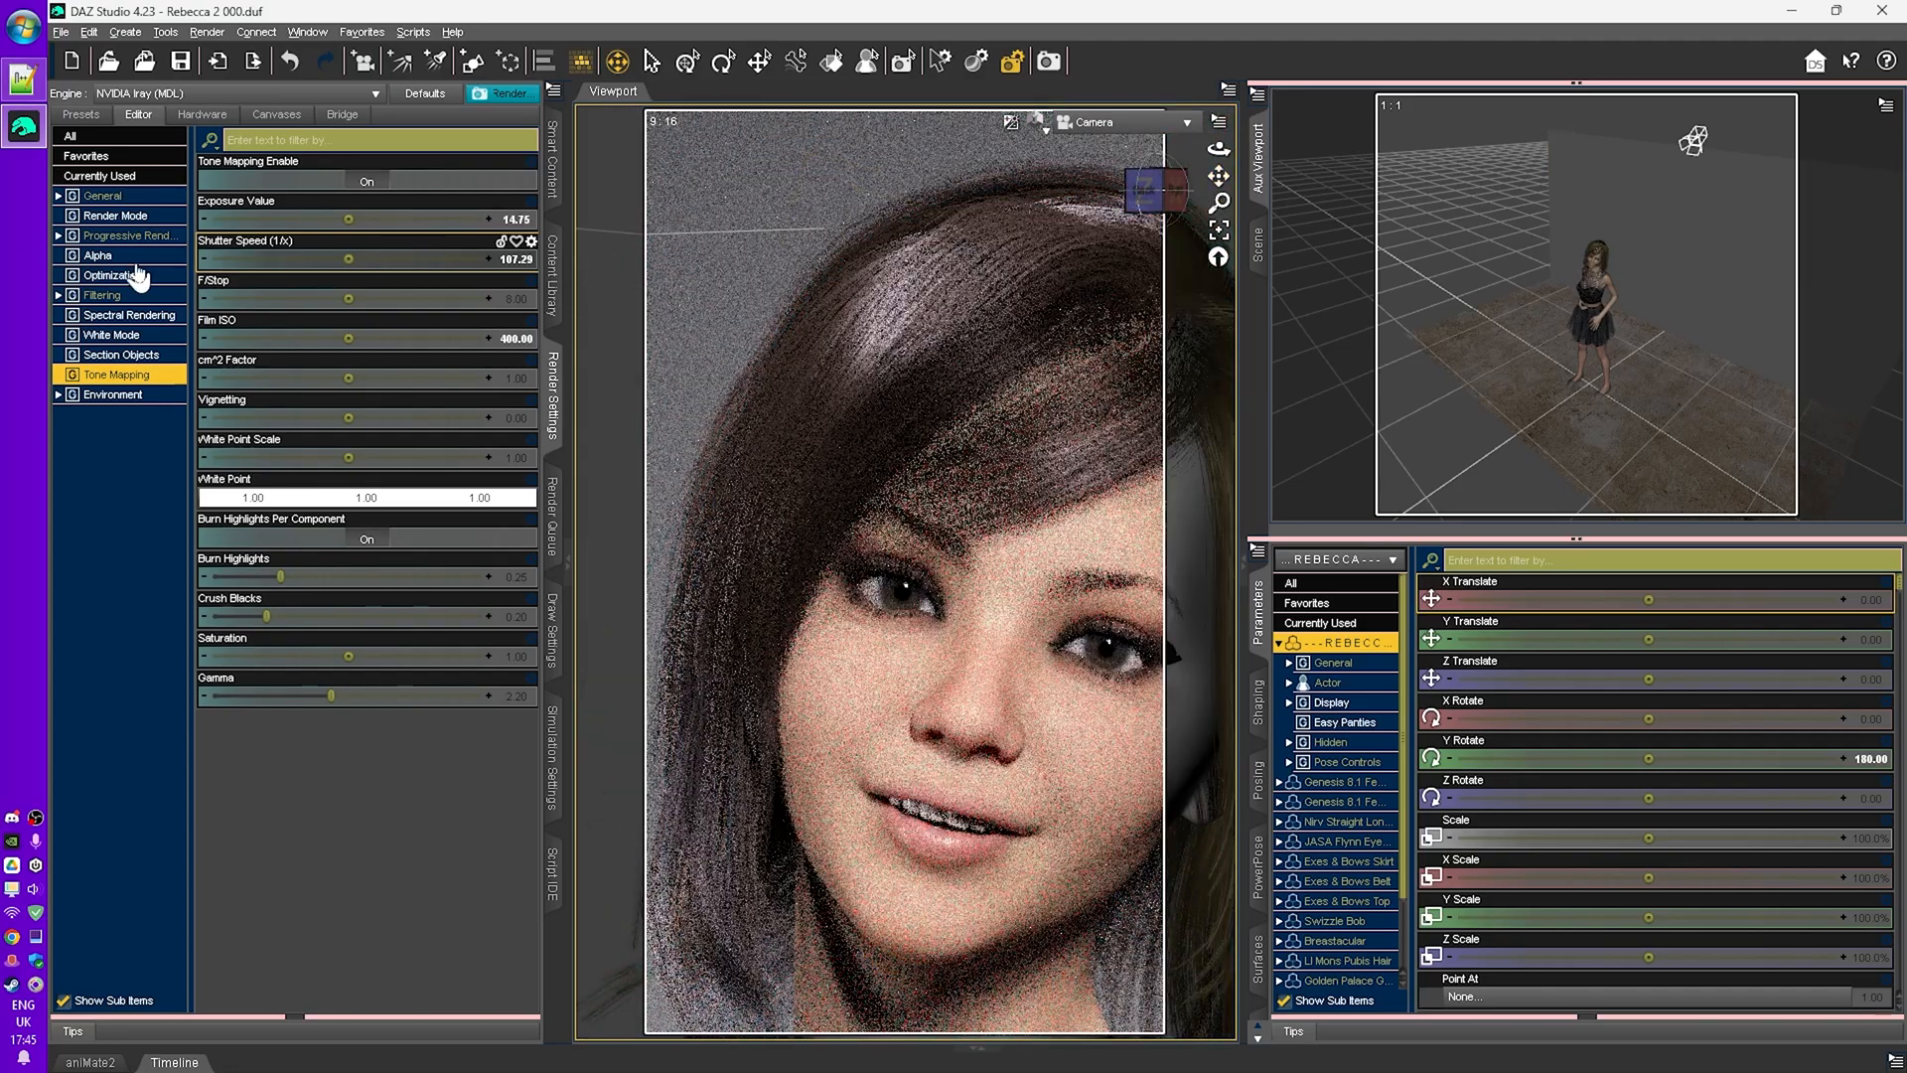
- In the General render settings, set the aspect ratio width to 12
click(103, 196)
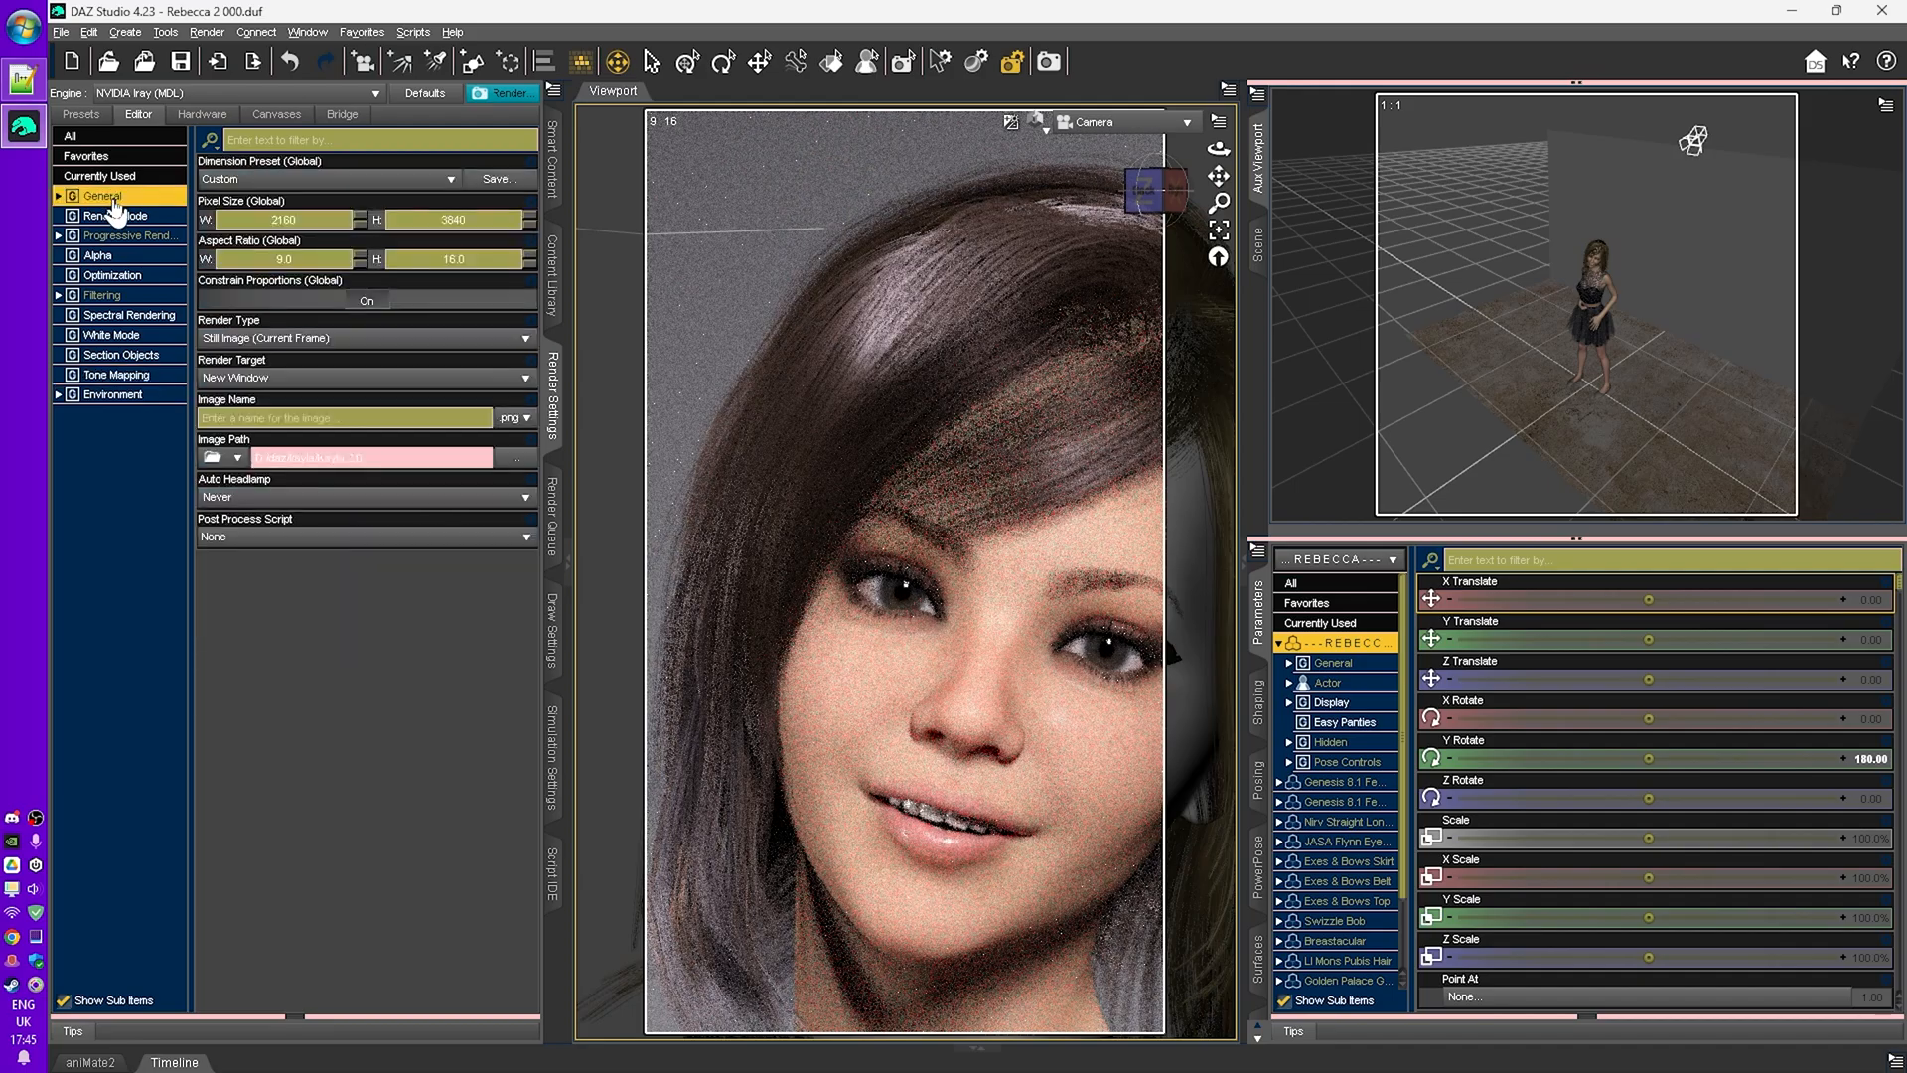
text(12)
key(Tab)
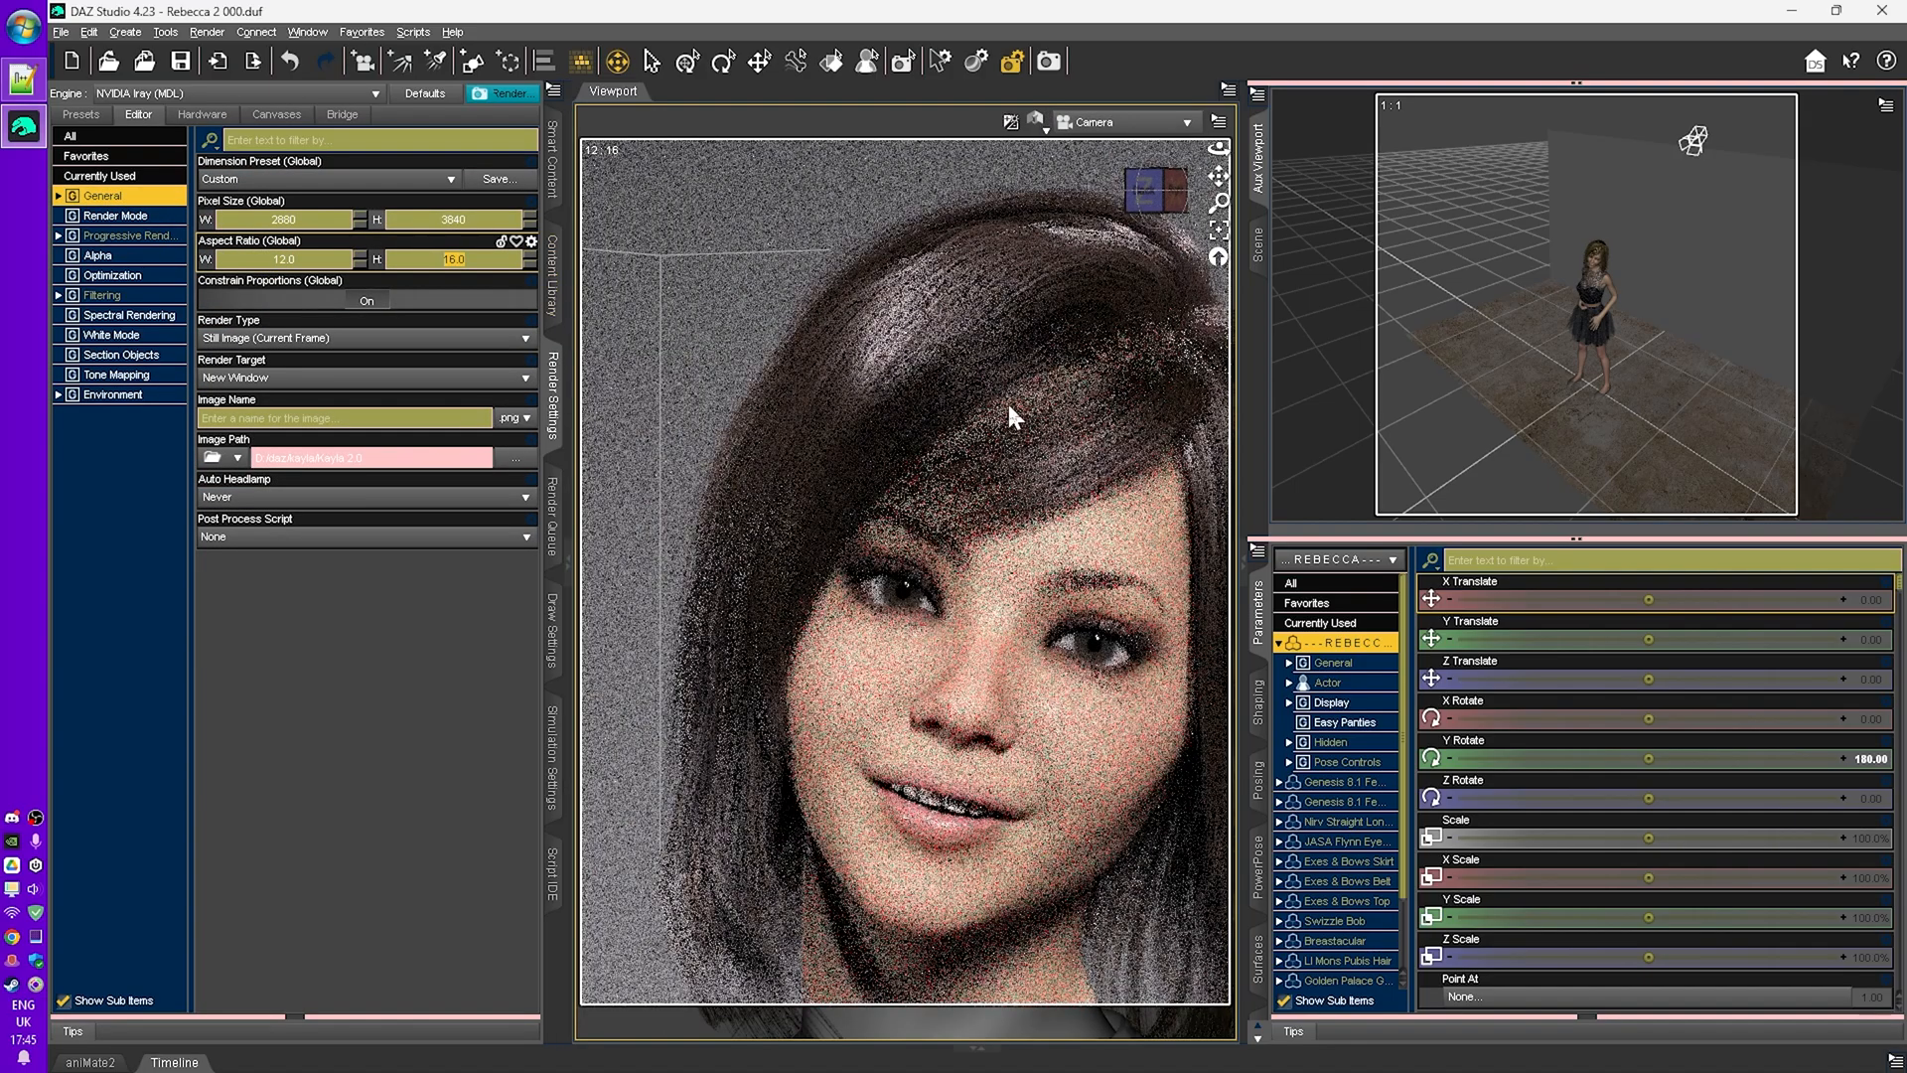
drag(1219, 176, 1176, 141)
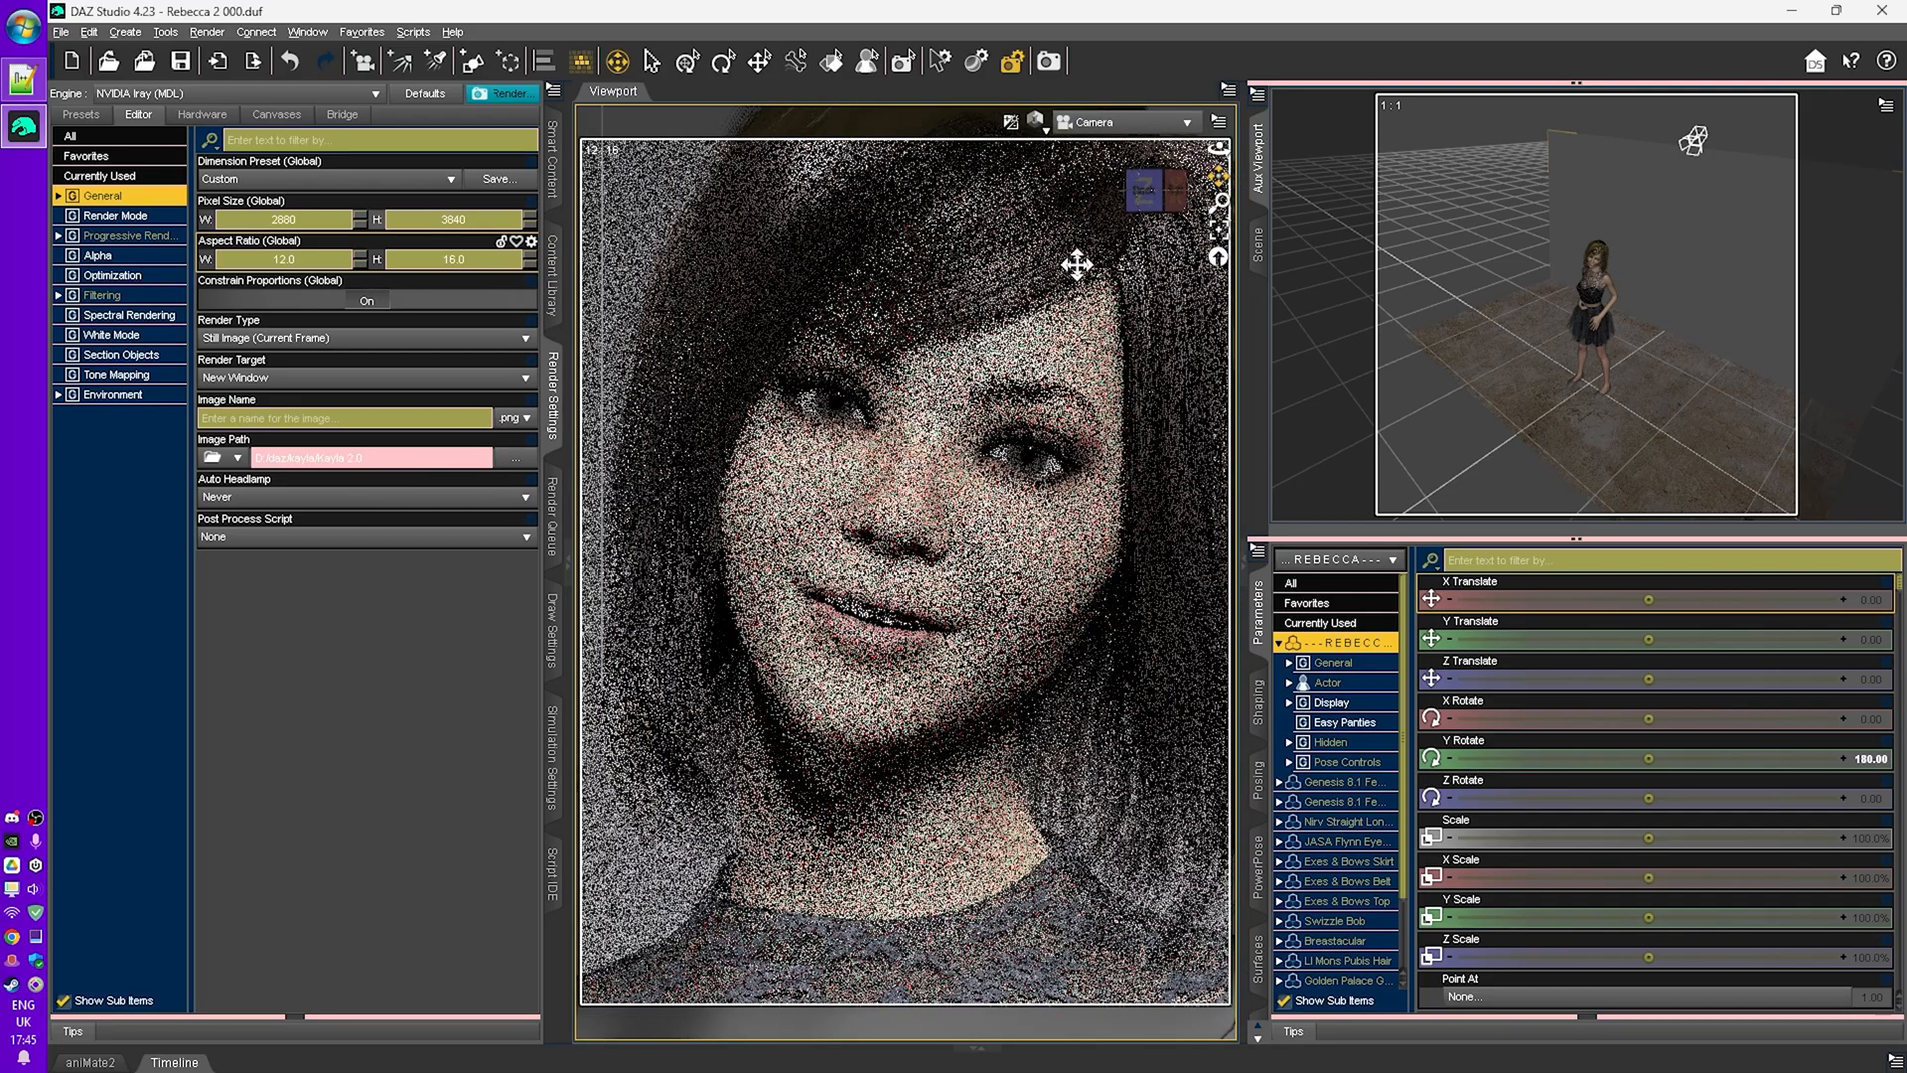
- Open the Tone Mapping settings and adjust the shutter speed slightly
click(124, 376)
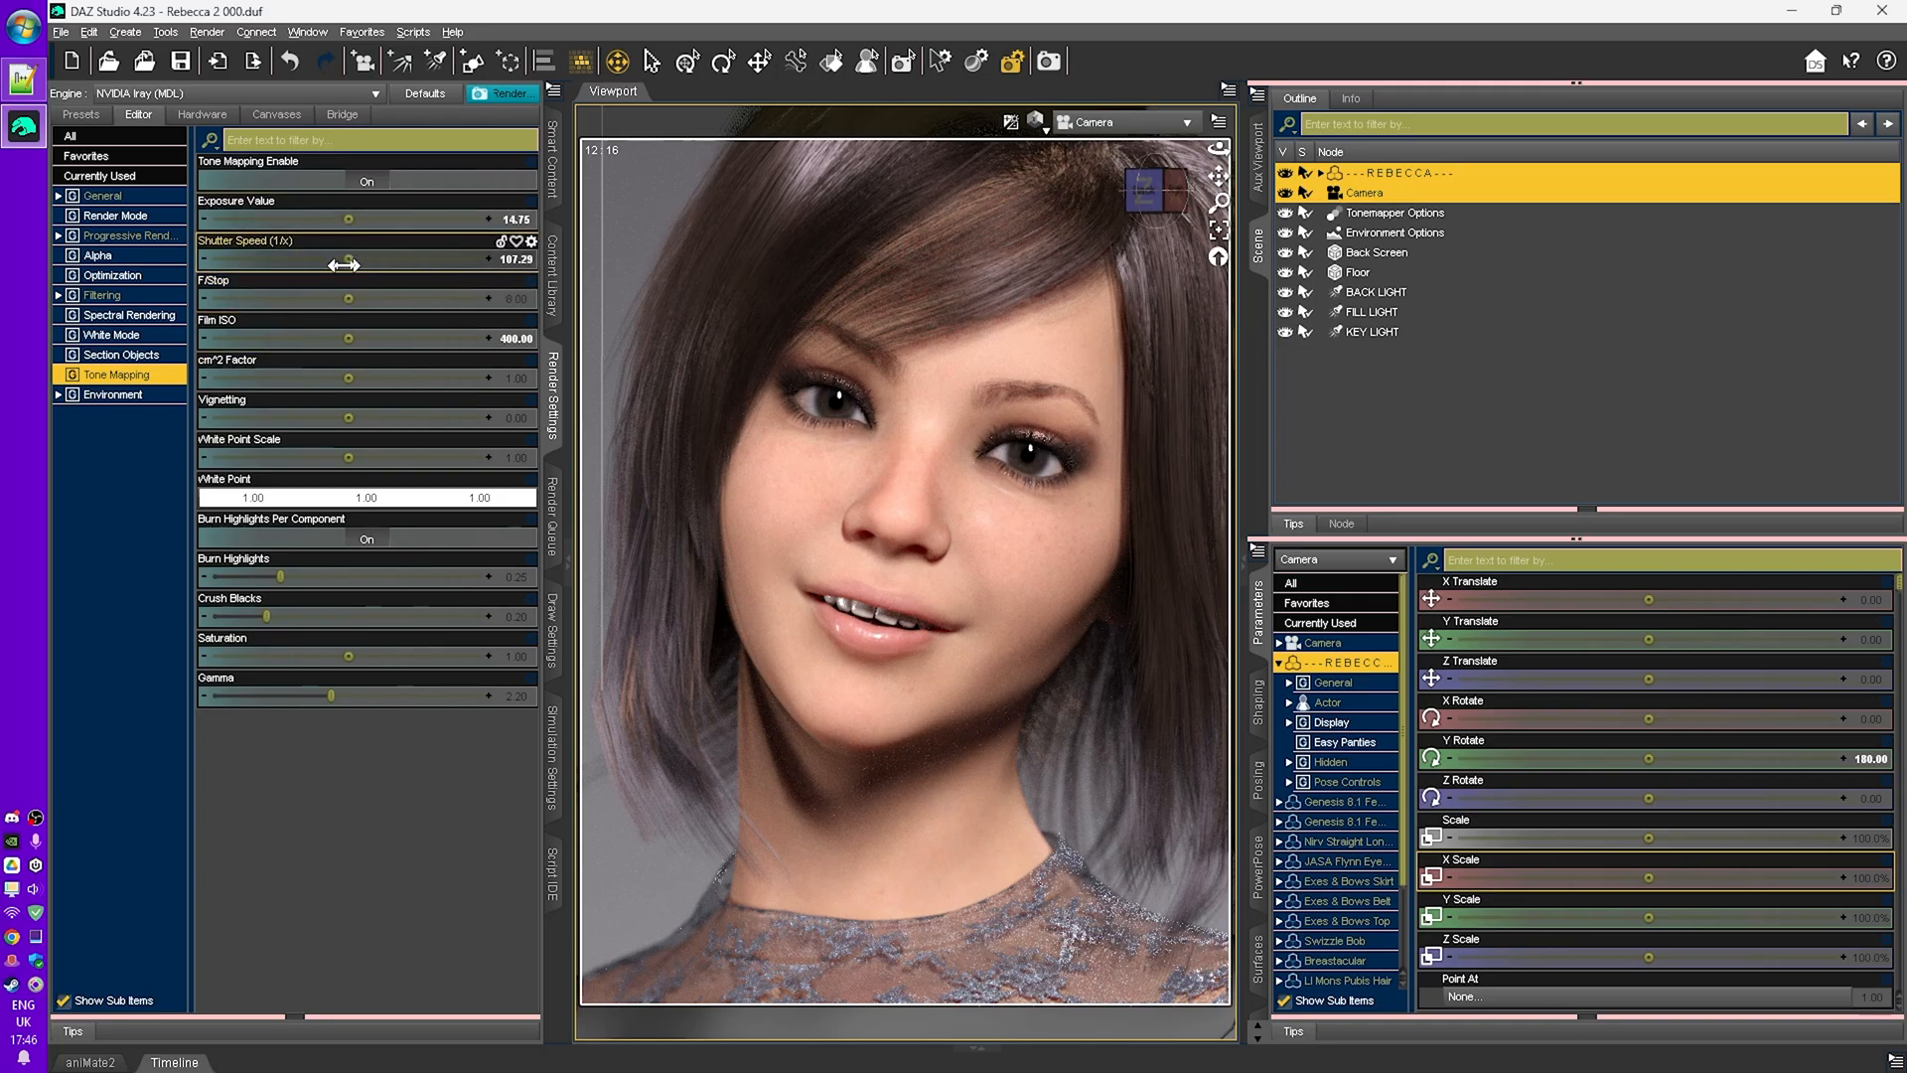
mouse_move(344, 264)
mouse_down()
mouse_move(296, 264)
mouse_move(348, 261)
mouse_up()
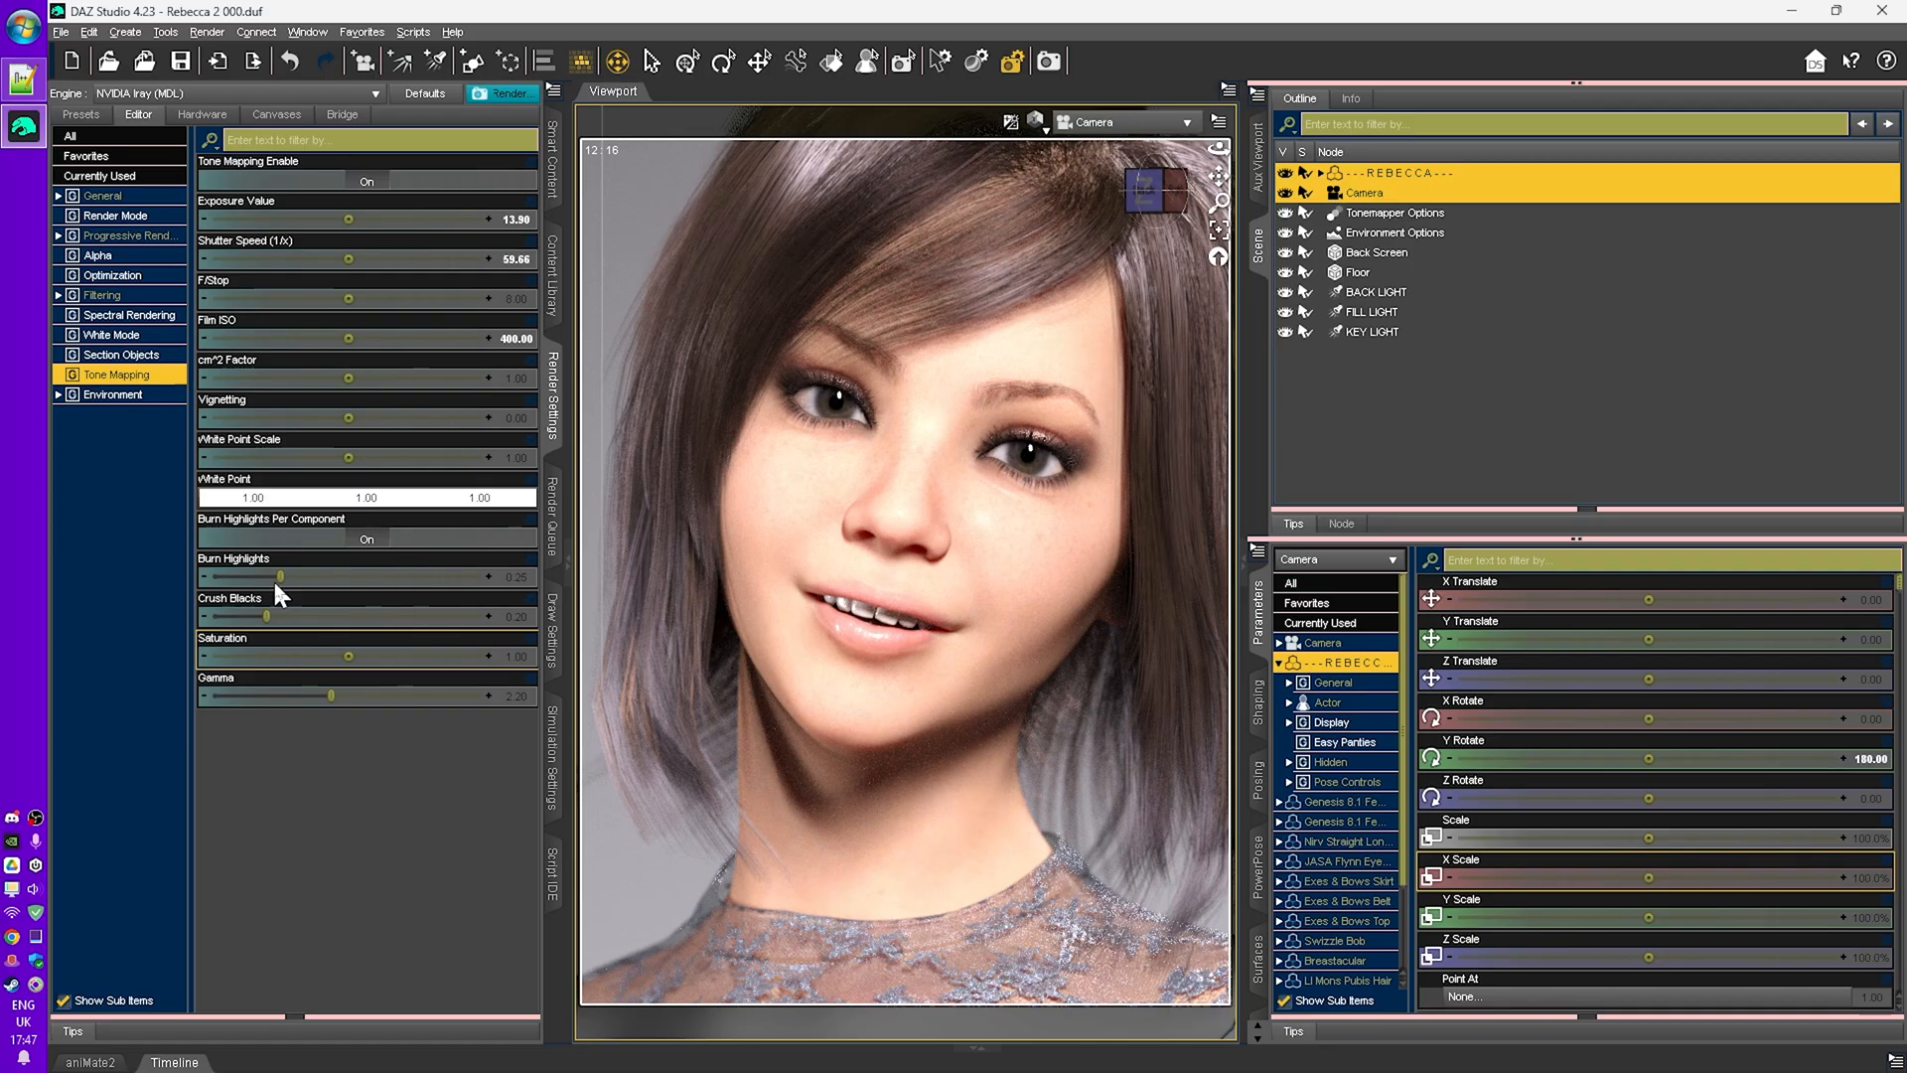
- Lower the burn highlights to about 0.005
mouse_move(242, 580)
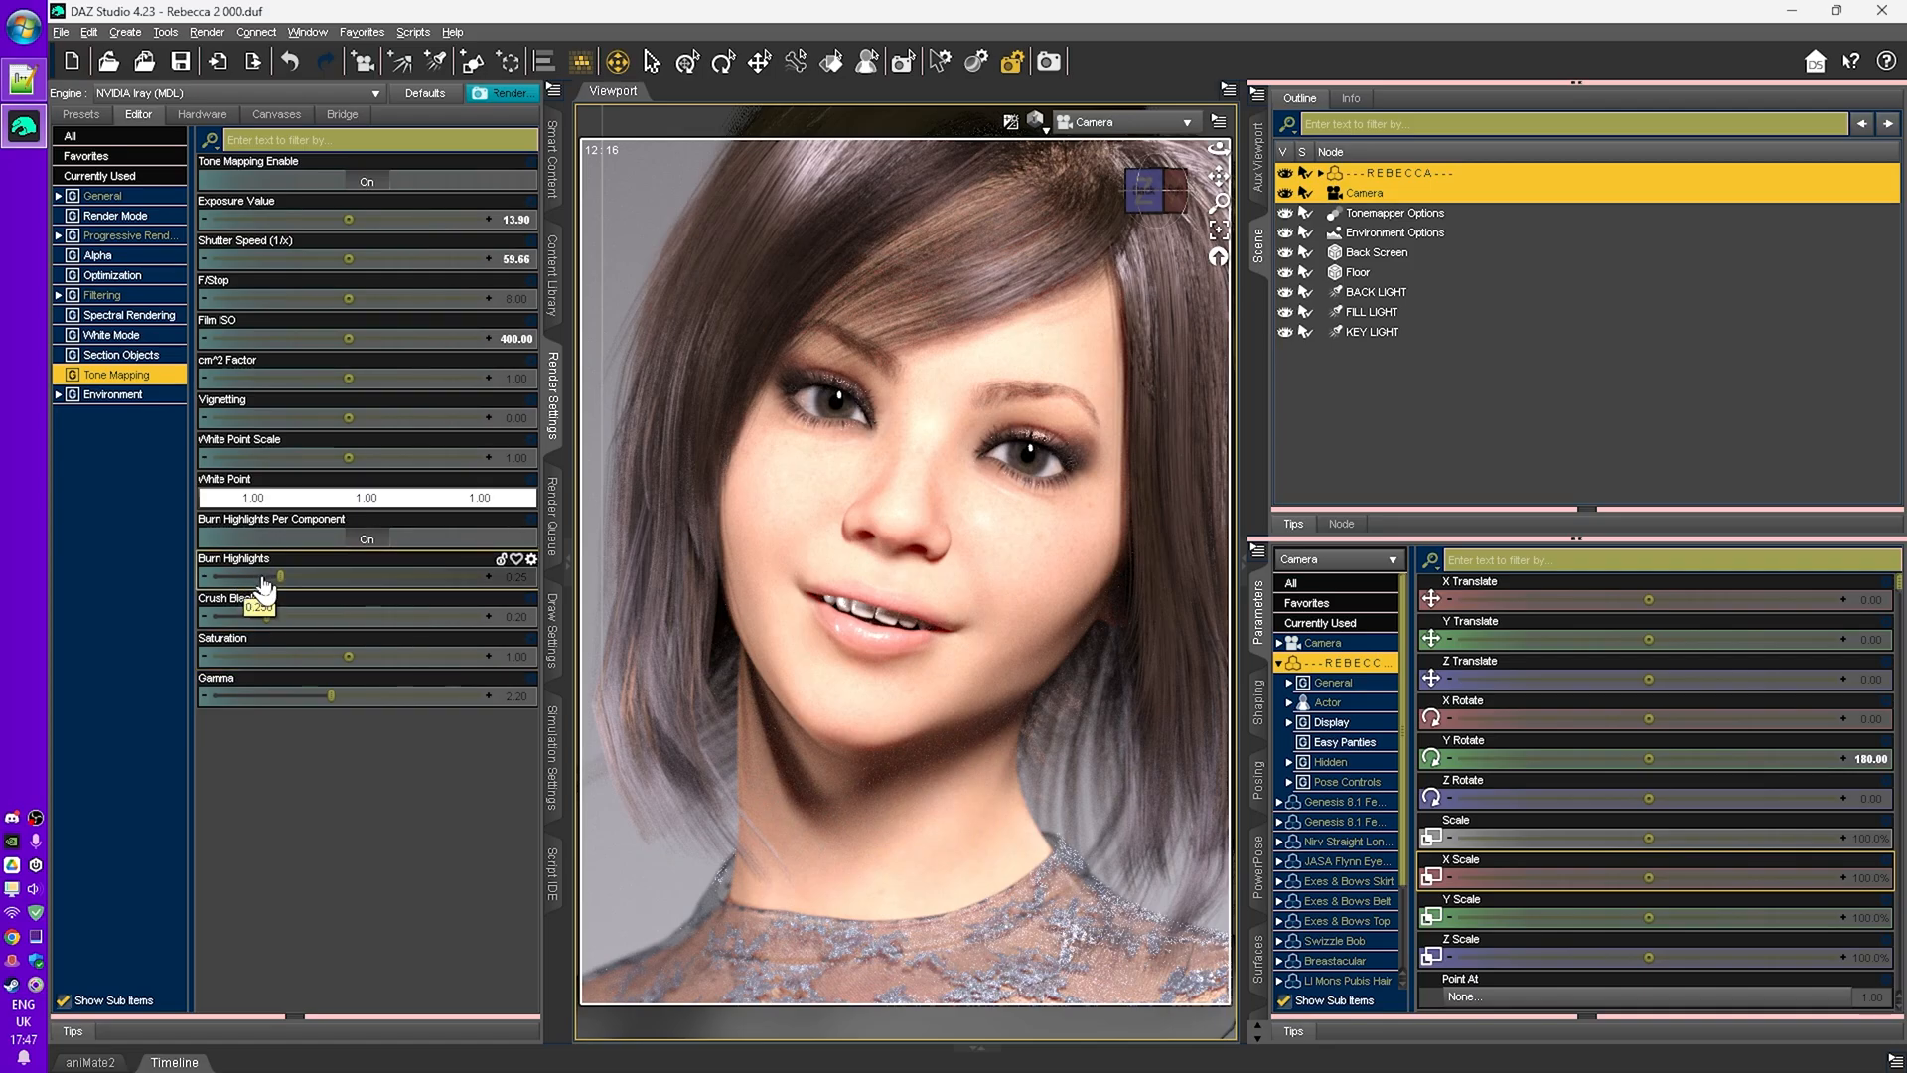
drag(276, 577, 233, 584)
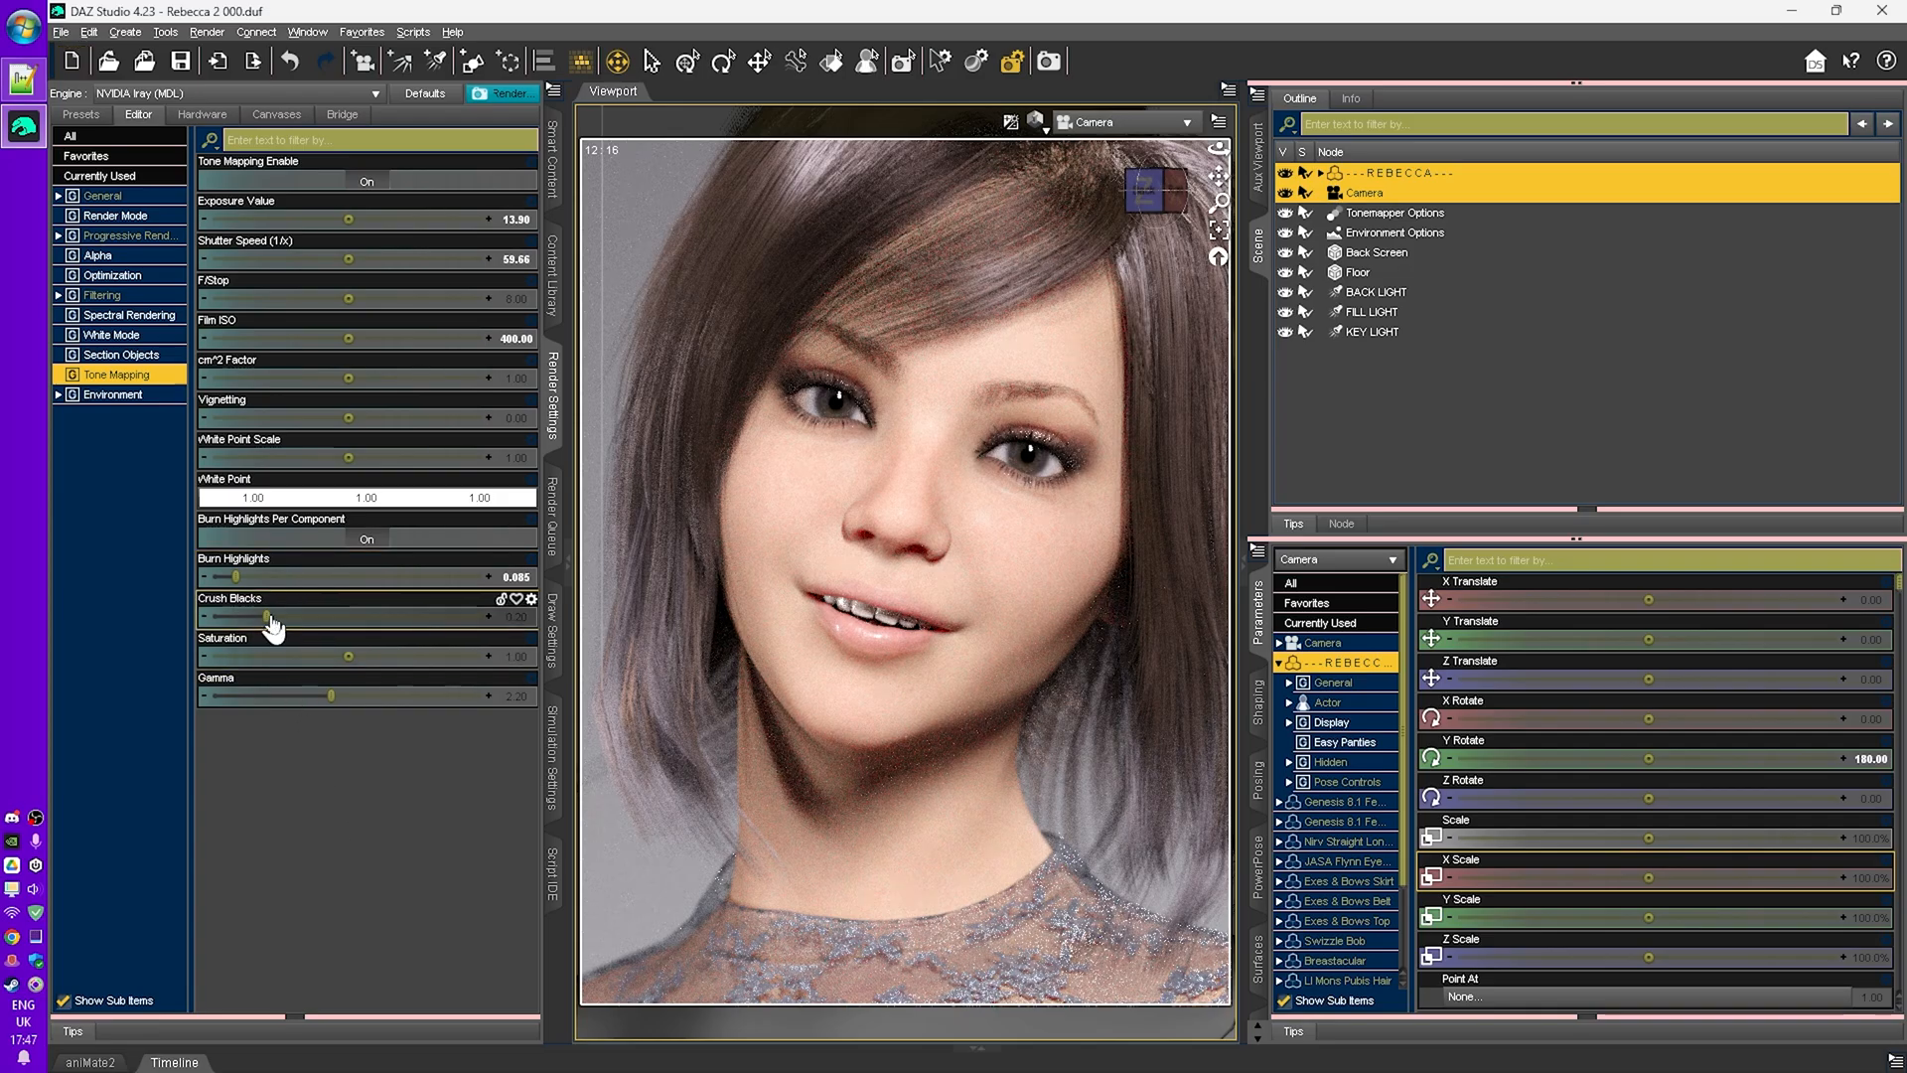
- Try higher and lower crush blacks values, then reset crush blacks to its default
drag(264, 618, 422, 614)
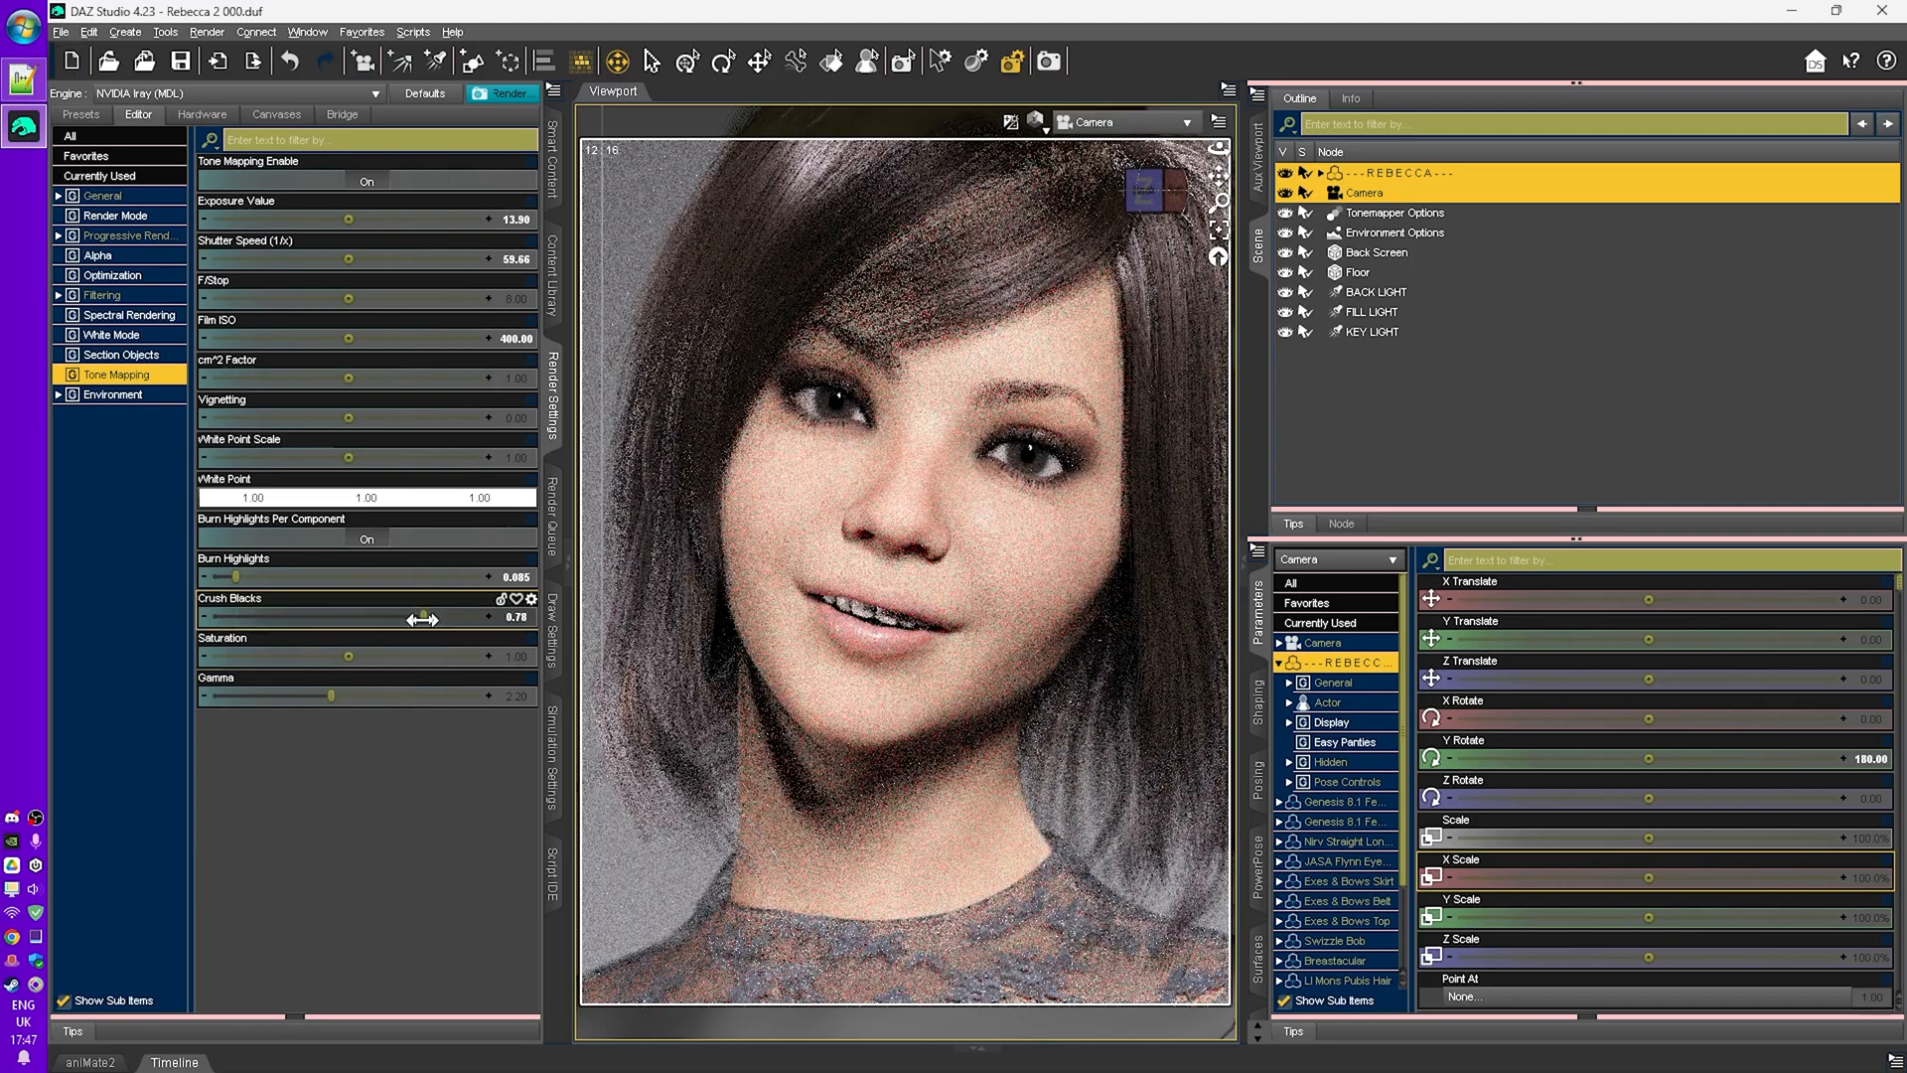
drag(422, 618, 238, 636)
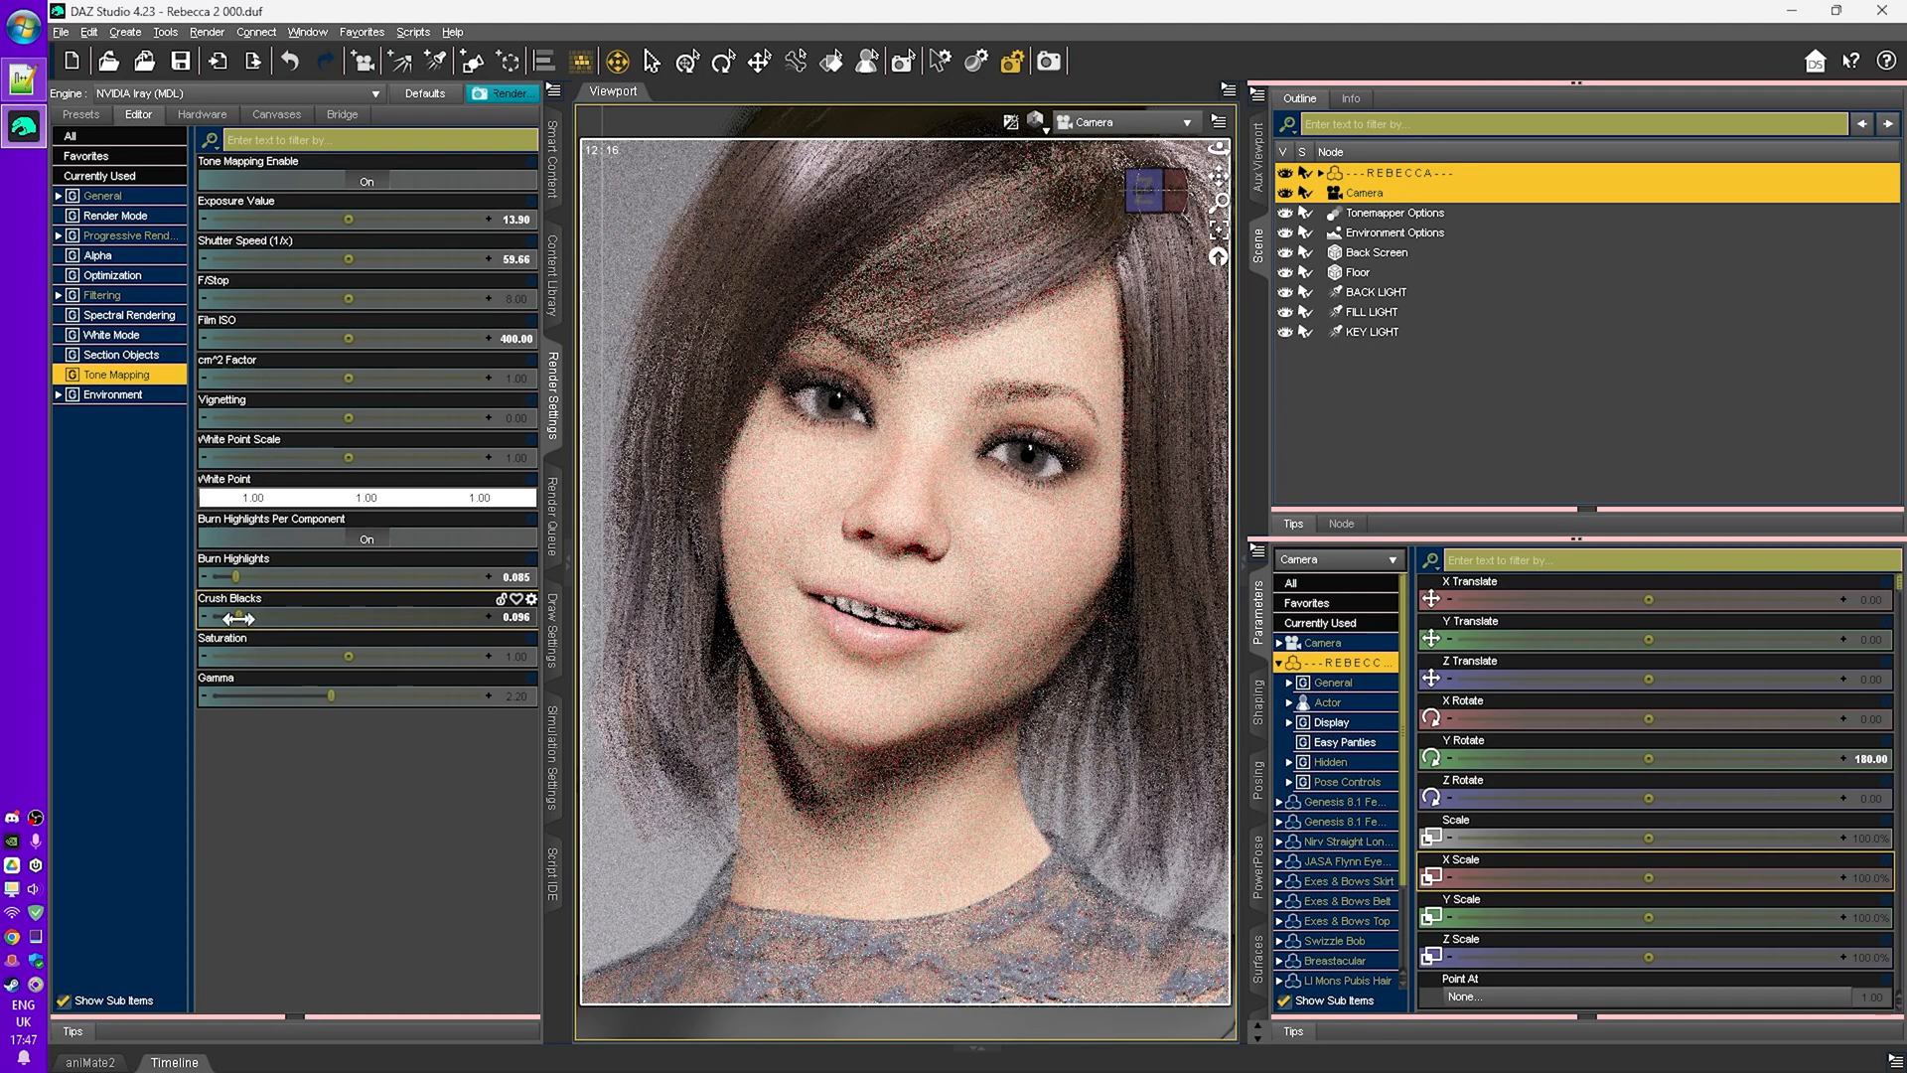
mouse_move(238, 619)
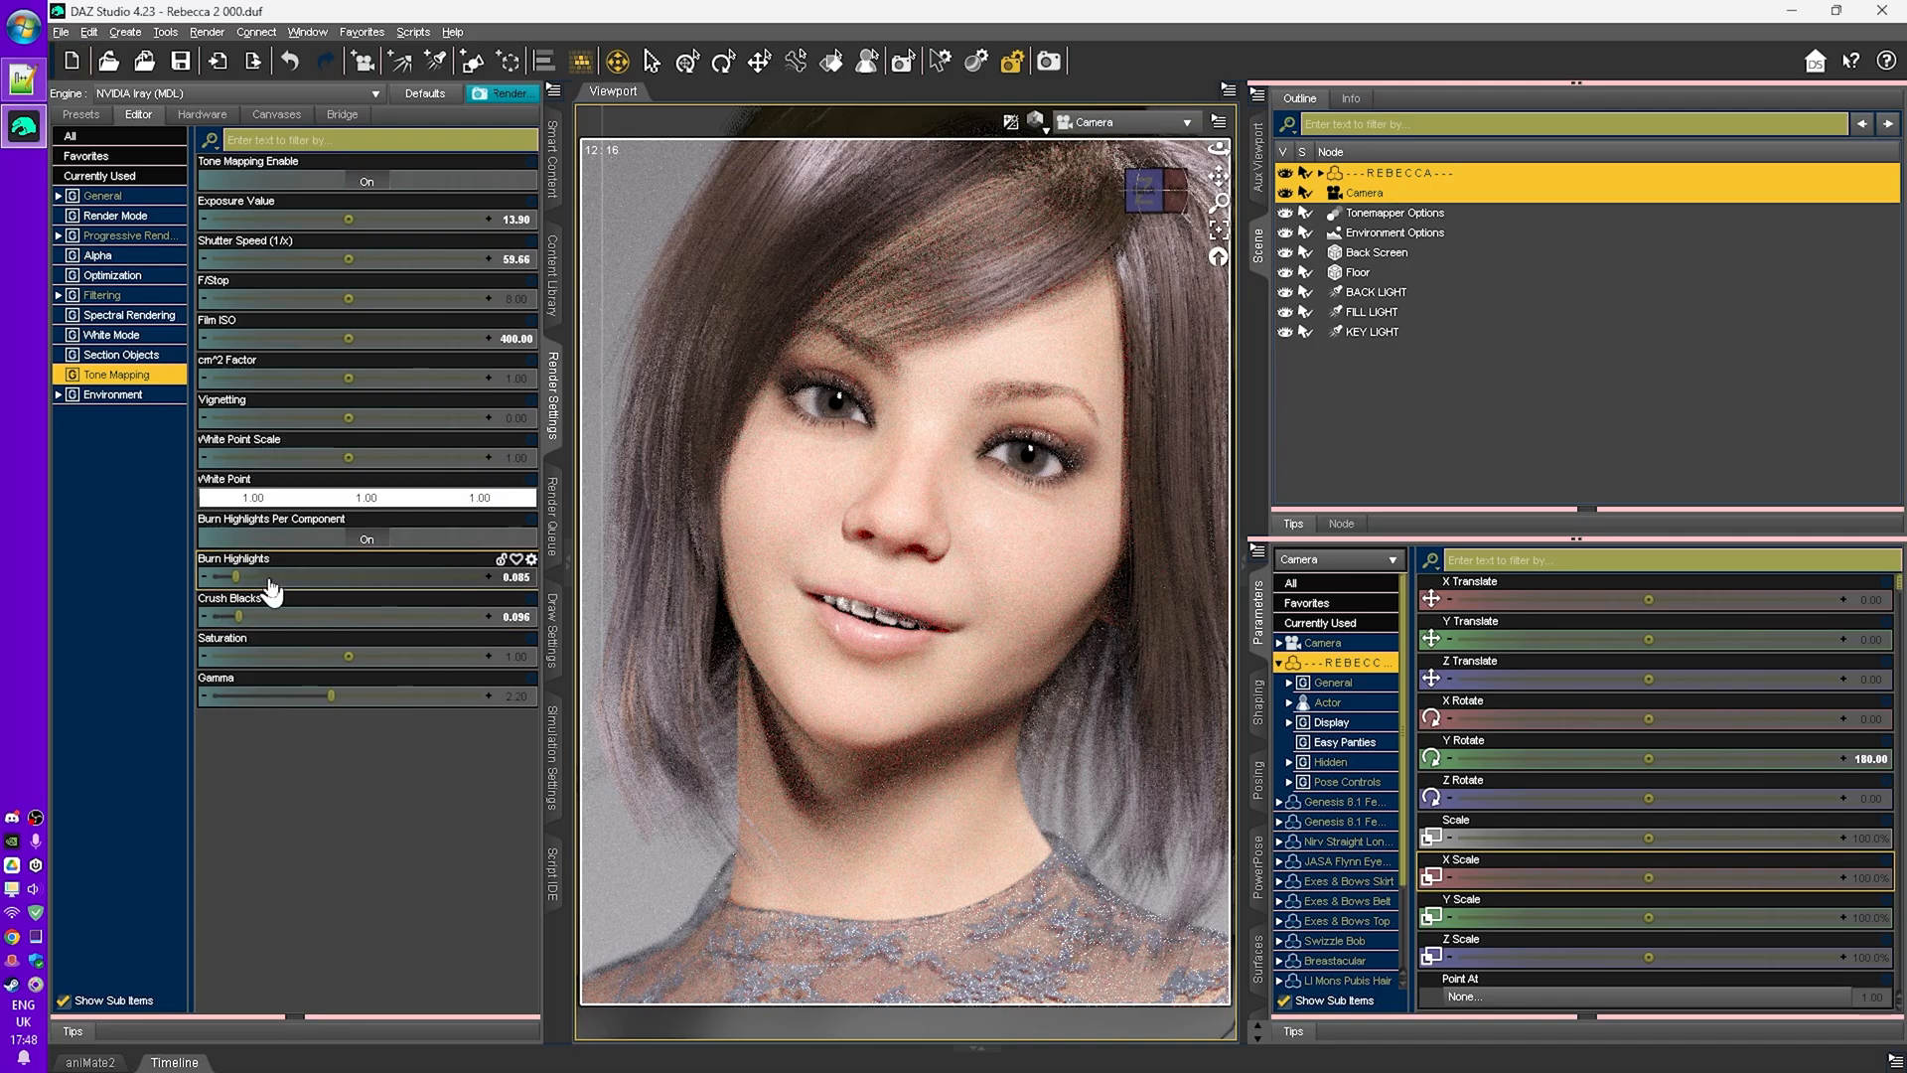
click(333, 624)
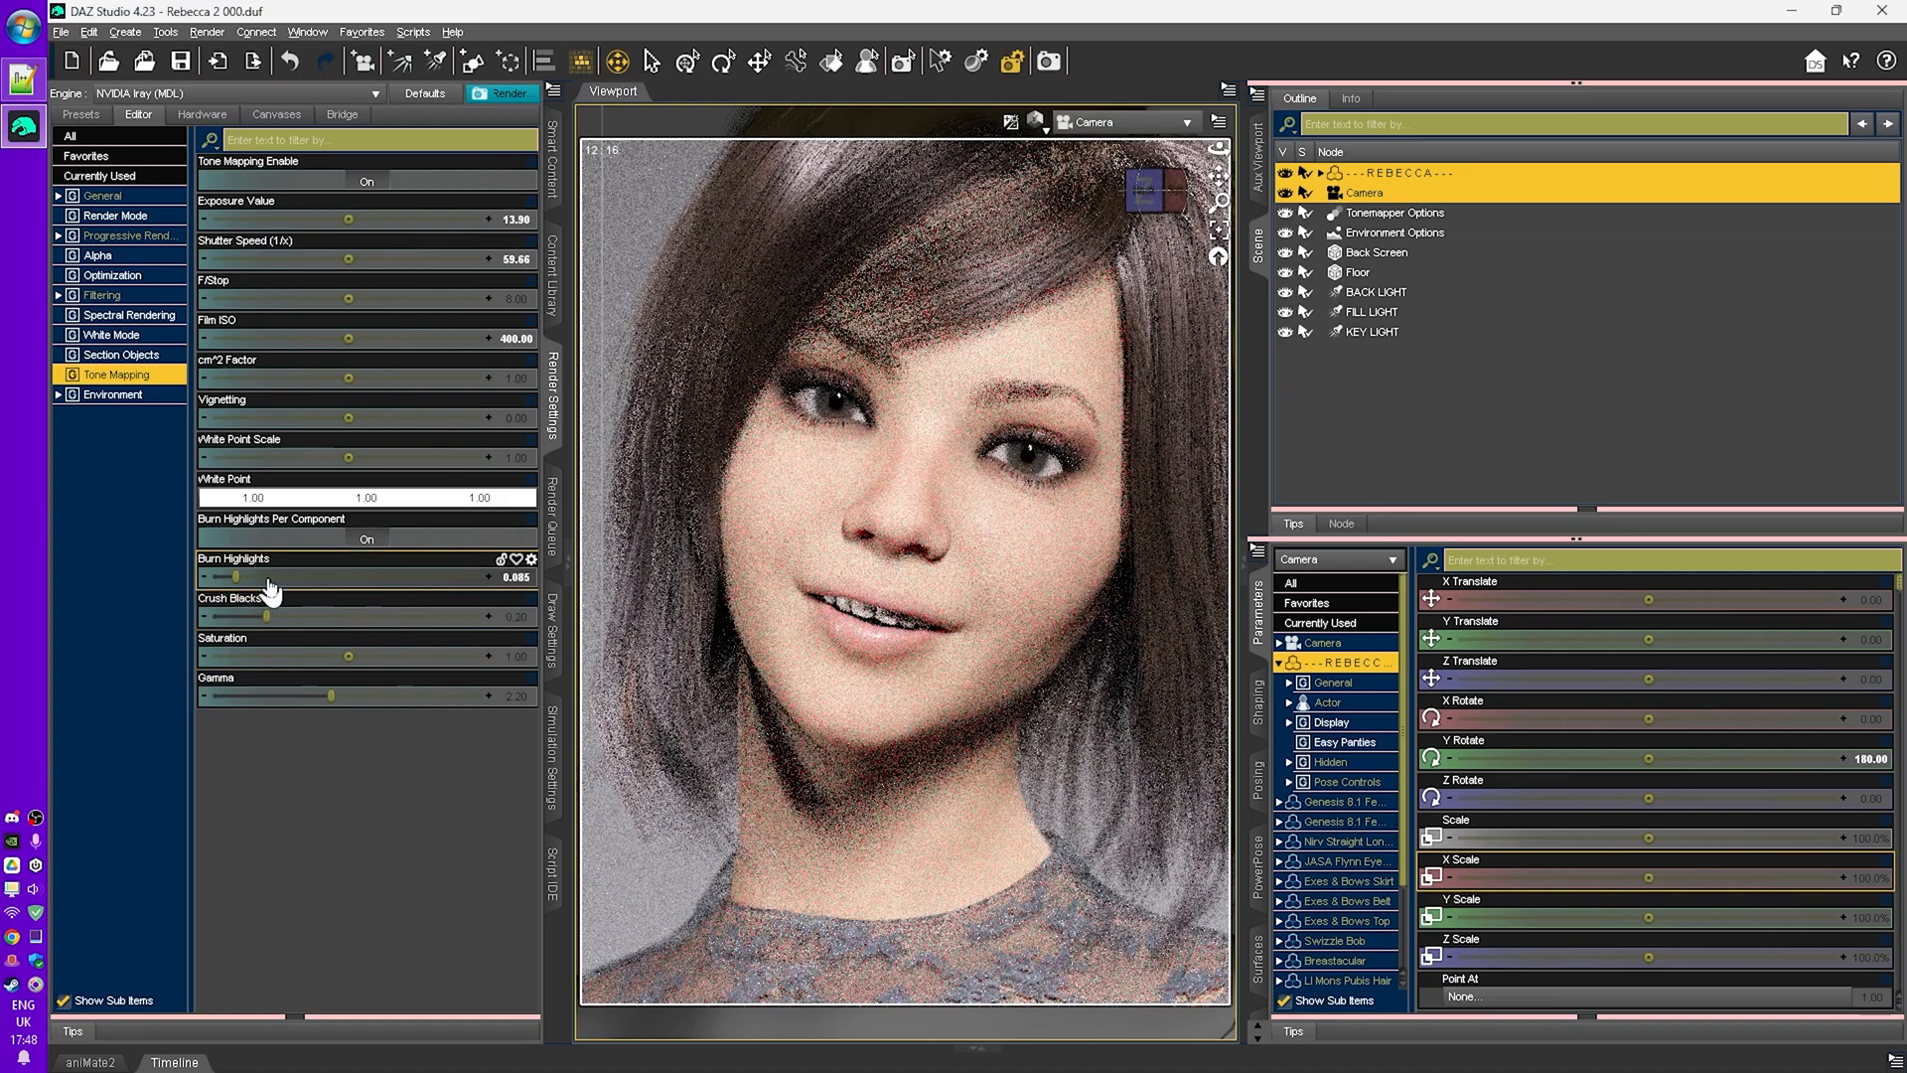
- Raise the burn highlights to about 0.82
drag(235, 578, 281, 578)
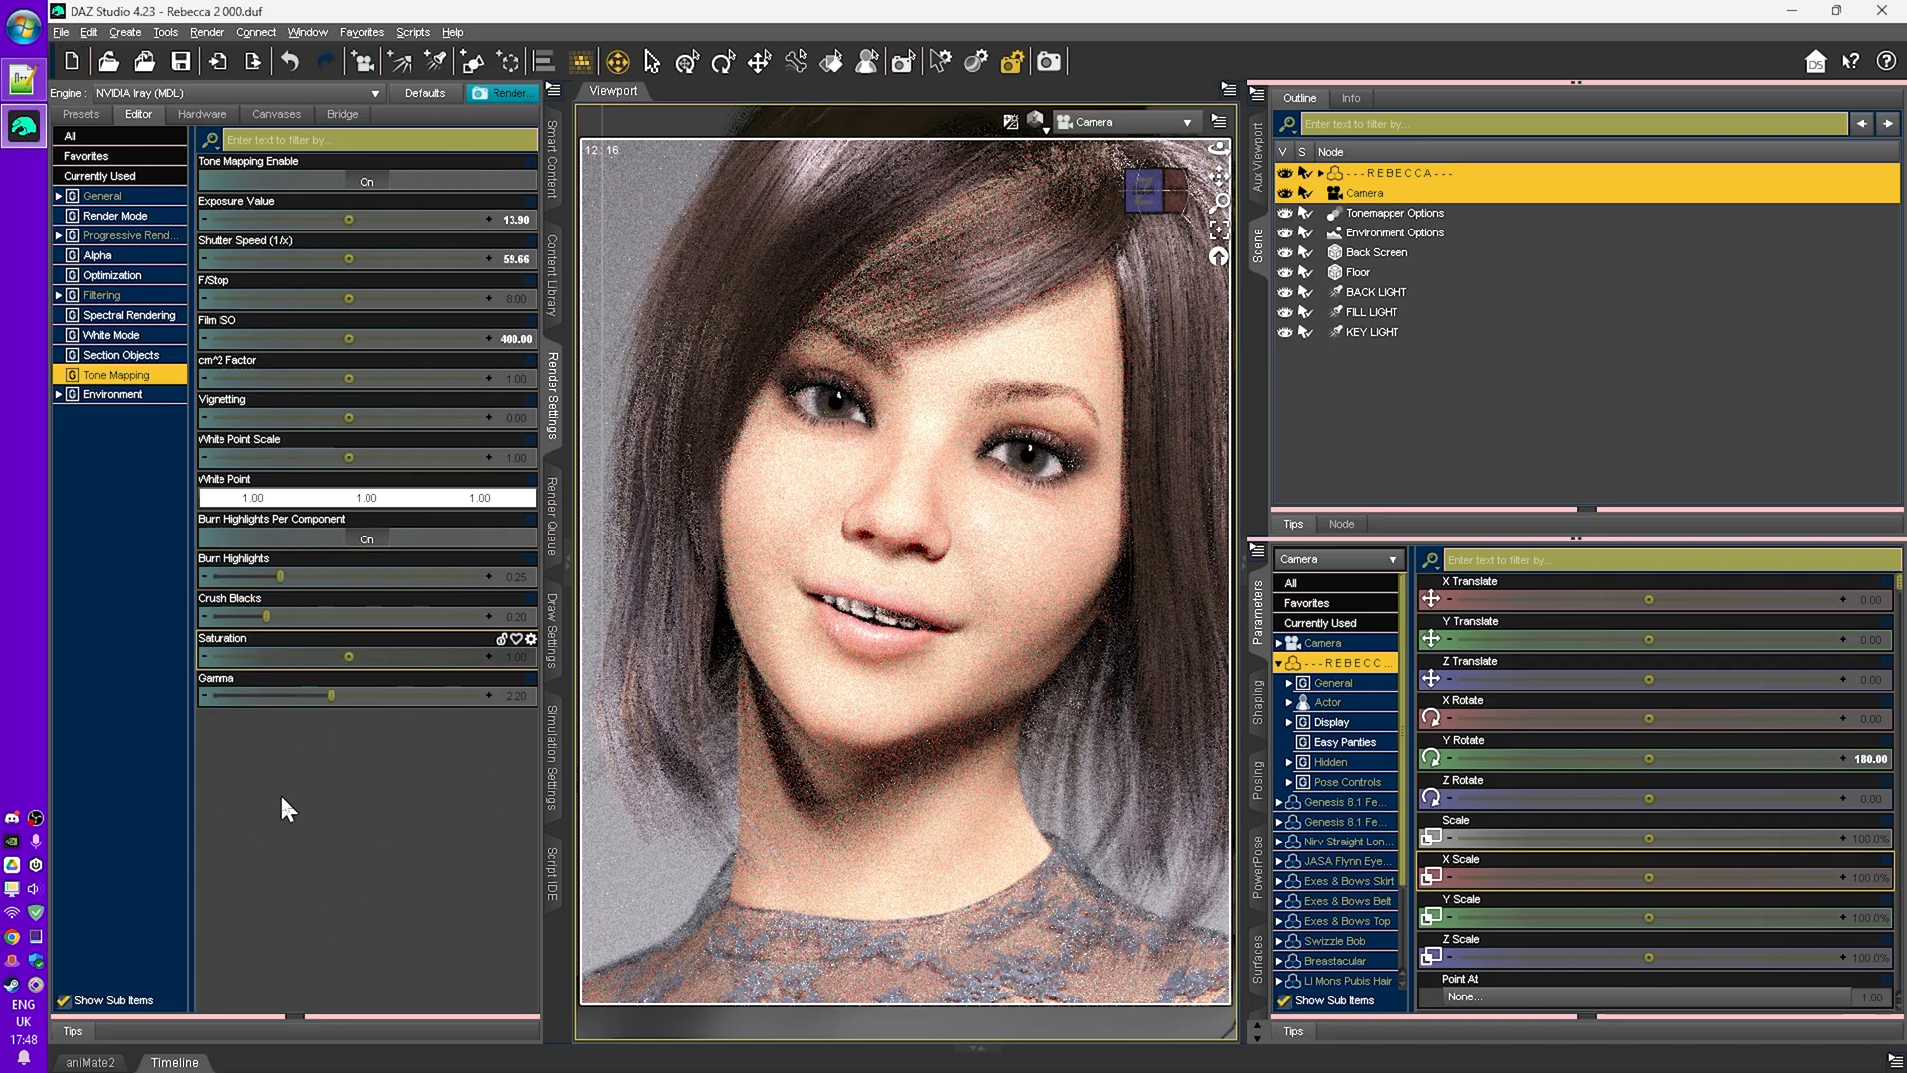
drag(279, 577, 433, 577)
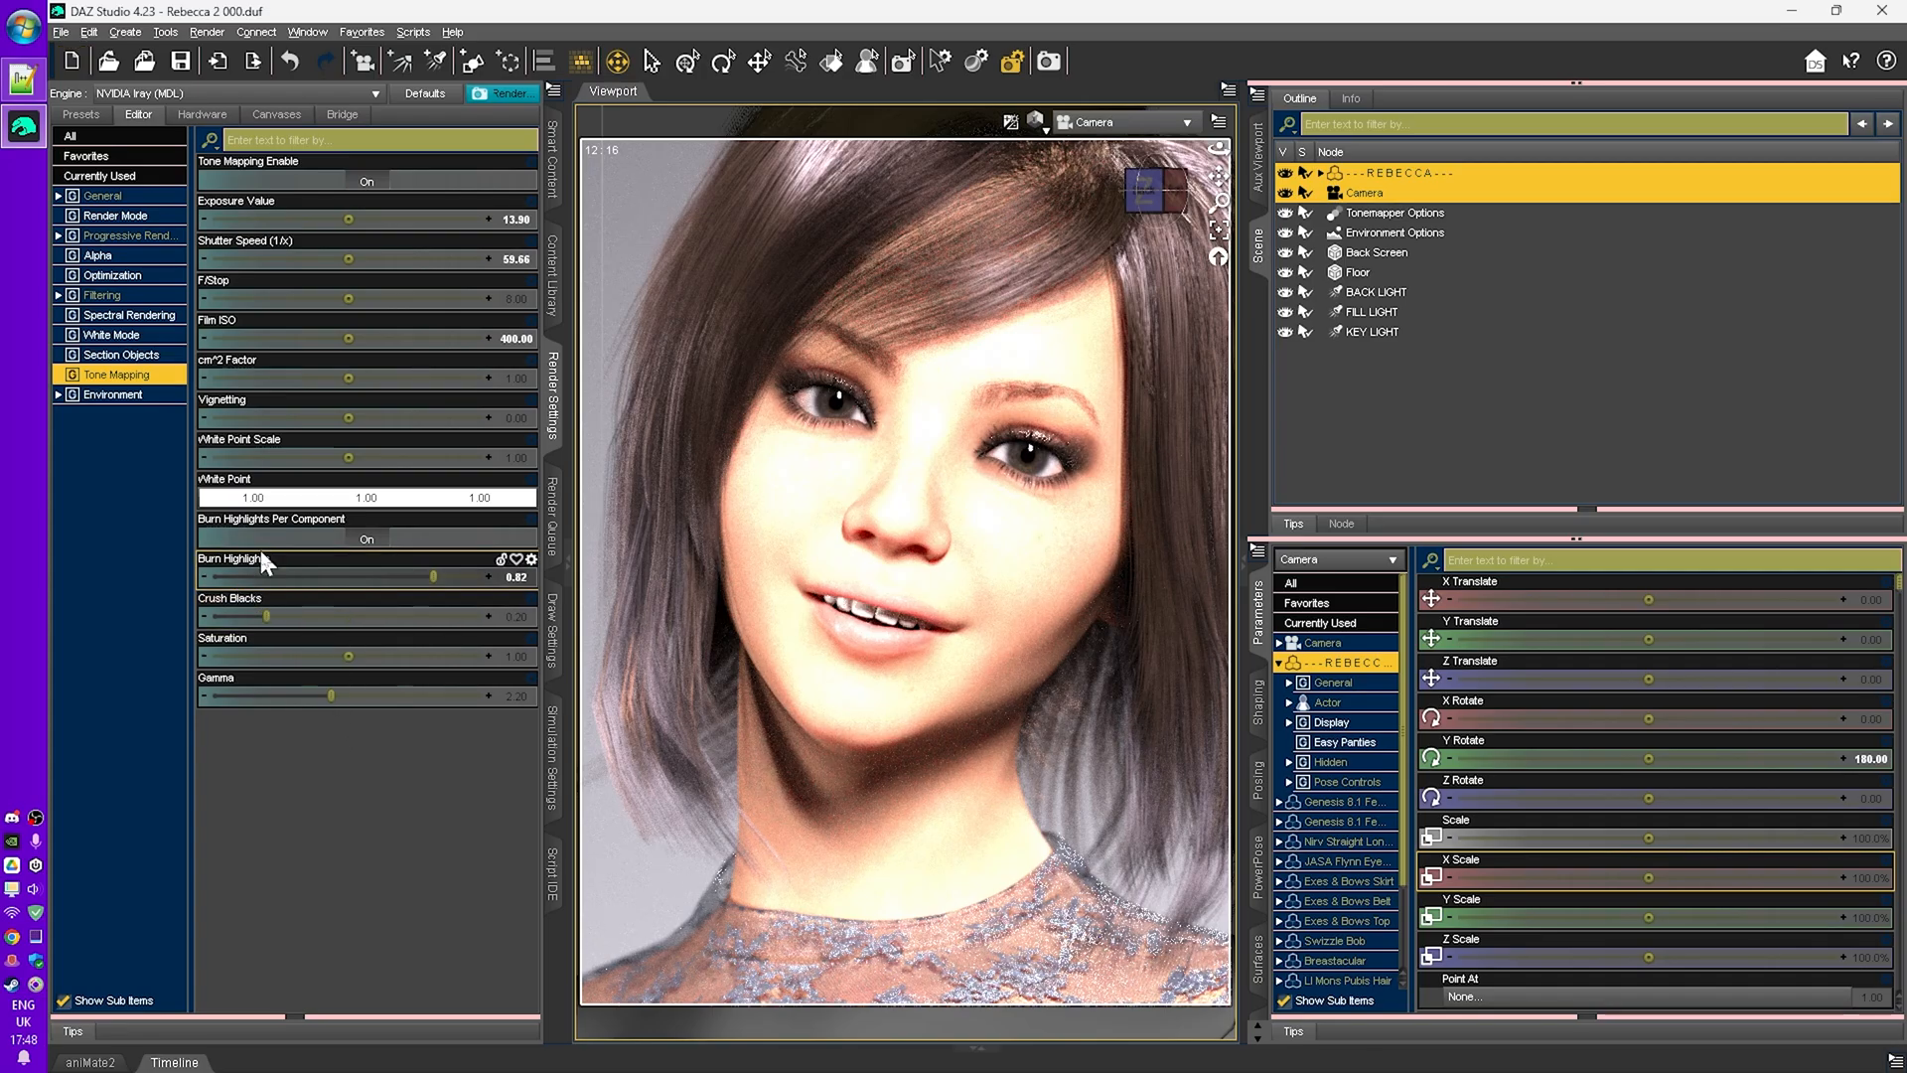
- Reset the shutter speed and burn highlights to their default values
alt+click(397, 263)
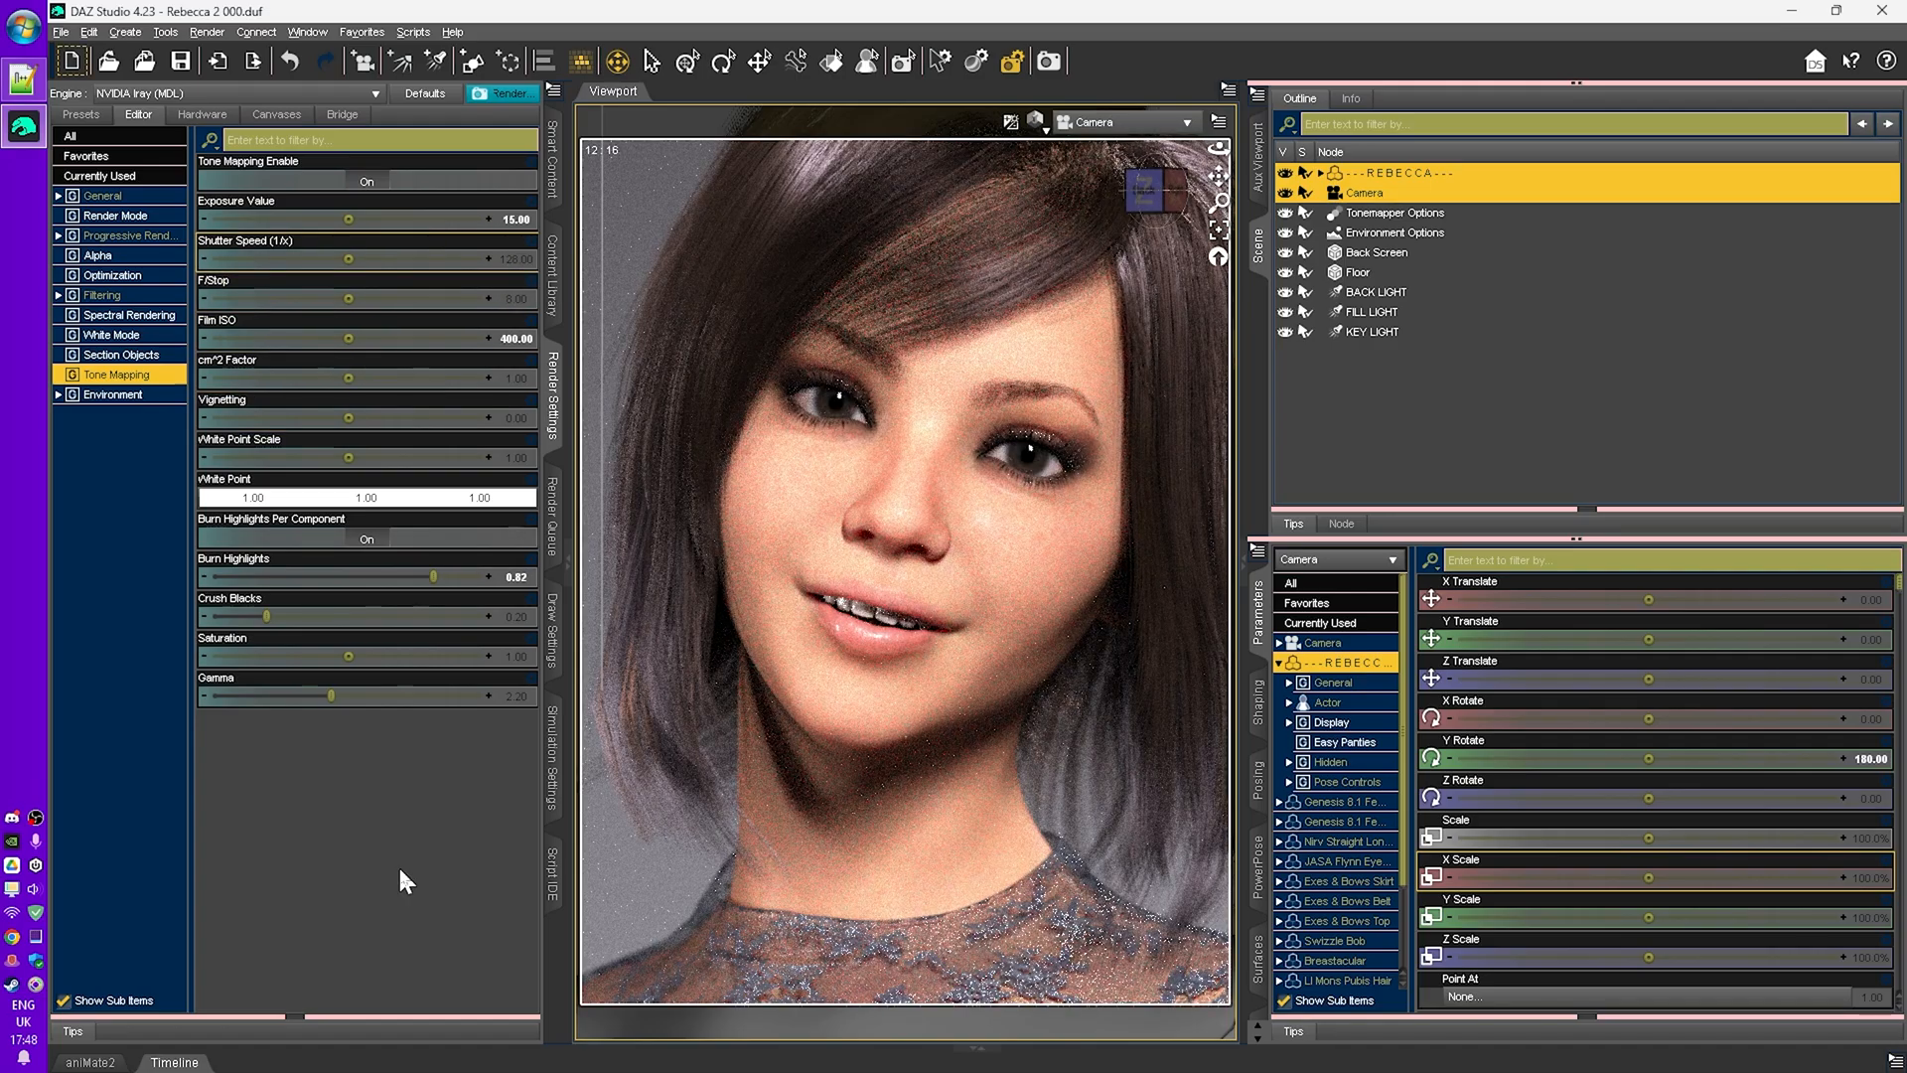
alt+click(274, 586)
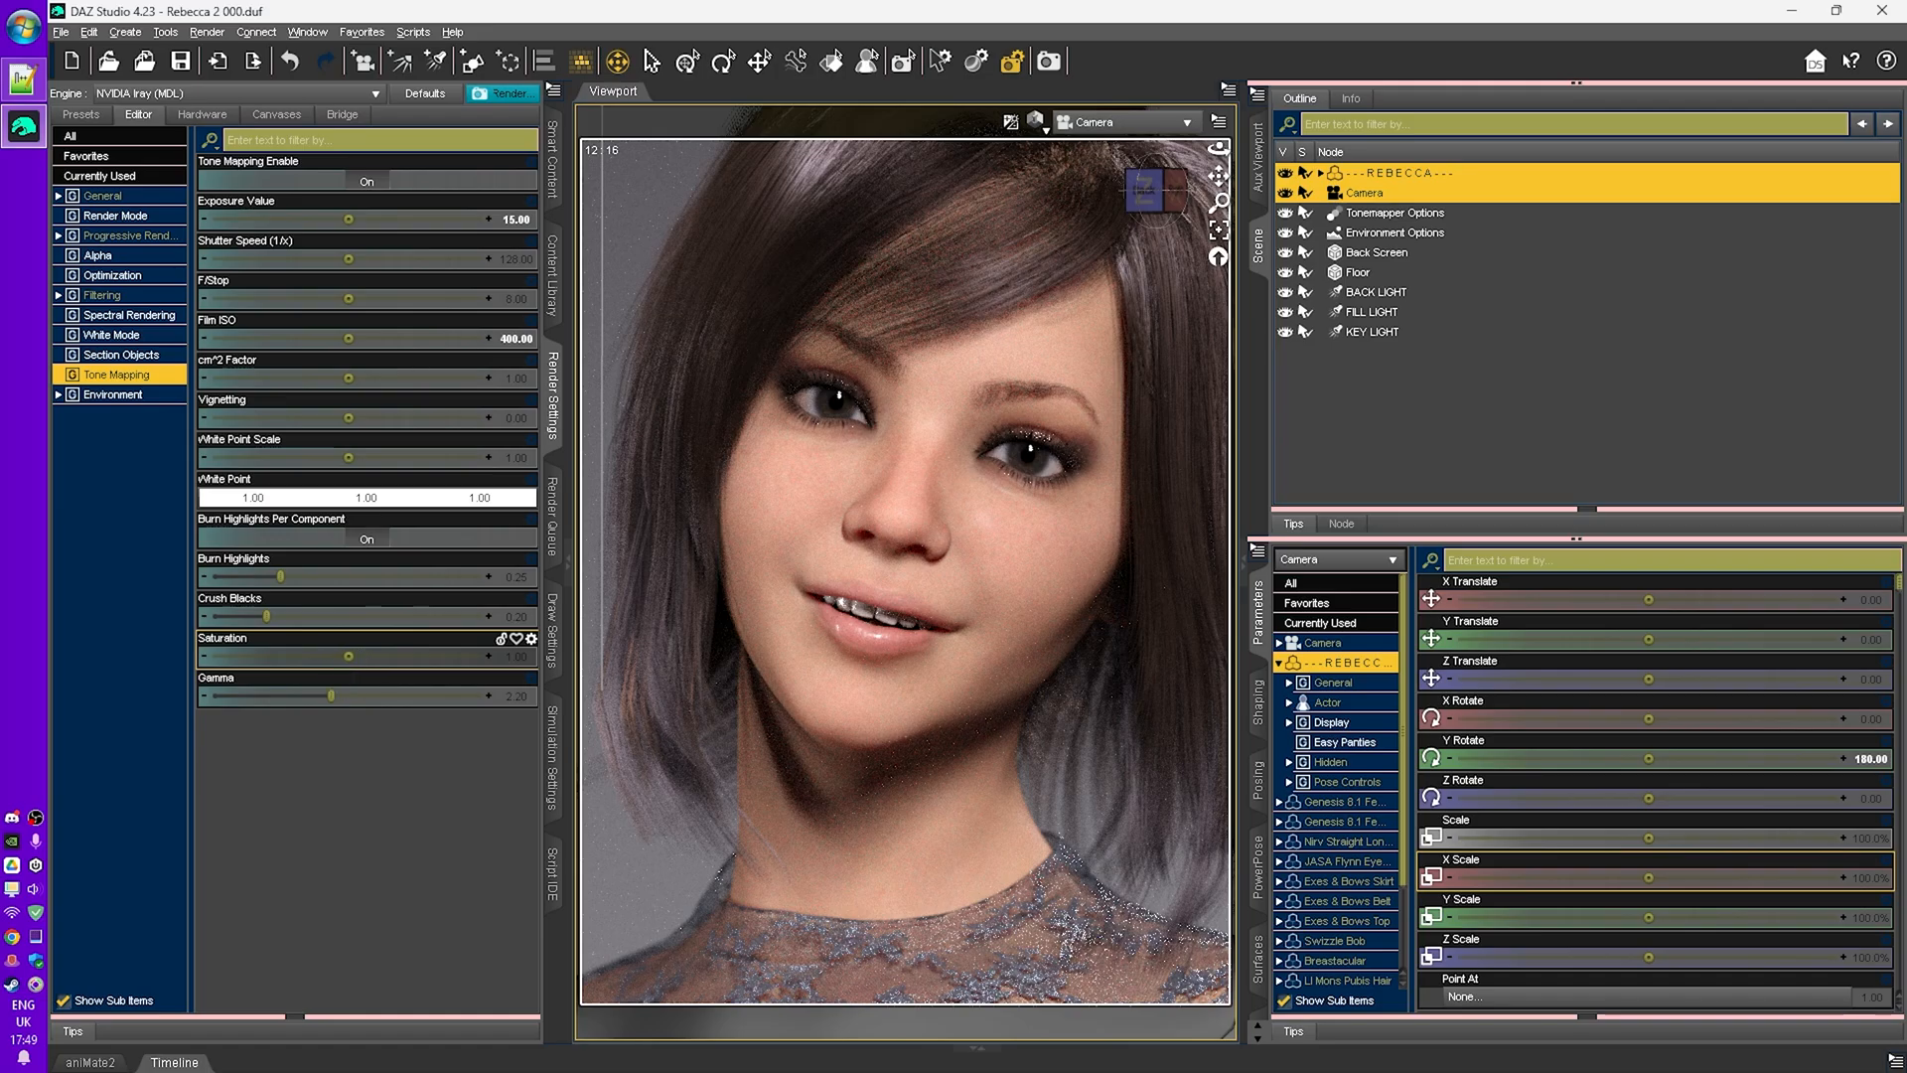
- Test a higher saturation of about 1.88 and a lower gamma of about 2.06, resetting each to default
mouse_move(349, 656)
mouse_down()
mouse_move(405, 657)
mouse_move(349, 657)
mouse_up()
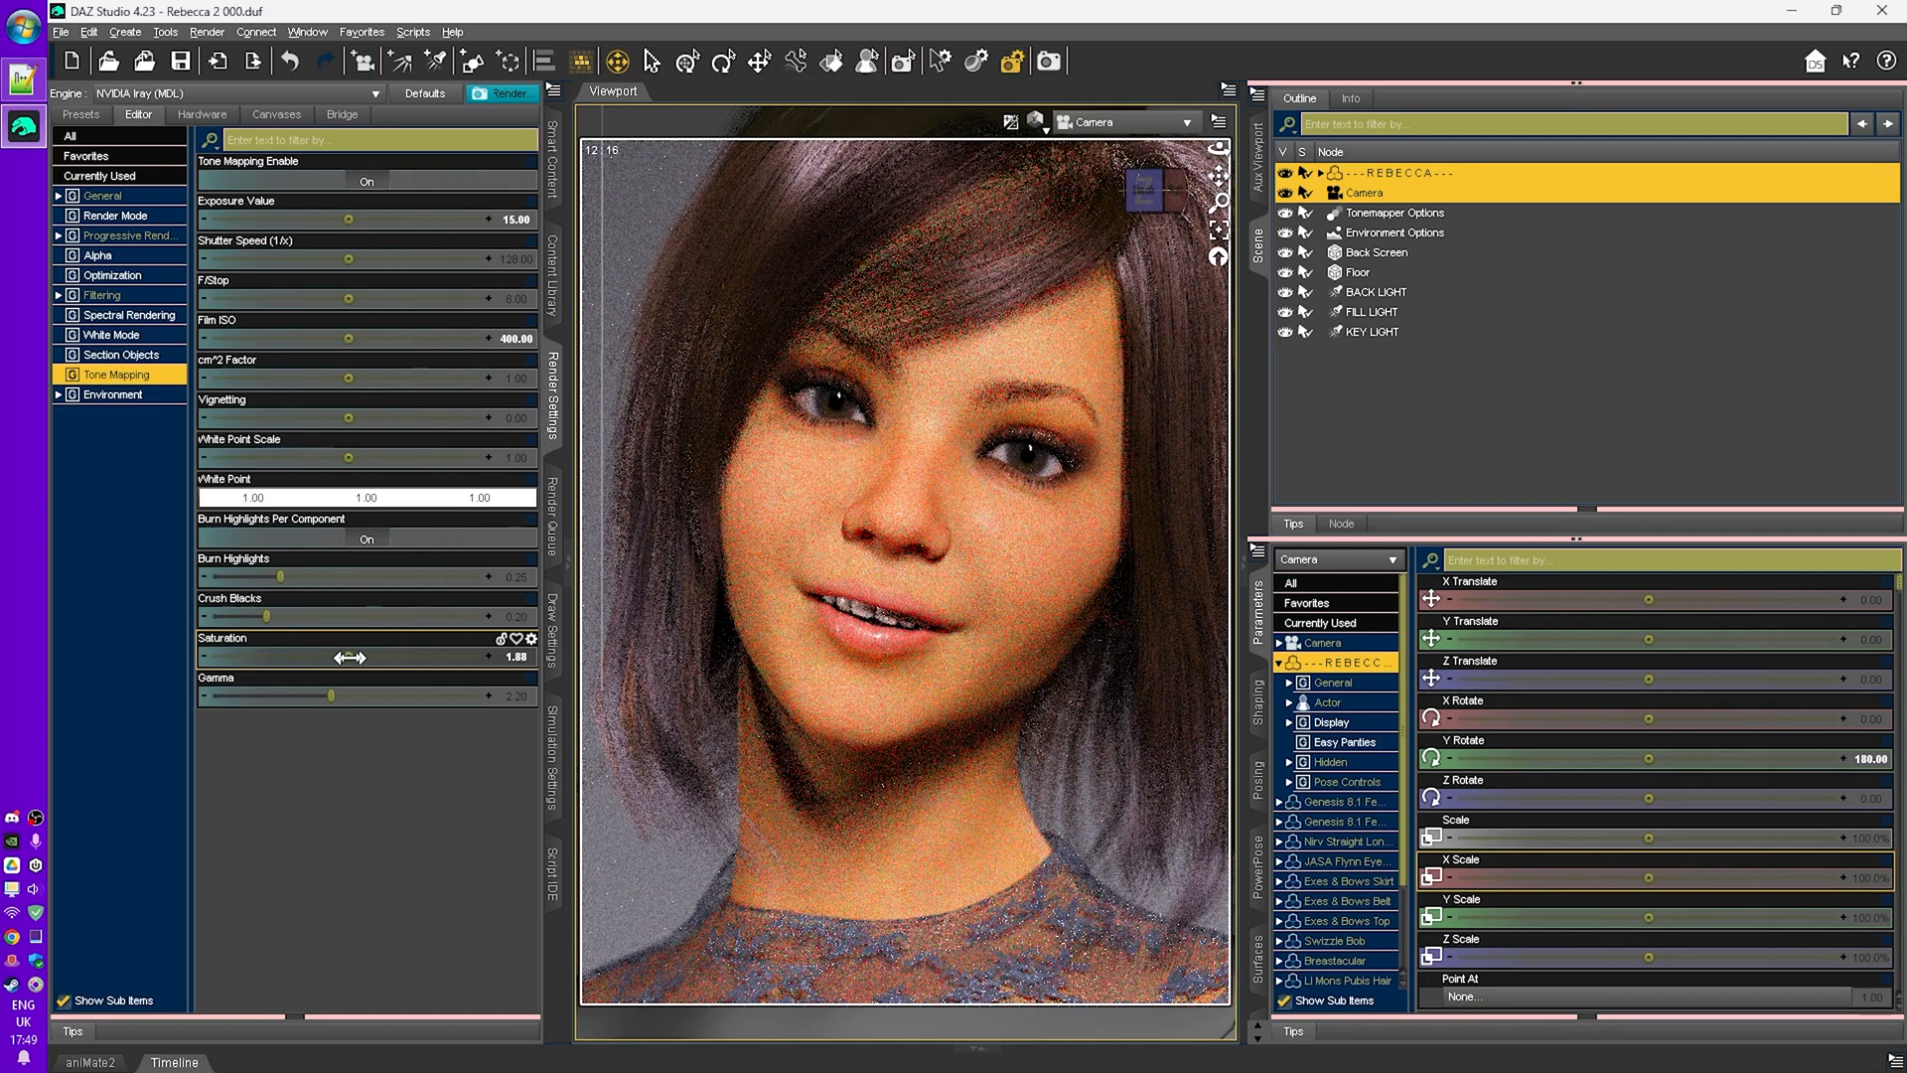
drag(349, 658, 417, 656)
alt+click(386, 663)
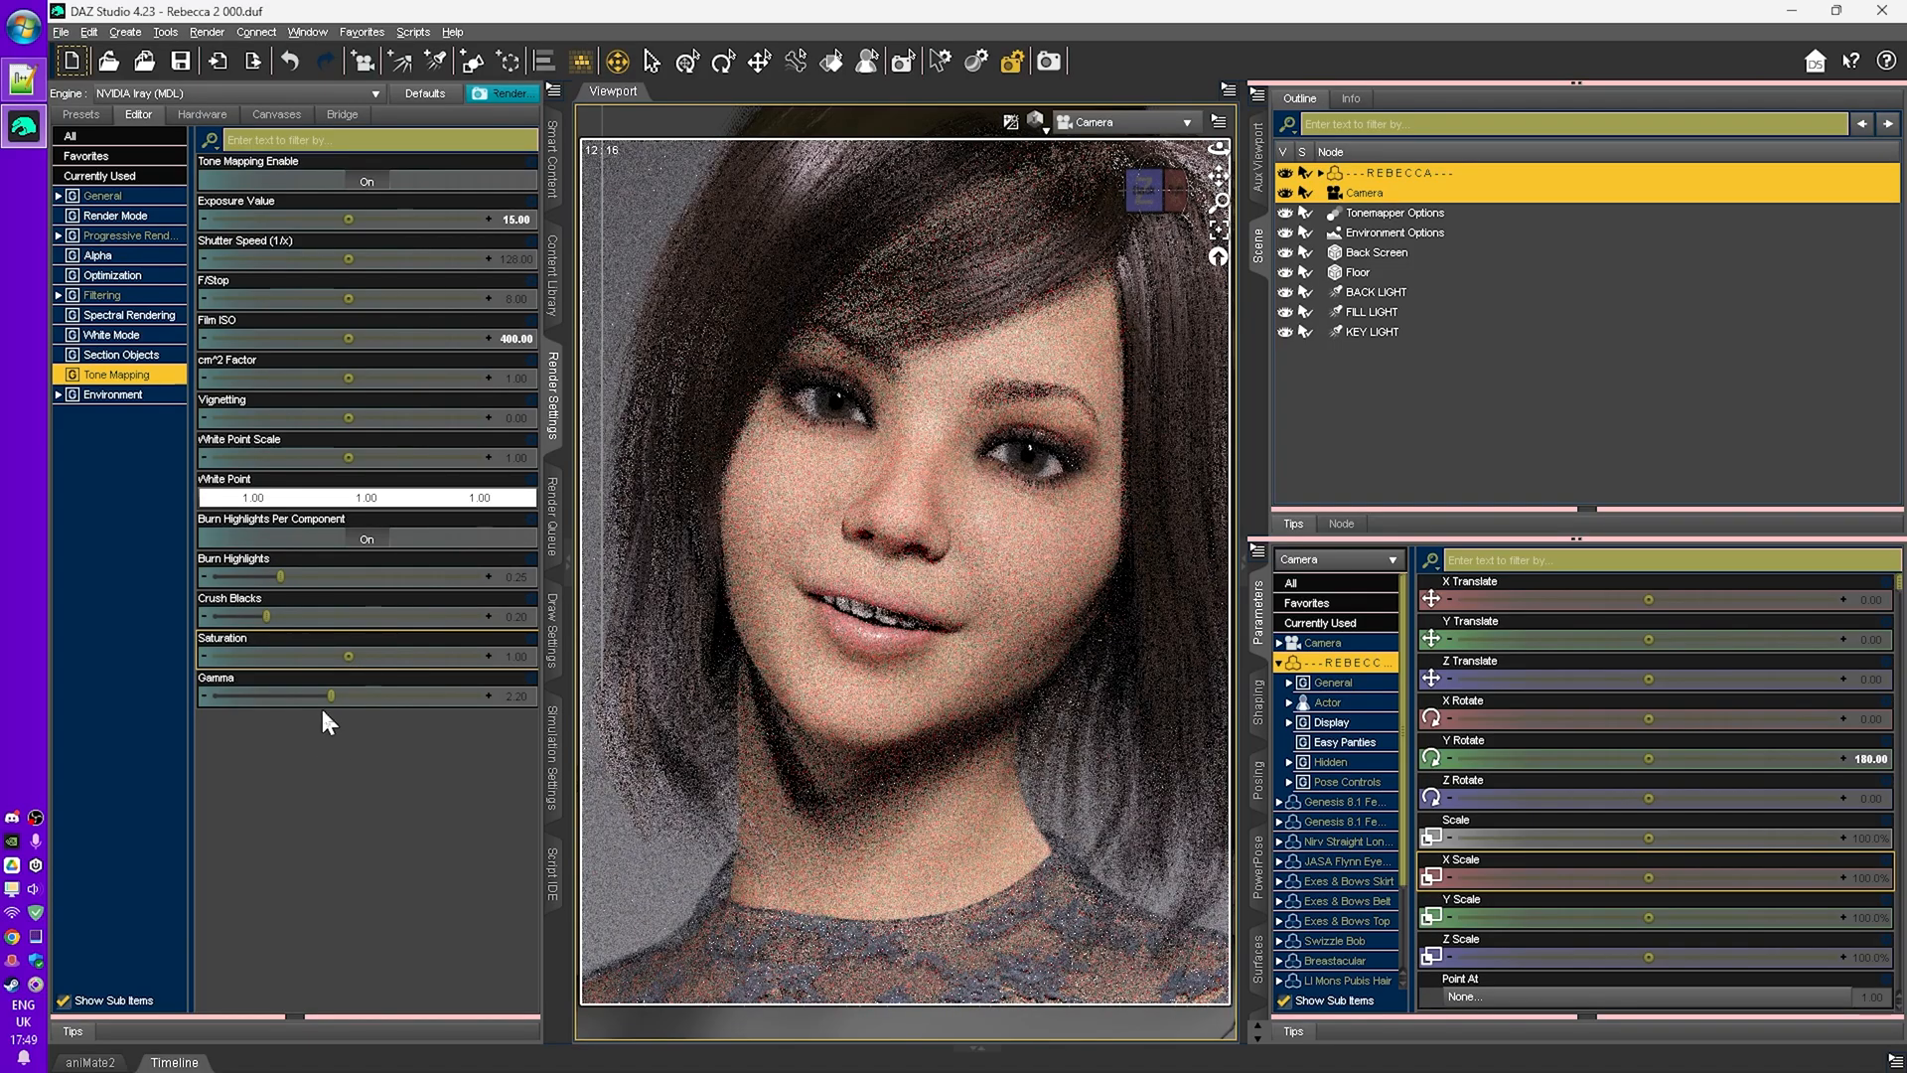
mouse_move(330, 694)
mouse_down()
mouse_move(451, 695)
mouse_move(271, 701)
mouse_move(323, 696)
mouse_up()
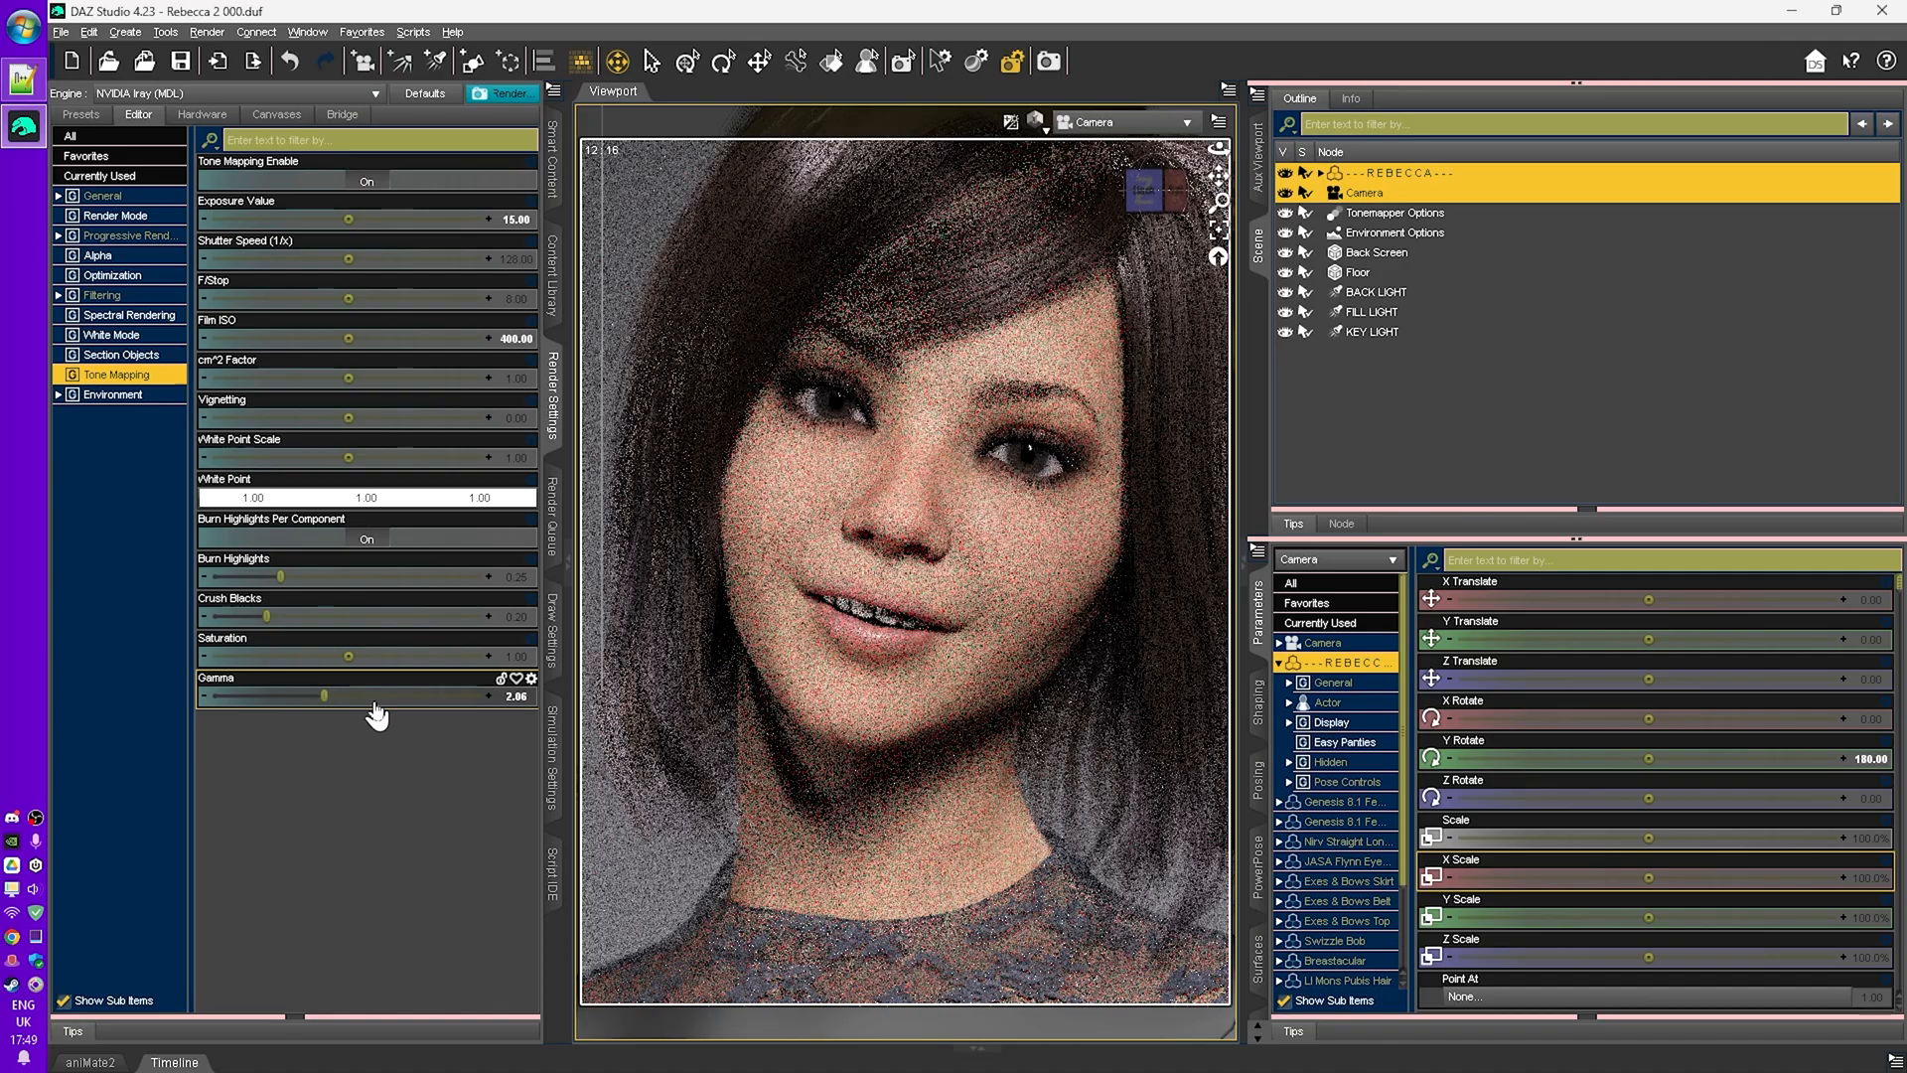
alt+click(375, 703)
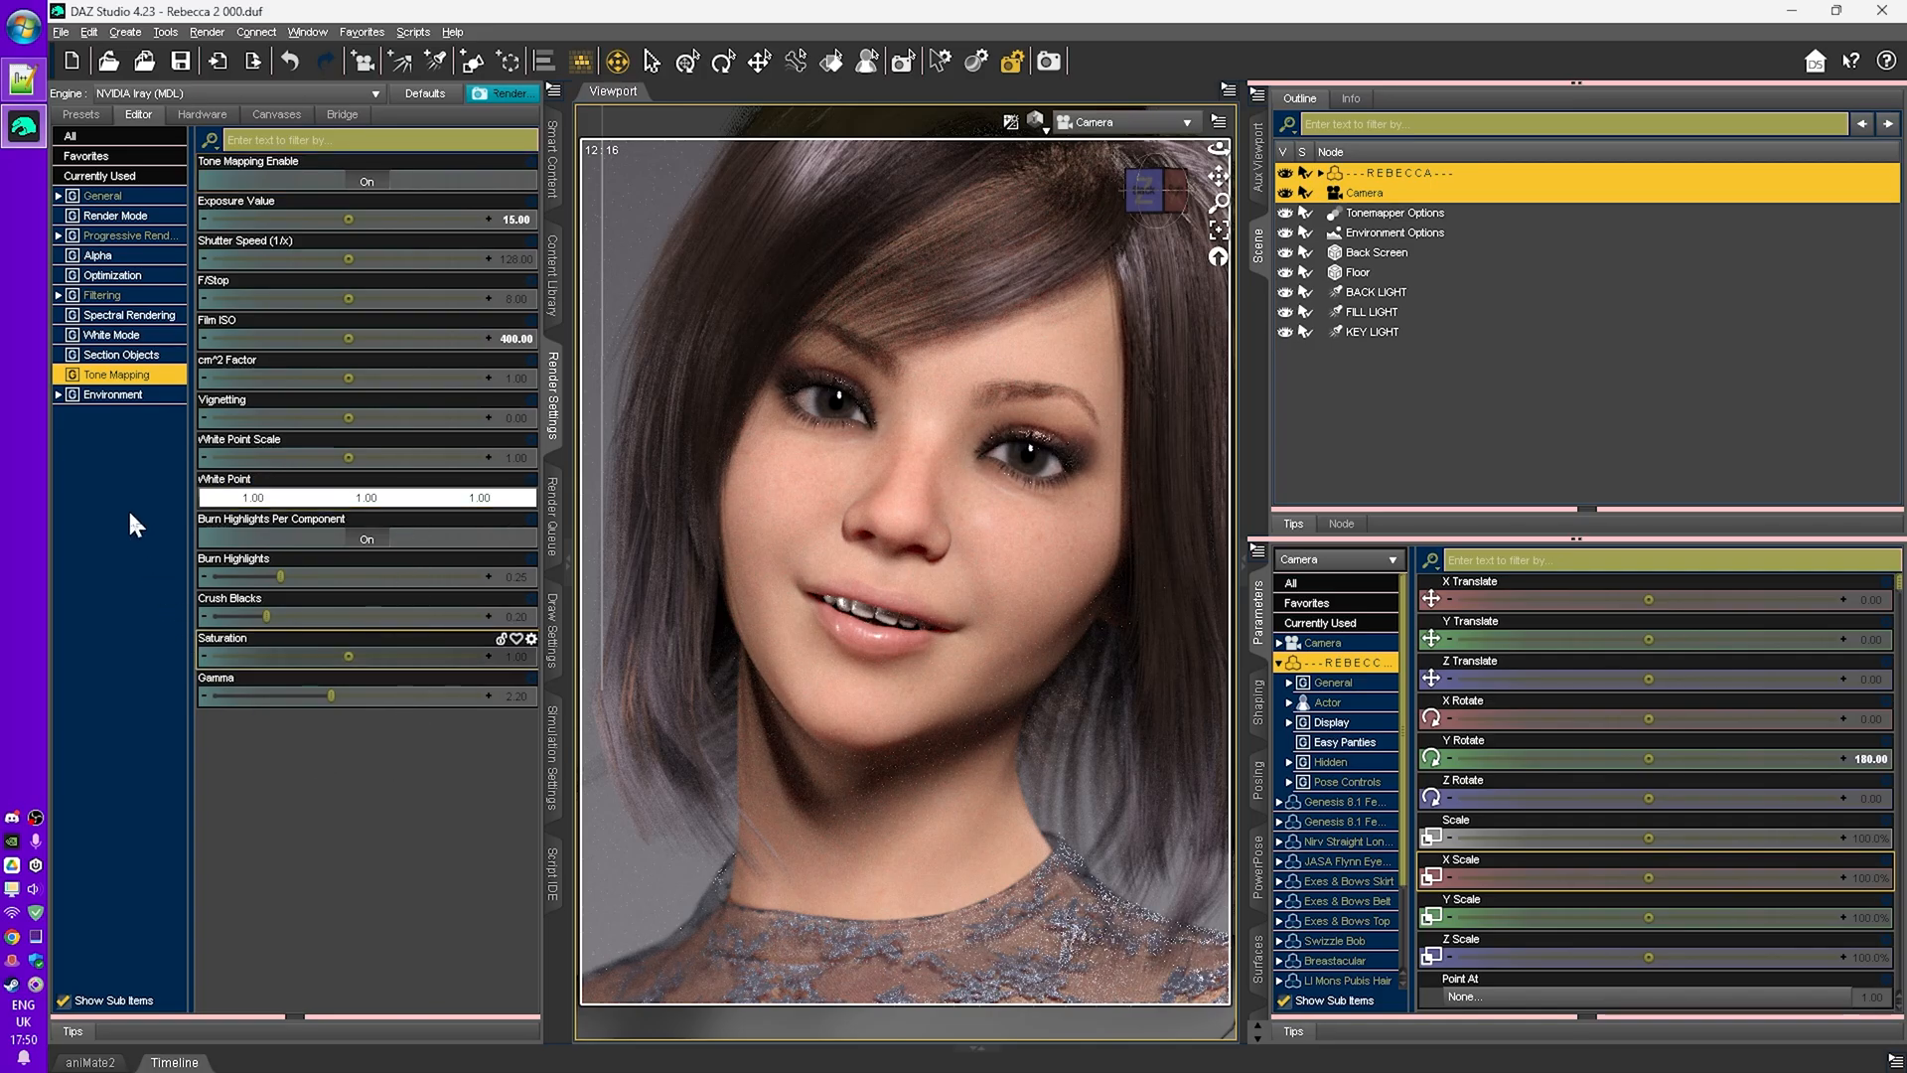
- Open the Environment settings and inspect the environment mode options
click(112, 396)
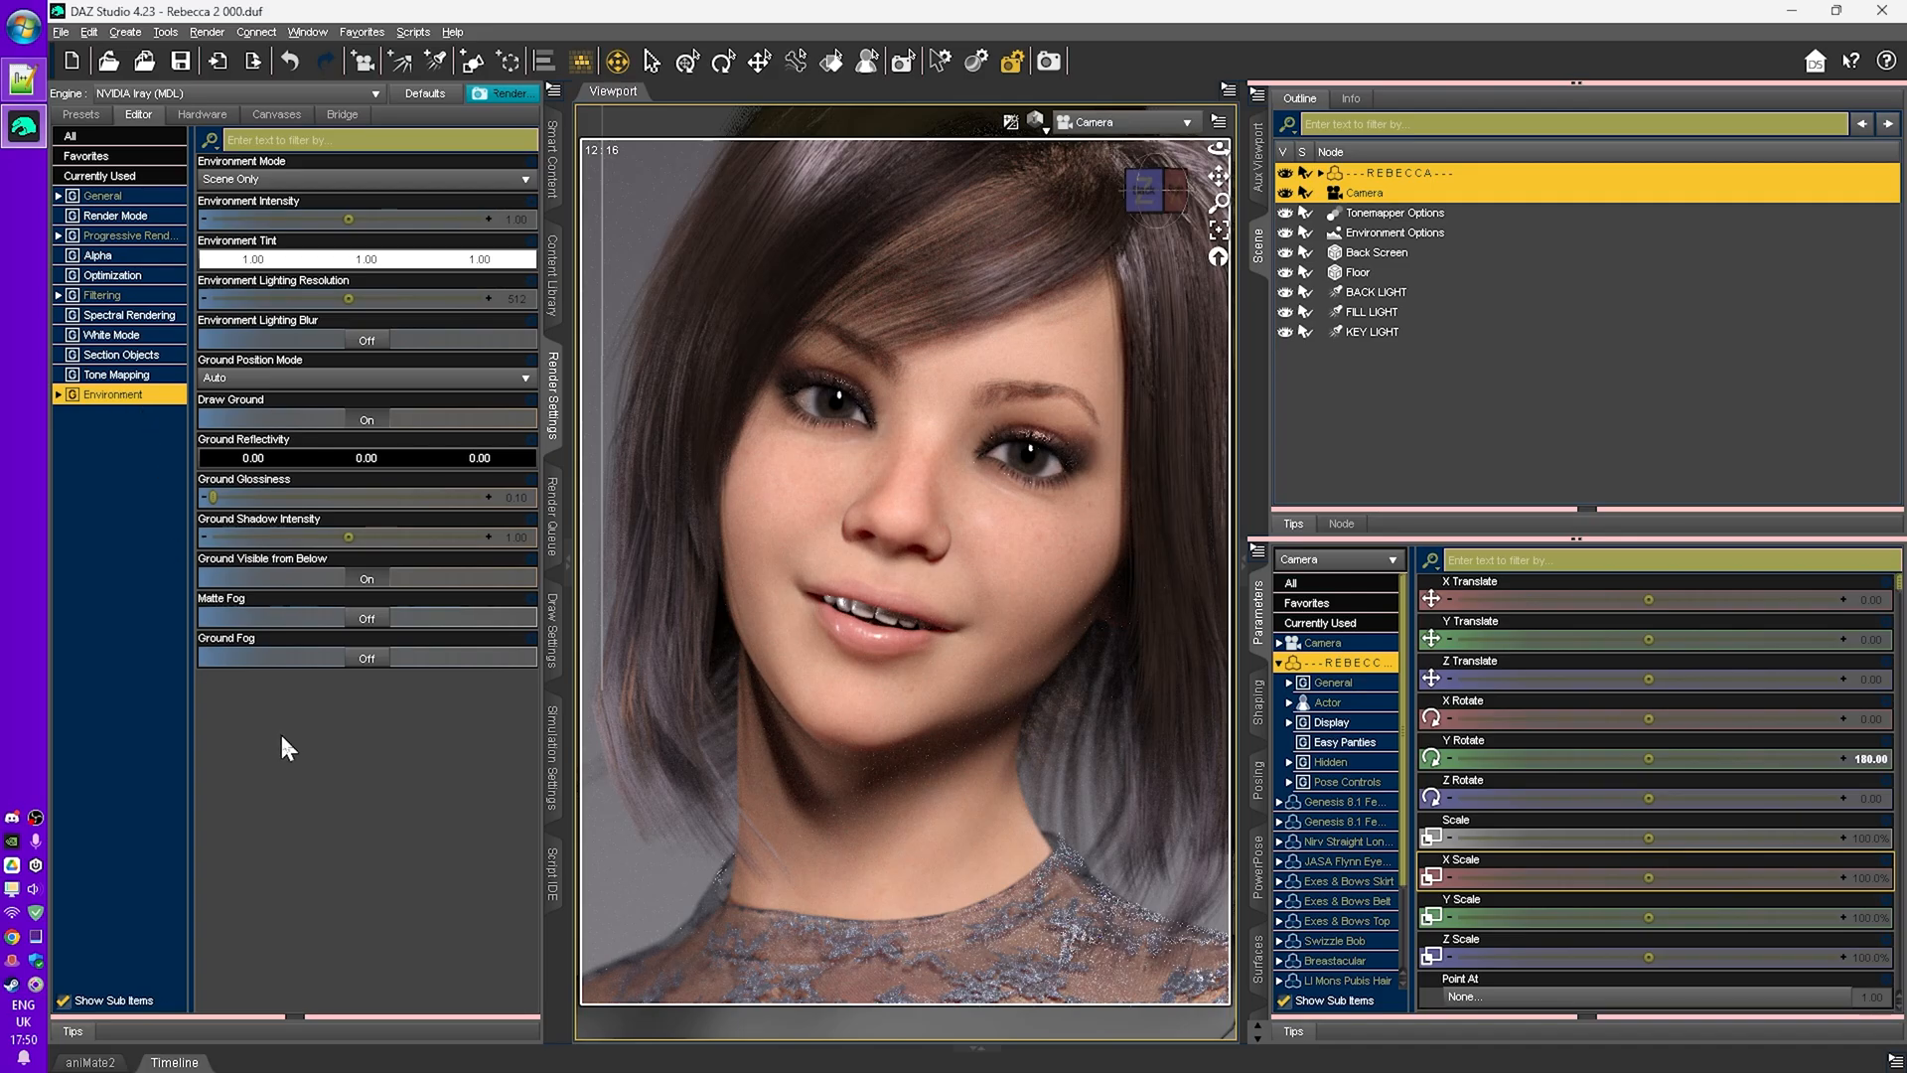
click(263, 184)
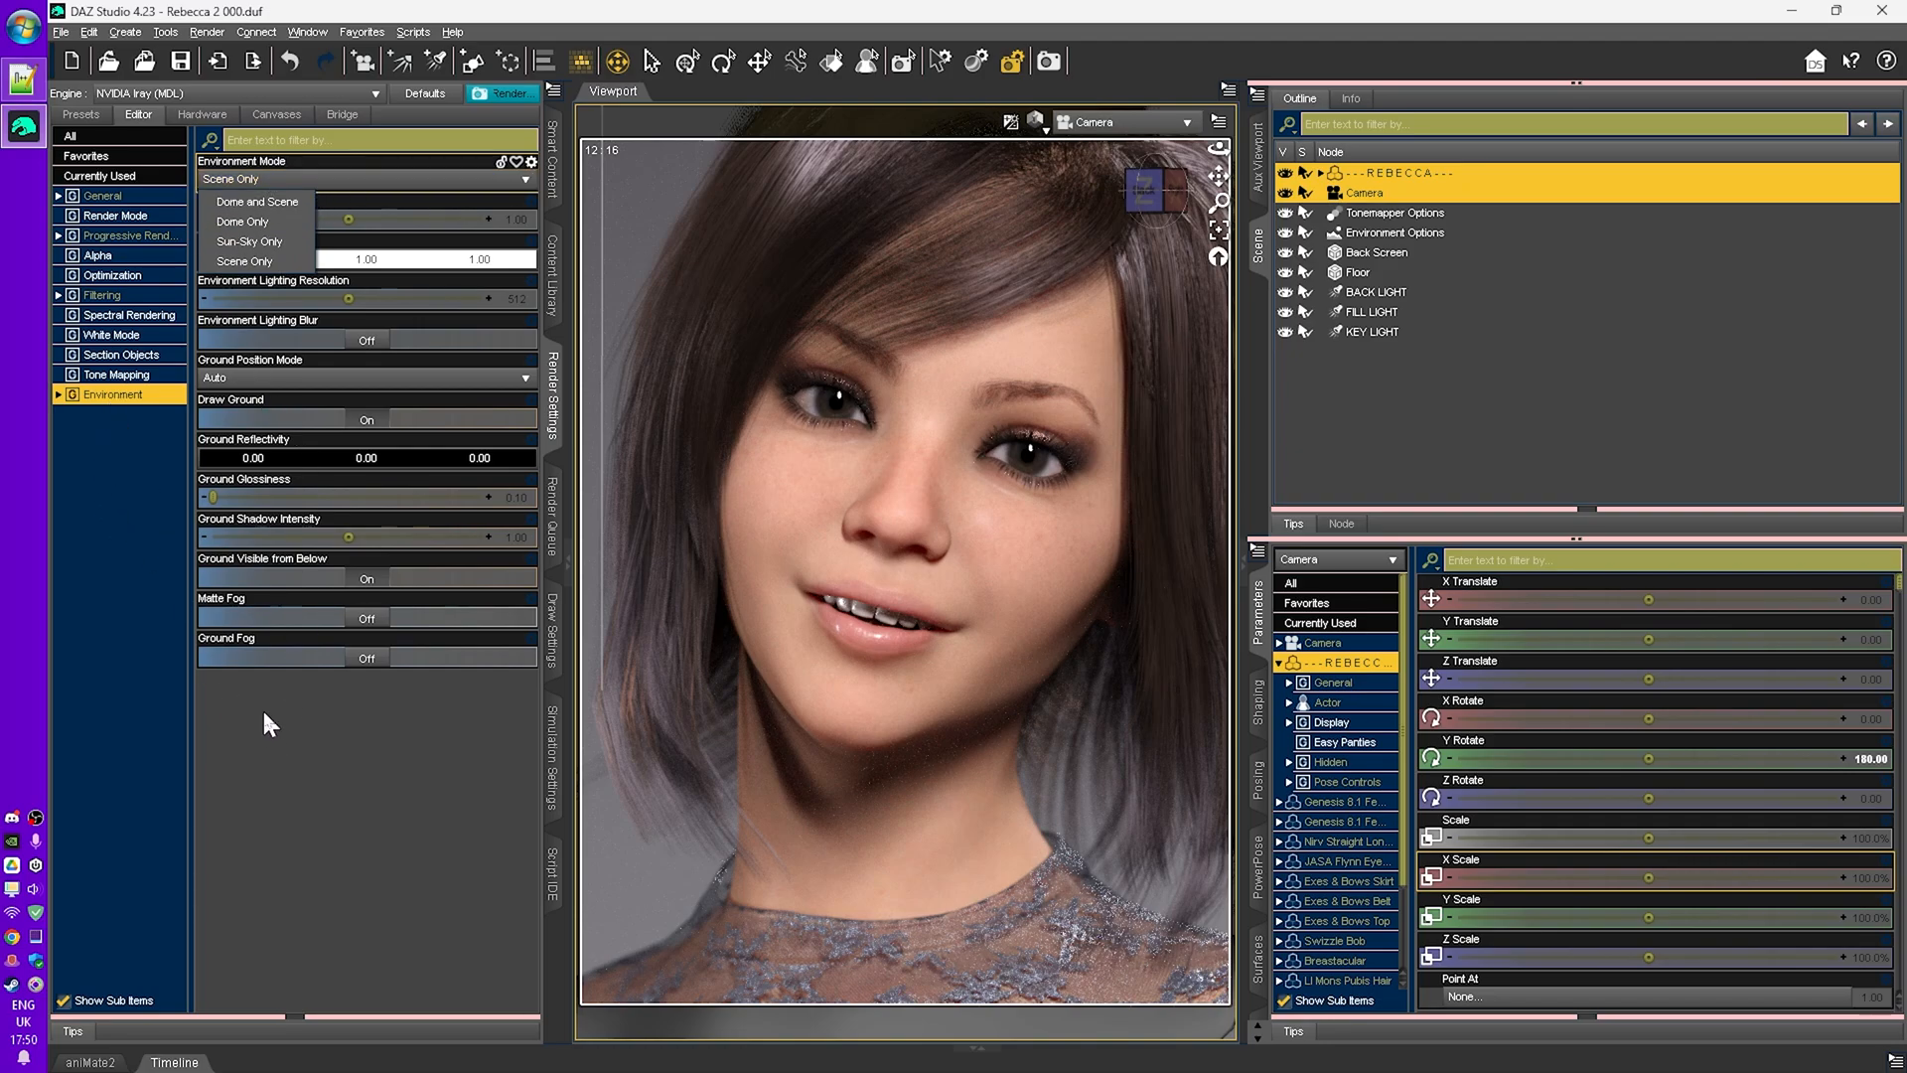
click(279, 183)
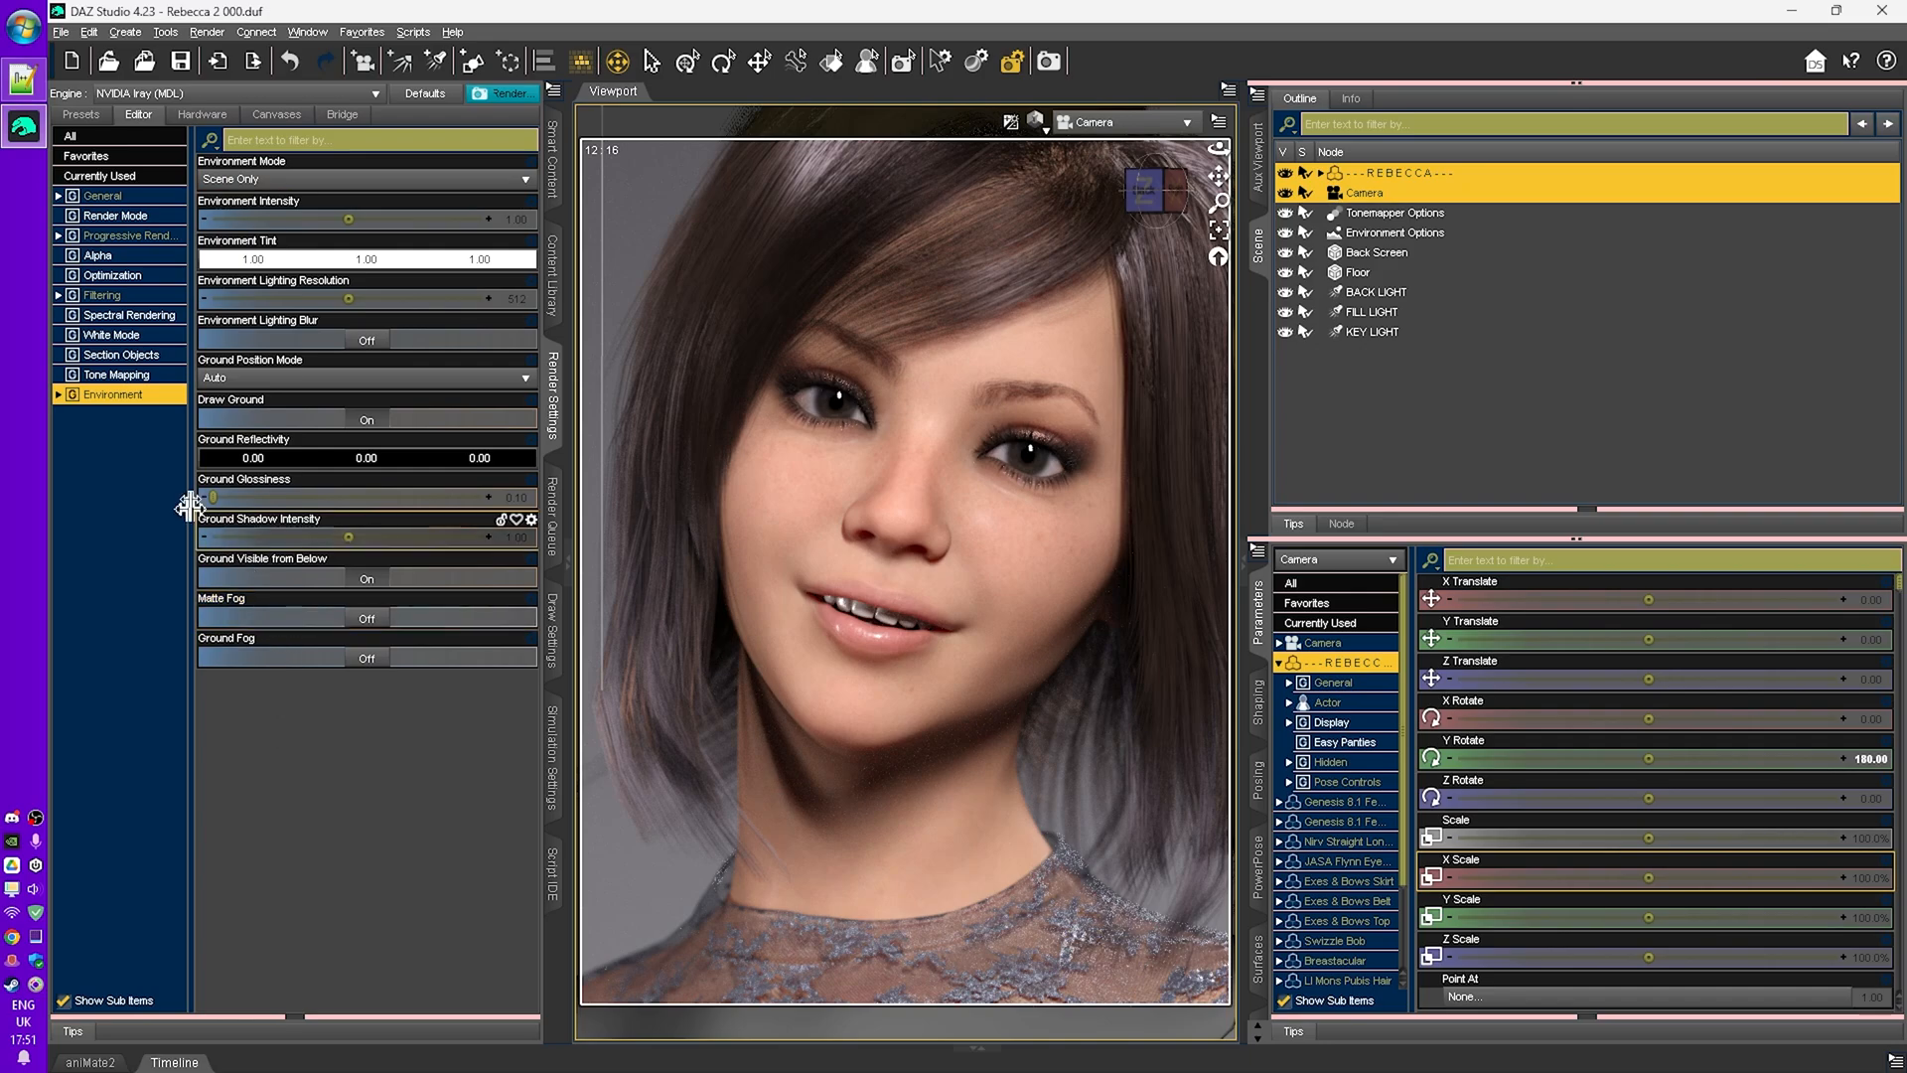
- Render the scene and snap the render window to the right half of the screen
click(79, 139)
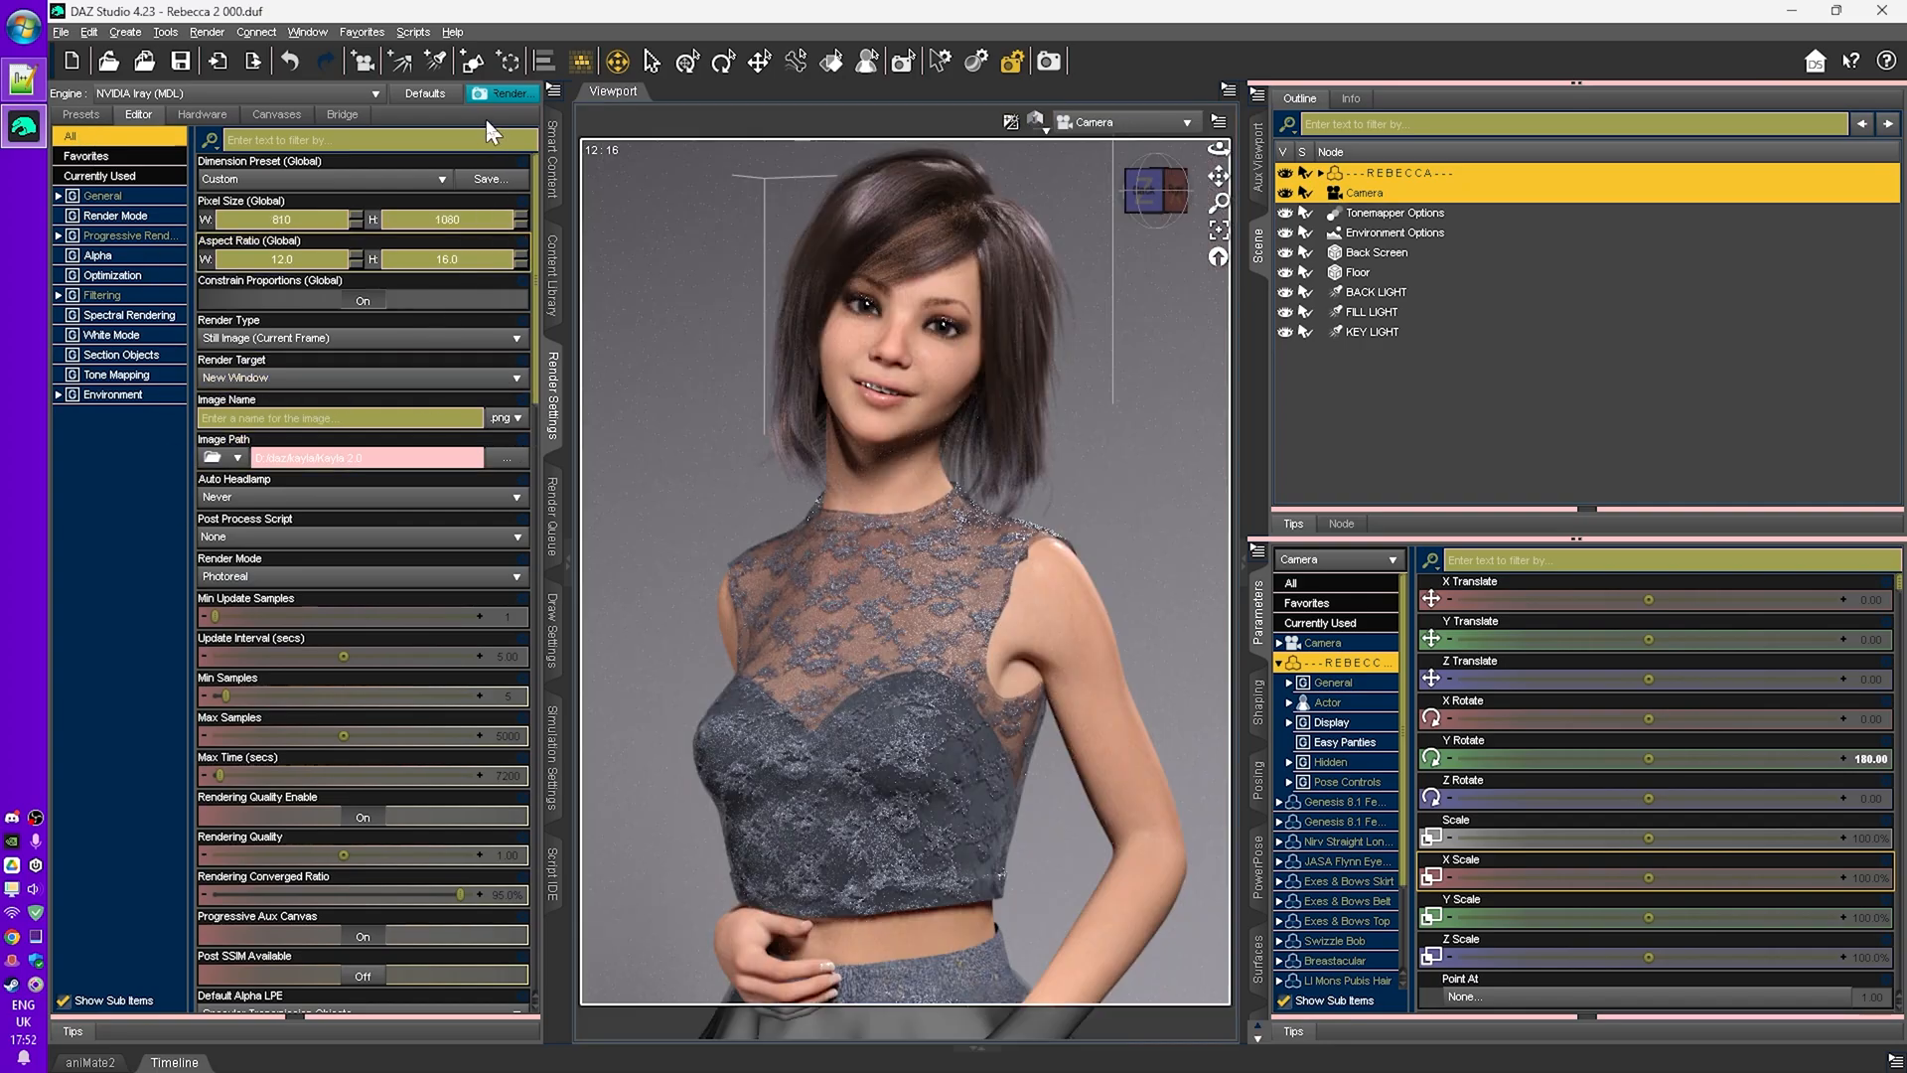
click(511, 95)
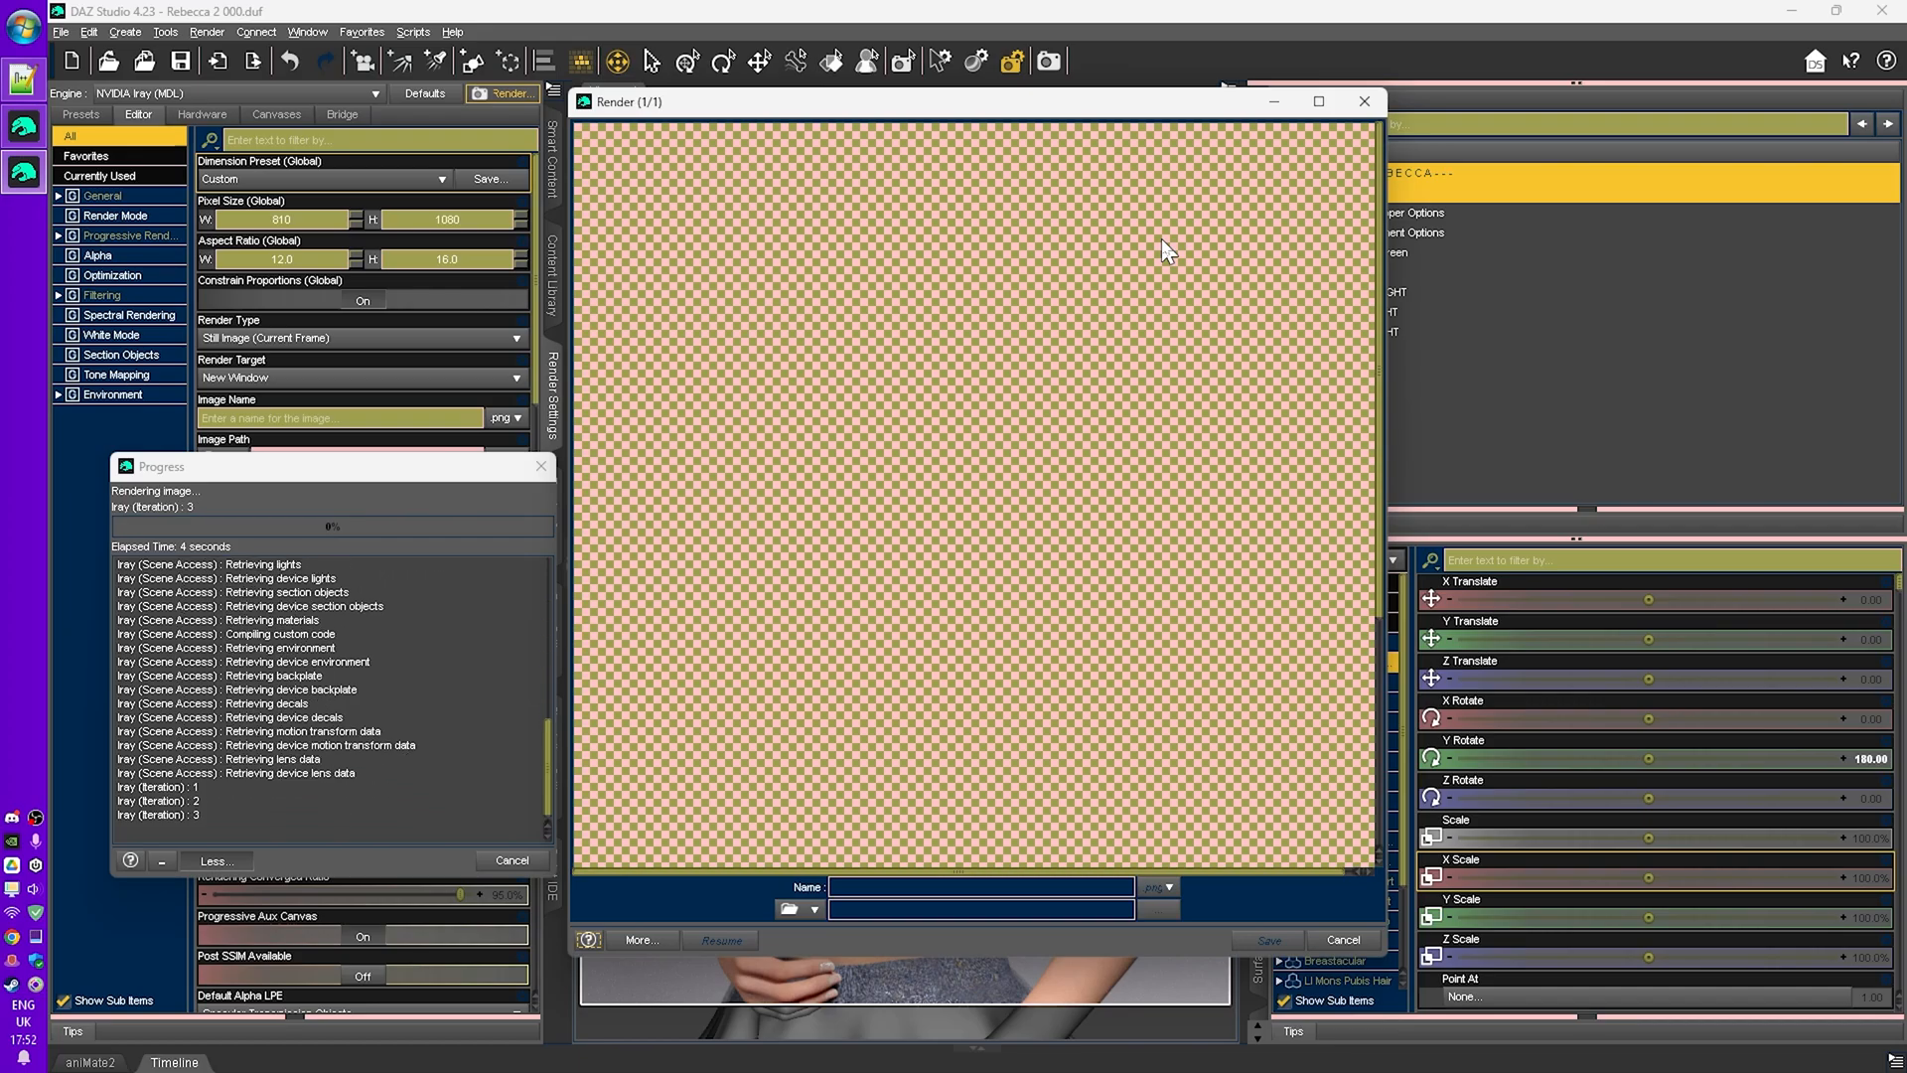
key(super+Right)
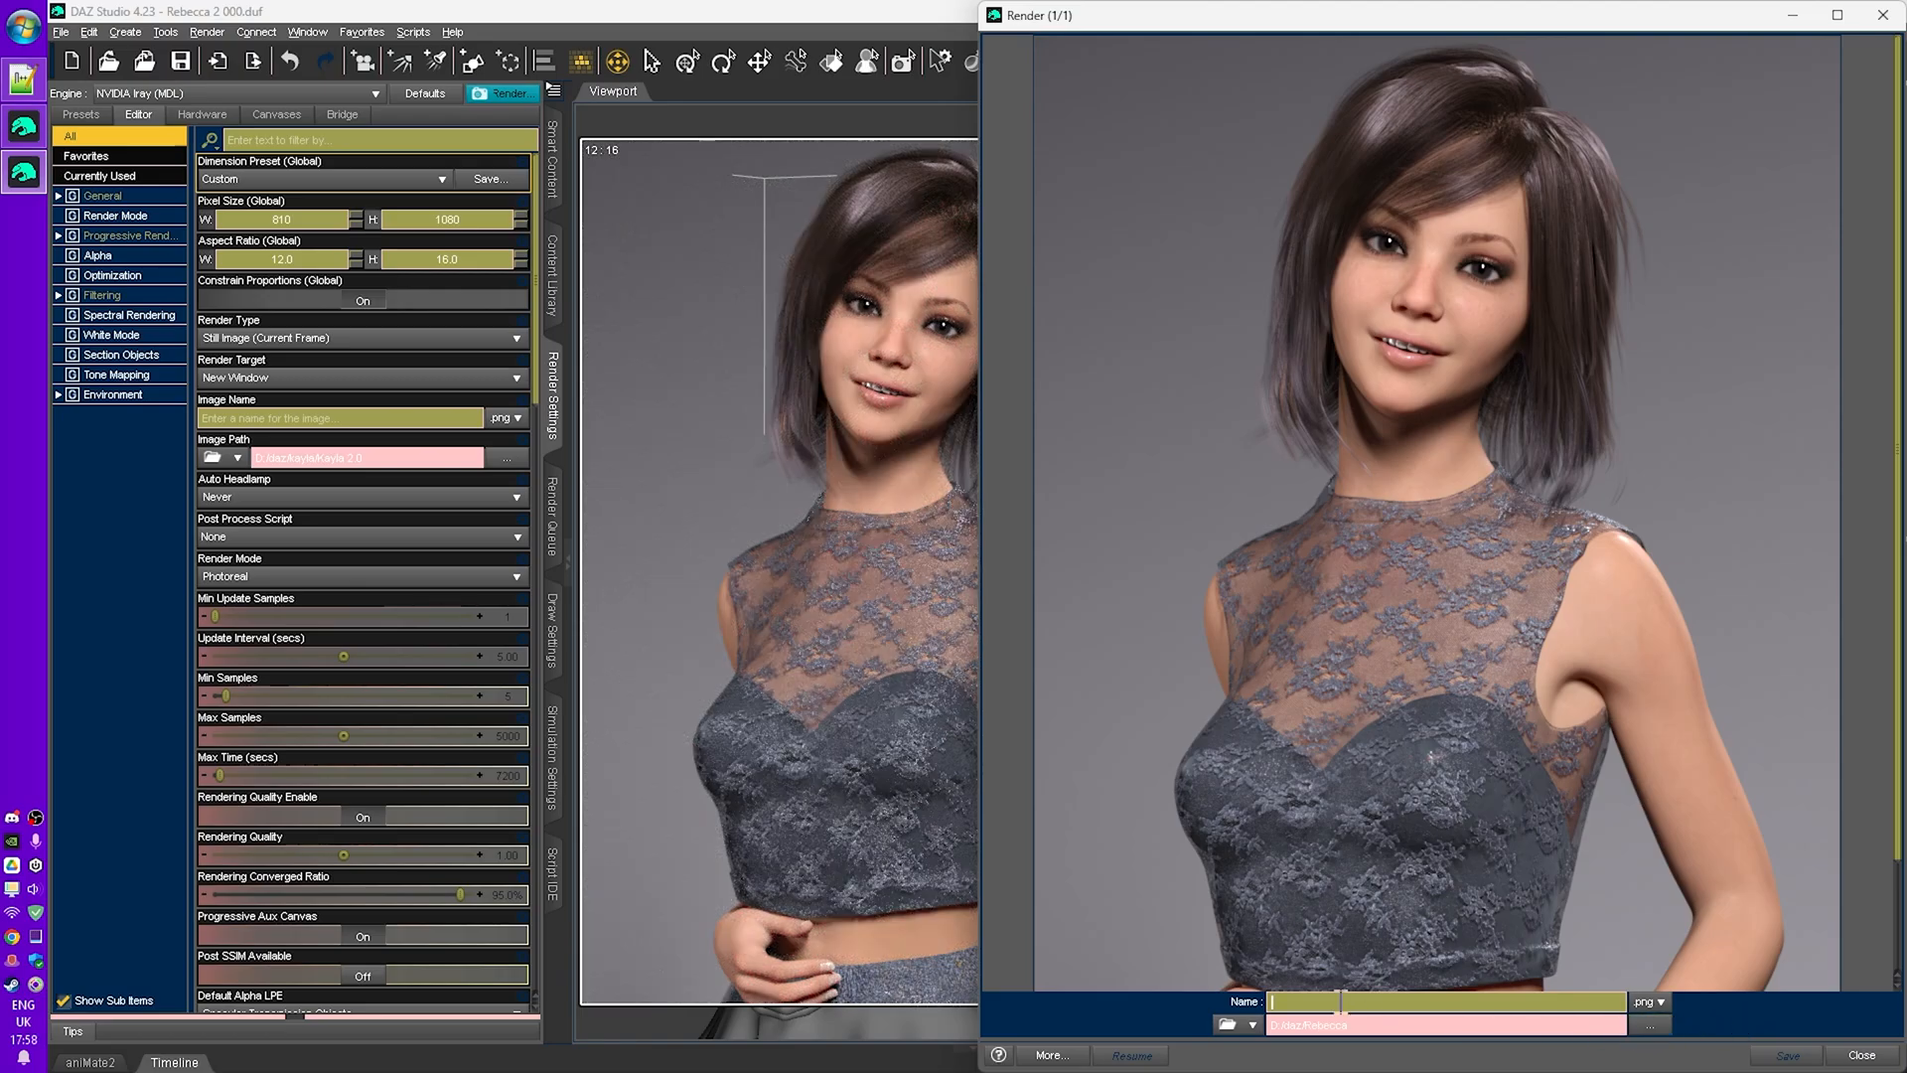
- Name the rendered image rebecca video demo 1
click(1316, 1003)
text(rebecca video demo 1)
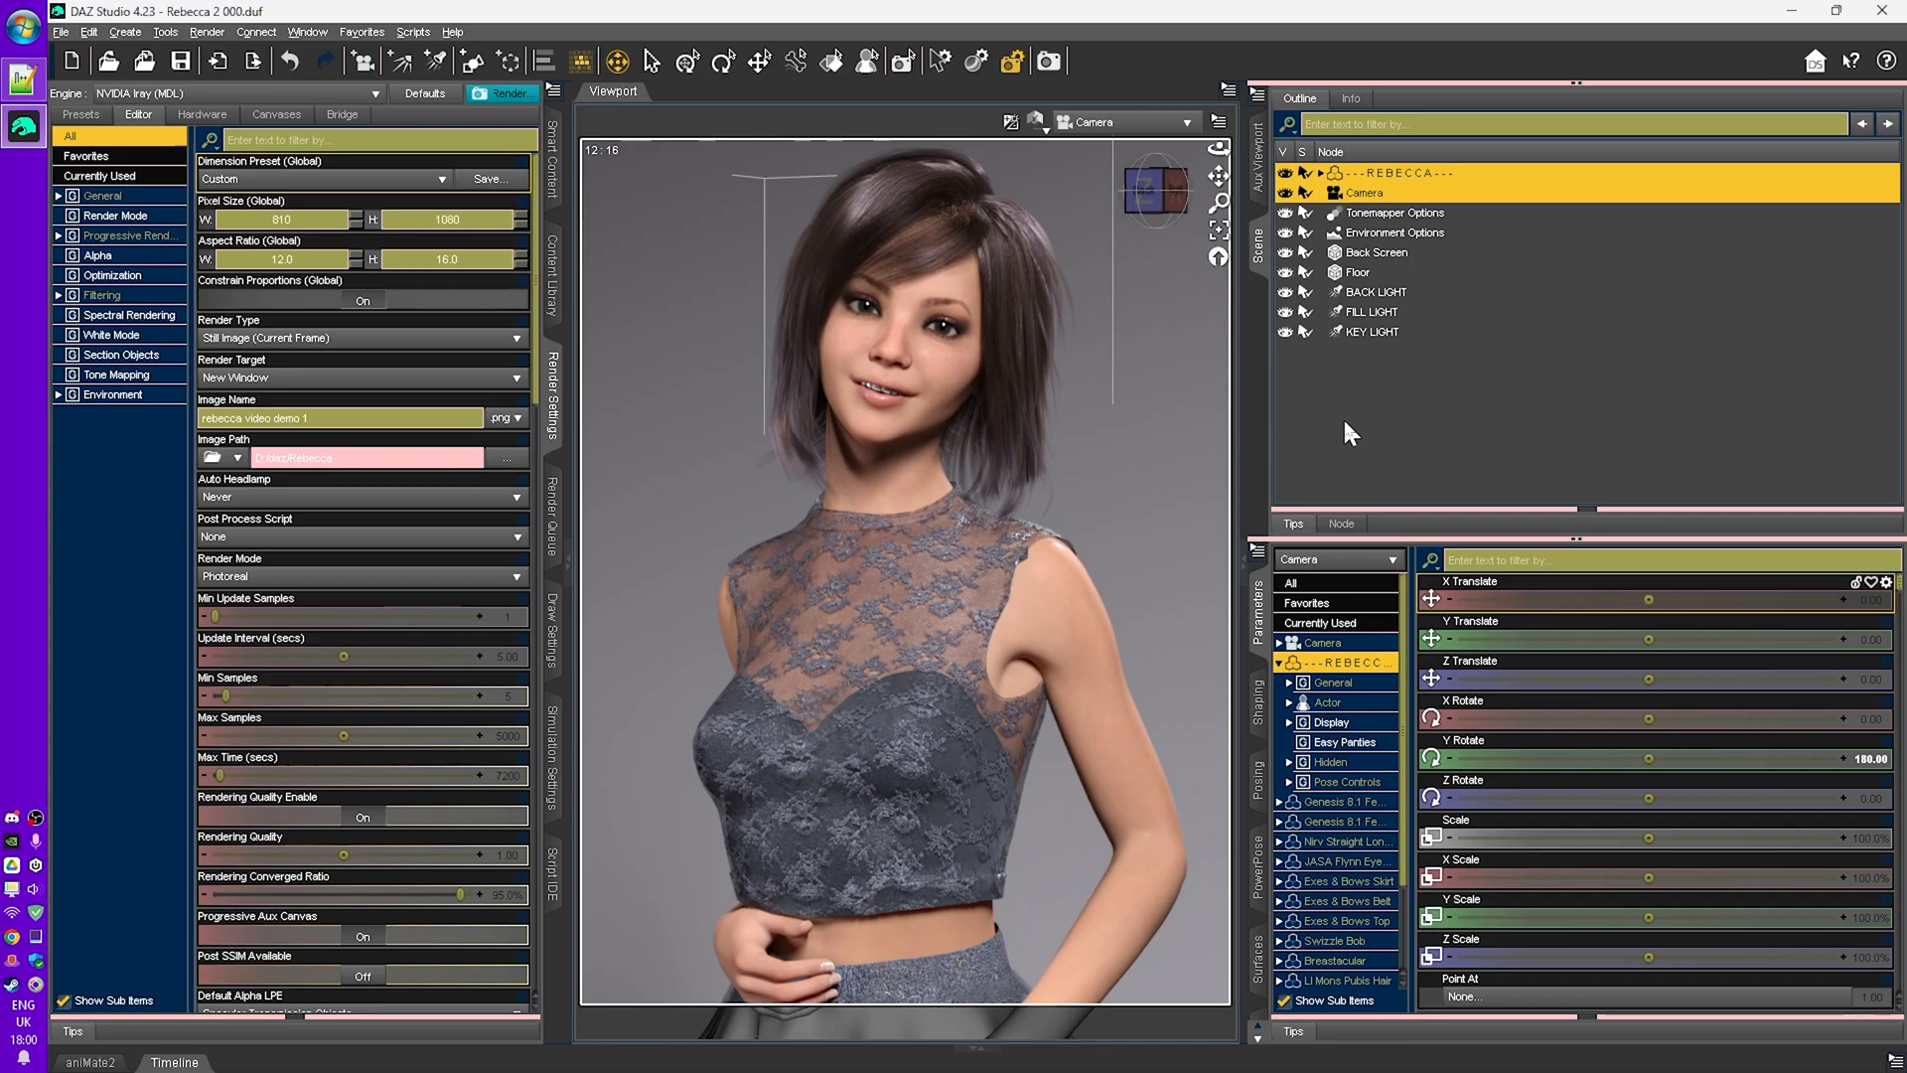
- Hide the key, fill and back lights in the scene
click(1285, 332)
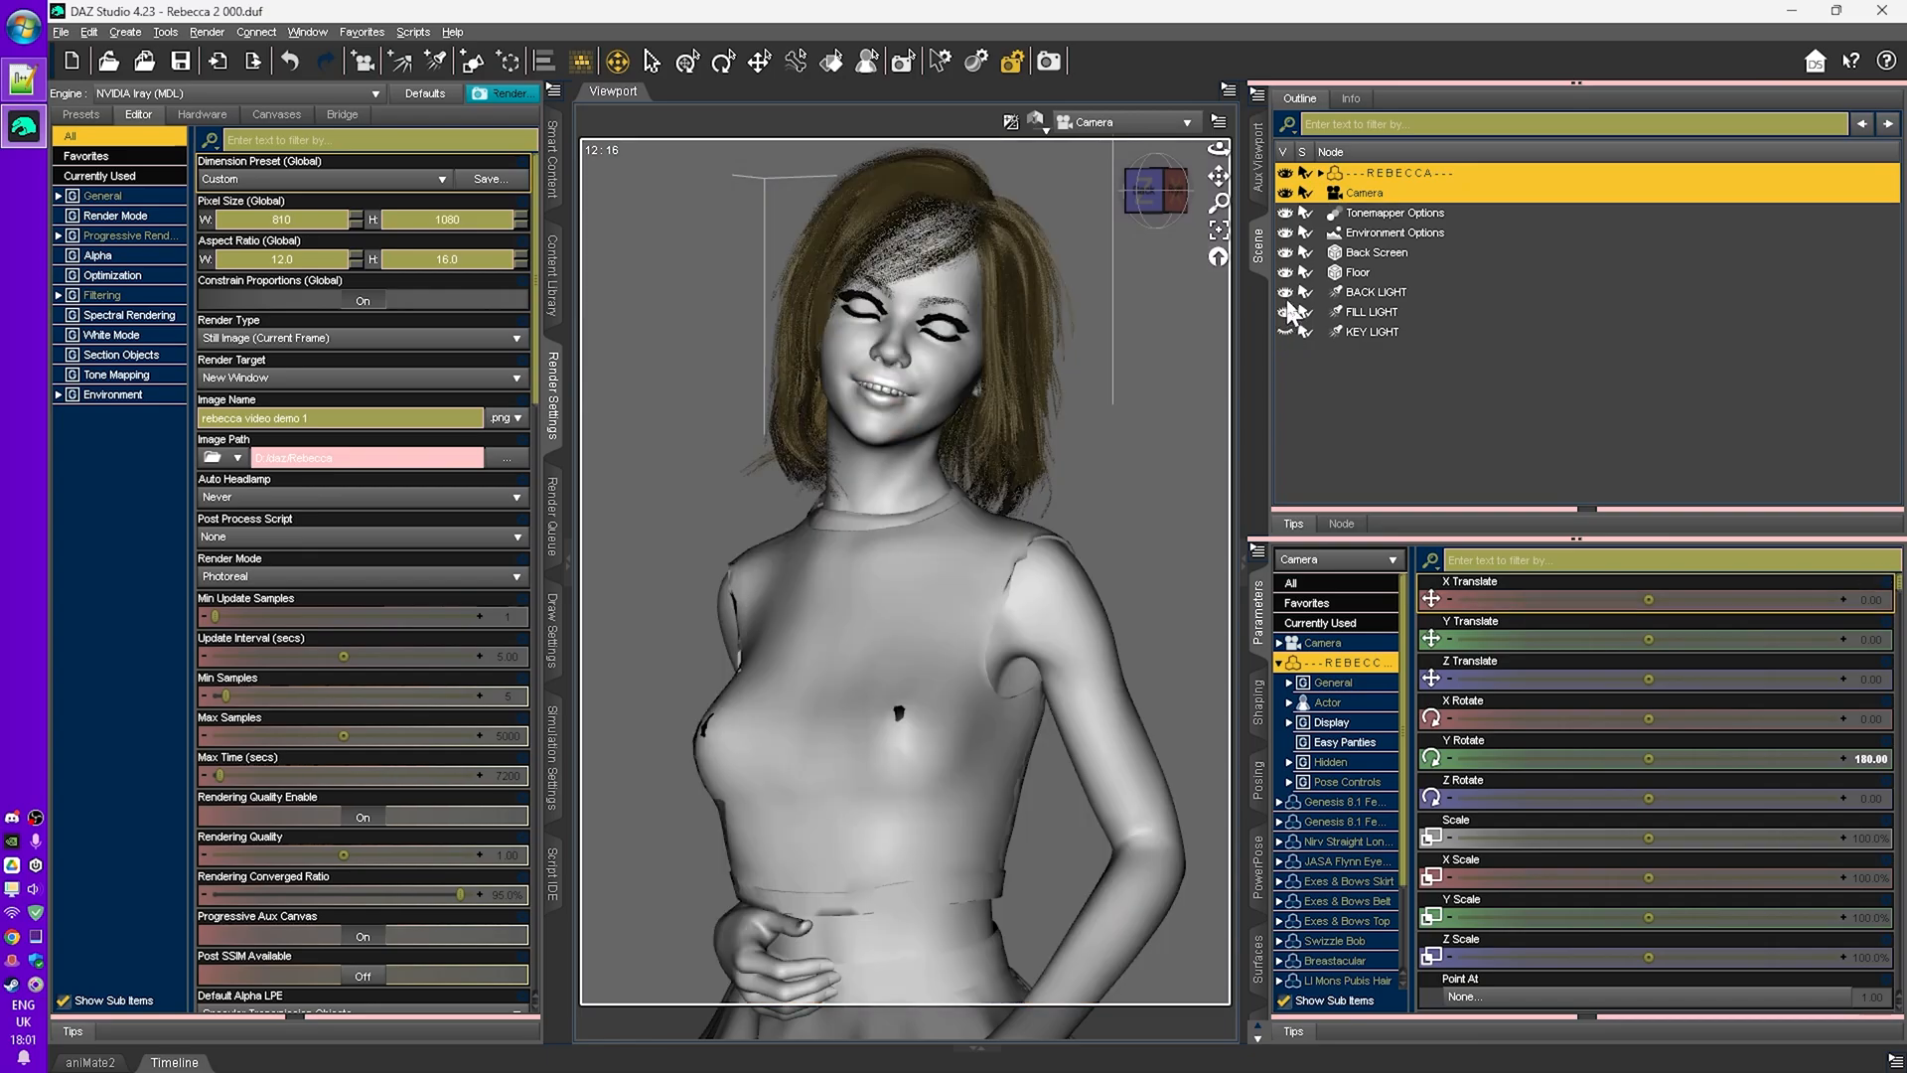
click(1285, 312)
click(1285, 292)
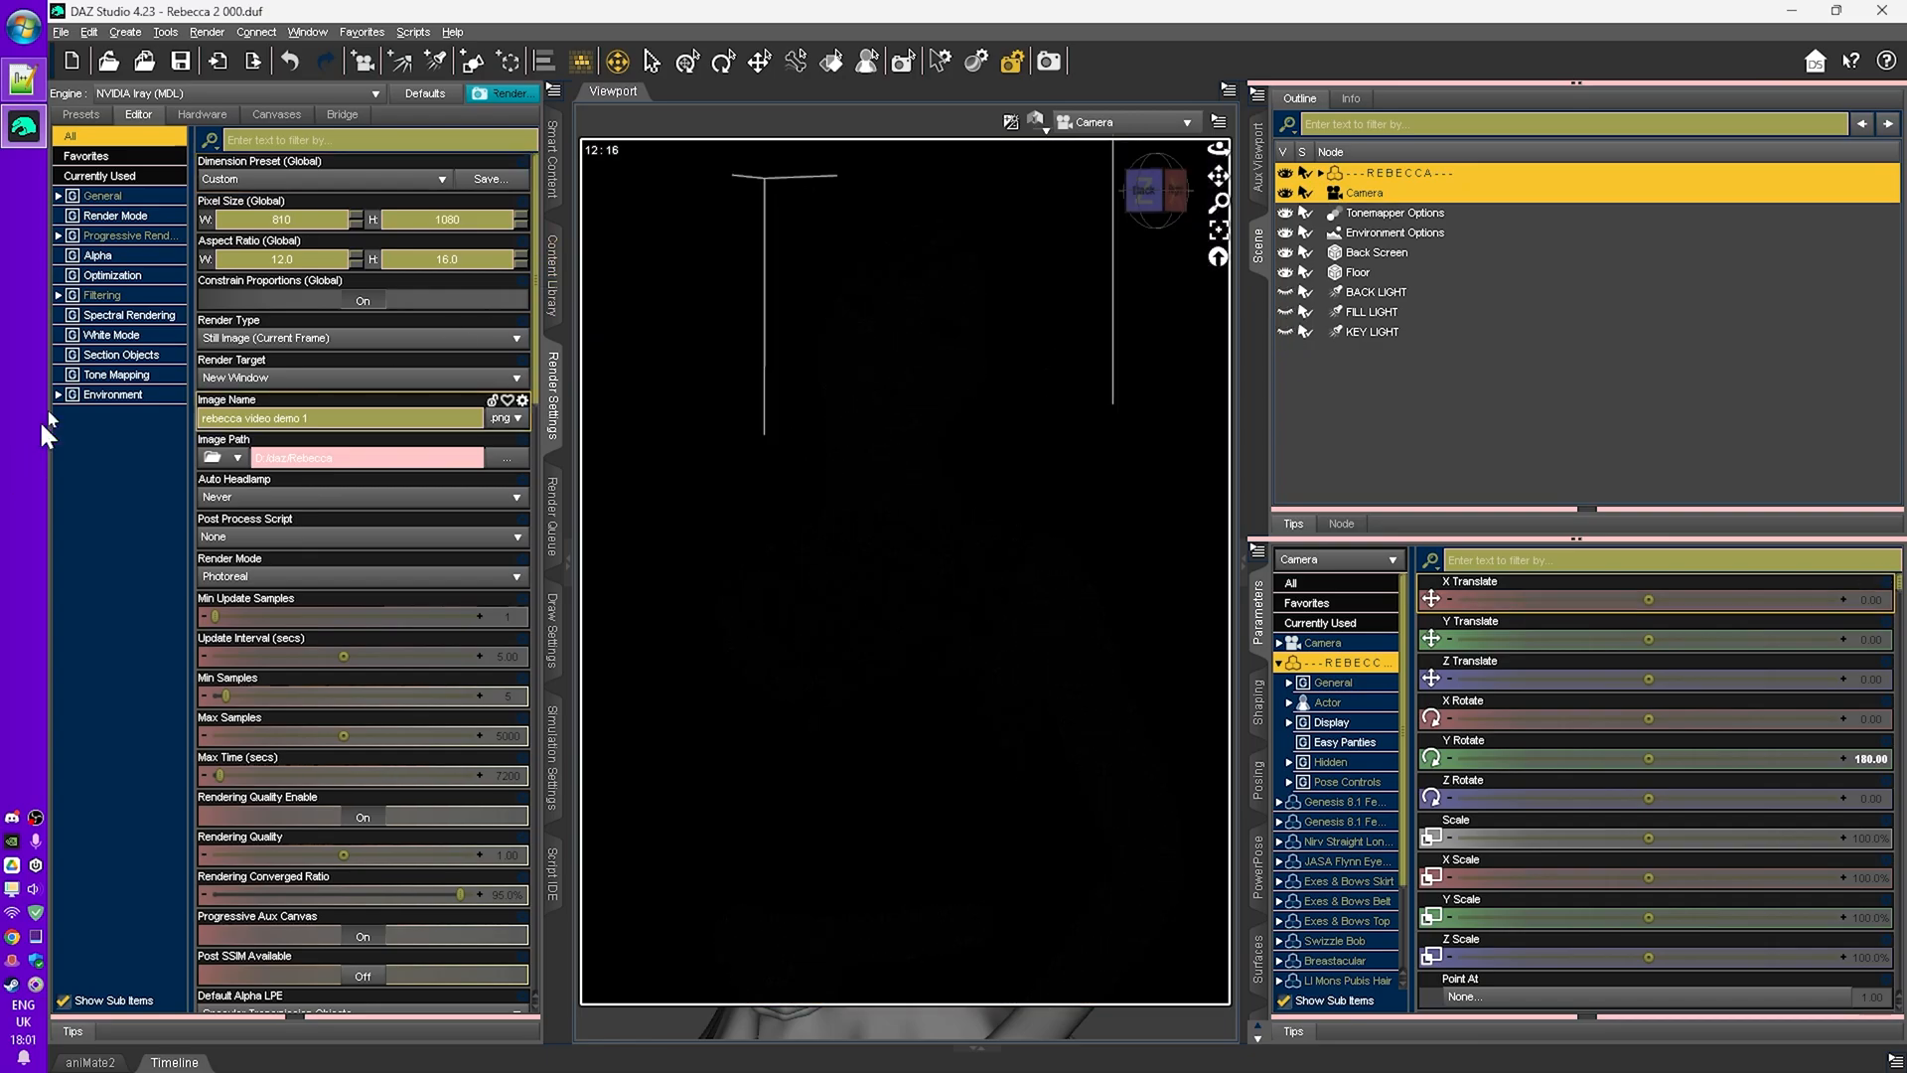
- In the Environment settings, set the environment mode to Dome and Scene
click(100, 394)
click(283, 180)
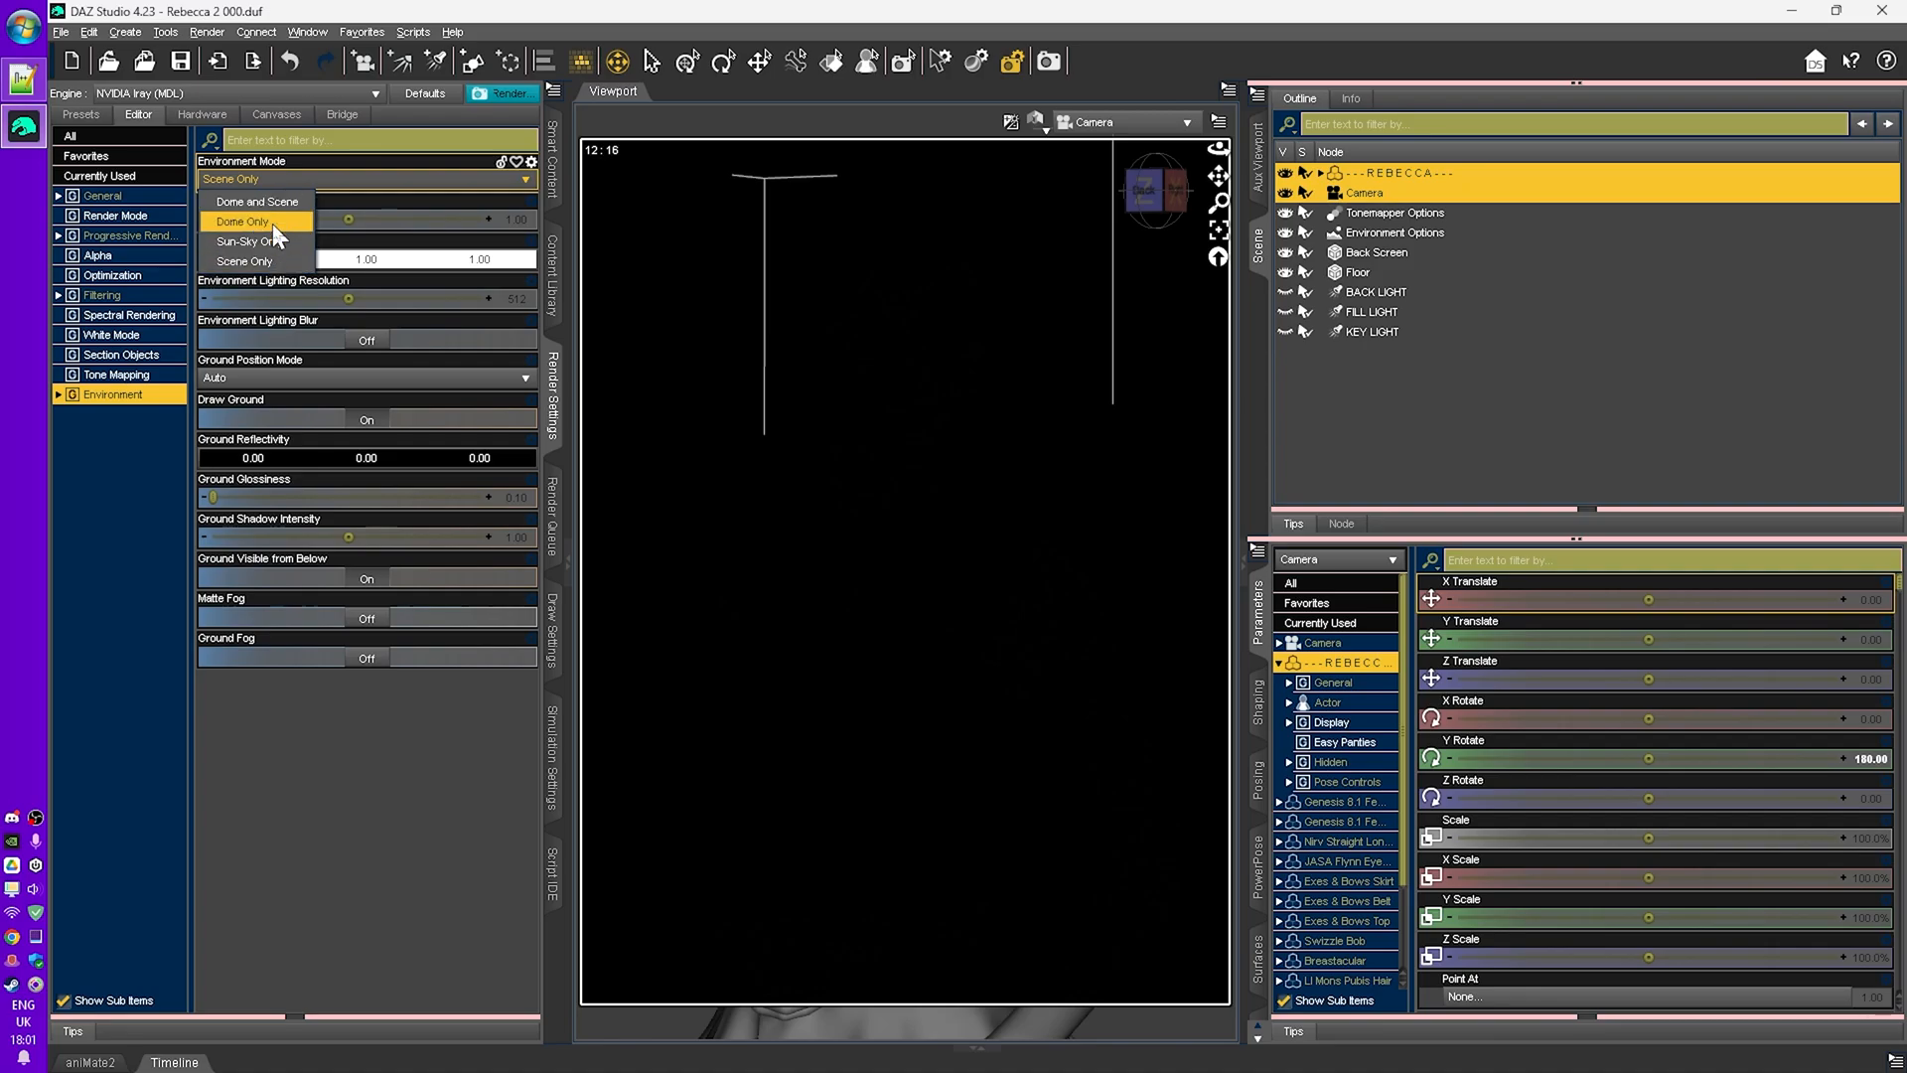
click(273, 223)
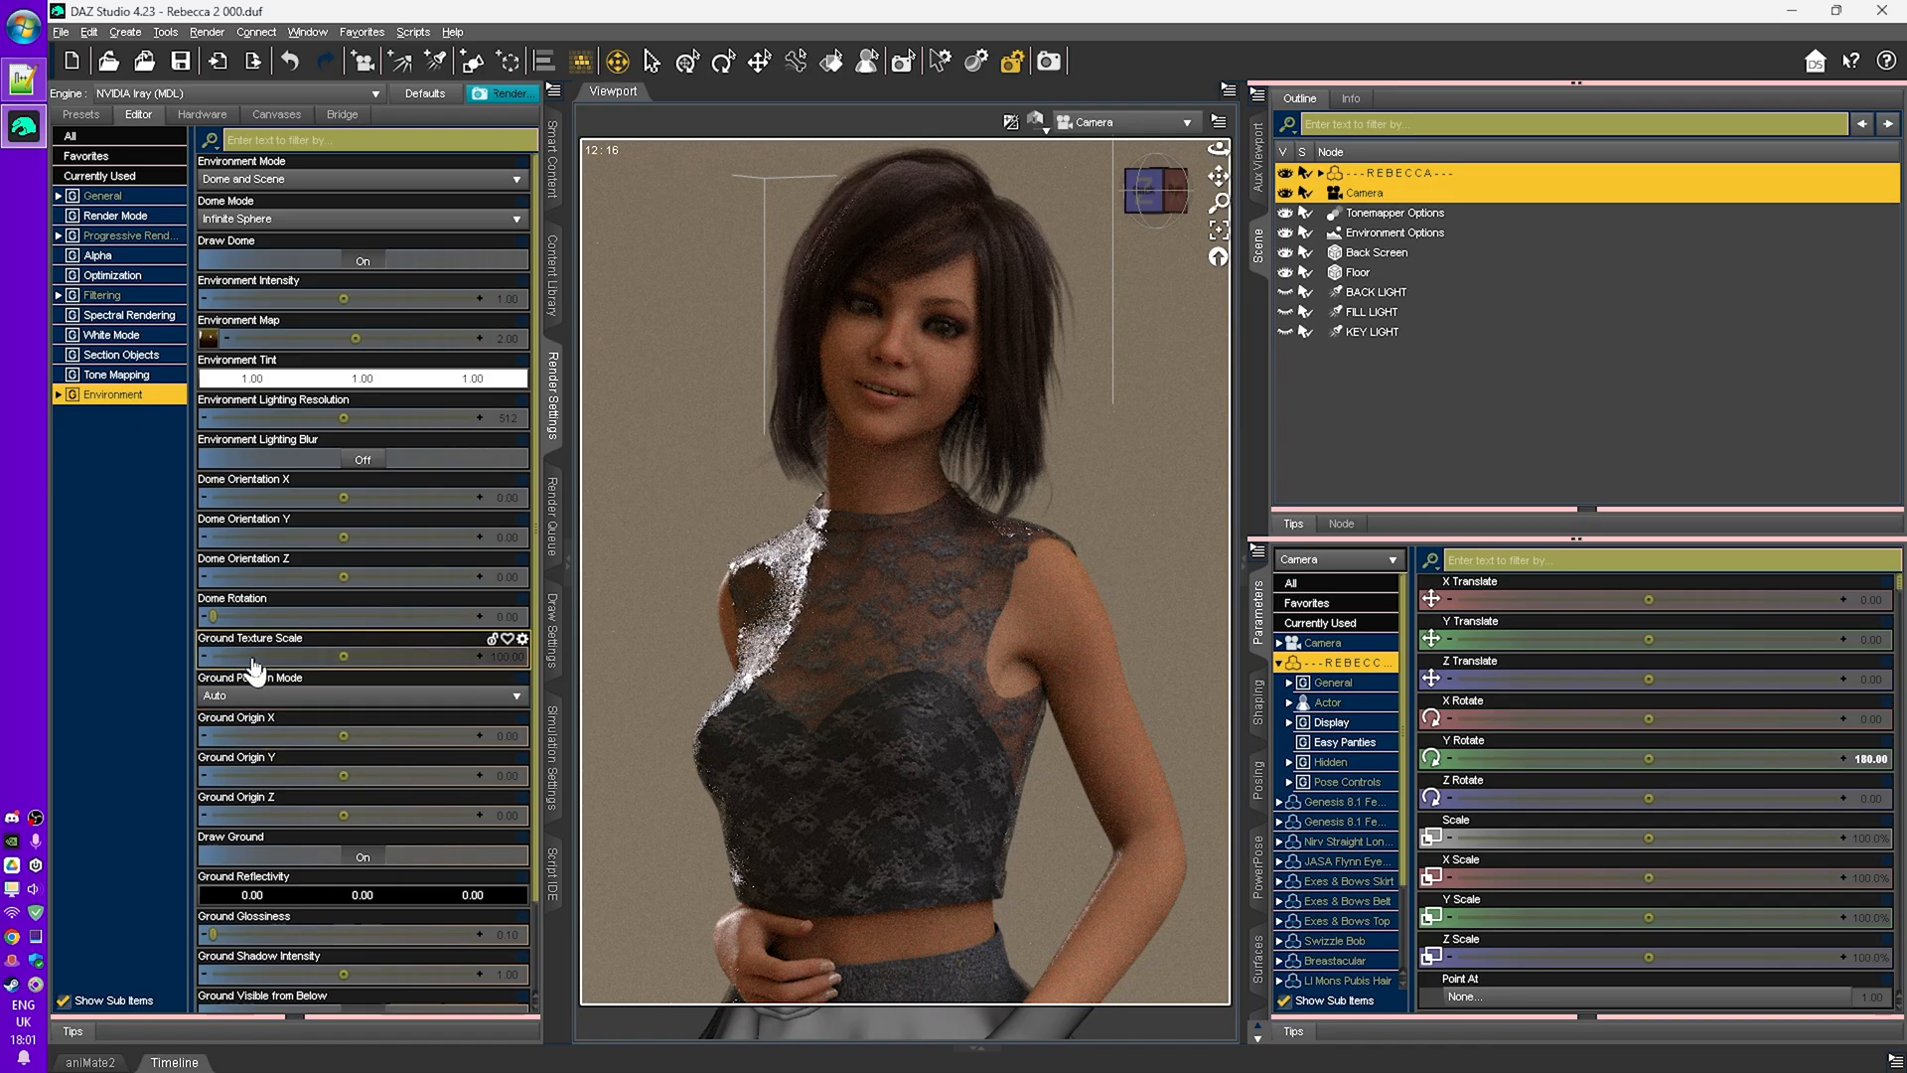
- Set the dome rotation to about 208
drag(249, 618, 397, 627)
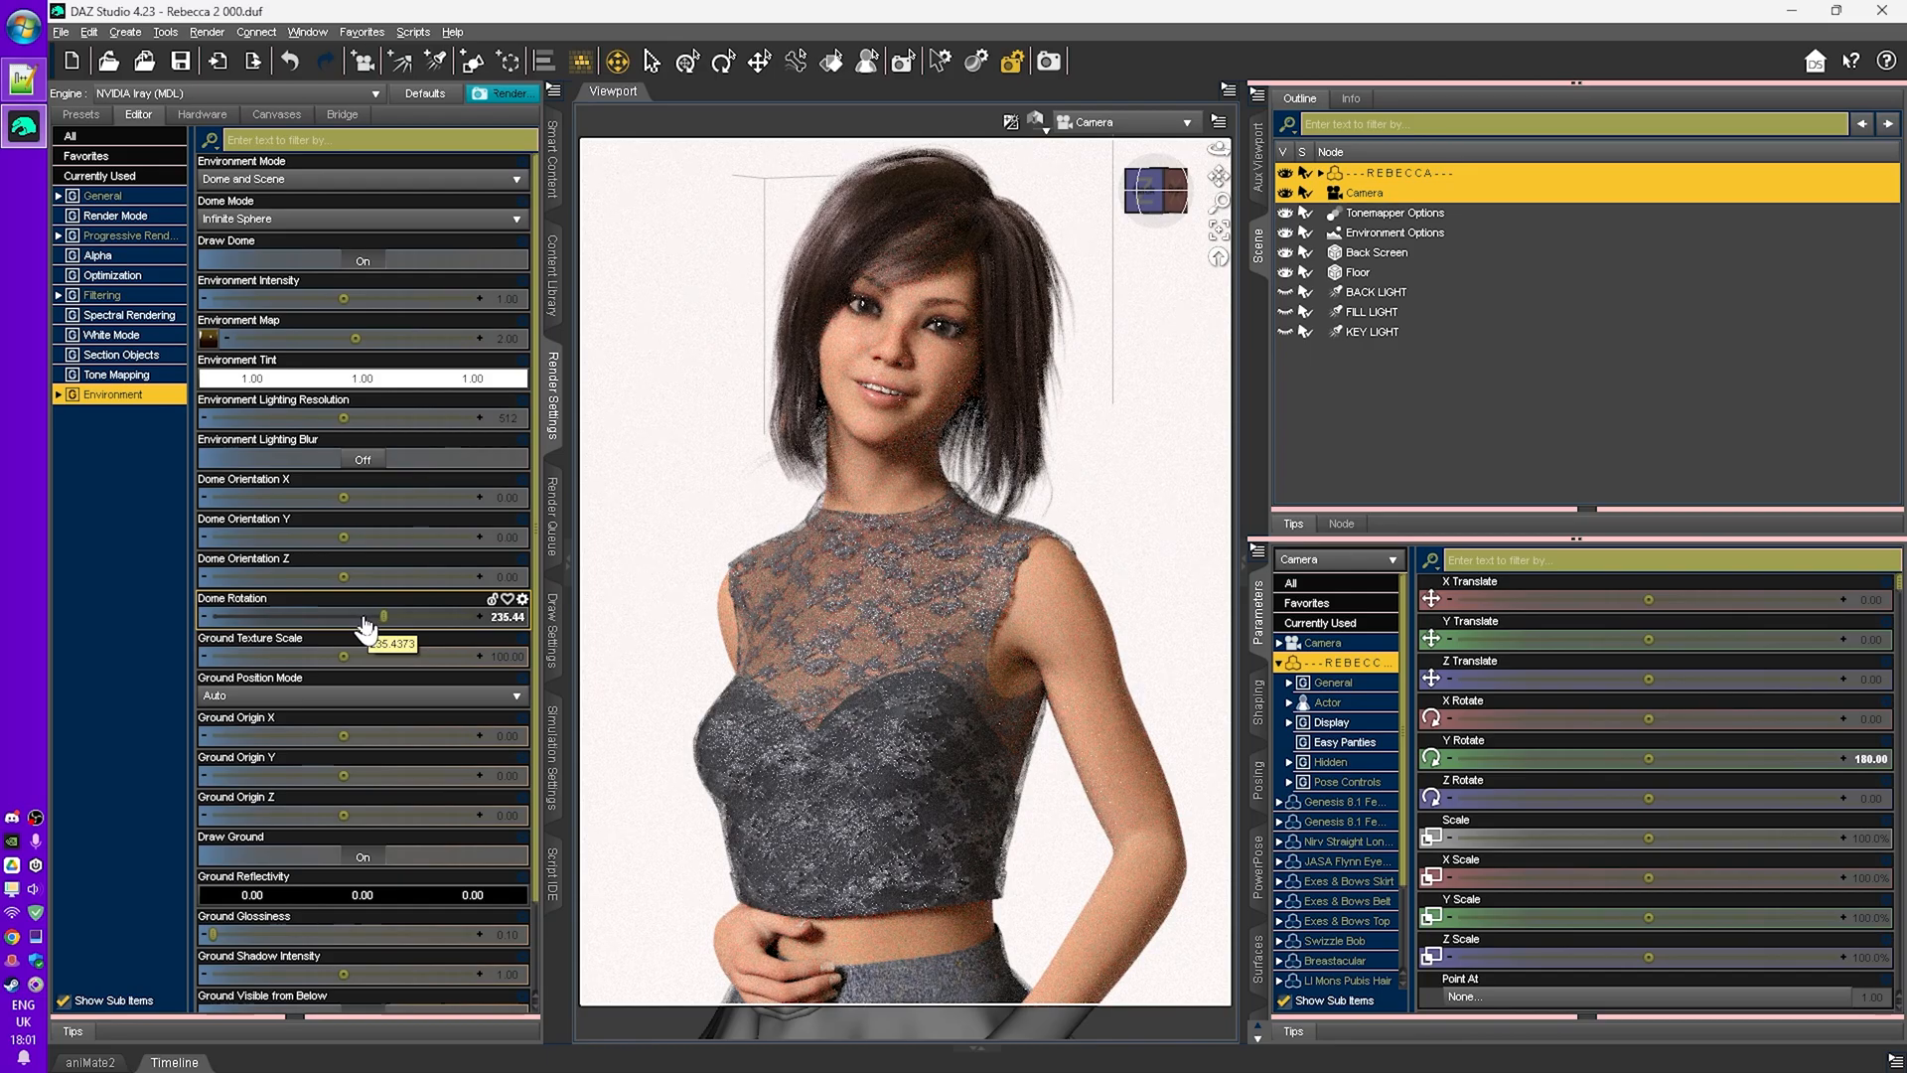
click(365, 628)
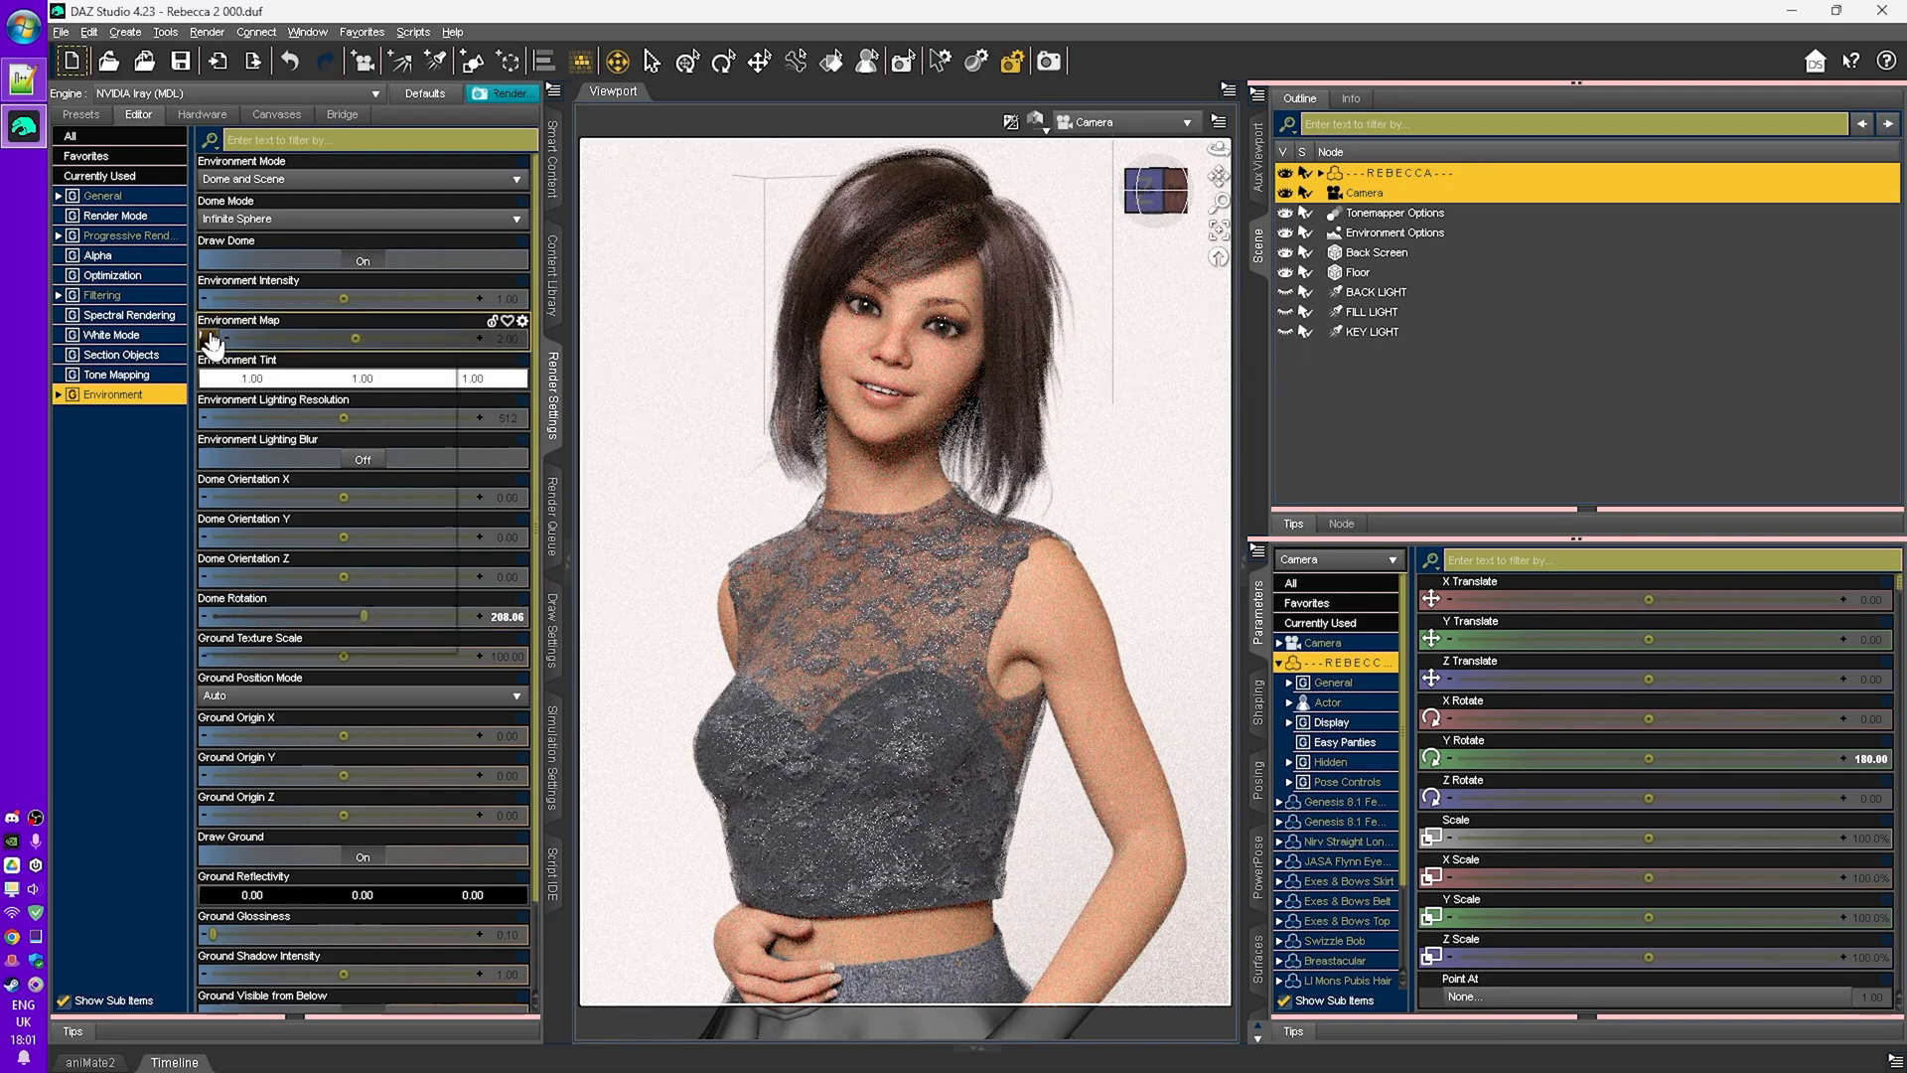
- Render the scene with the HDRI lighting and save the image
mouse_move(211, 343)
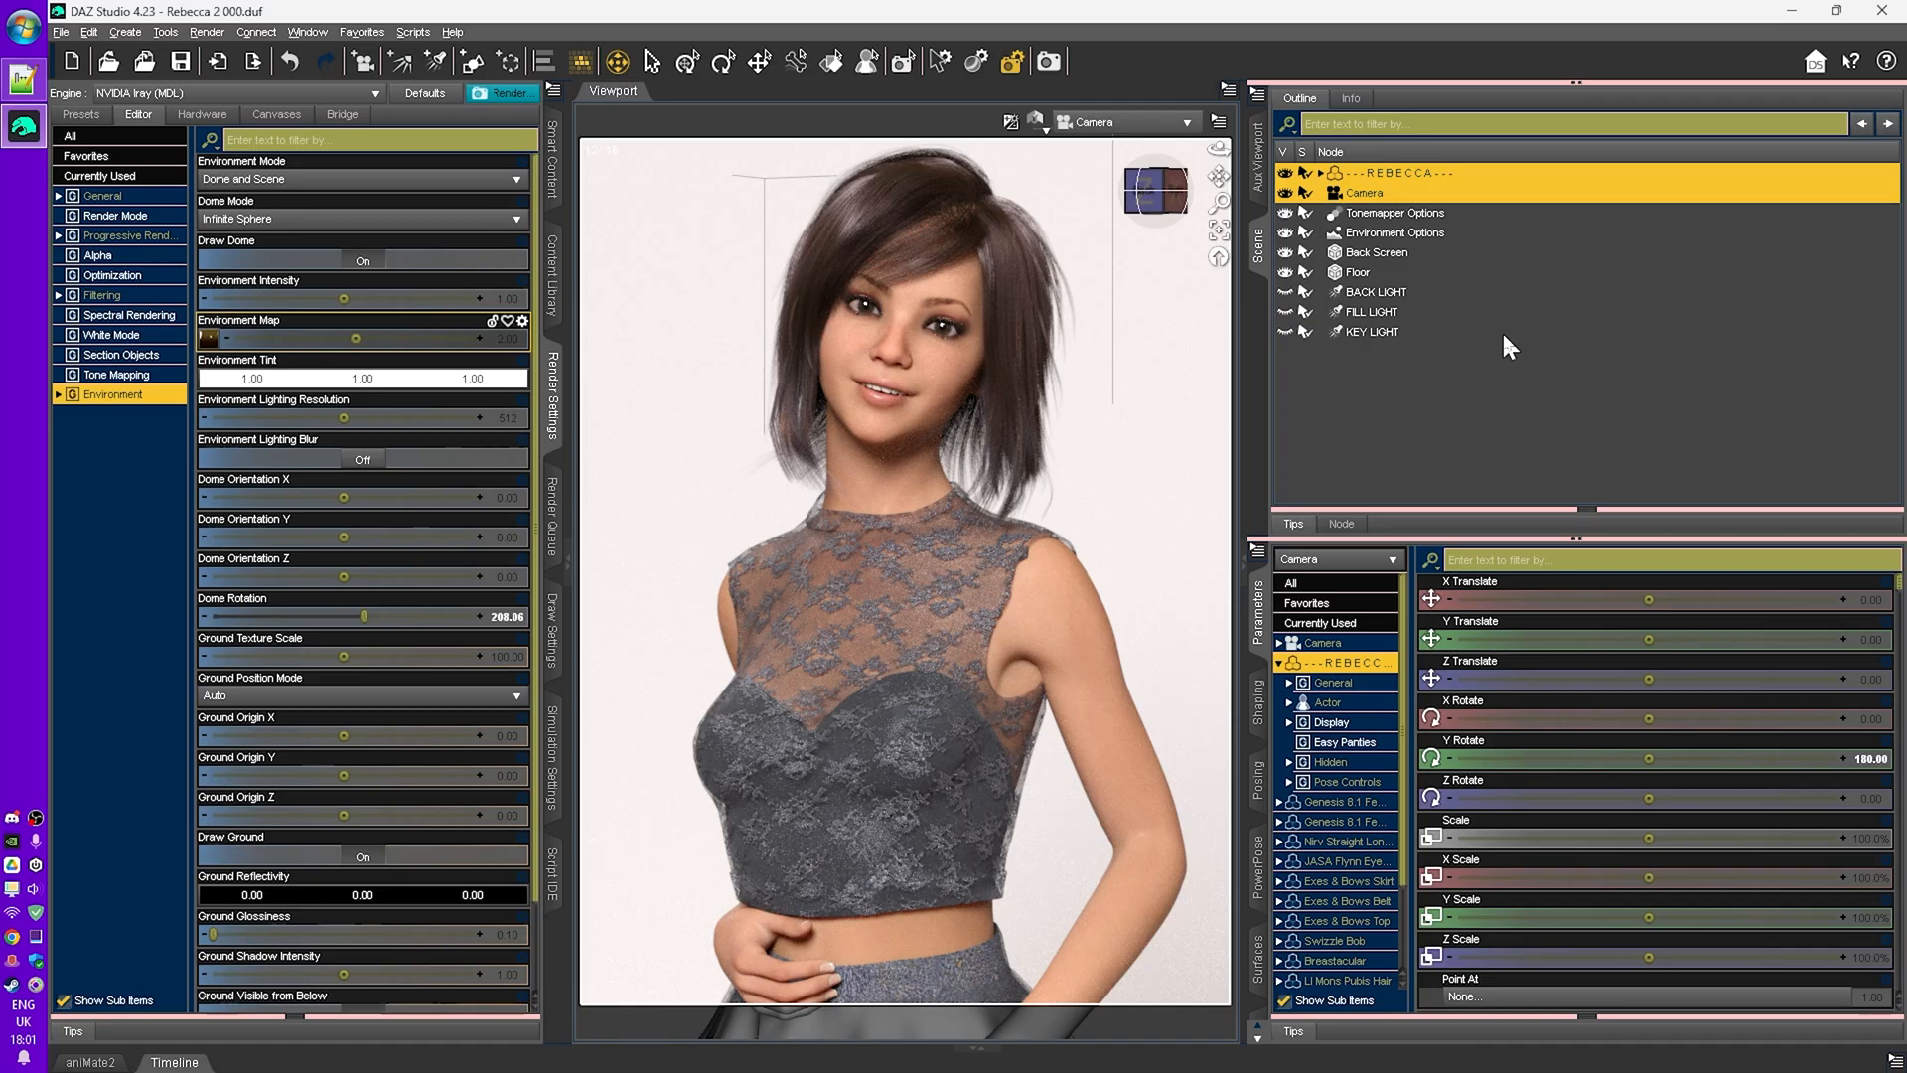
key(ctrl+r)
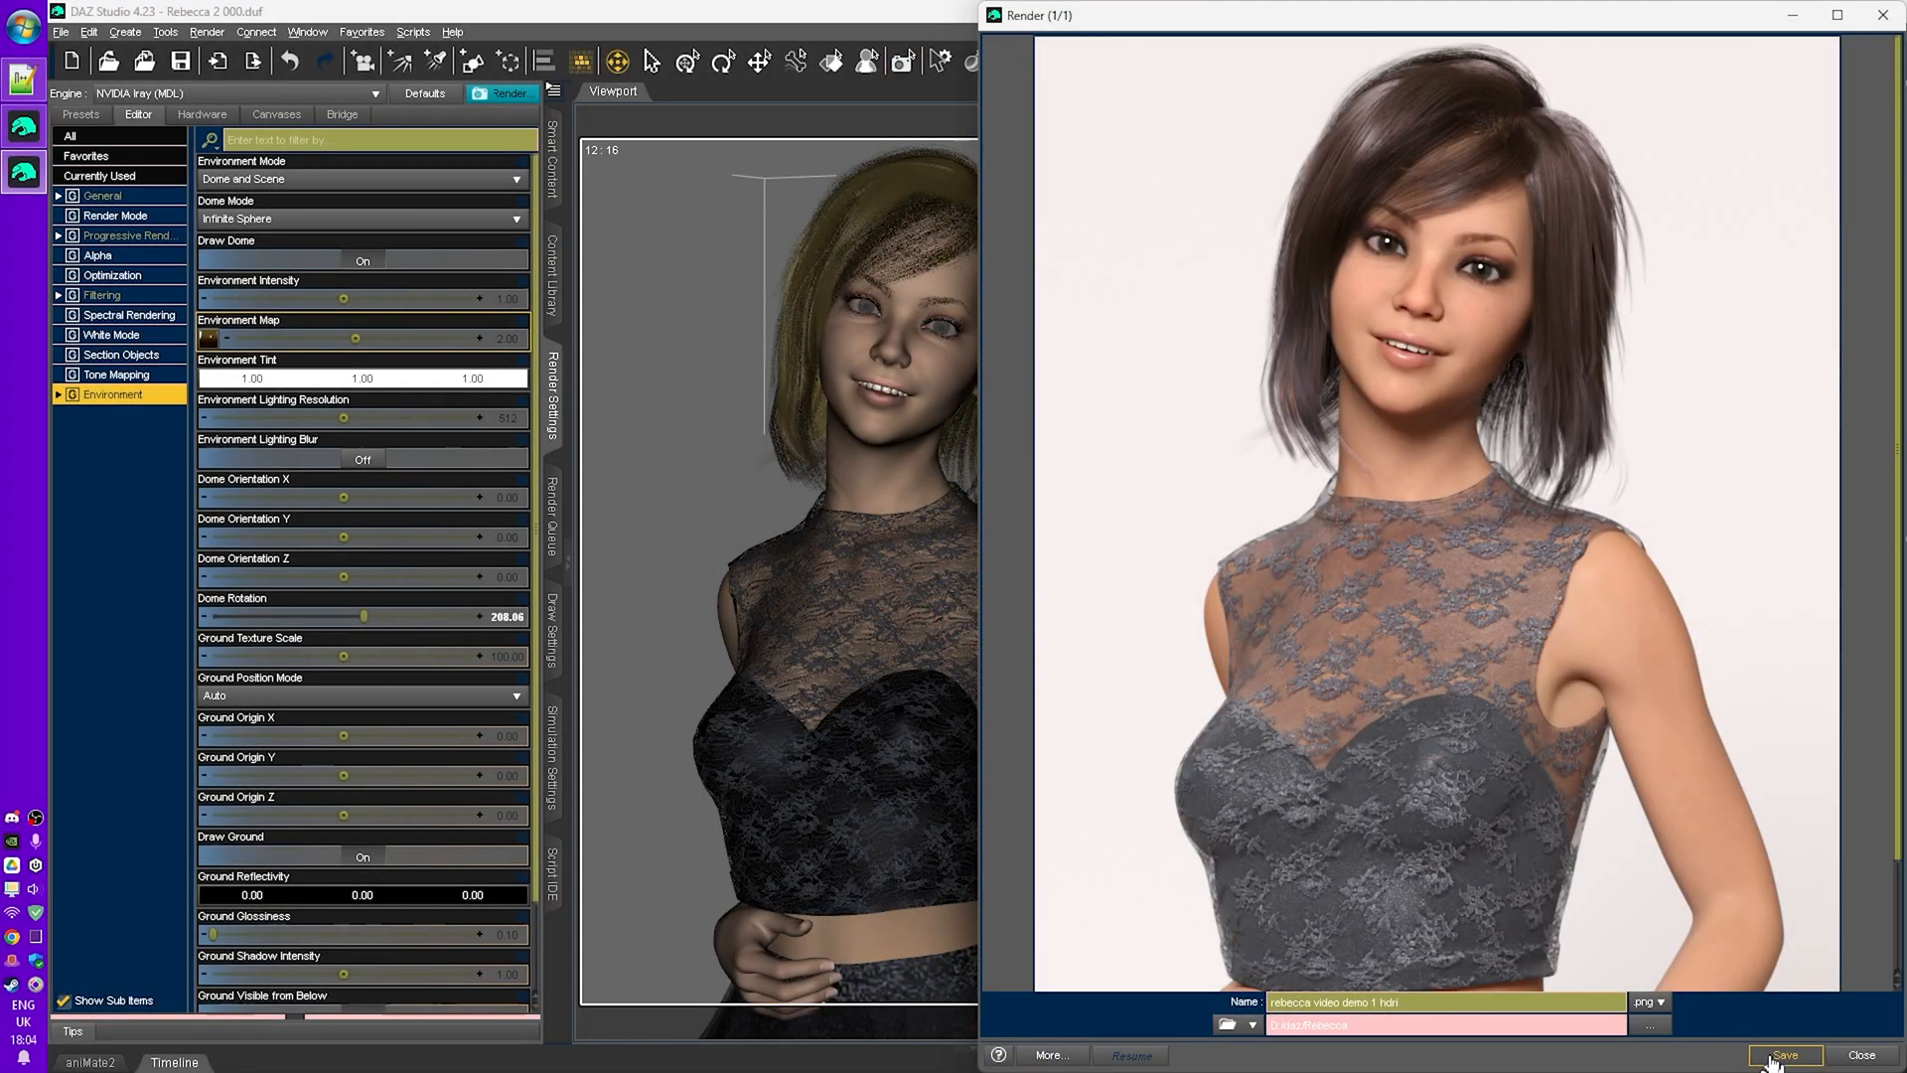
click(1772, 1055)
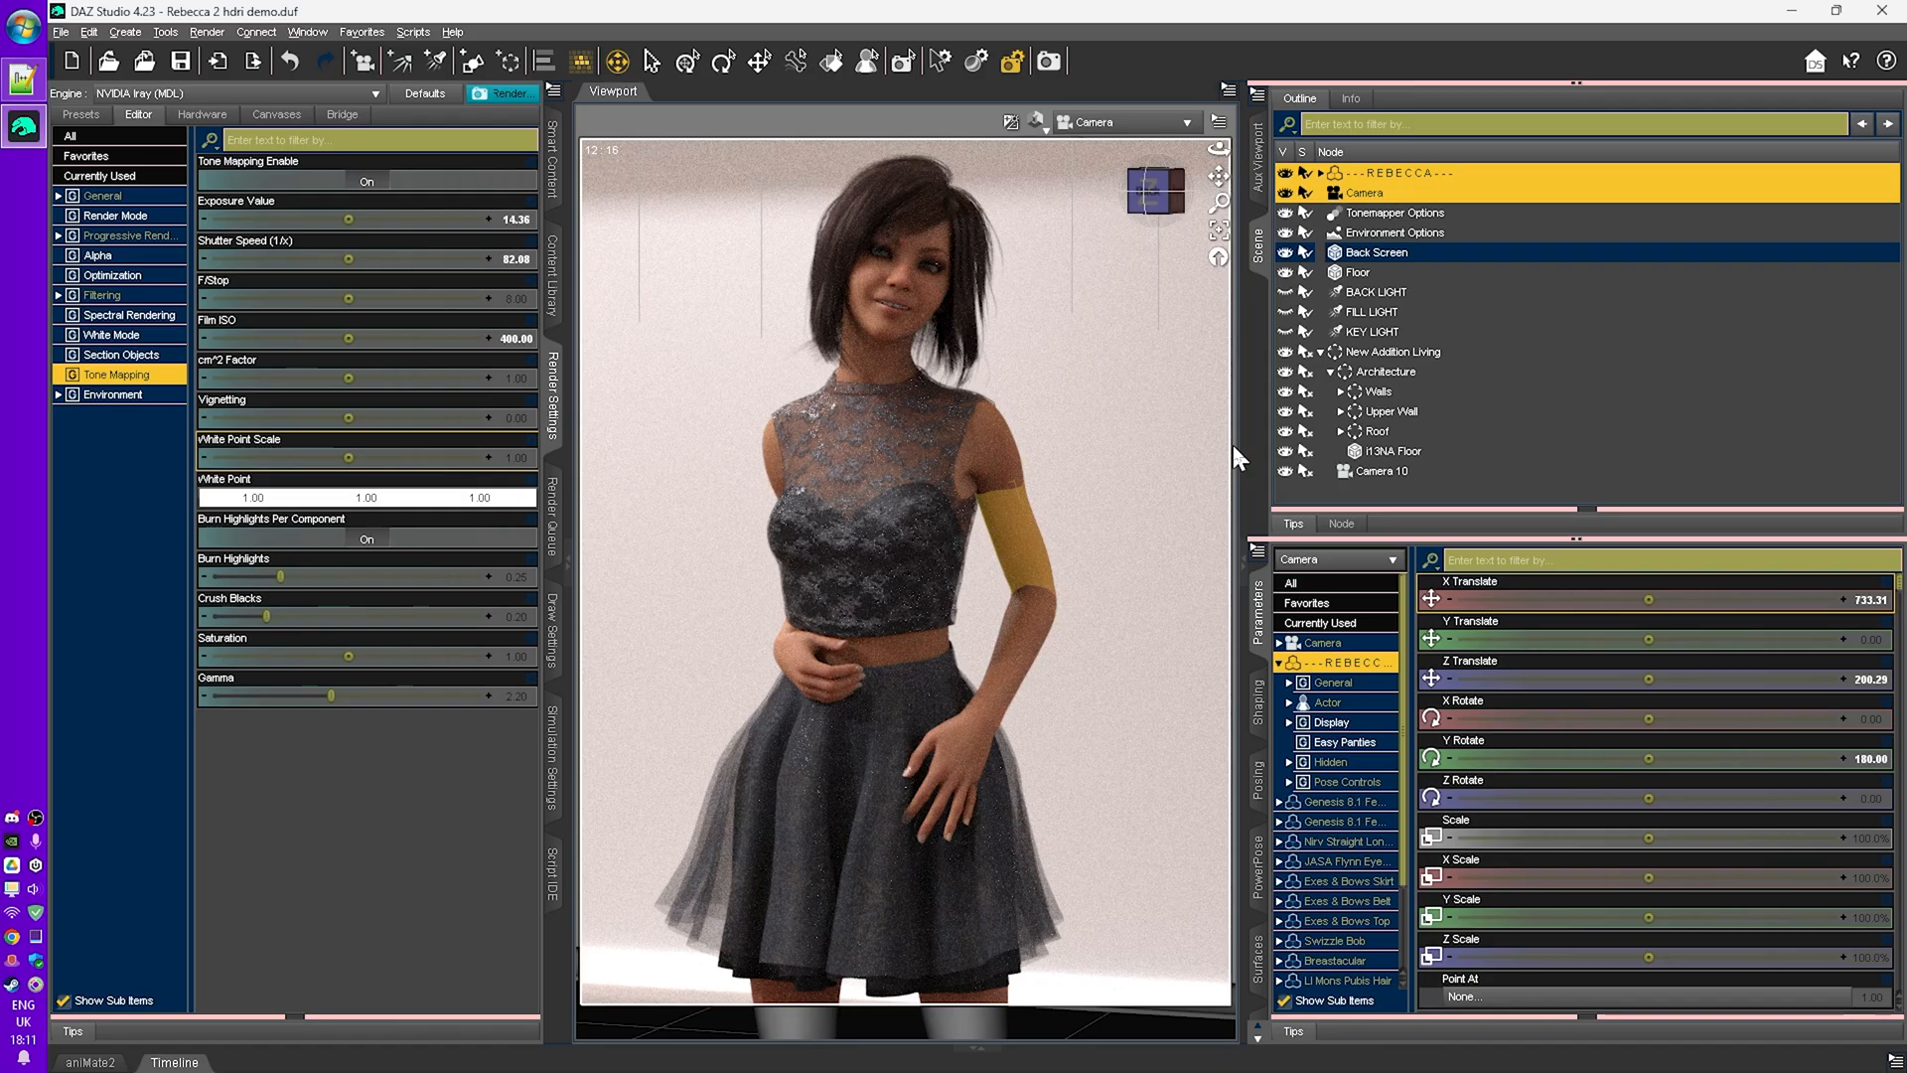
- Collapse the New Addition Living group and switch the viewport to Perspective View
click(1317, 351)
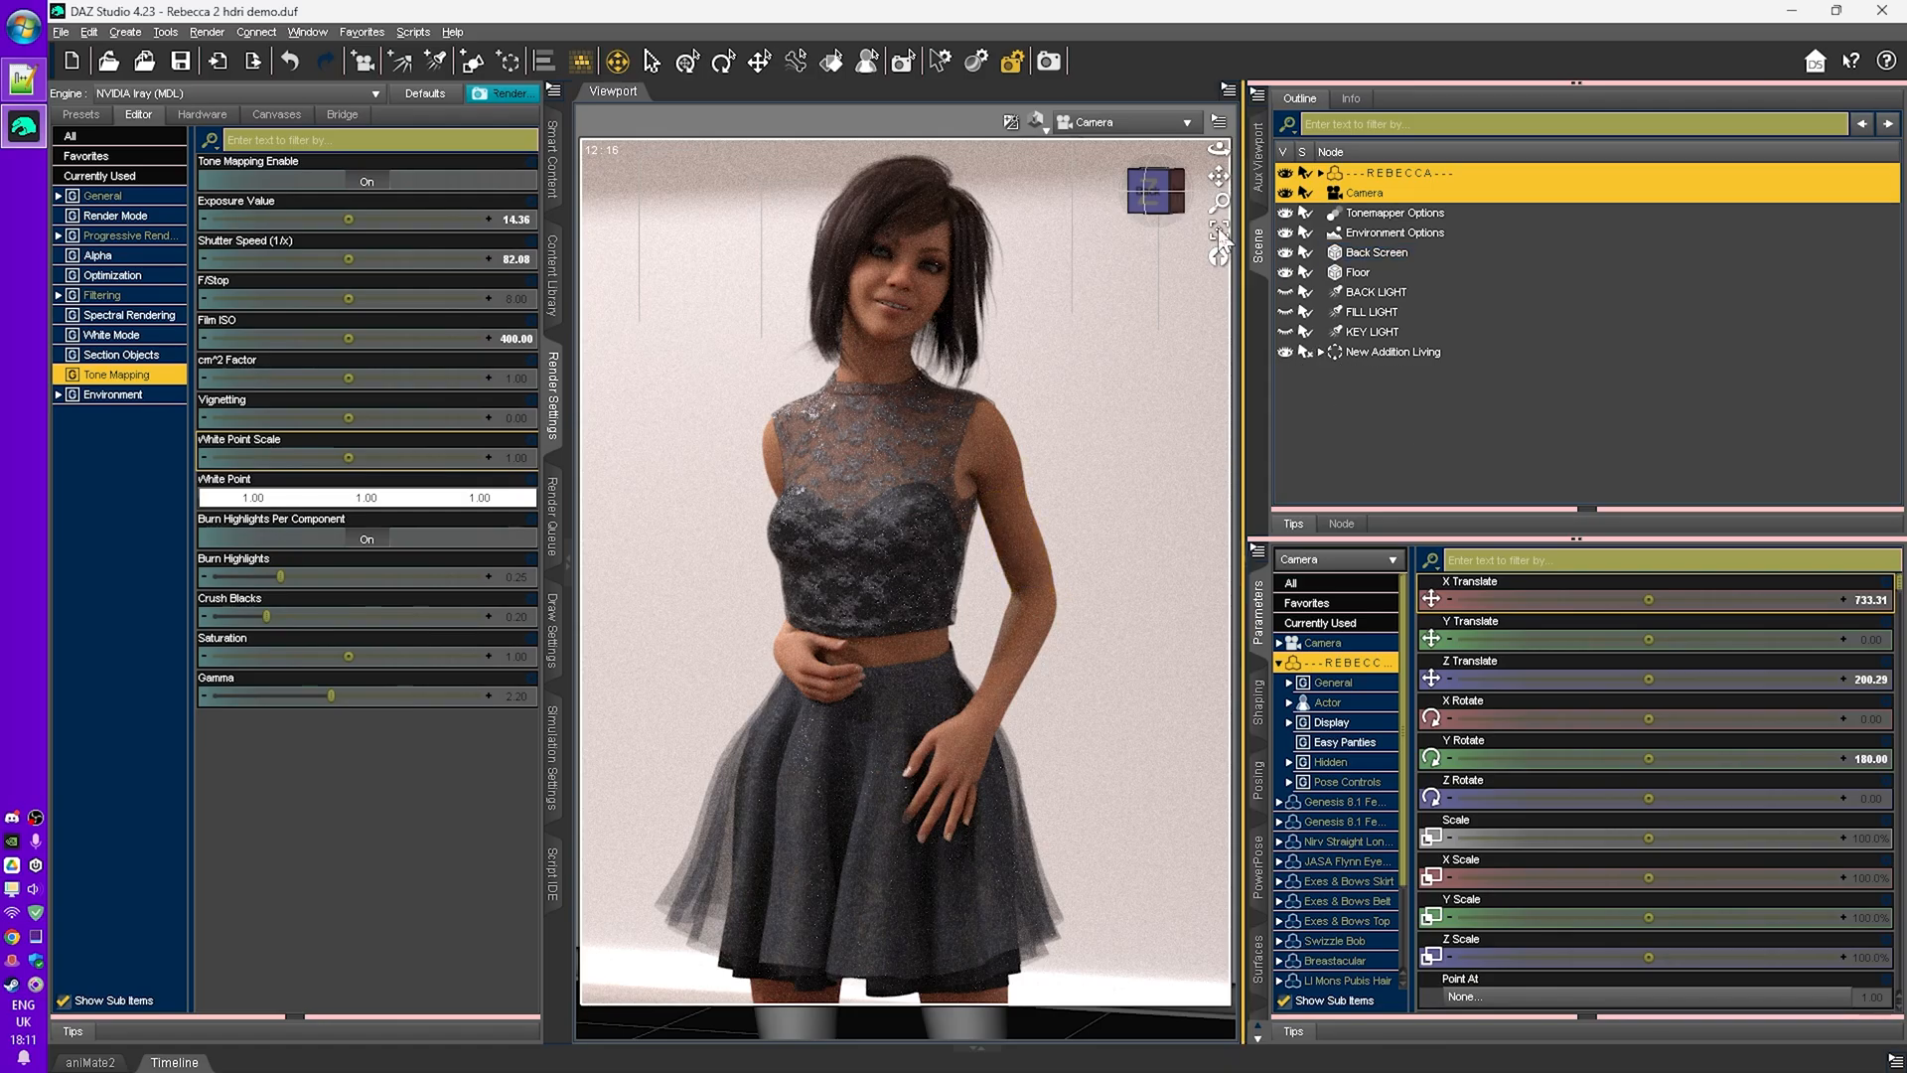
click(1146, 120)
click(1150, 129)
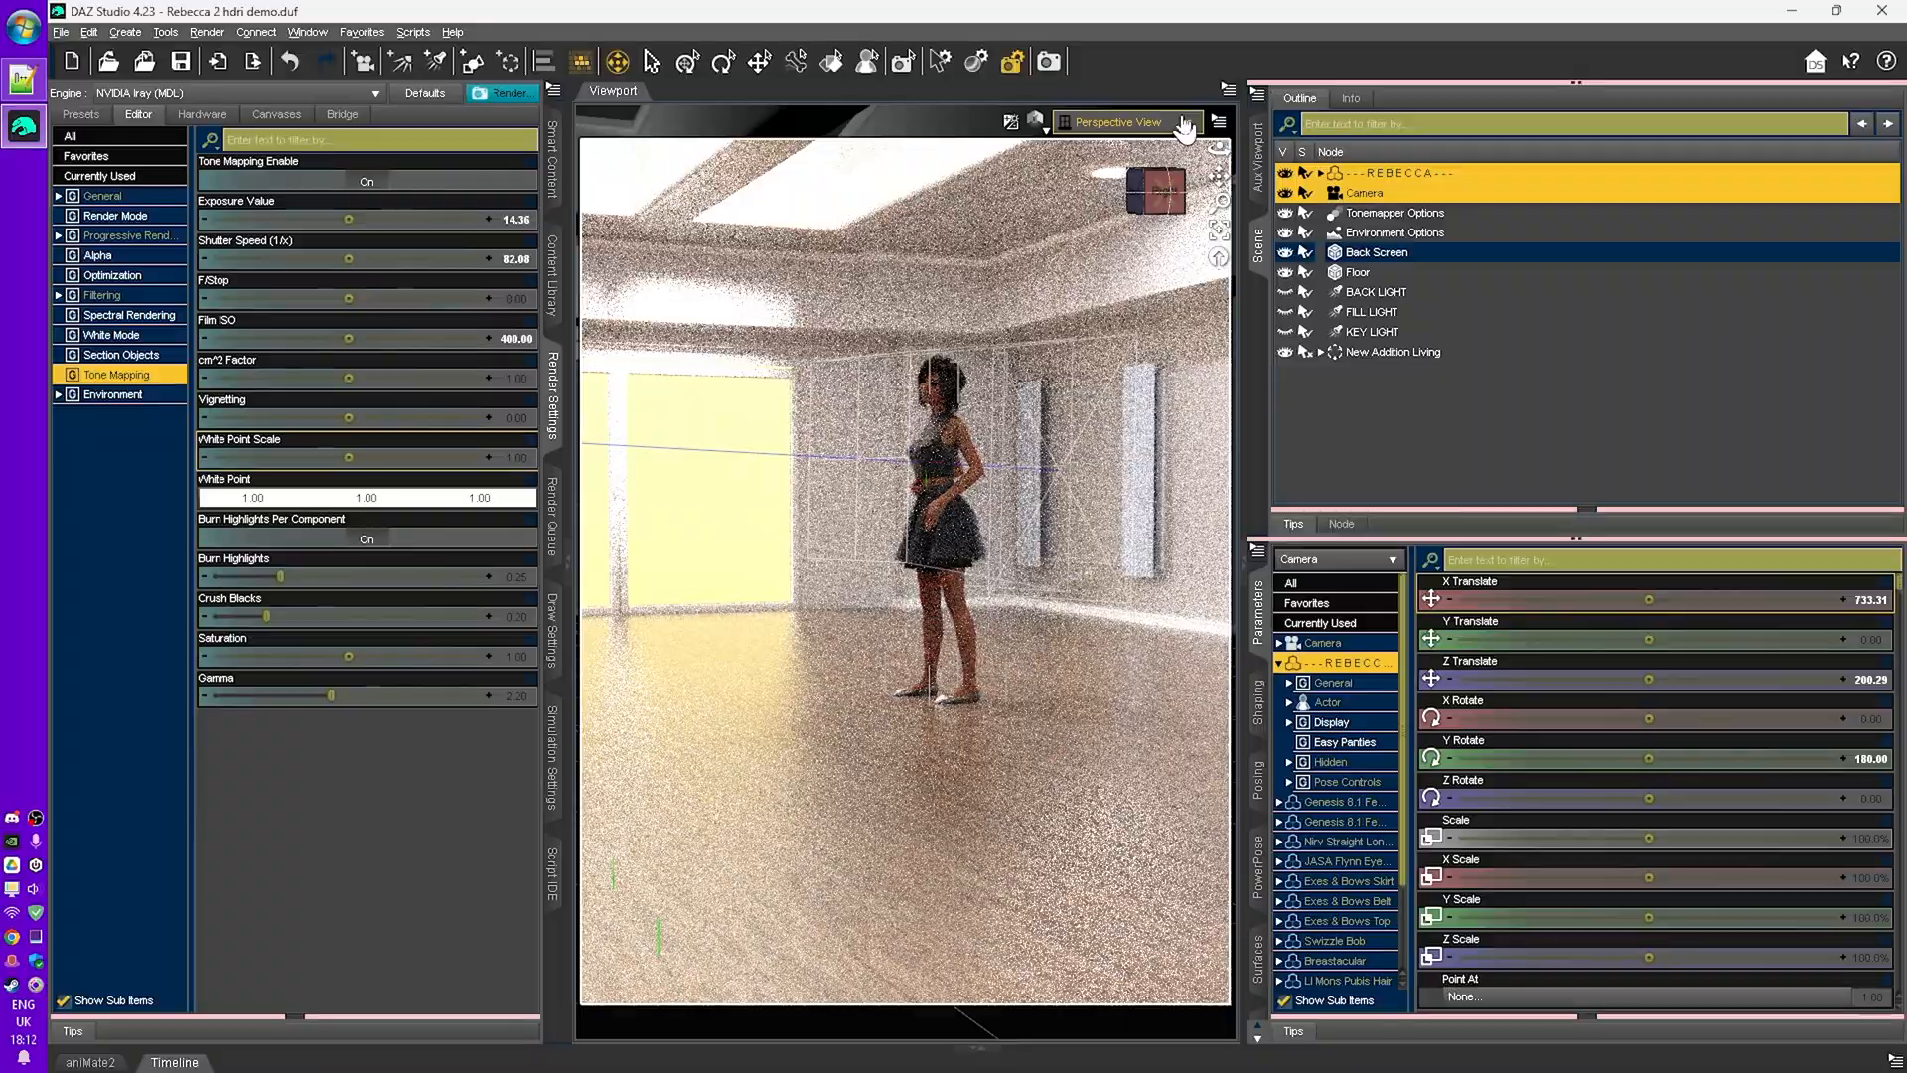
right_drag(940, 477, 1115, 353)
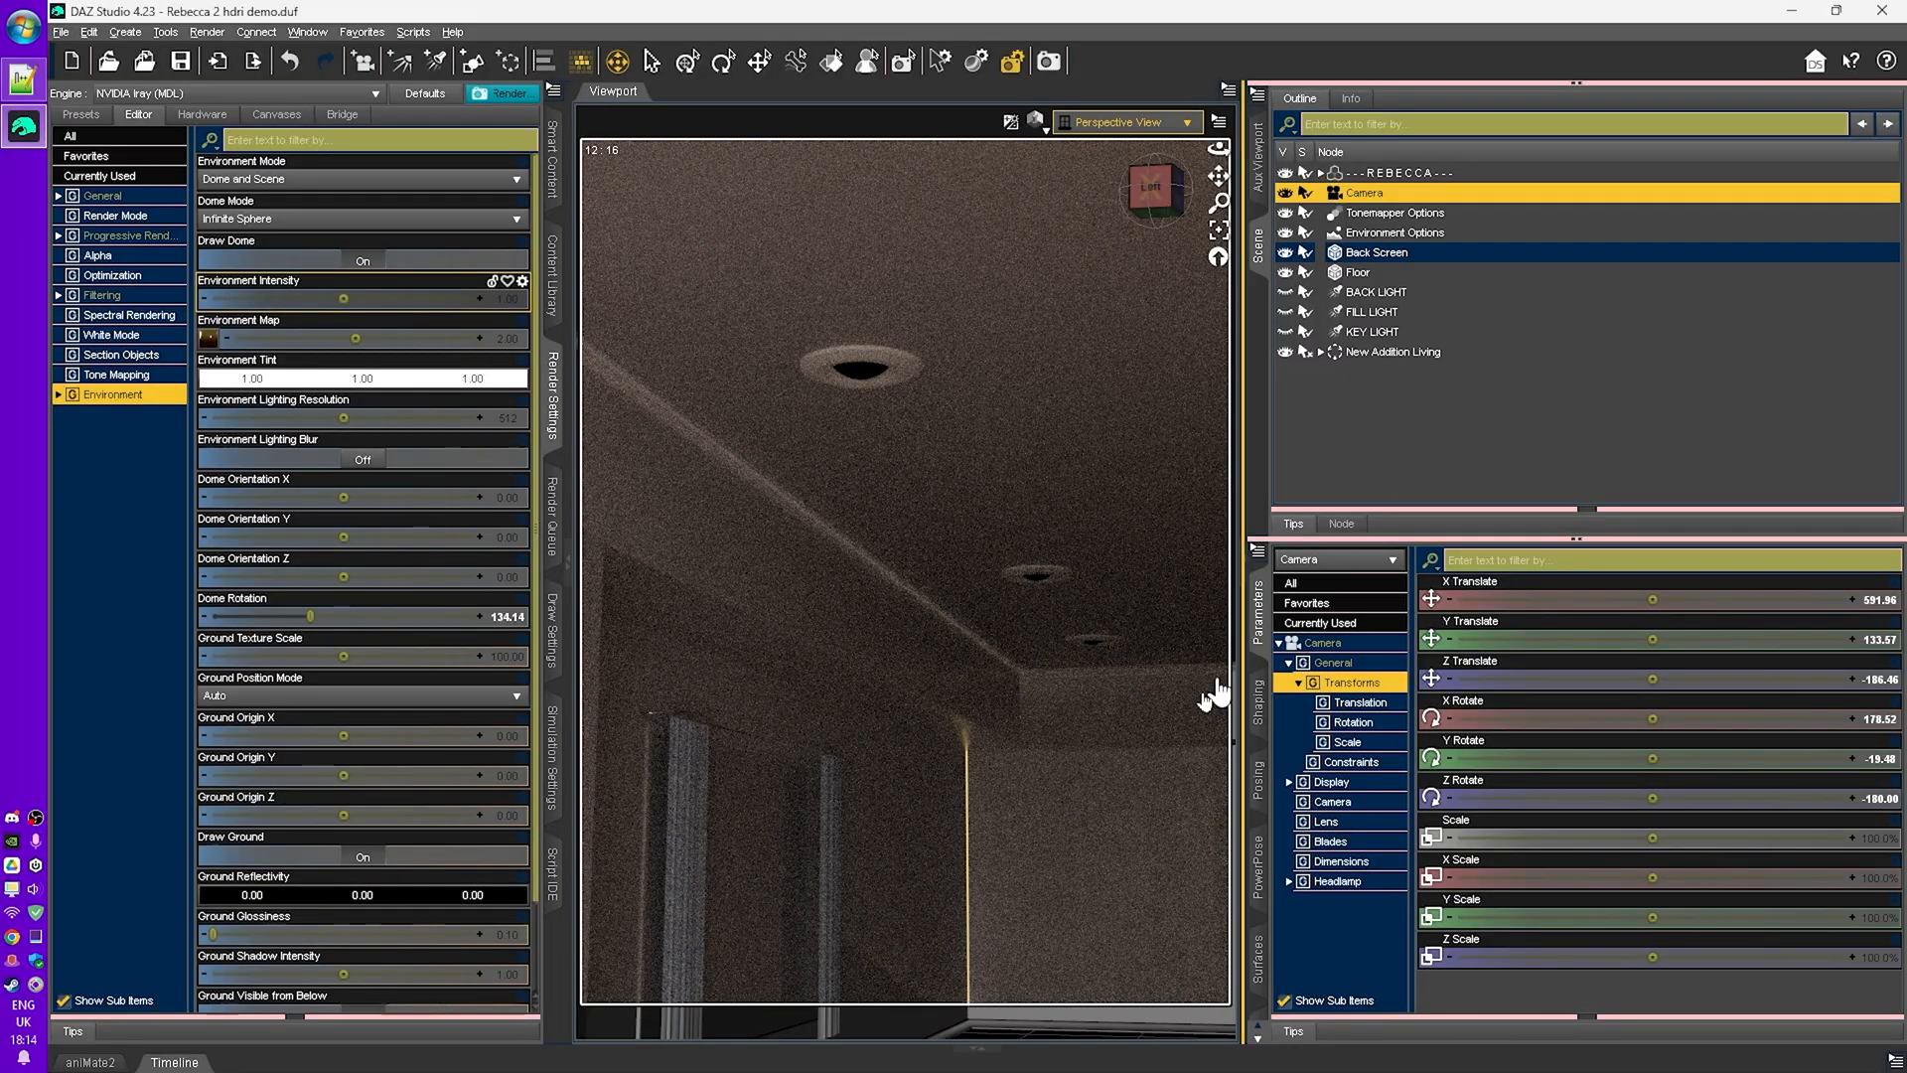
- Orbit back to the character, switch the viewport shading and render the scene
middle_drag(1145, 753, 884, 919)
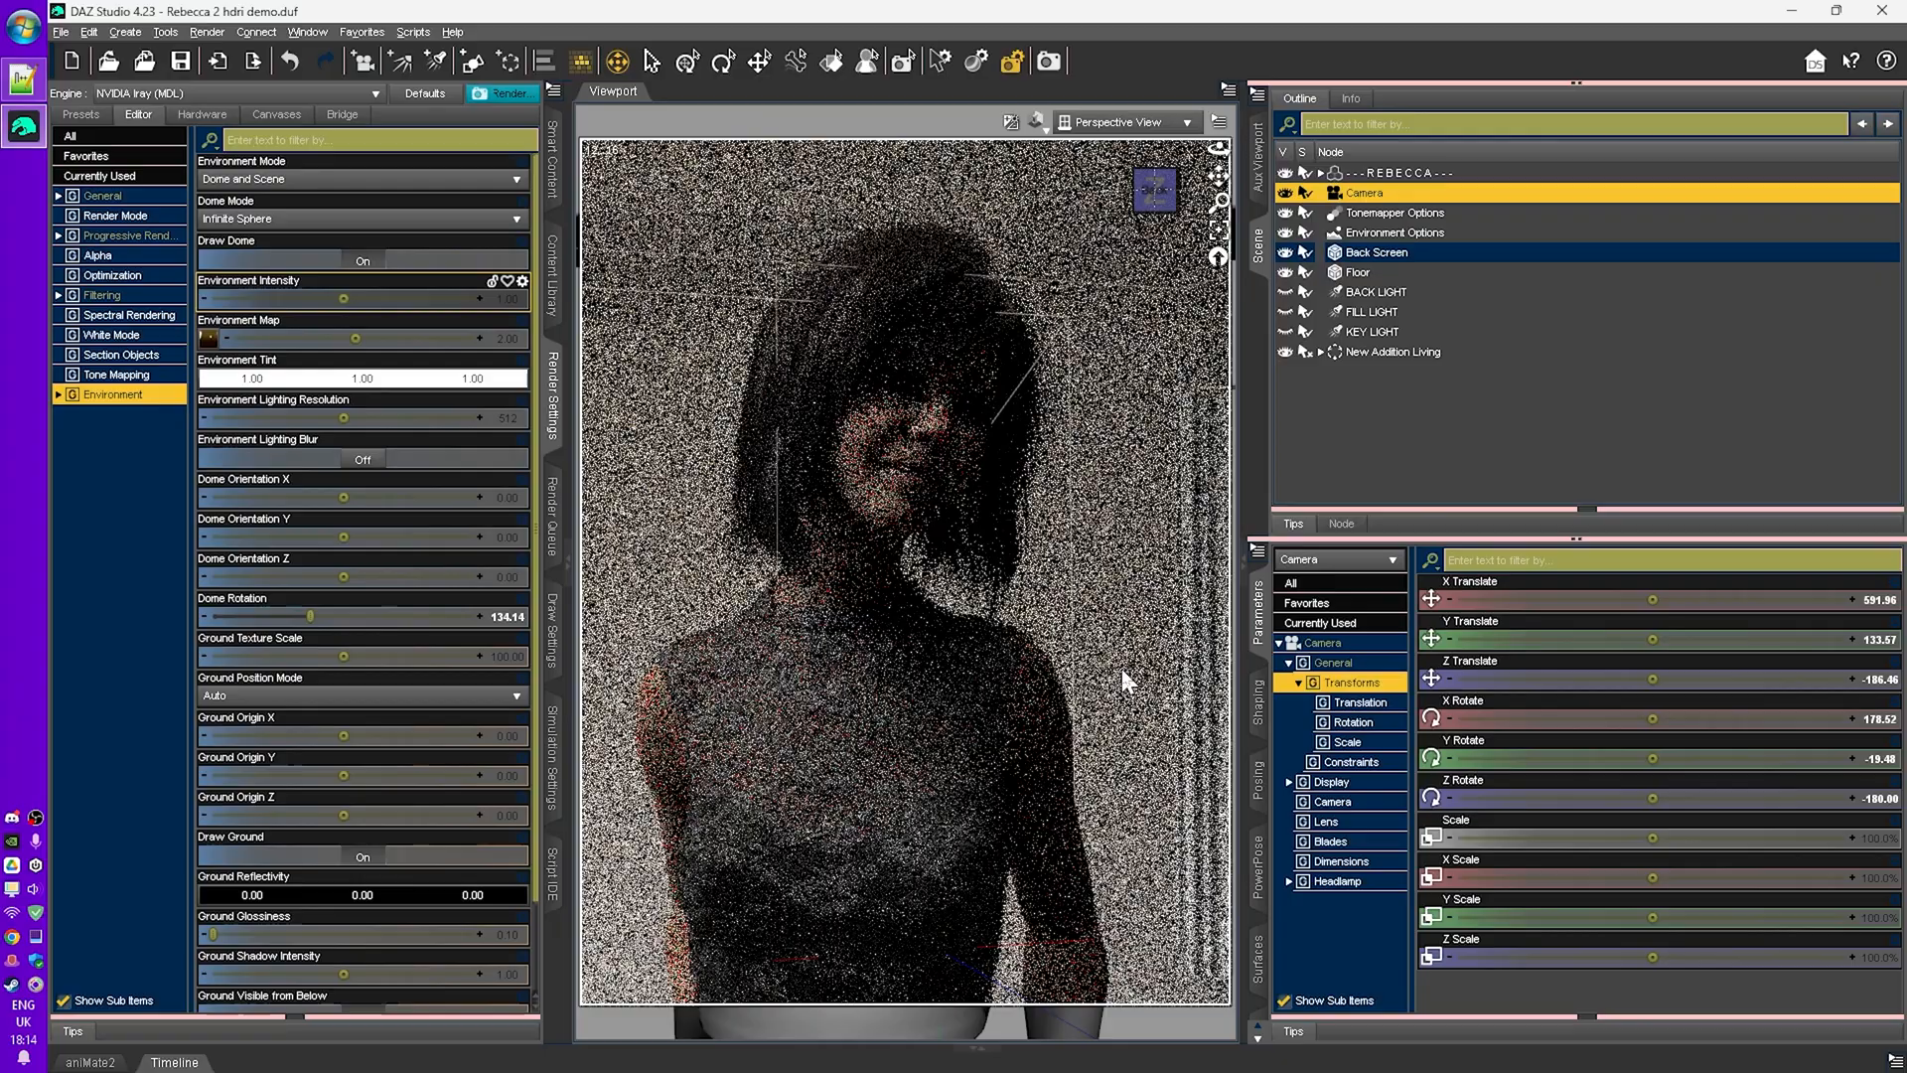
mouse_move(1092, 586)
middle_down()
mouse_move(1152, 636)
mouse_move(1103, 586)
mouse_move(1123, 572)
middle_up()
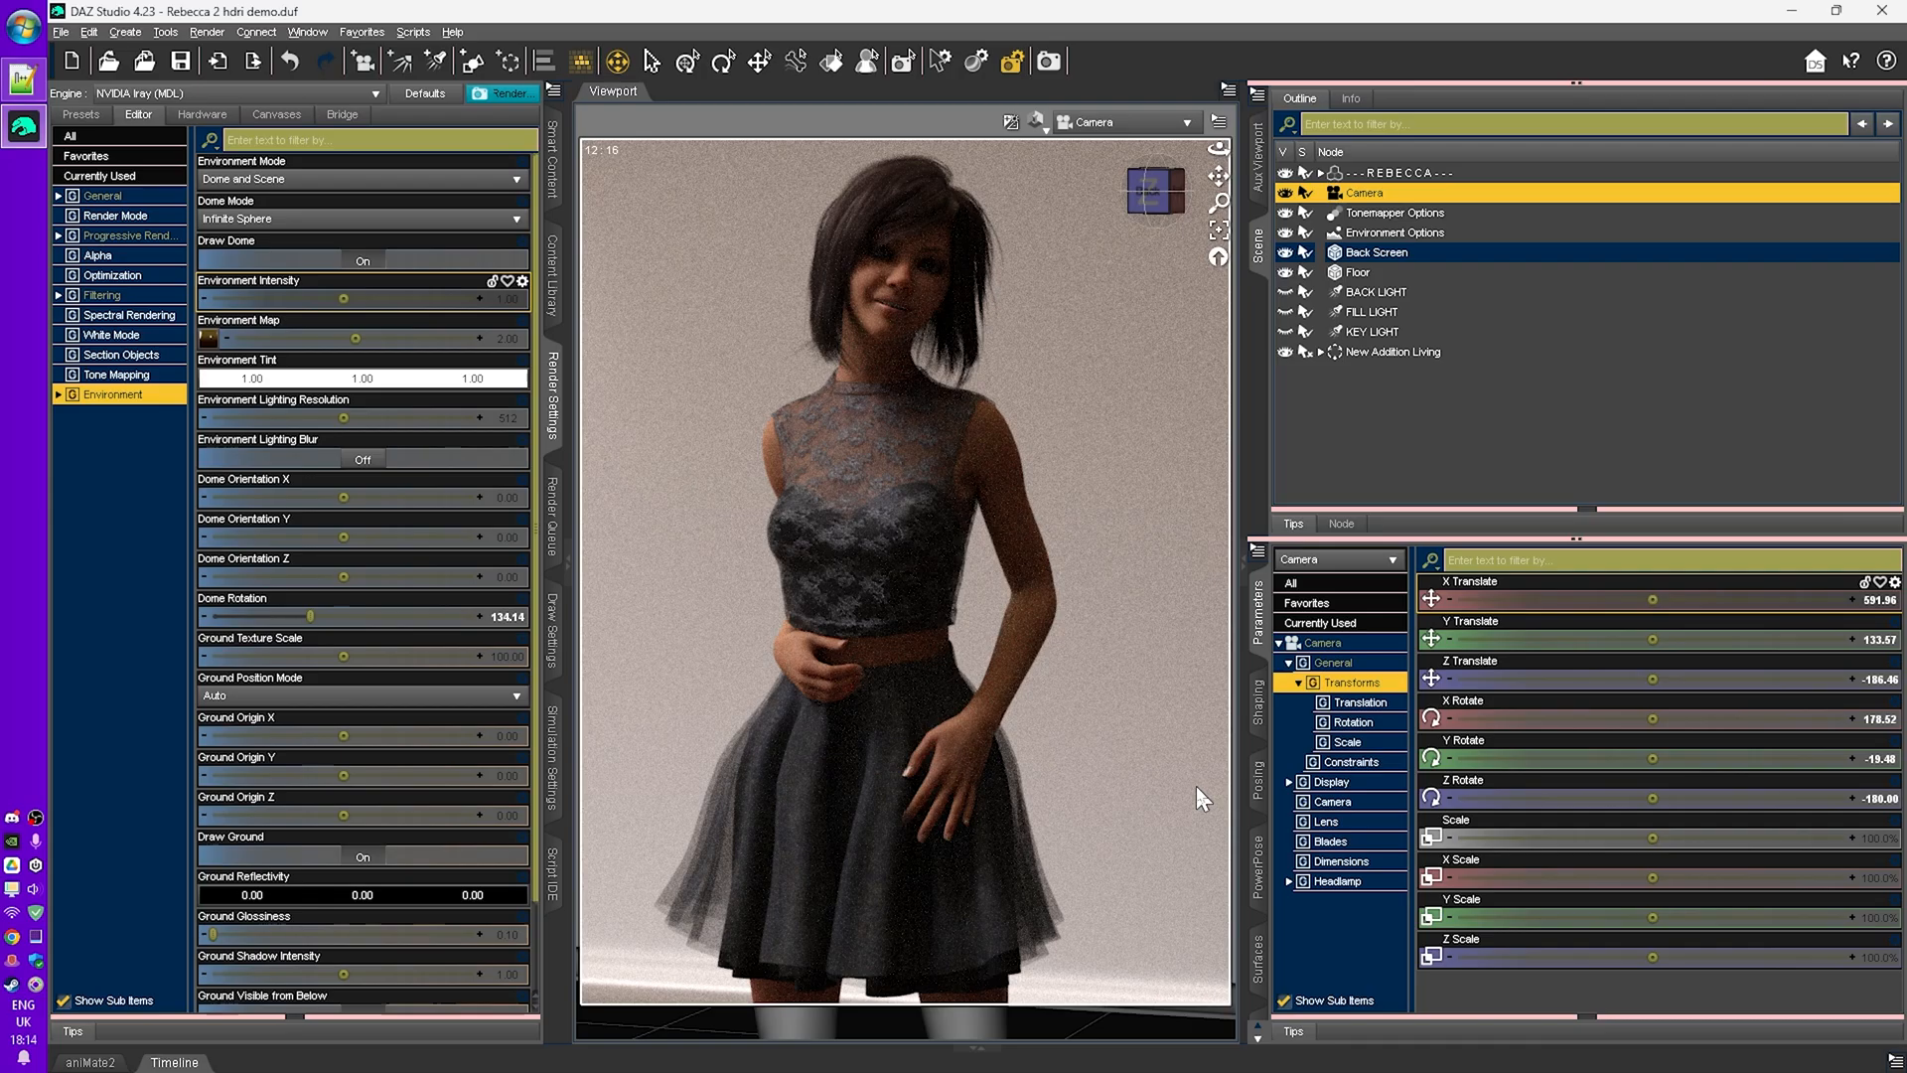
key(ctrl+9)
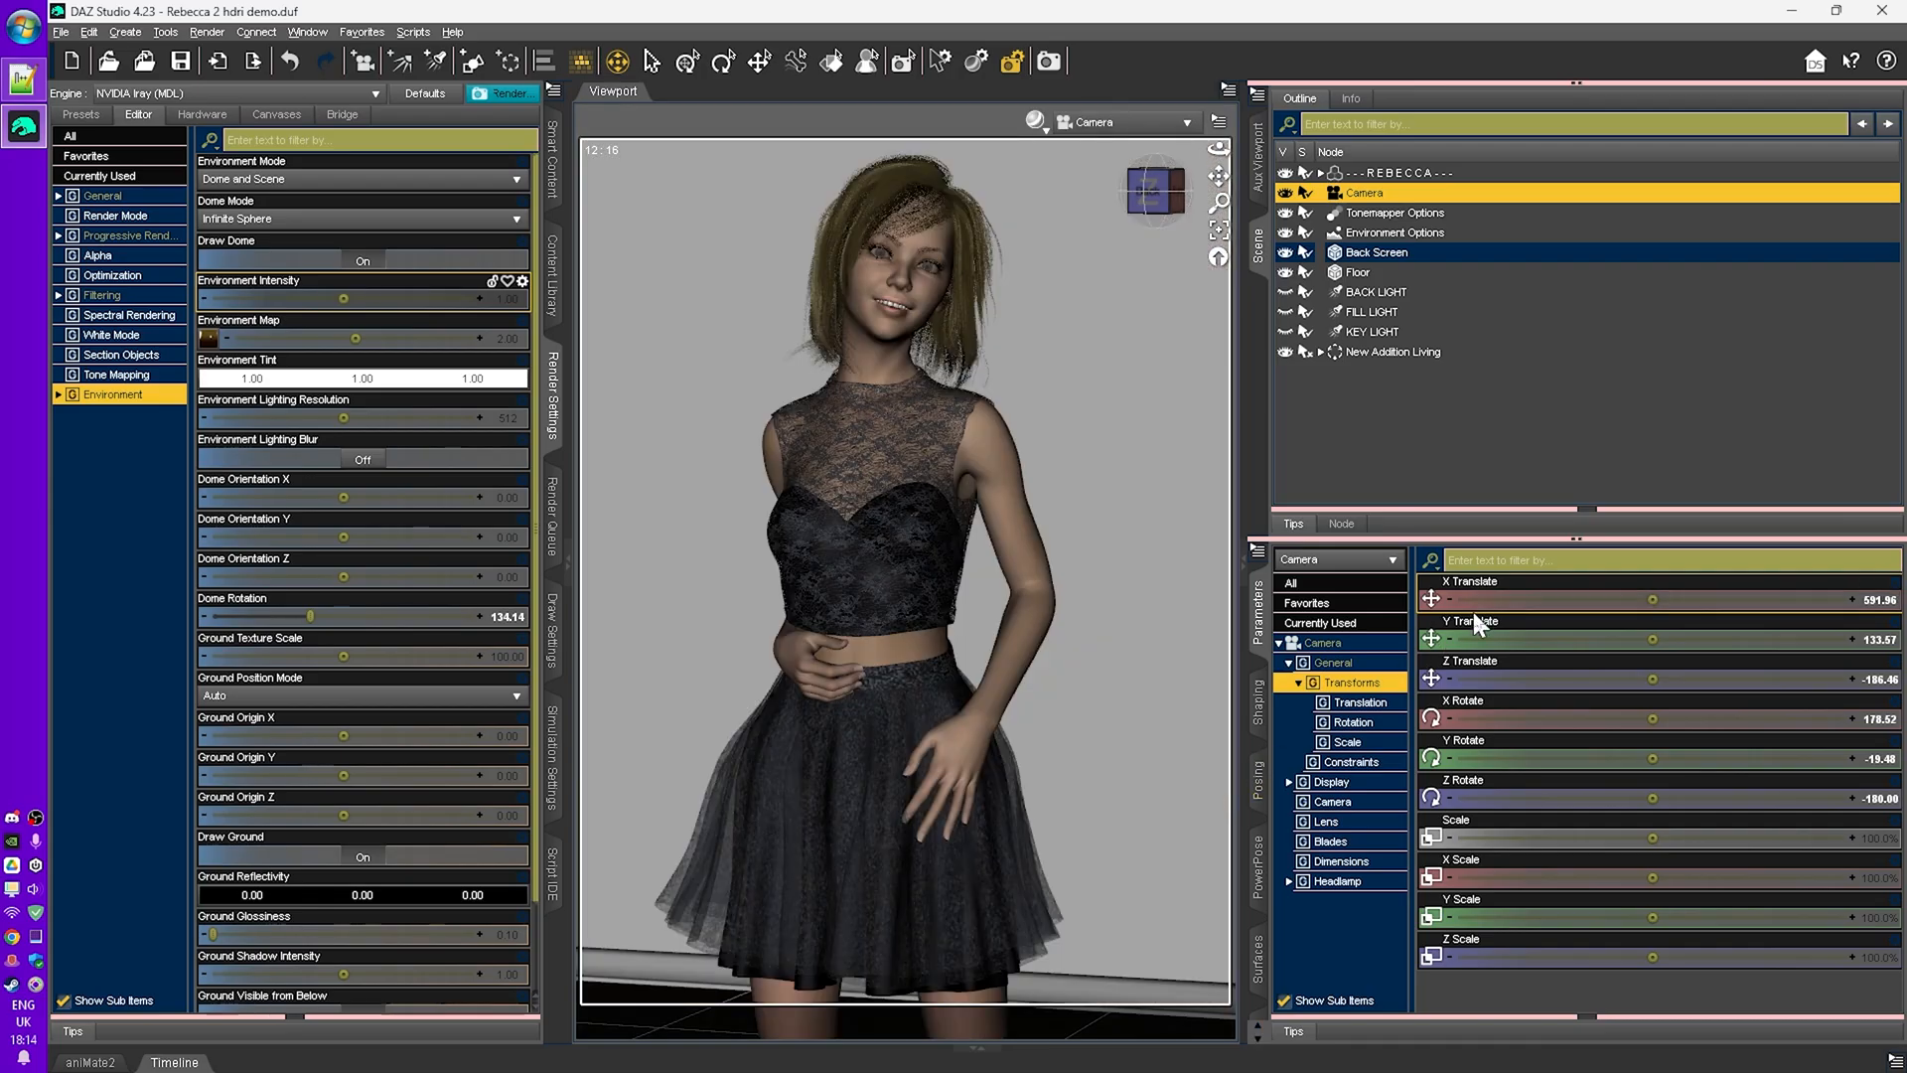
key(ctrl+r)
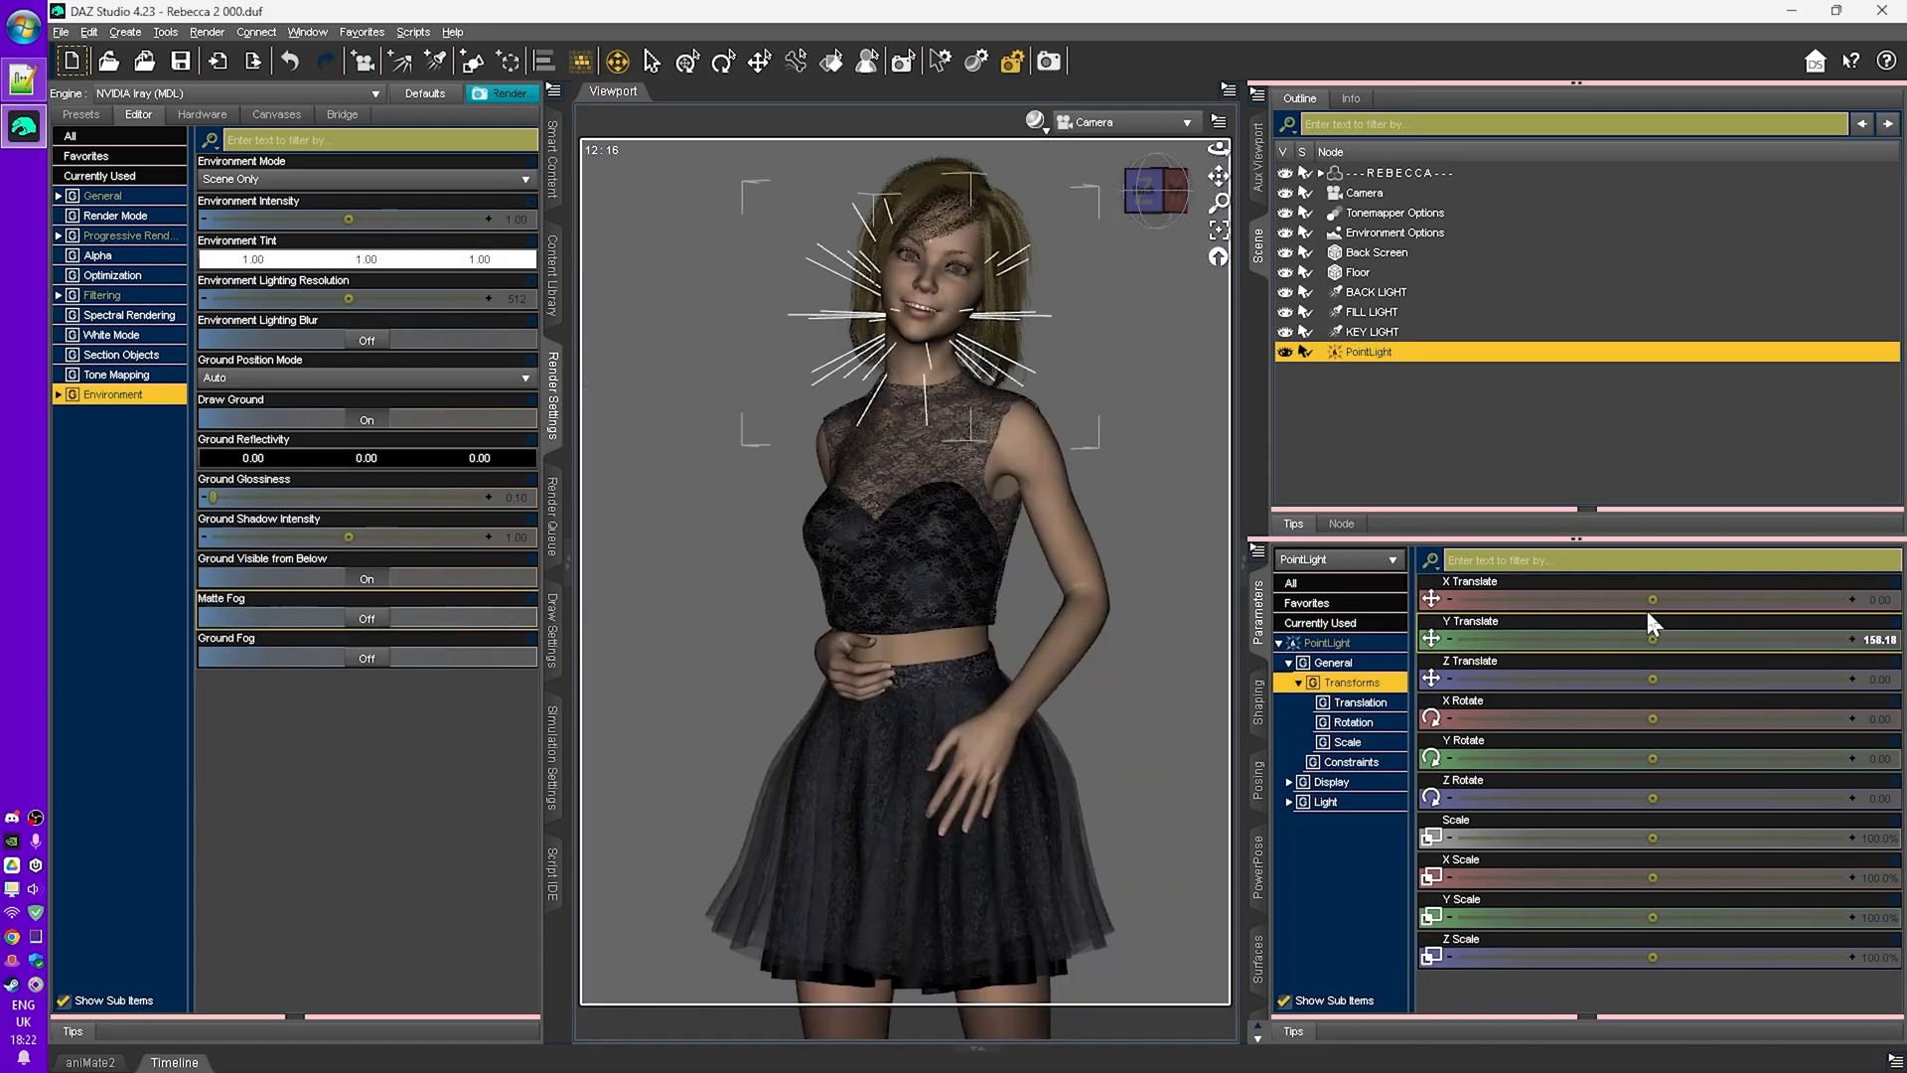
- Create a point light and duplicate it to make more point lights
click(125, 32)
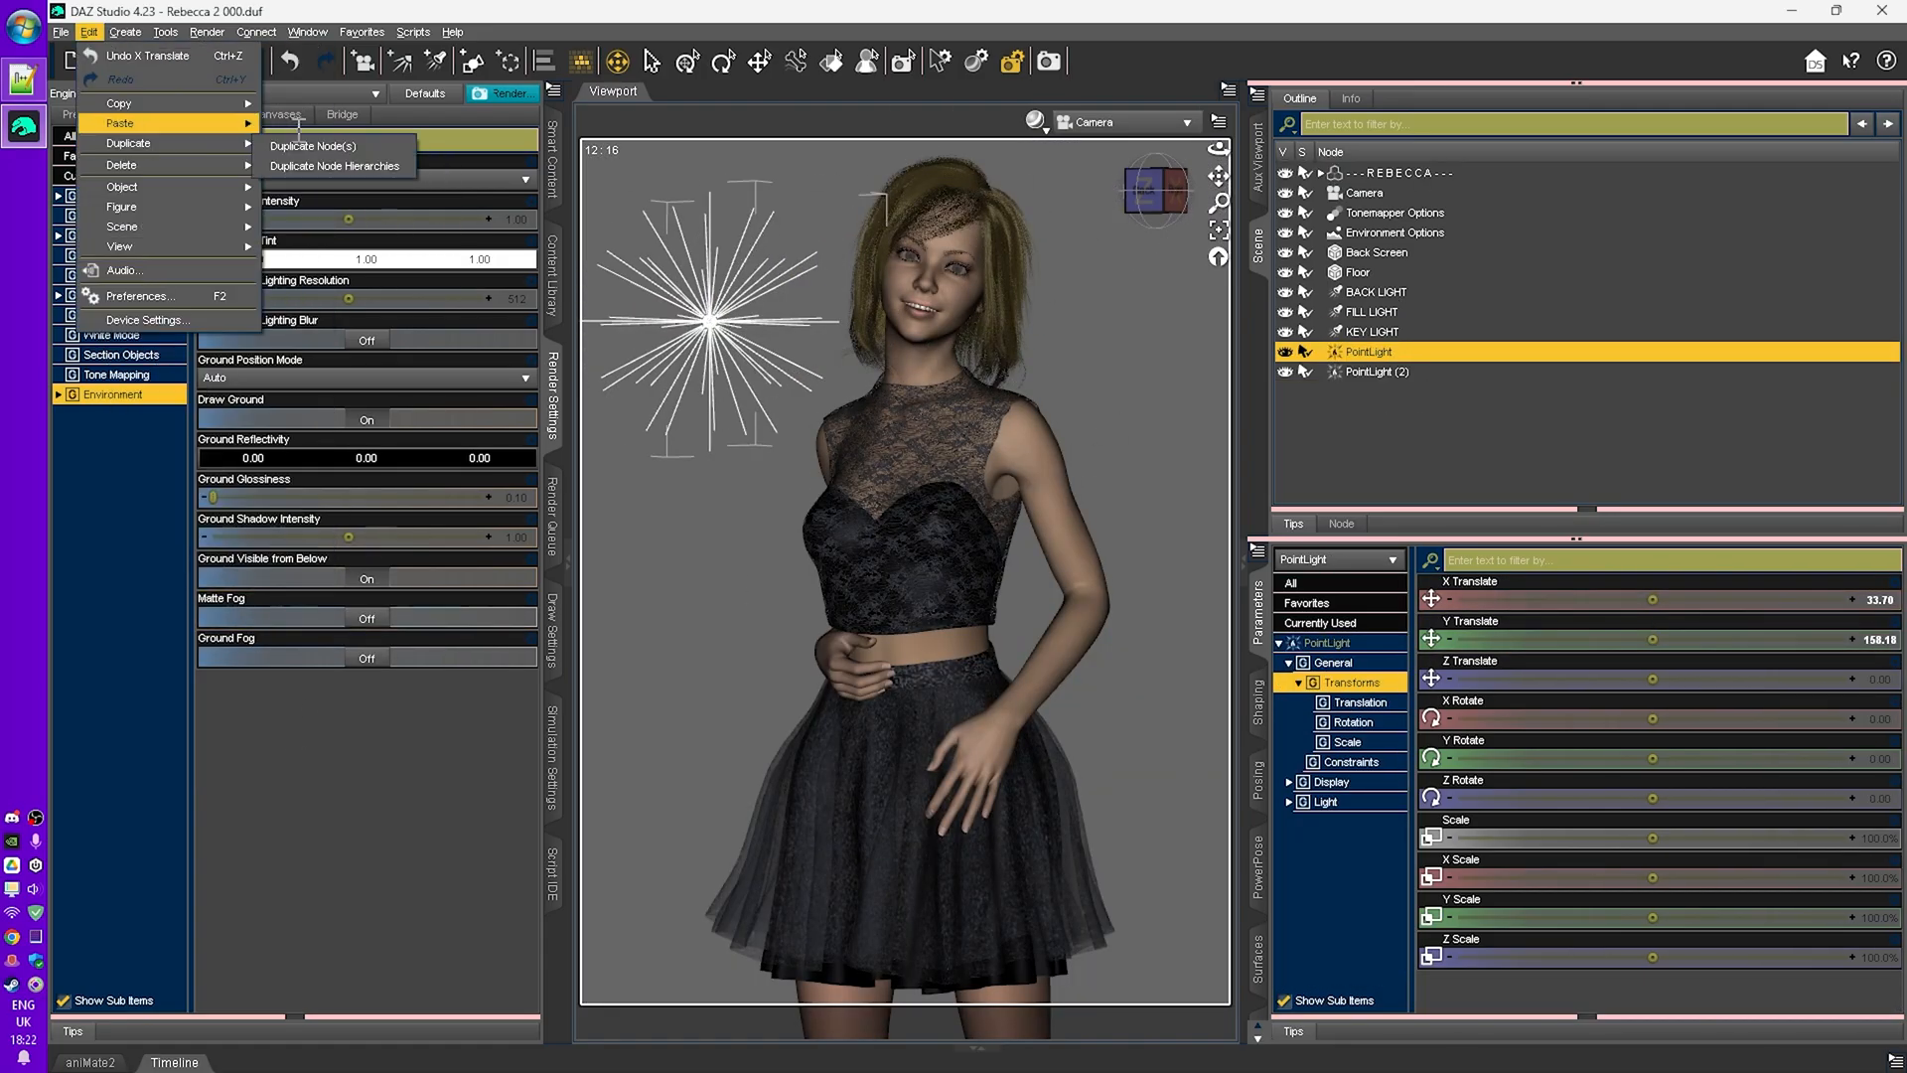
click(313, 146)
shift+click(1377, 412)
click(88, 32)
click(312, 146)
click(1369, 352)
- Select each point light in turn and move it to spread the twelve lights around the character
drag(1652, 600, 1566, 600)
click(1377, 391)
click(1530, 411)
drag(1653, 639, 1560, 639)
click(1529, 431)
click(1529, 451)
click(1529, 471)
scroll(1527, 427, down, 2)
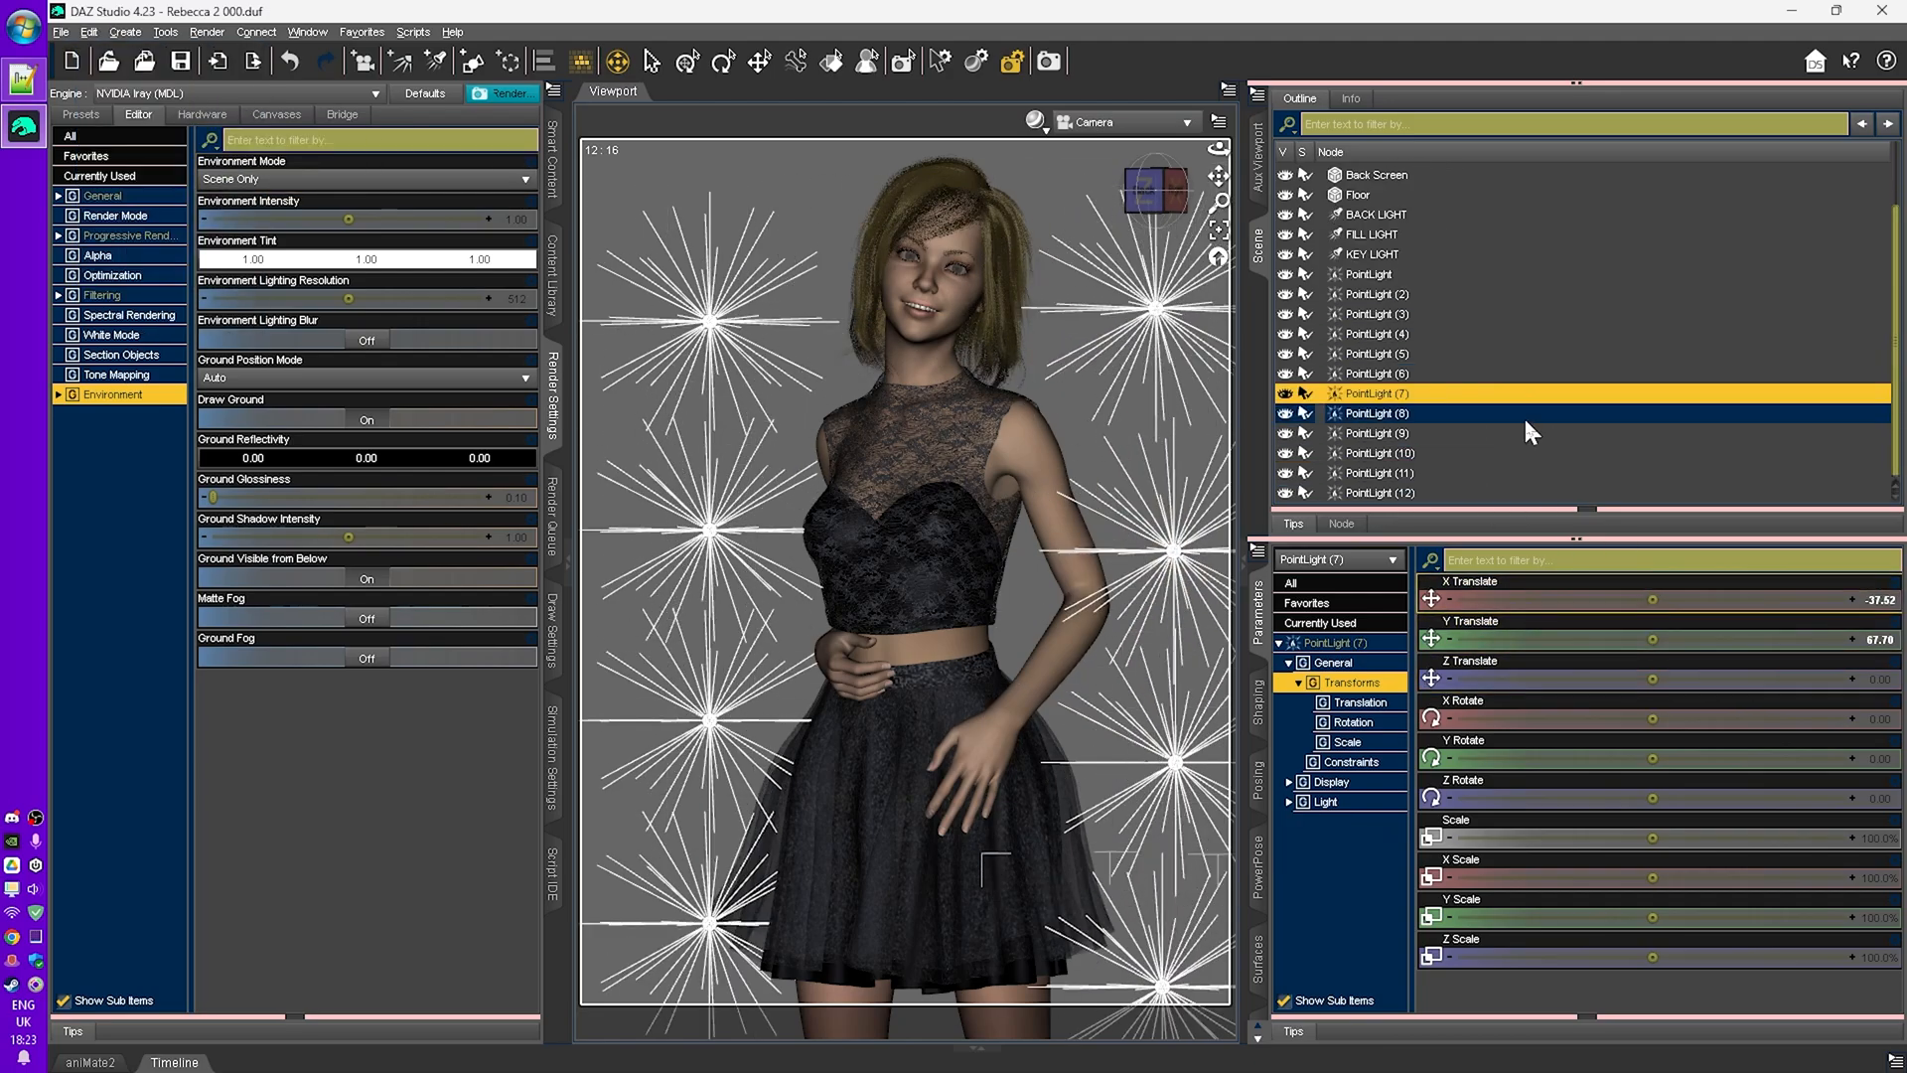
click(1529, 413)
drag(1653, 679, 1698, 639)
click(1530, 433)
click(1529, 453)
click(1530, 473)
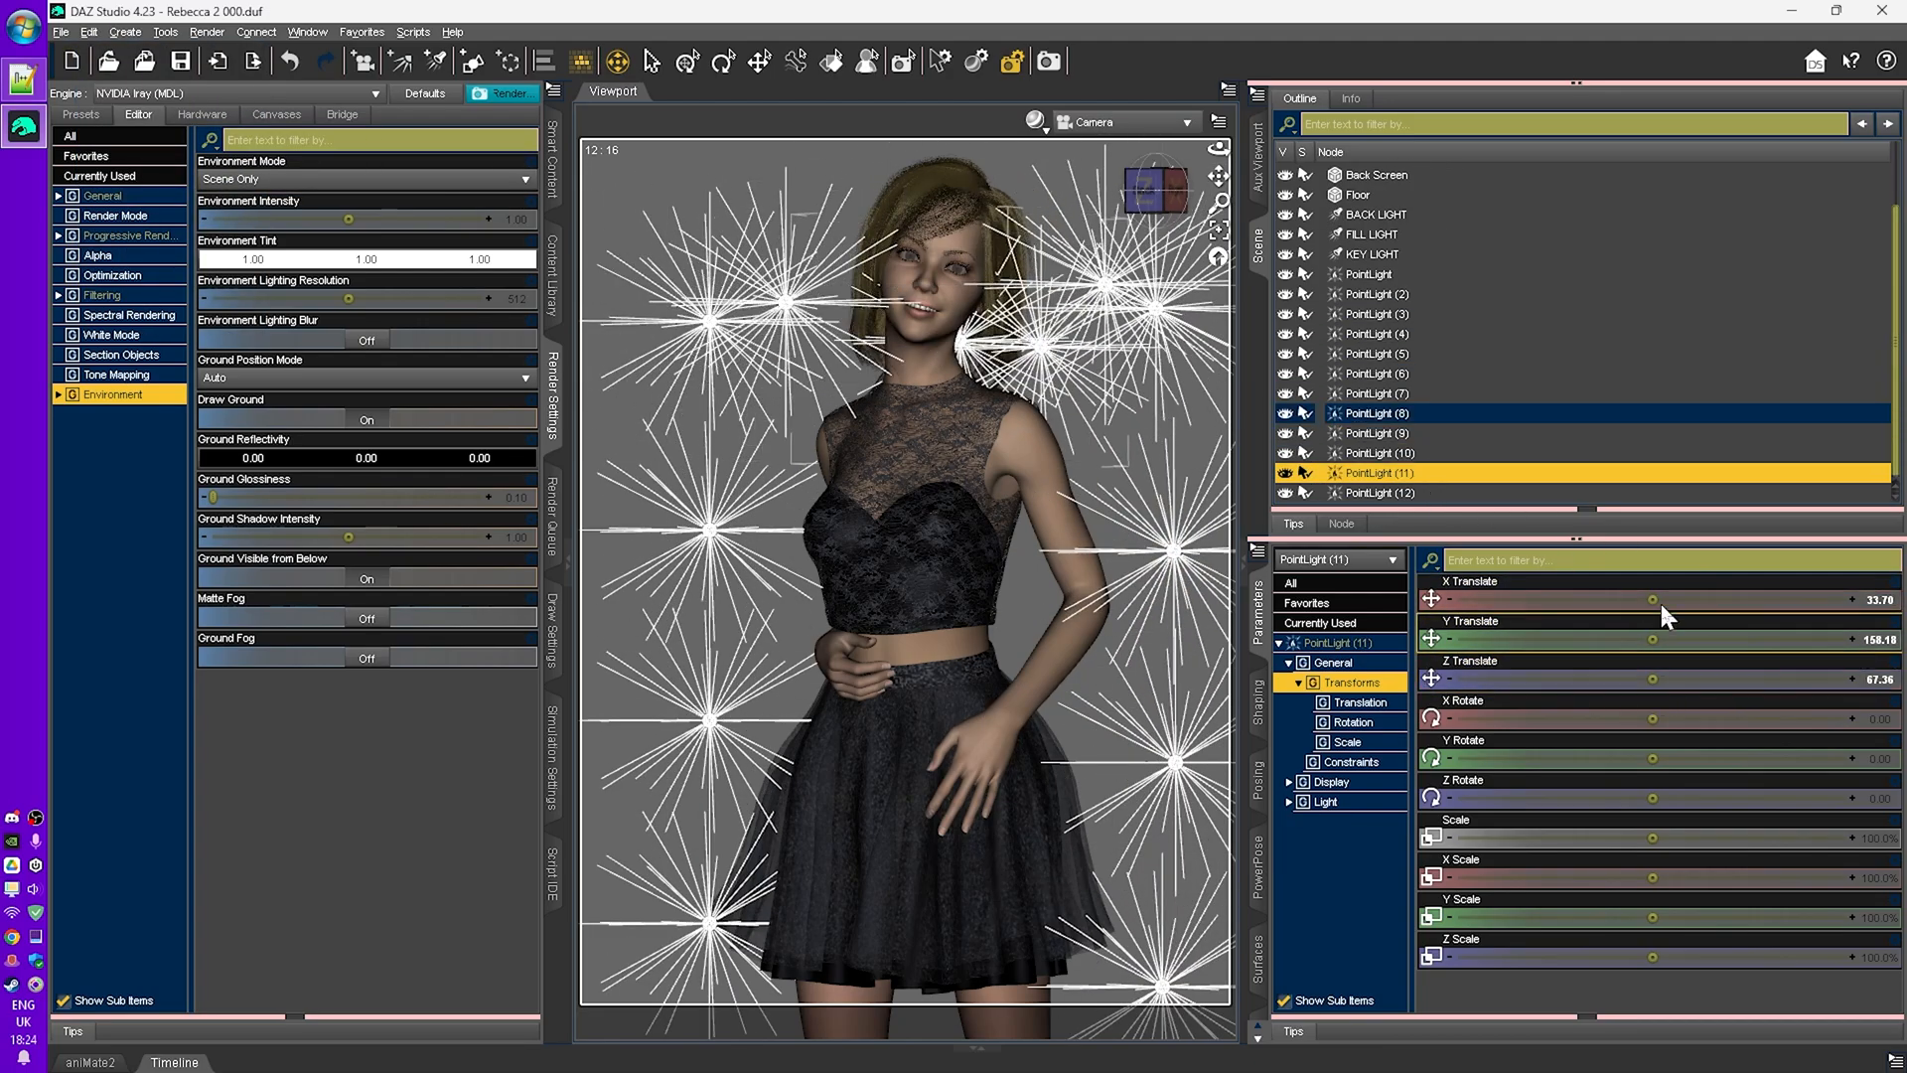
click(1530, 492)
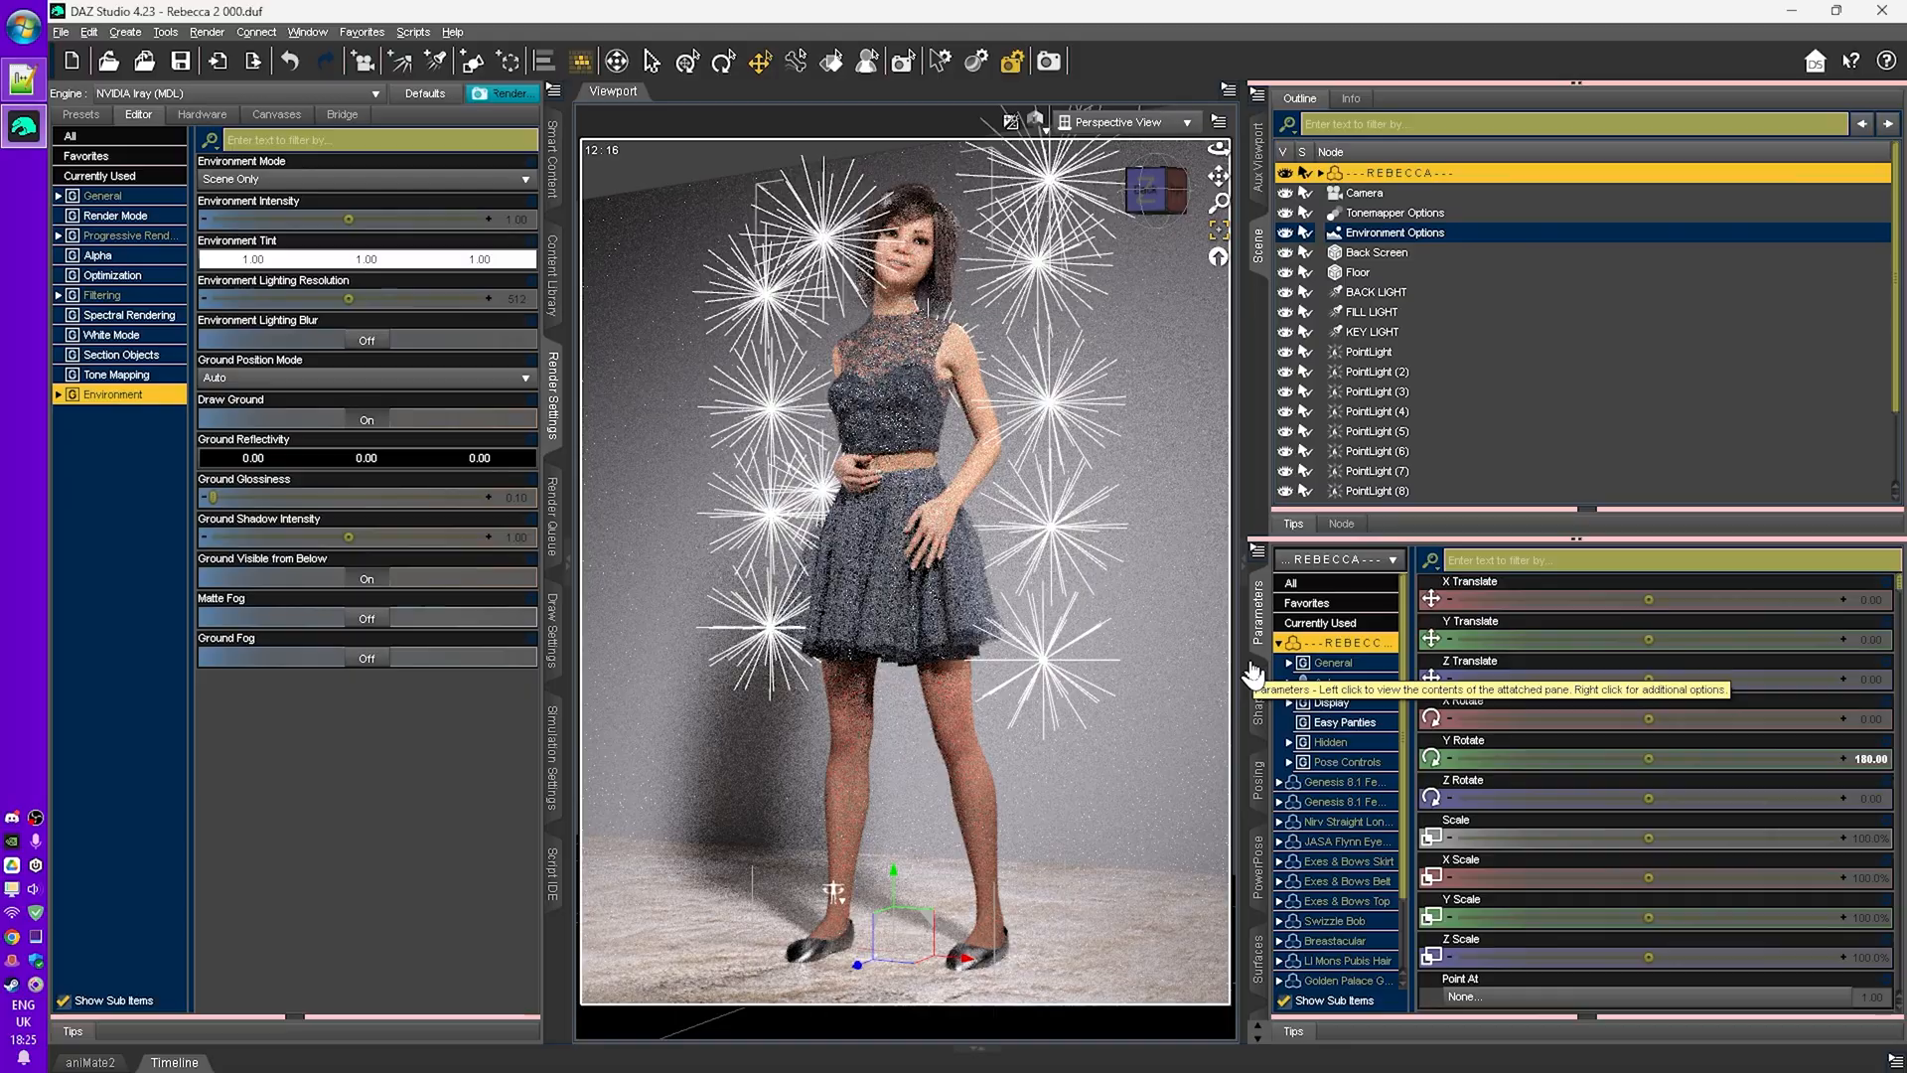
- Render the scene lit by the point lights
key(alt+shift+n)
middle_drag(1093, 757, 975, 676)
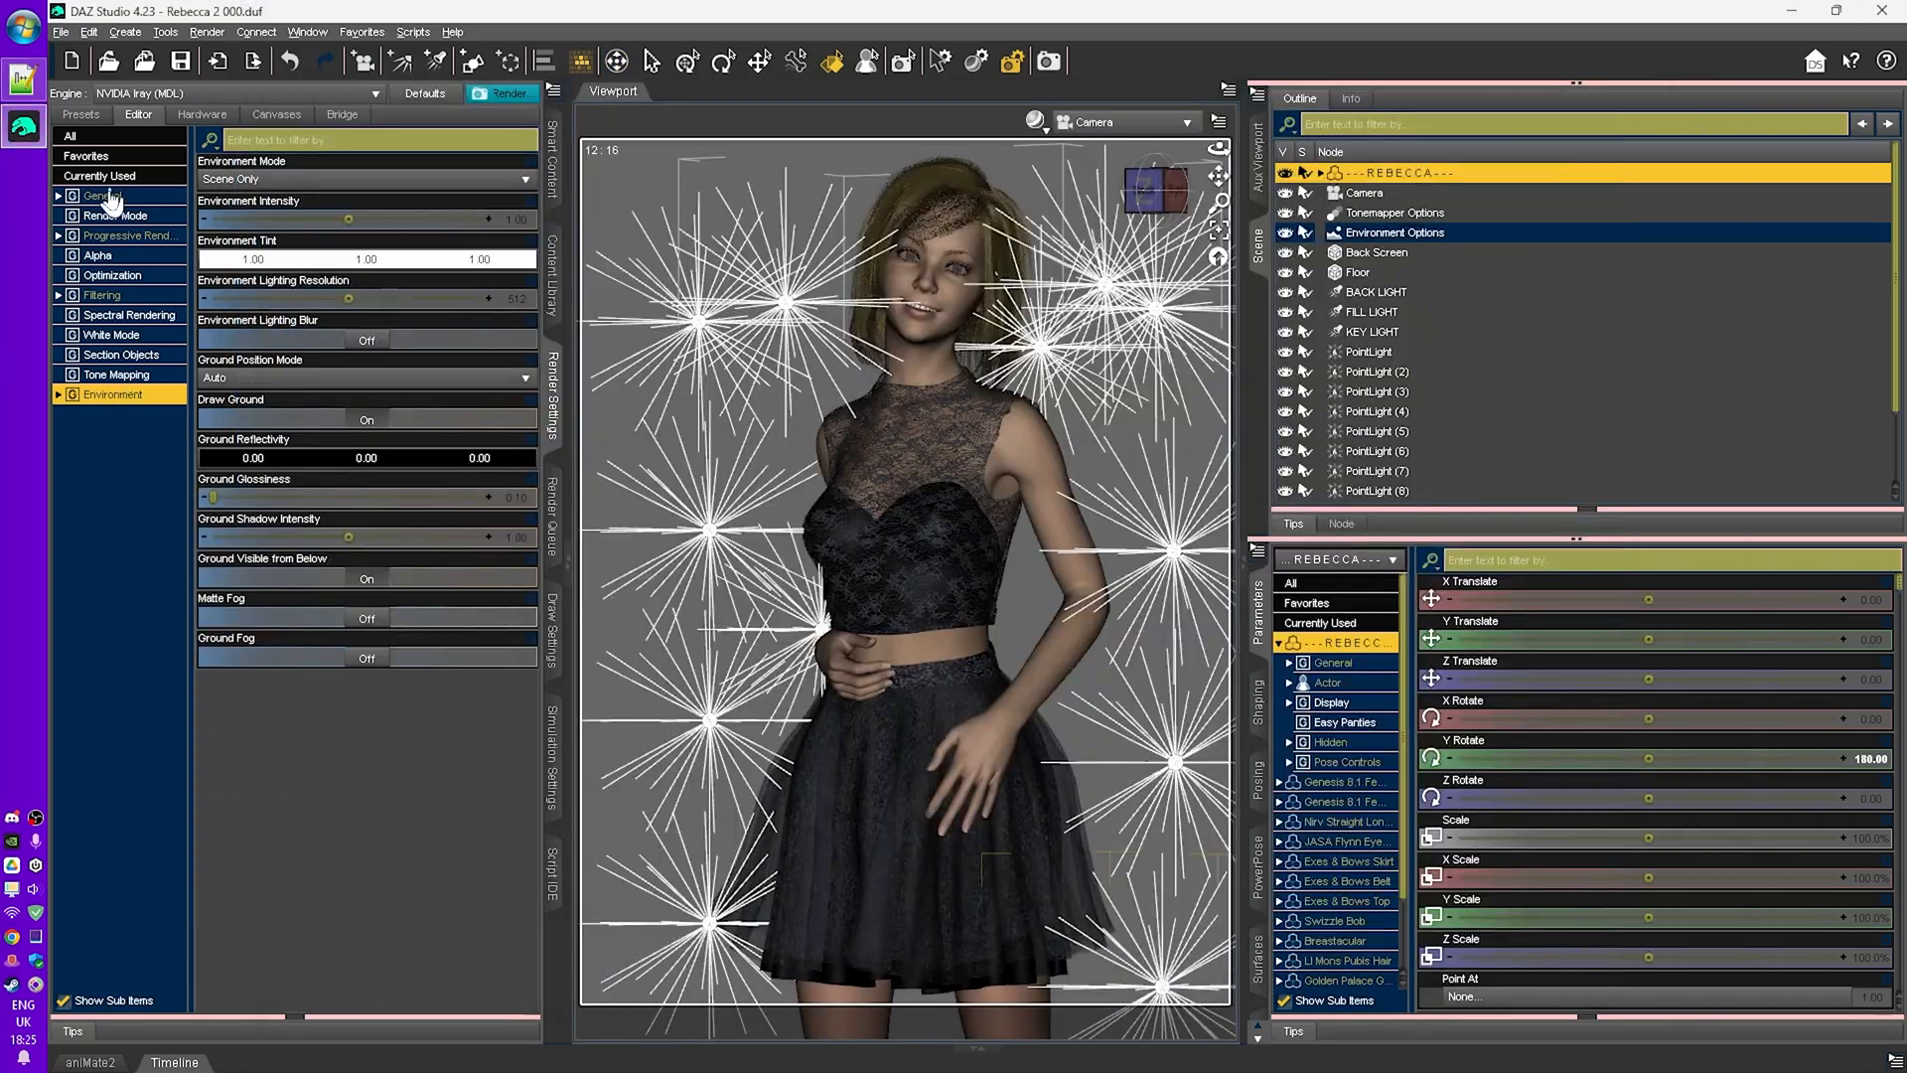
key(ctrl+r)
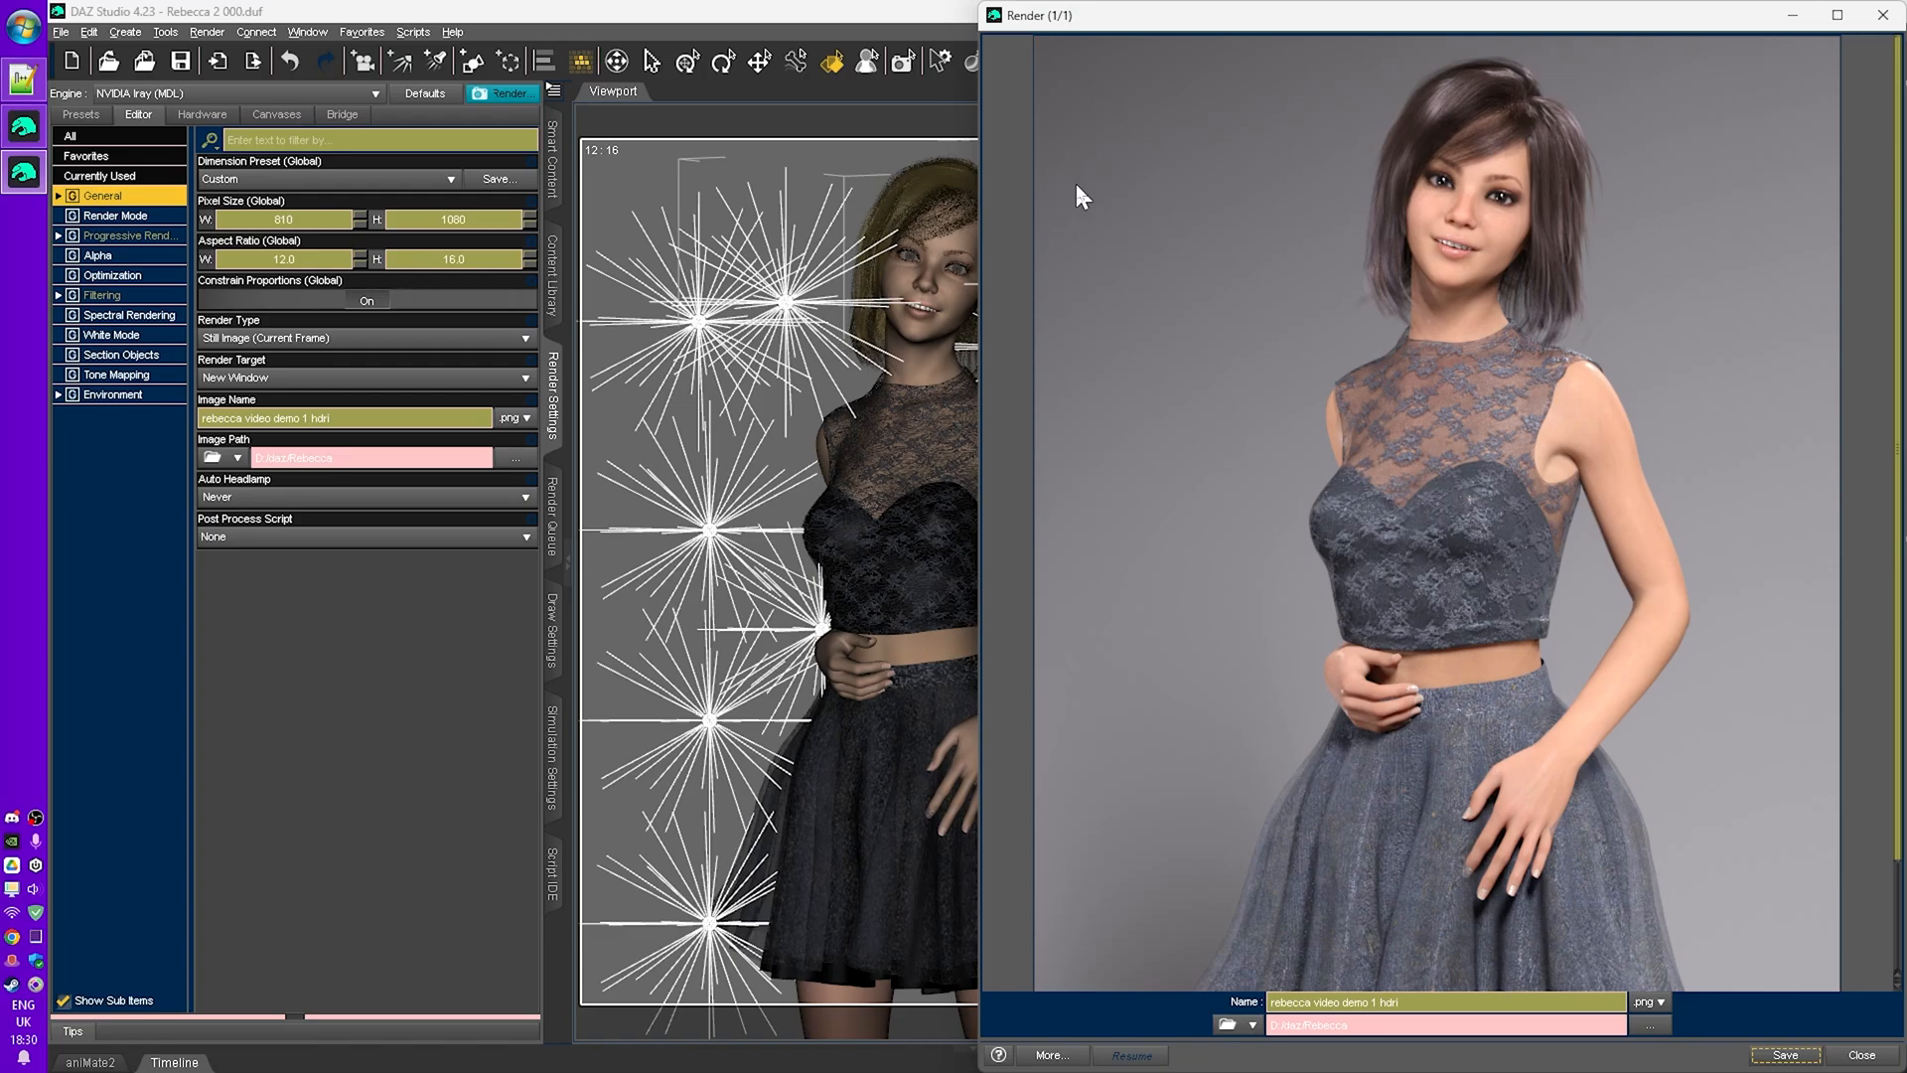
- Set the Light Geometry of the point lights to Sphere
click(884, 20)
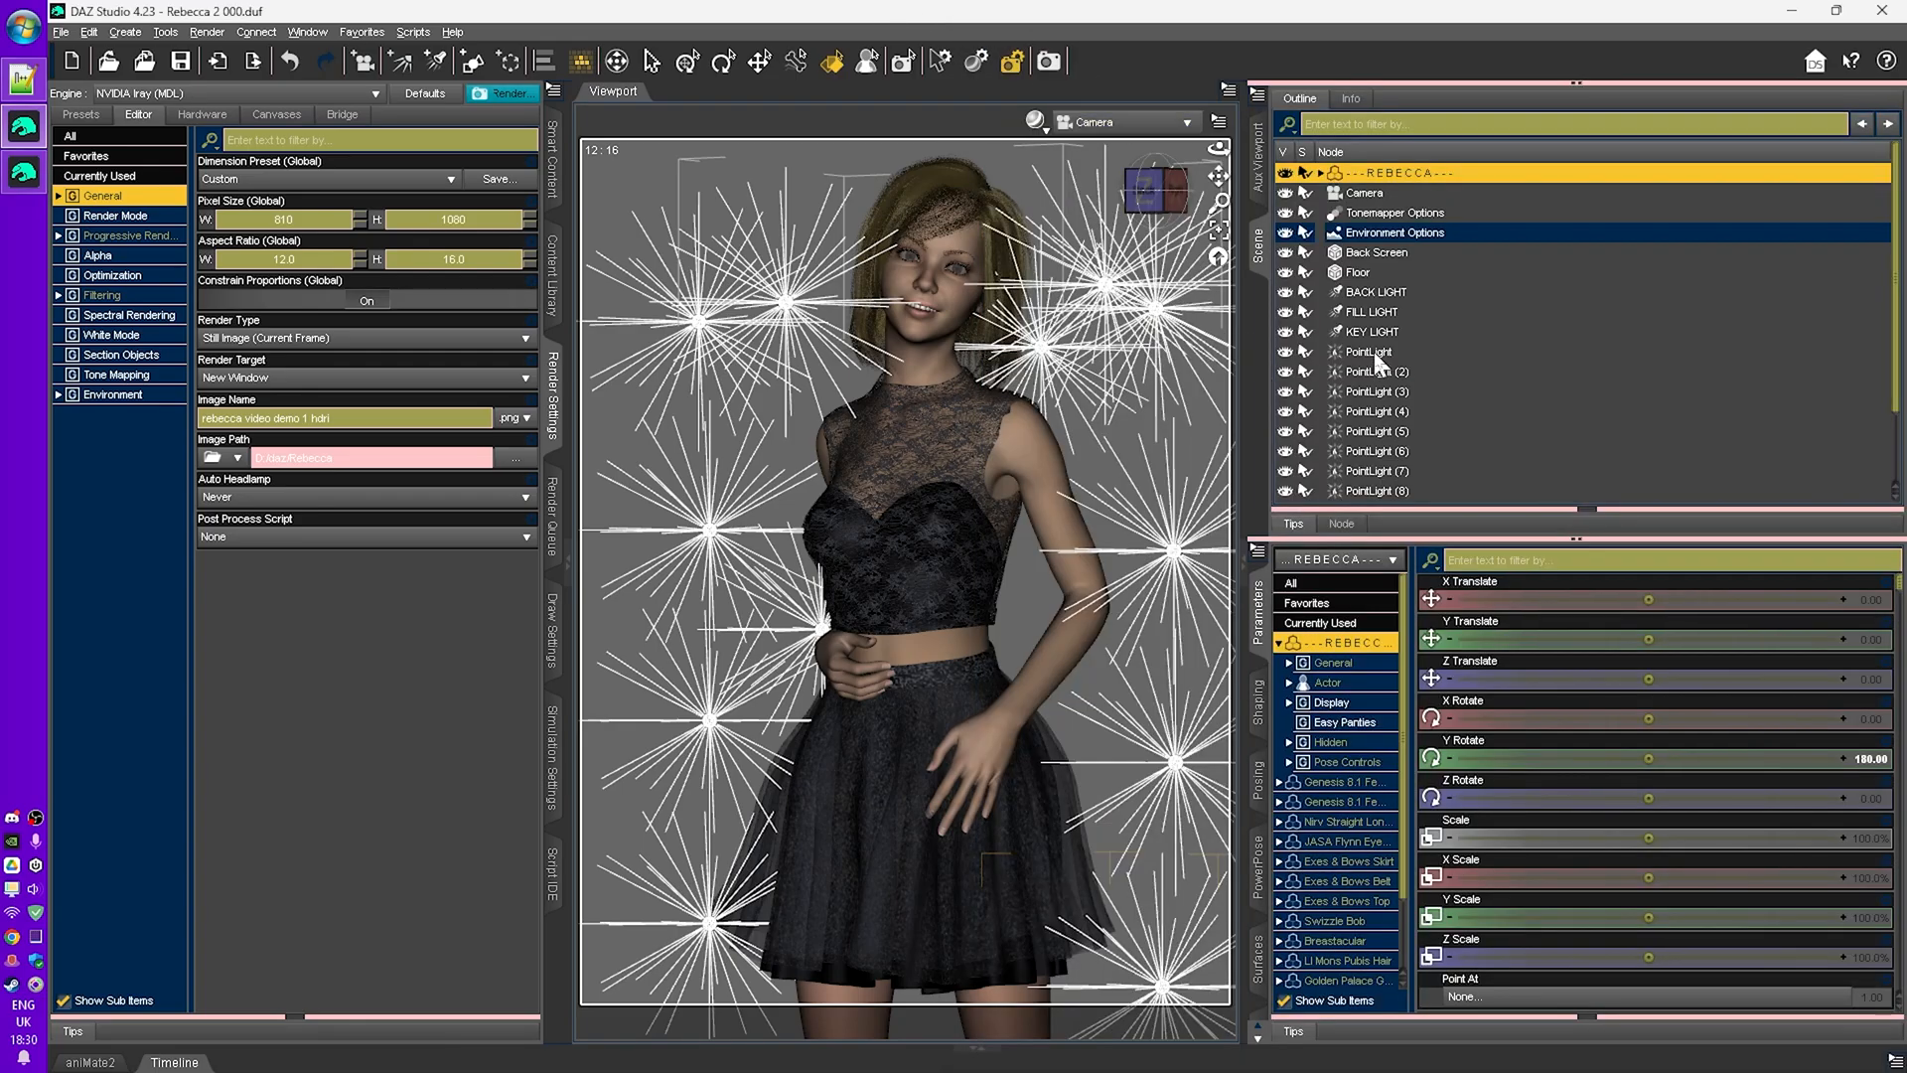
click(1374, 352)
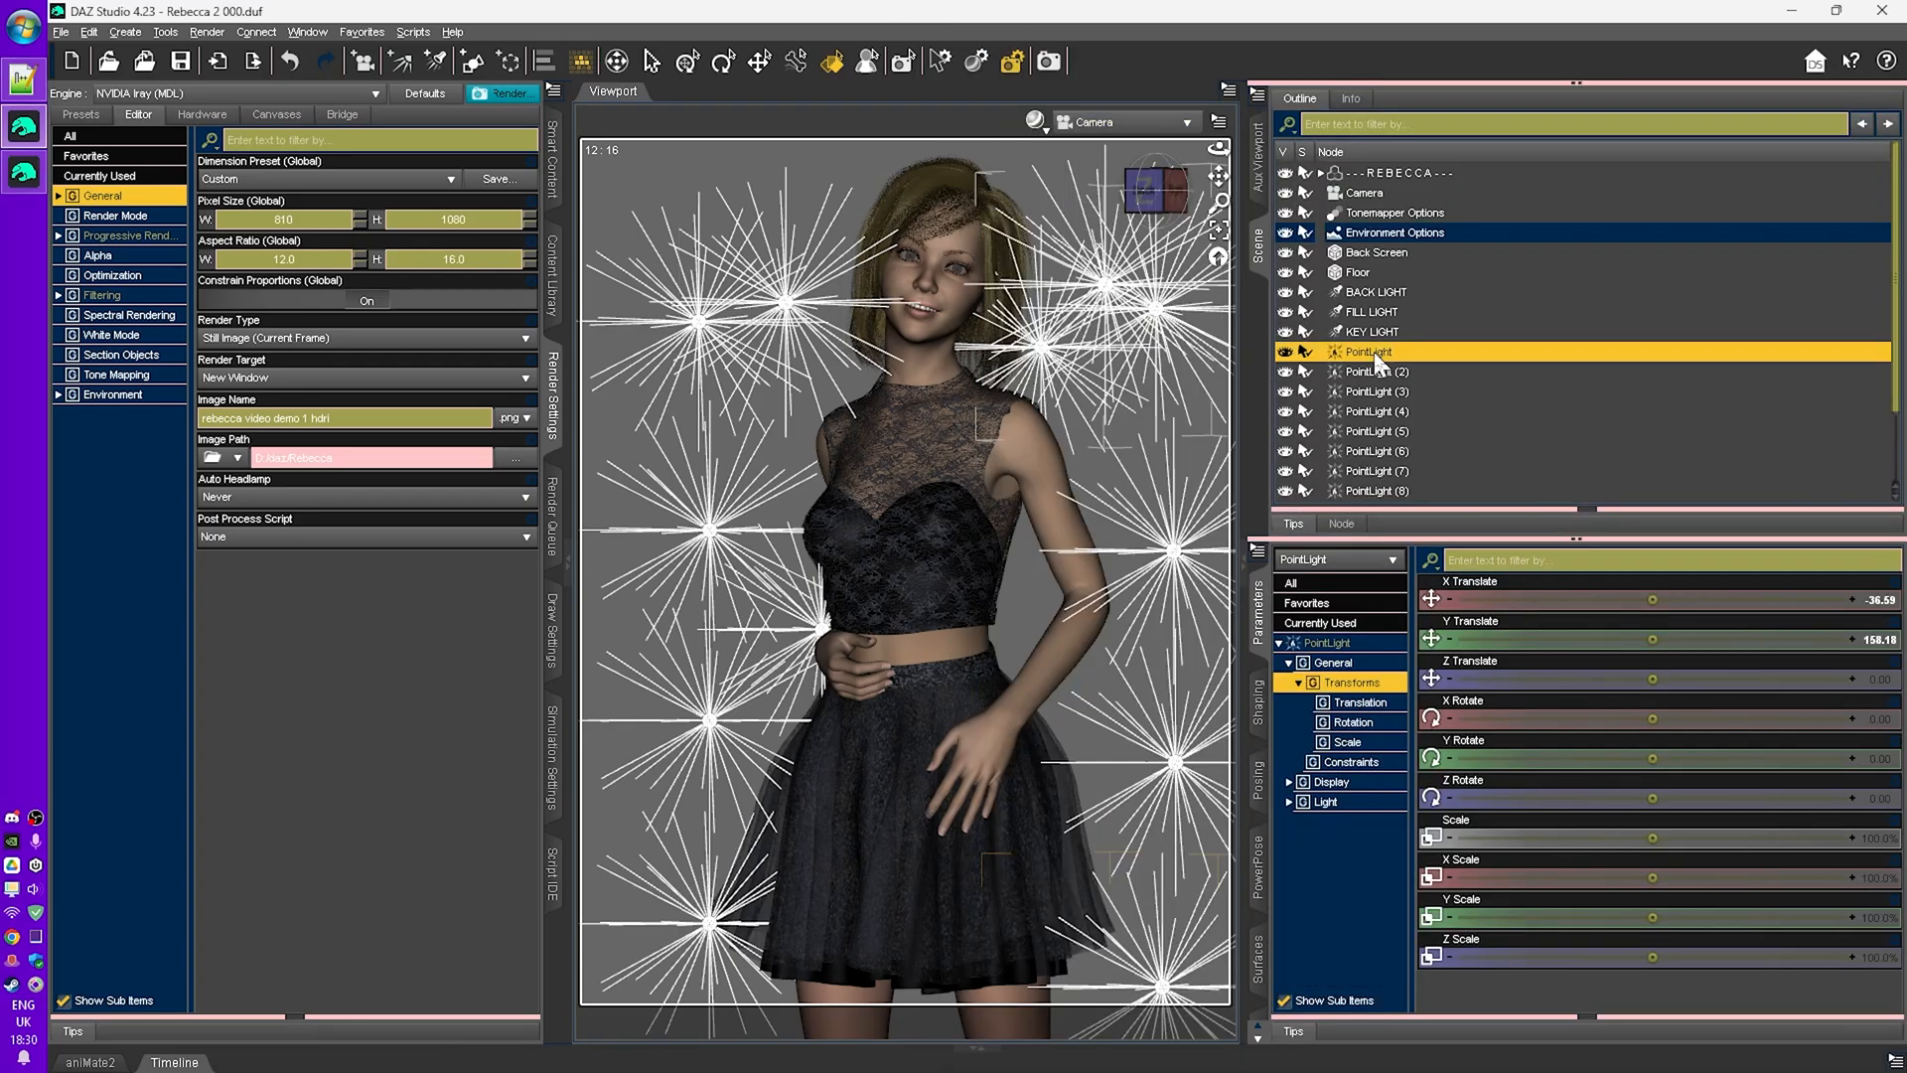
click(1352, 804)
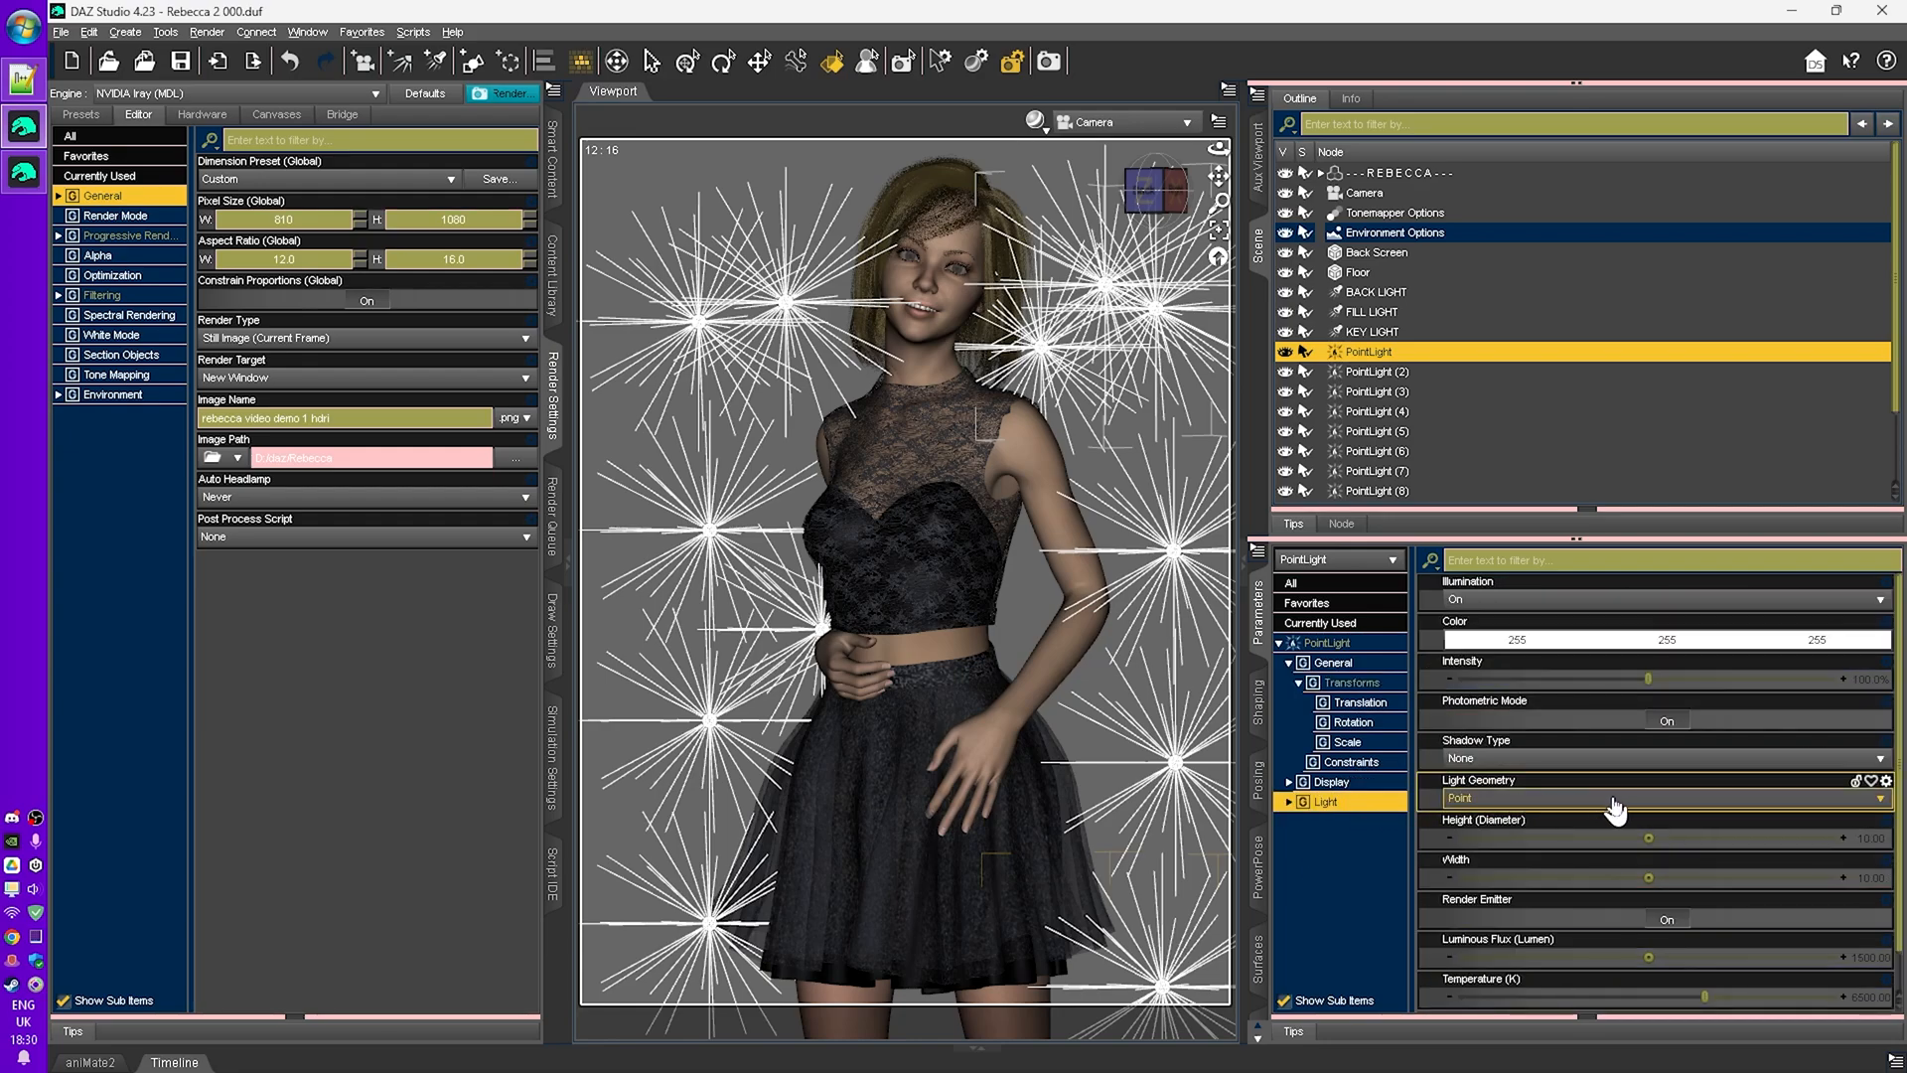
click(1383, 393)
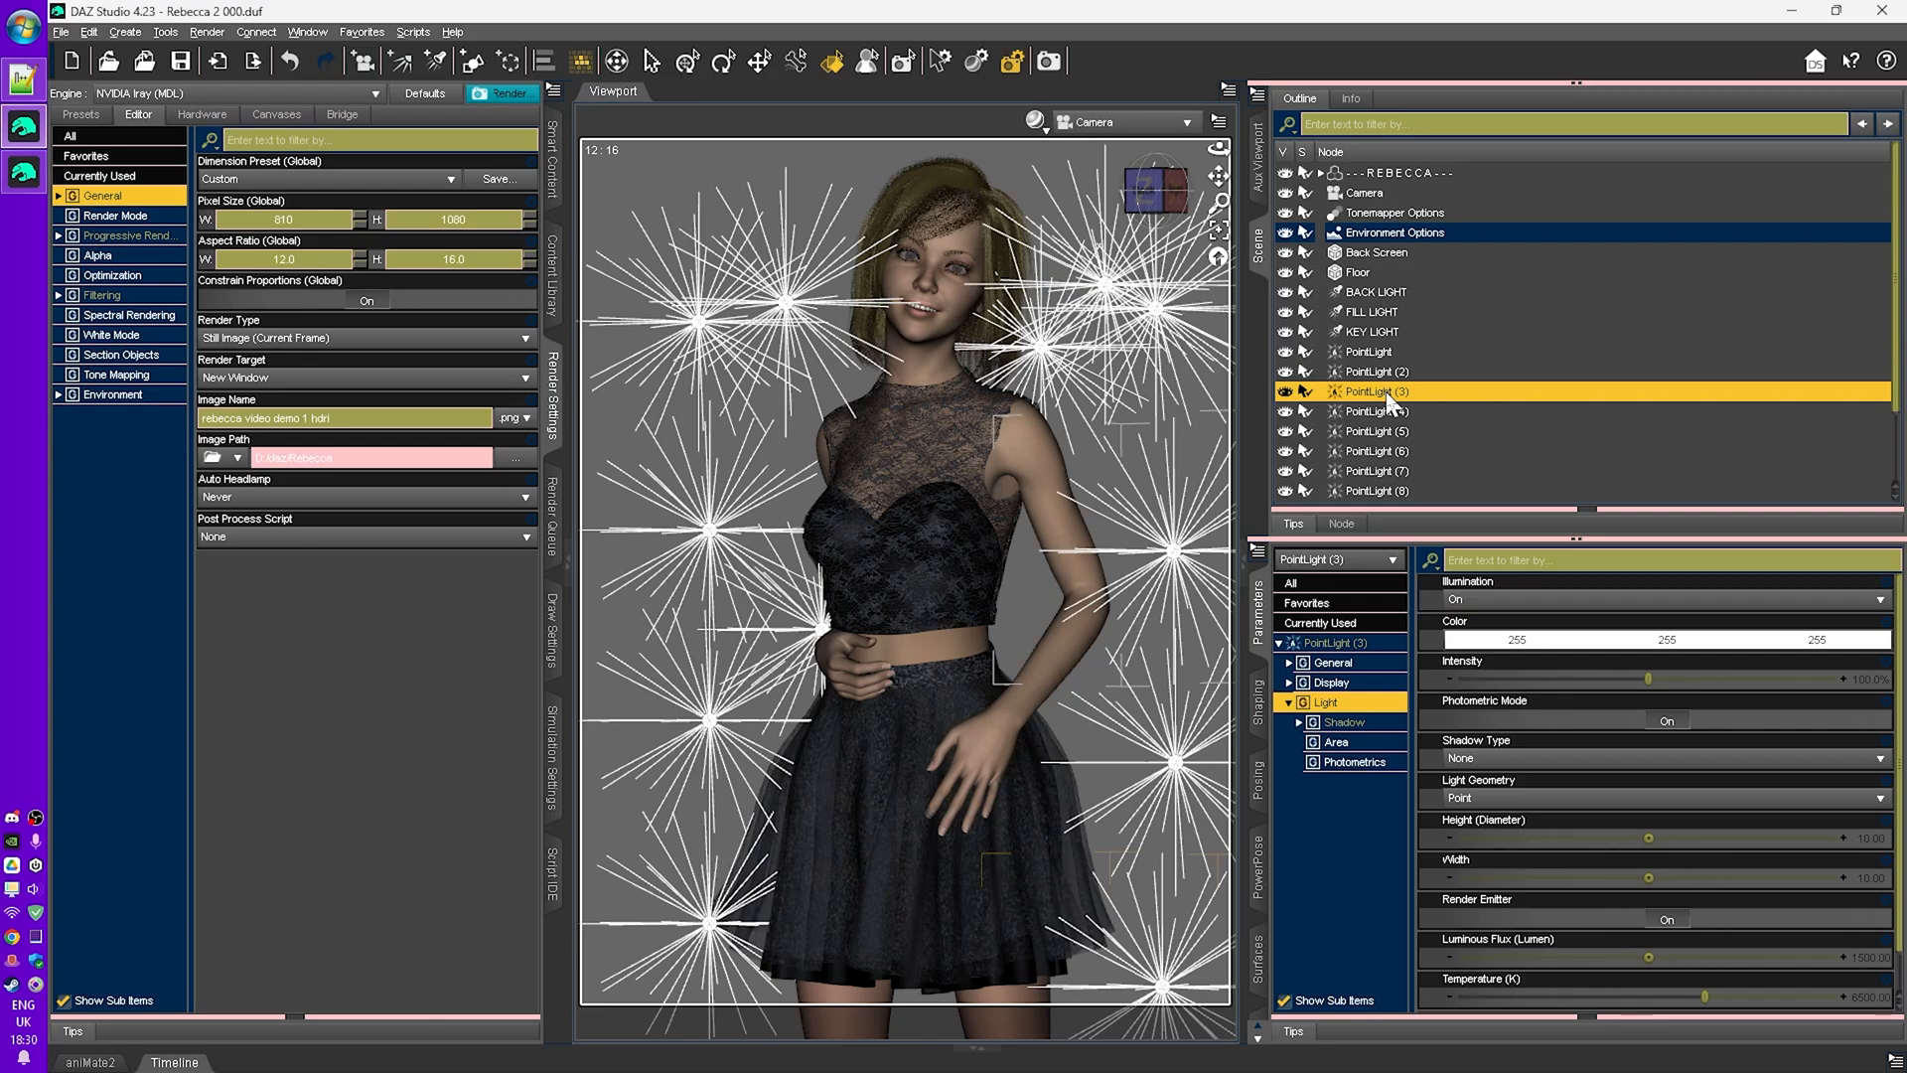
click(1385, 411)
click(1385, 431)
click(1386, 451)
click(1386, 470)
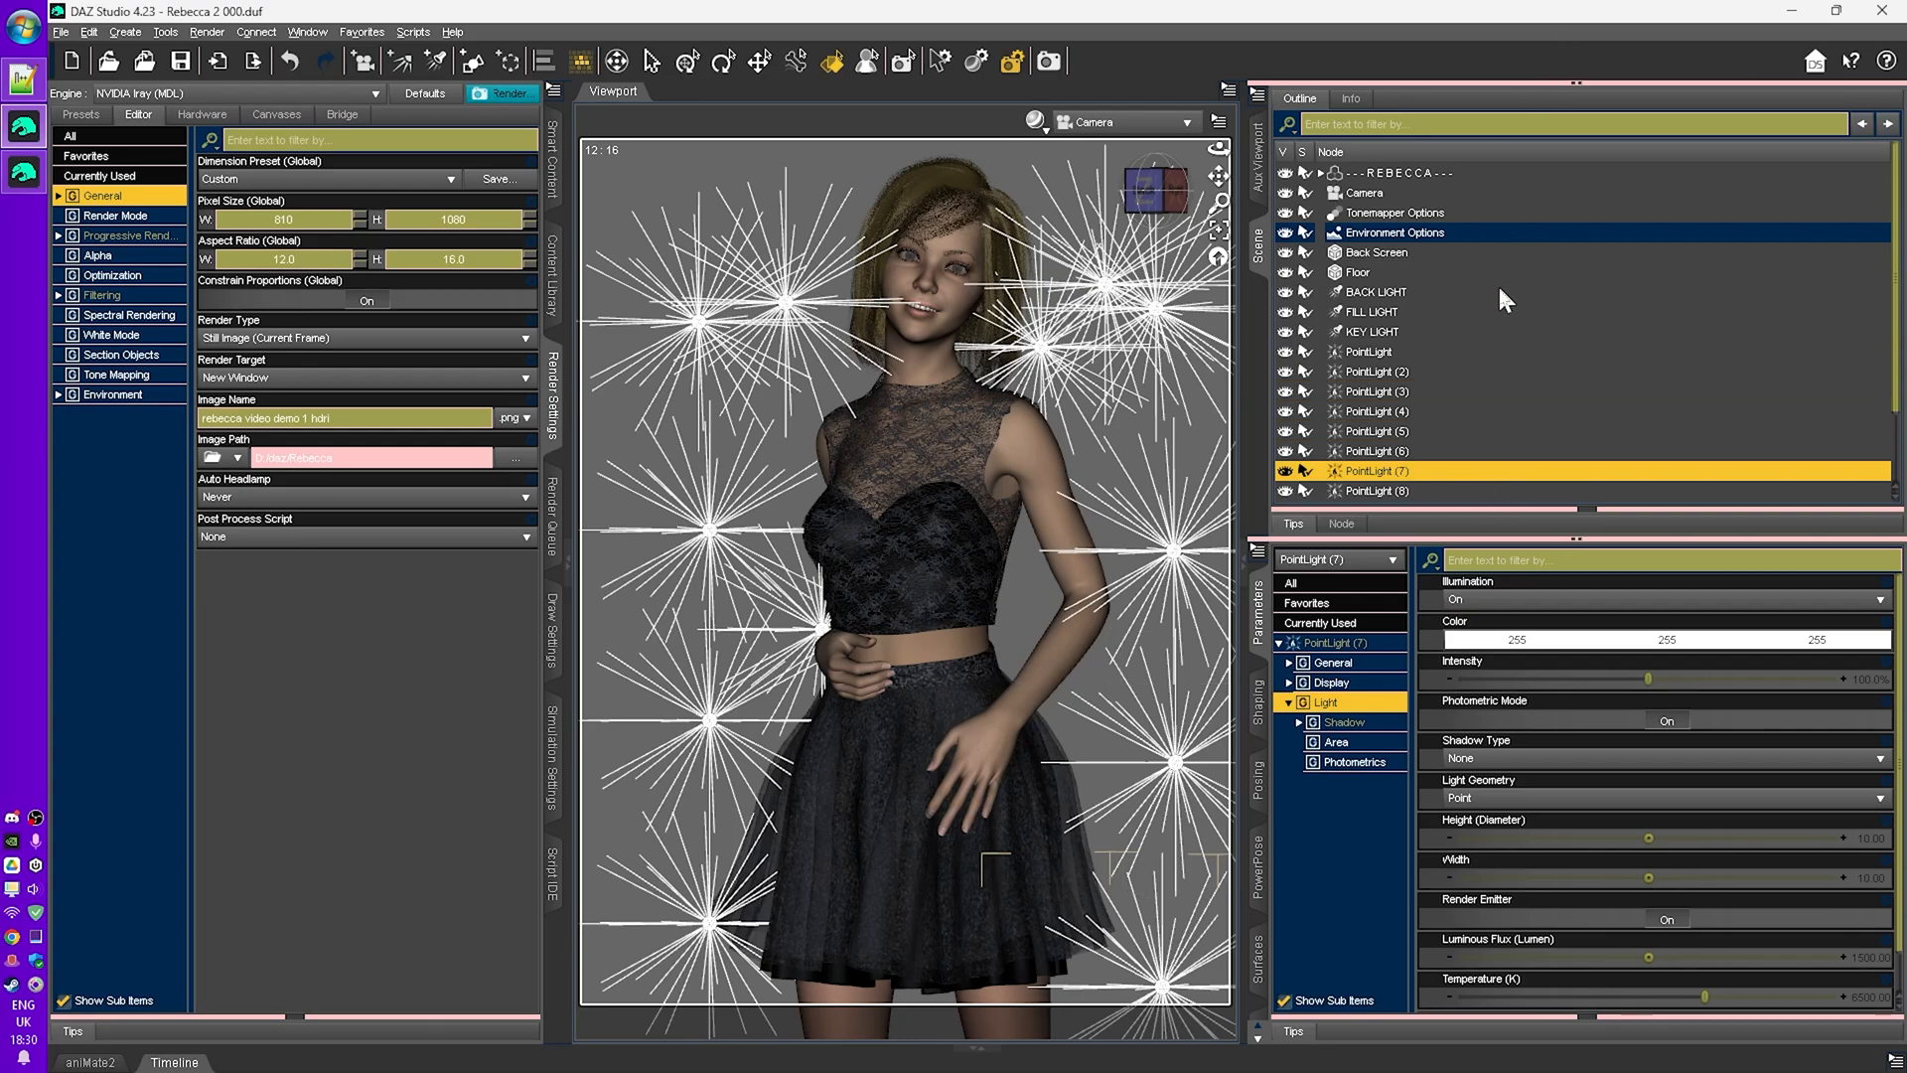
scroll(1446, 360, down, 2)
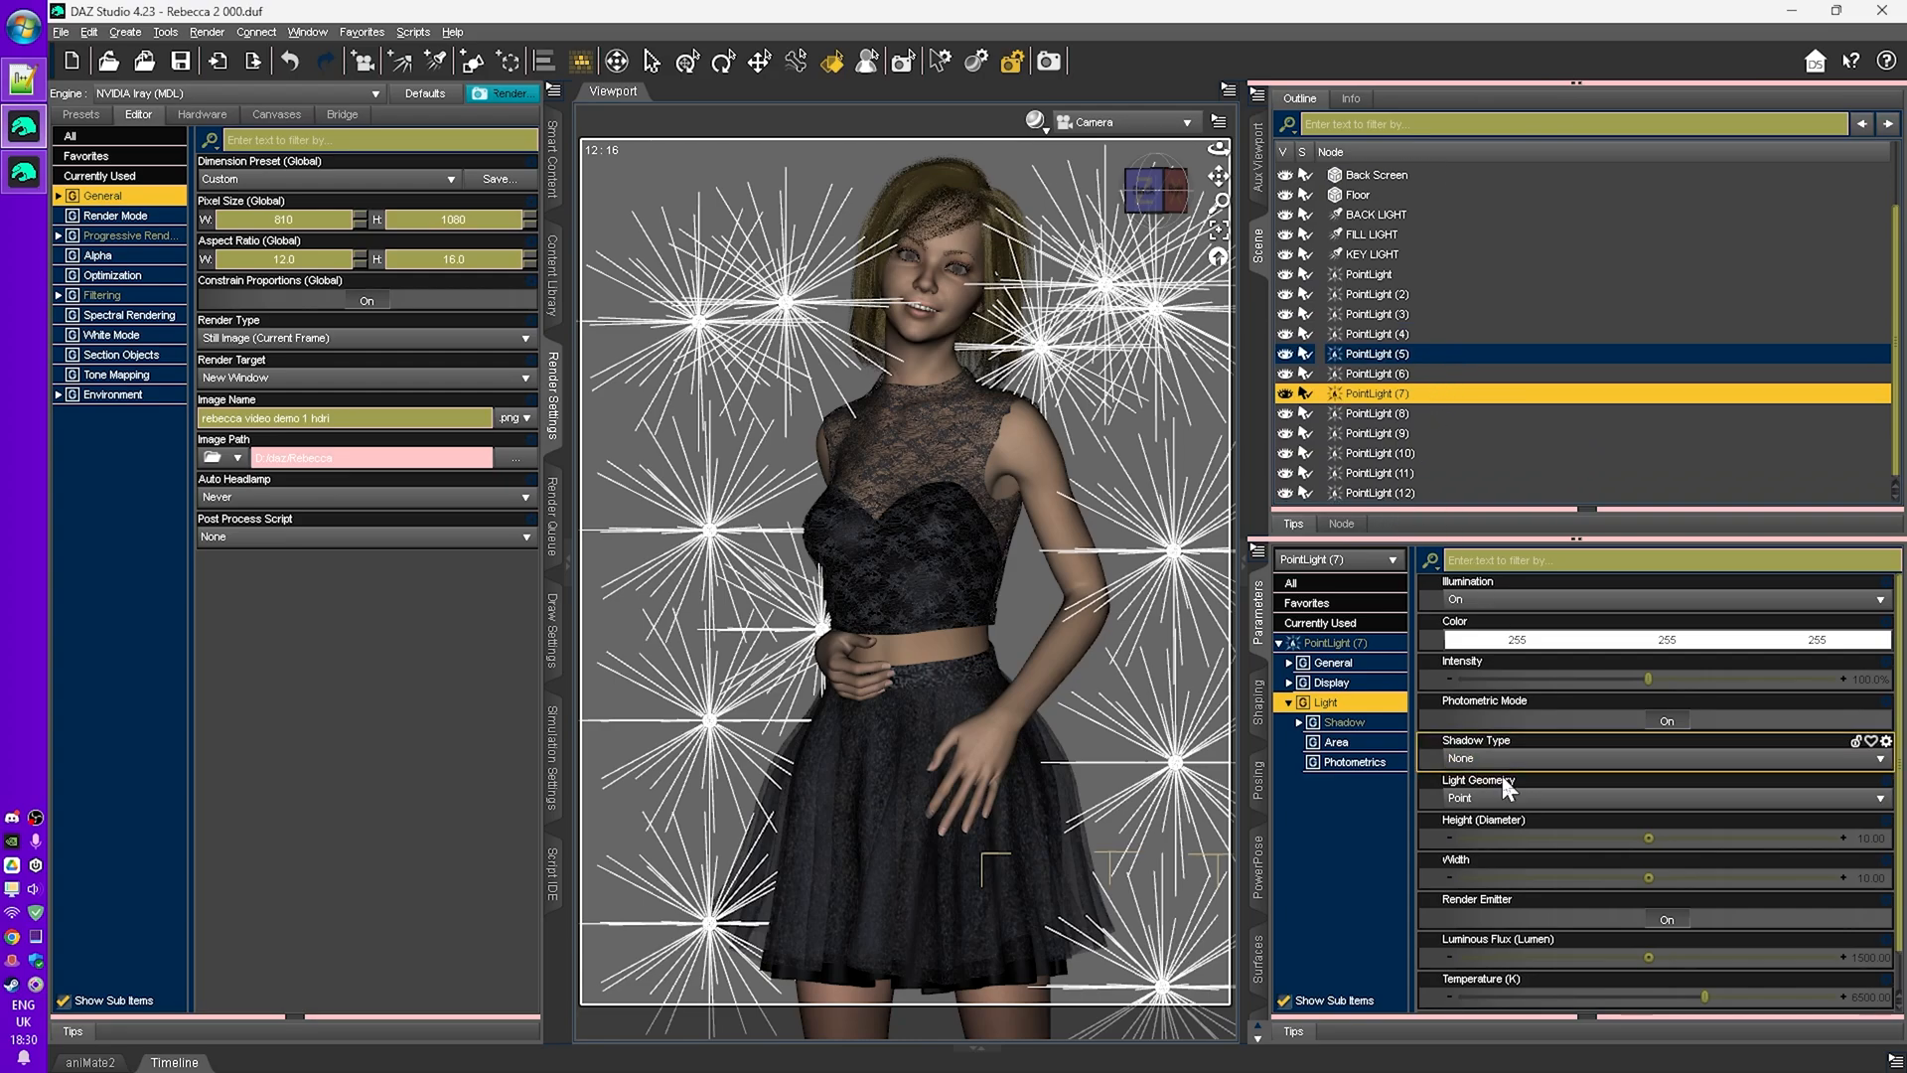
click(1483, 800)
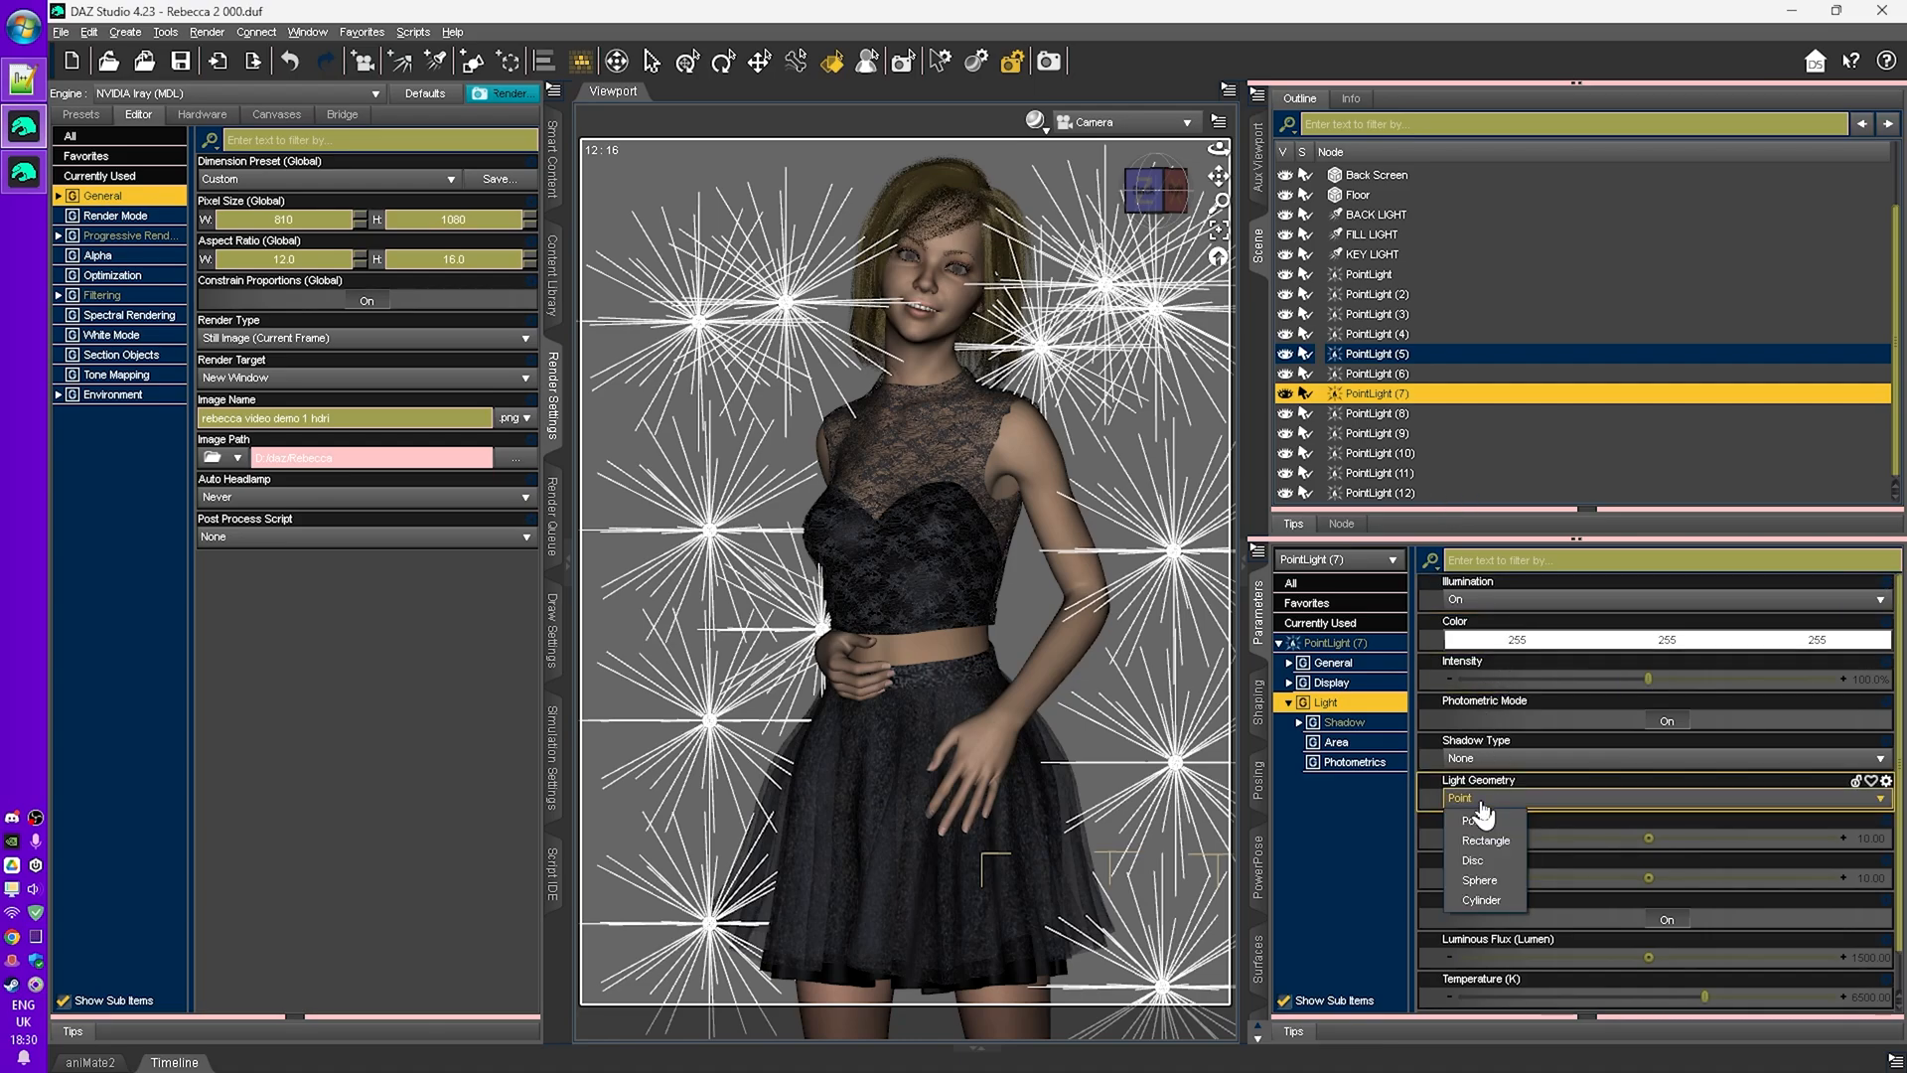
click(1409, 495)
click(1483, 801)
click(1481, 880)
click(1409, 454)
click(1408, 434)
click(1410, 414)
click(1413, 396)
click(1411, 375)
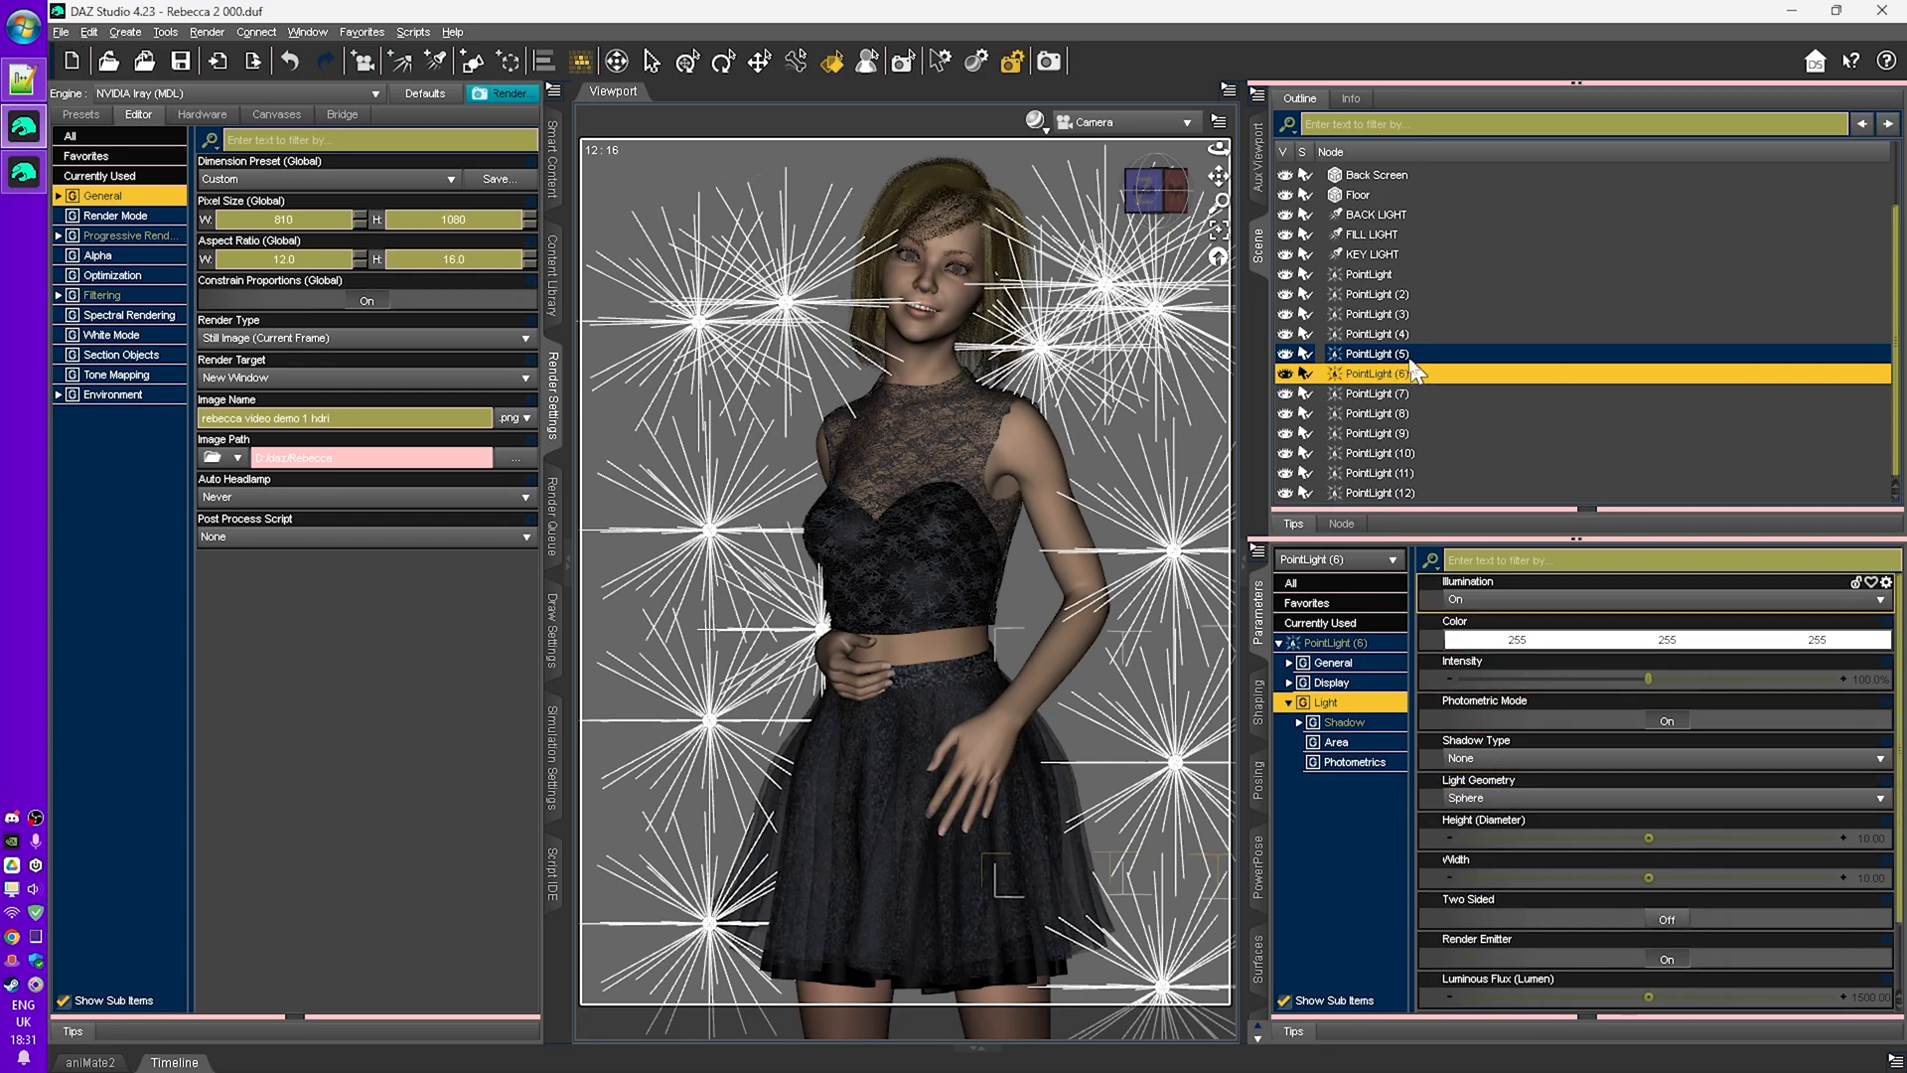
click(1408, 355)
click(1408, 335)
click(1408, 316)
click(1407, 296)
click(1391, 275)
- Toggle the key, fill and back lights off and back on to compare the lighting
click(1285, 255)
click(1285, 234)
click(1285, 214)
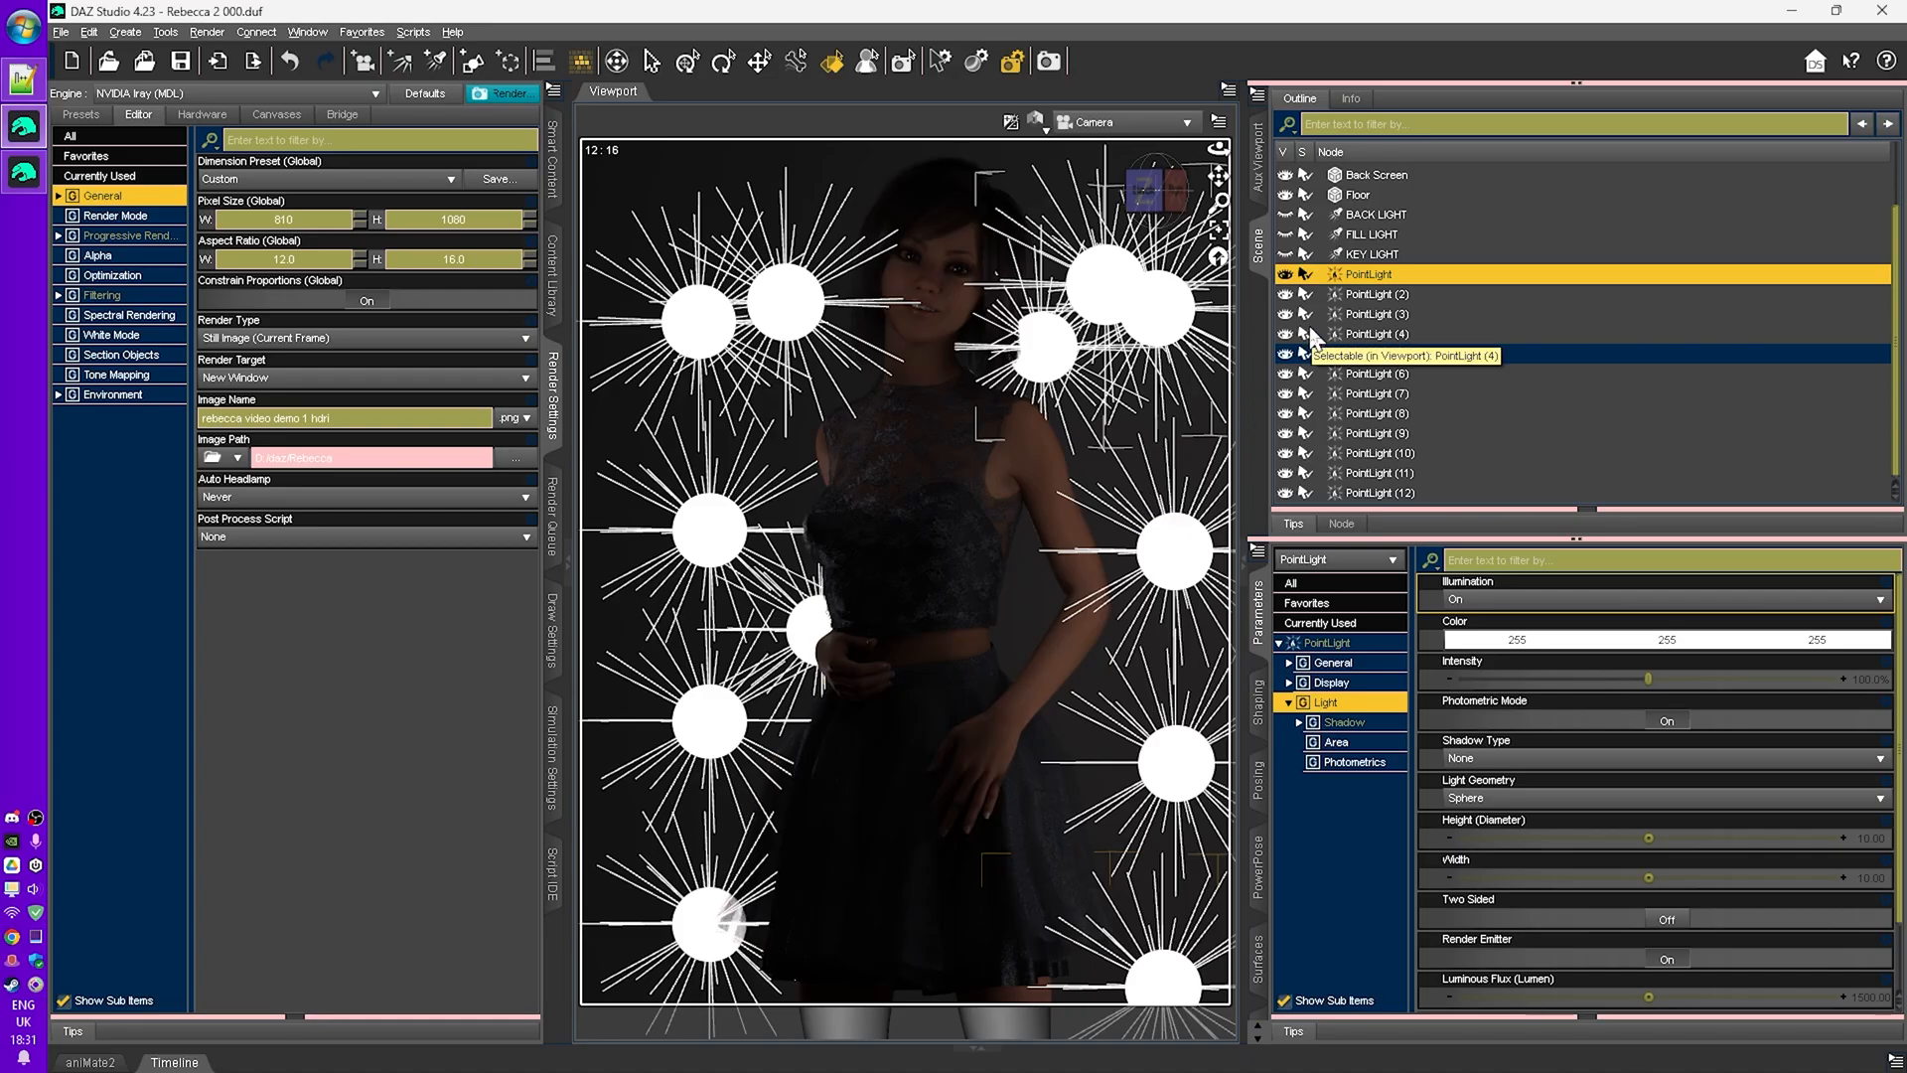
click(1286, 254)
click(1286, 235)
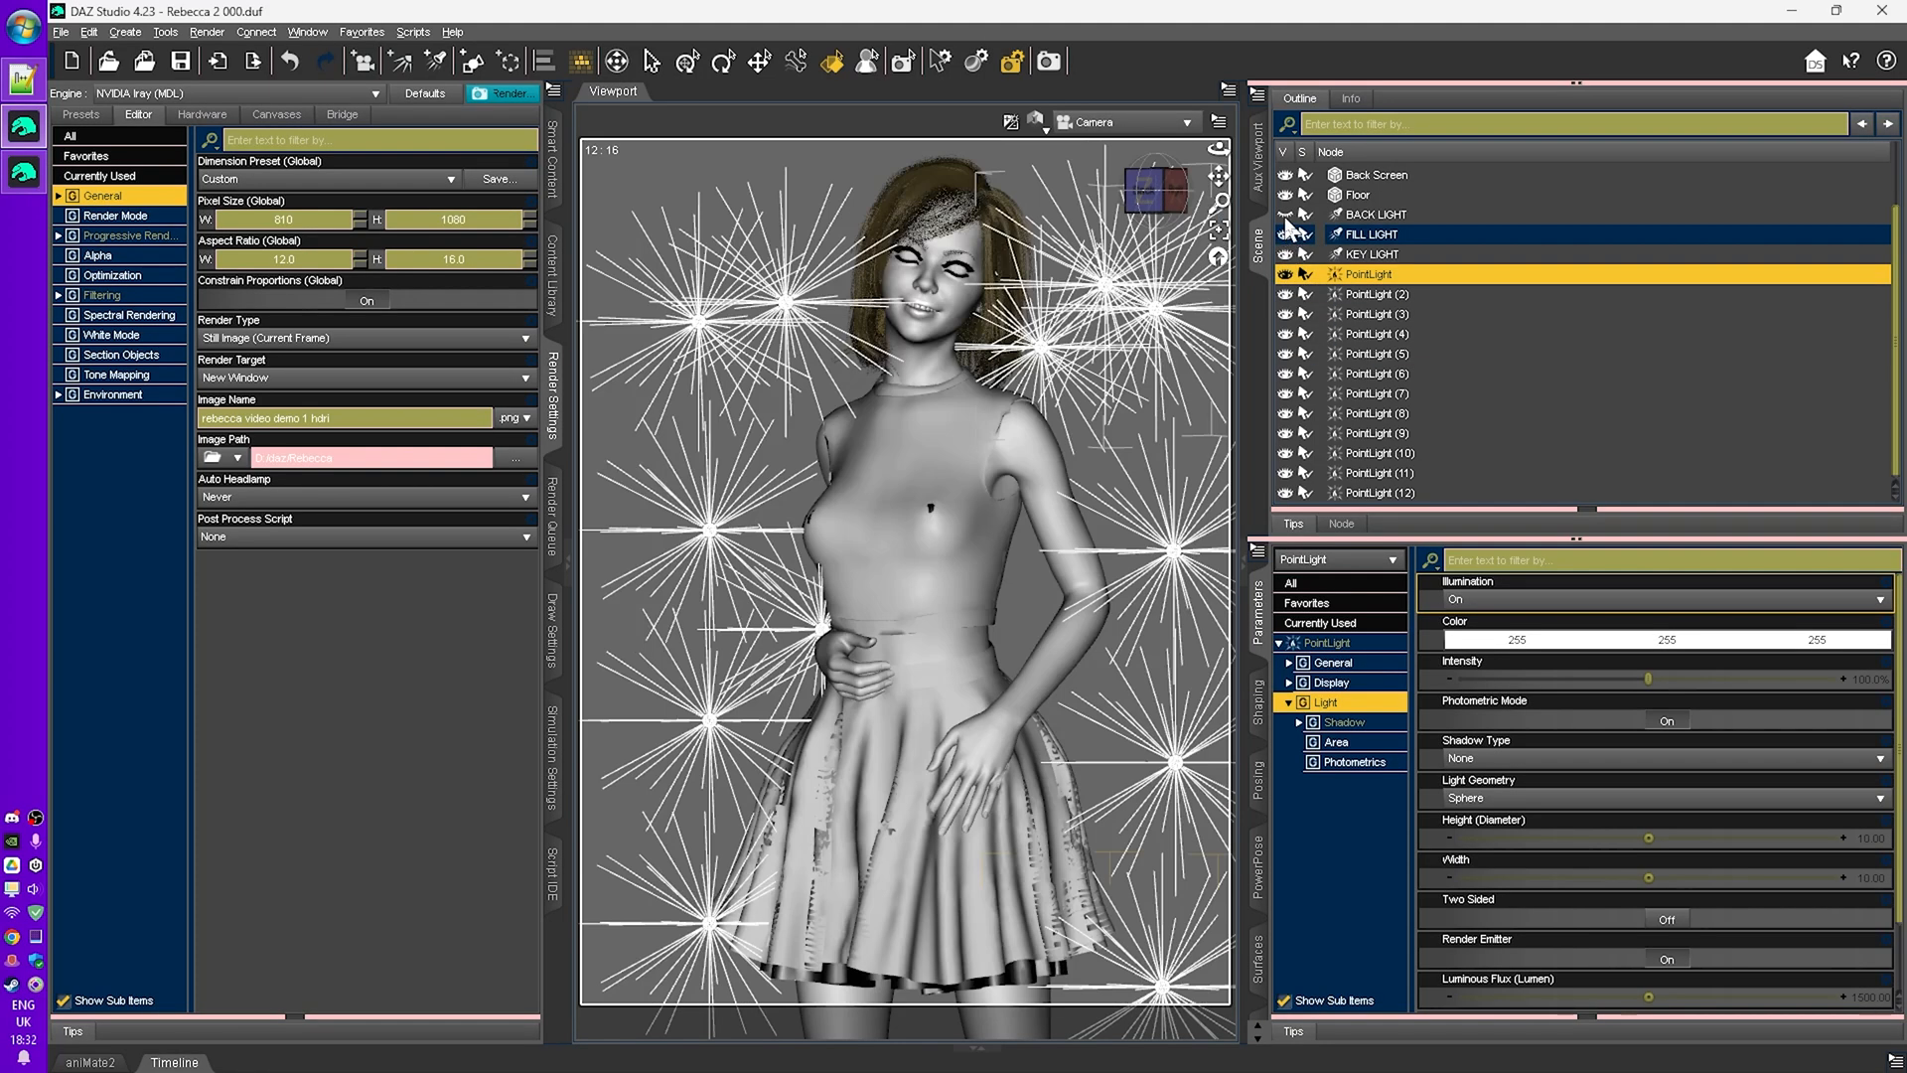
click(1286, 216)
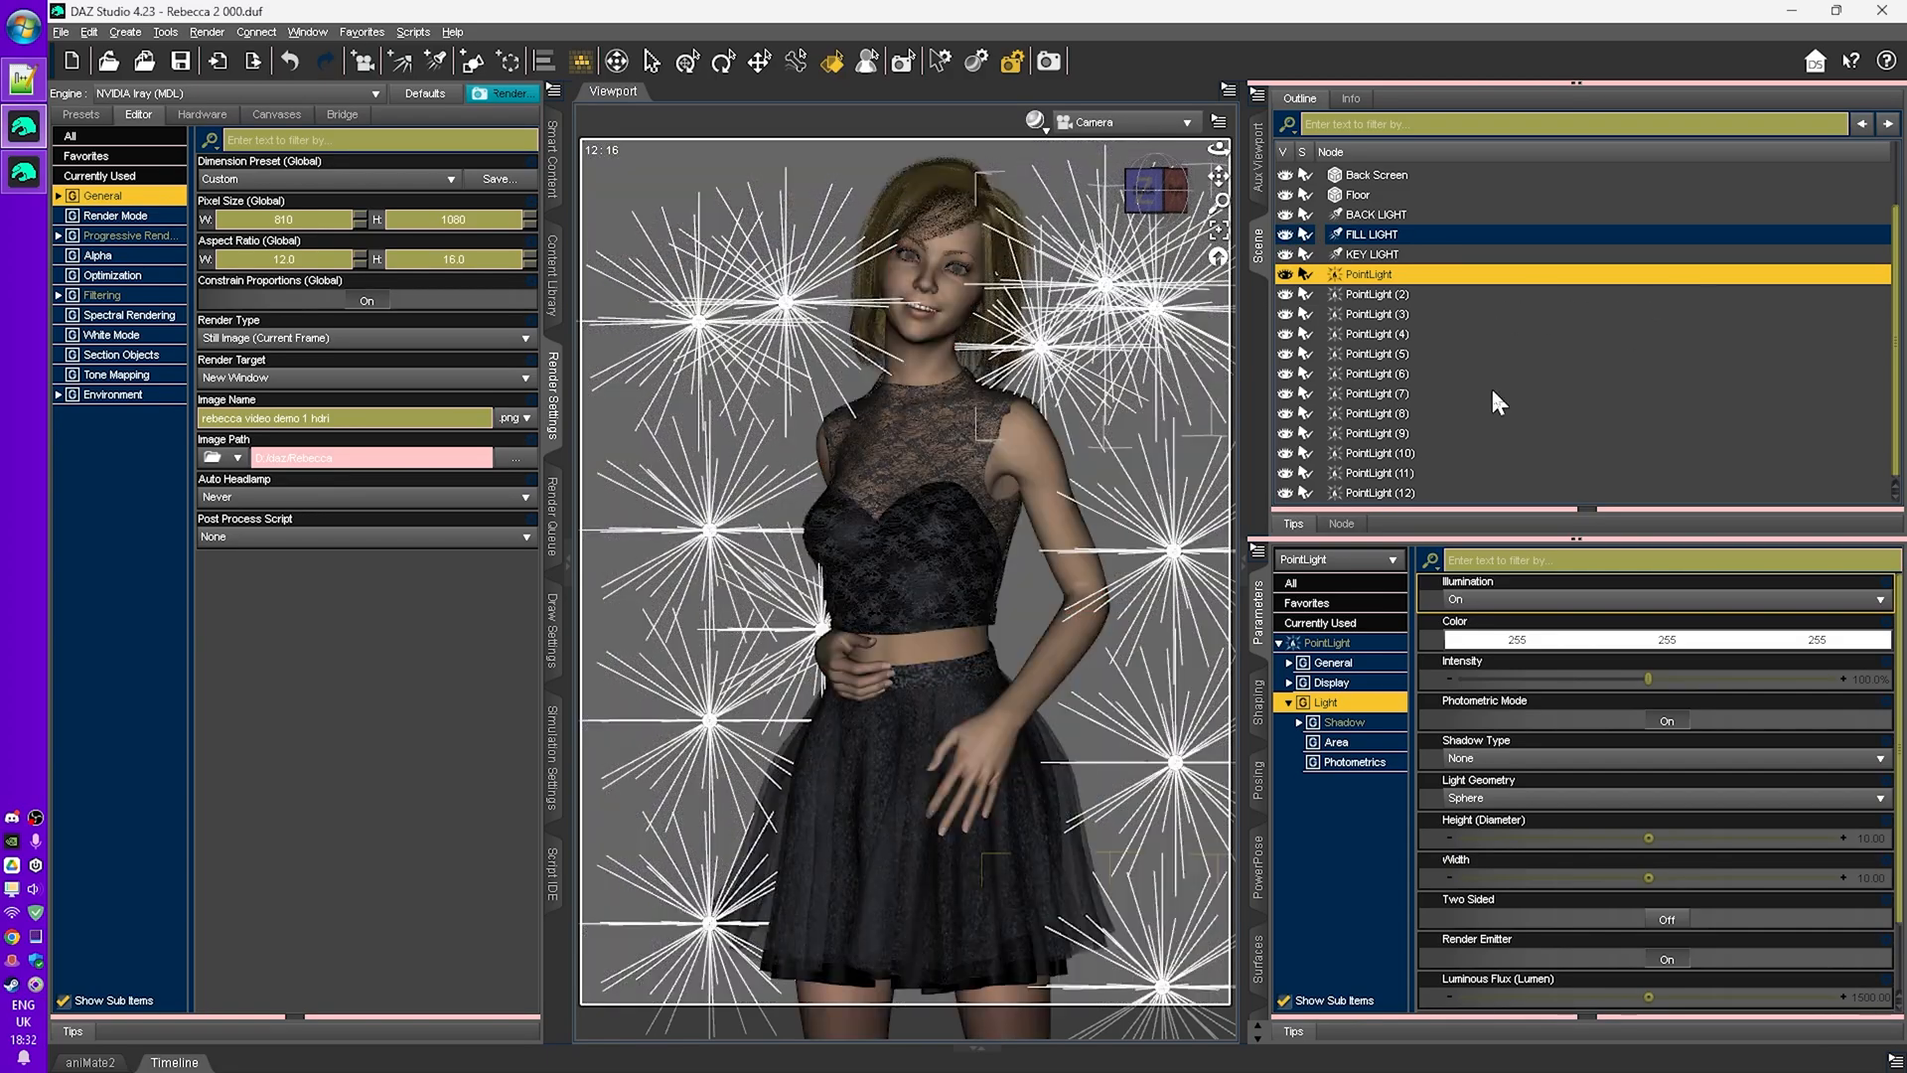
- Rename the rendered image to 'rebecca video demo 1 with point lights no geometry' and save it
click(24, 172)
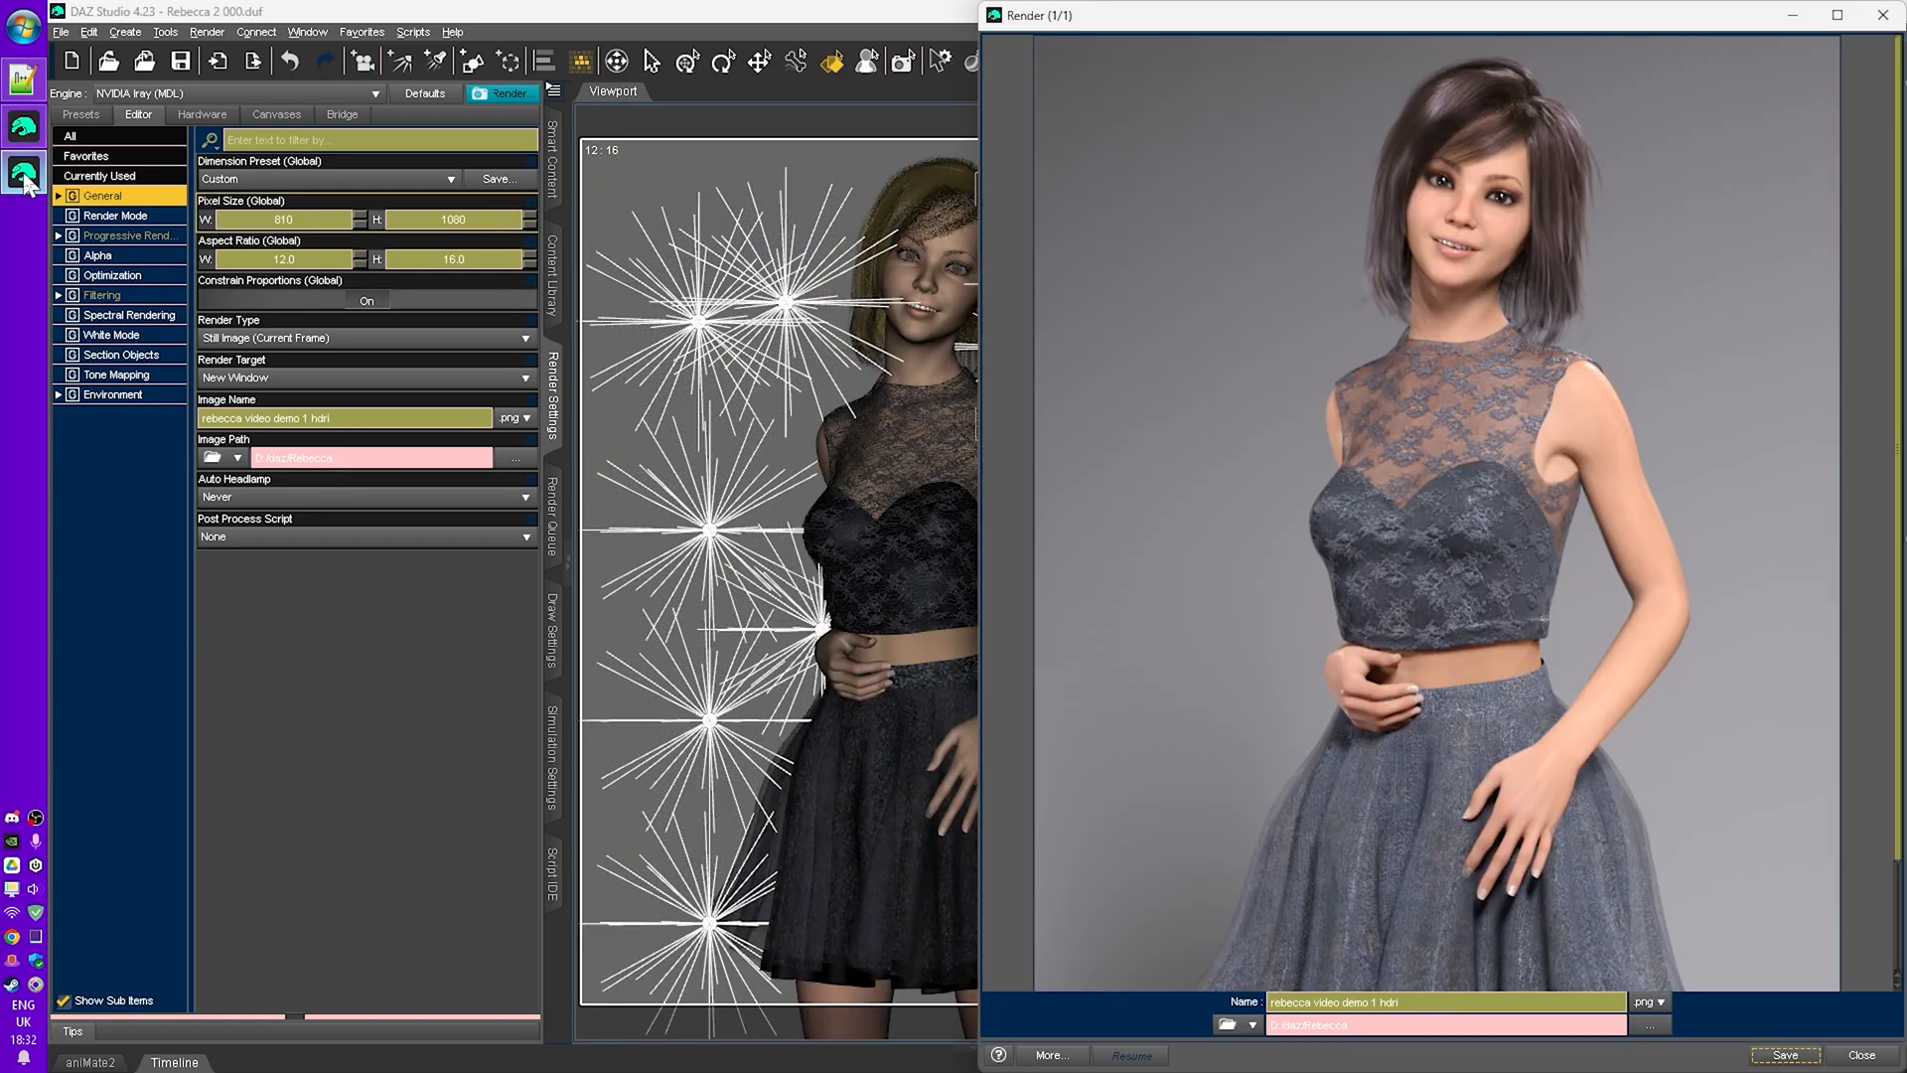
click(1455, 1001)
key(BackSpace)
key(BackSpace)
key(BackSpace)
key(BackSpace)
text(with point lights no geometry)
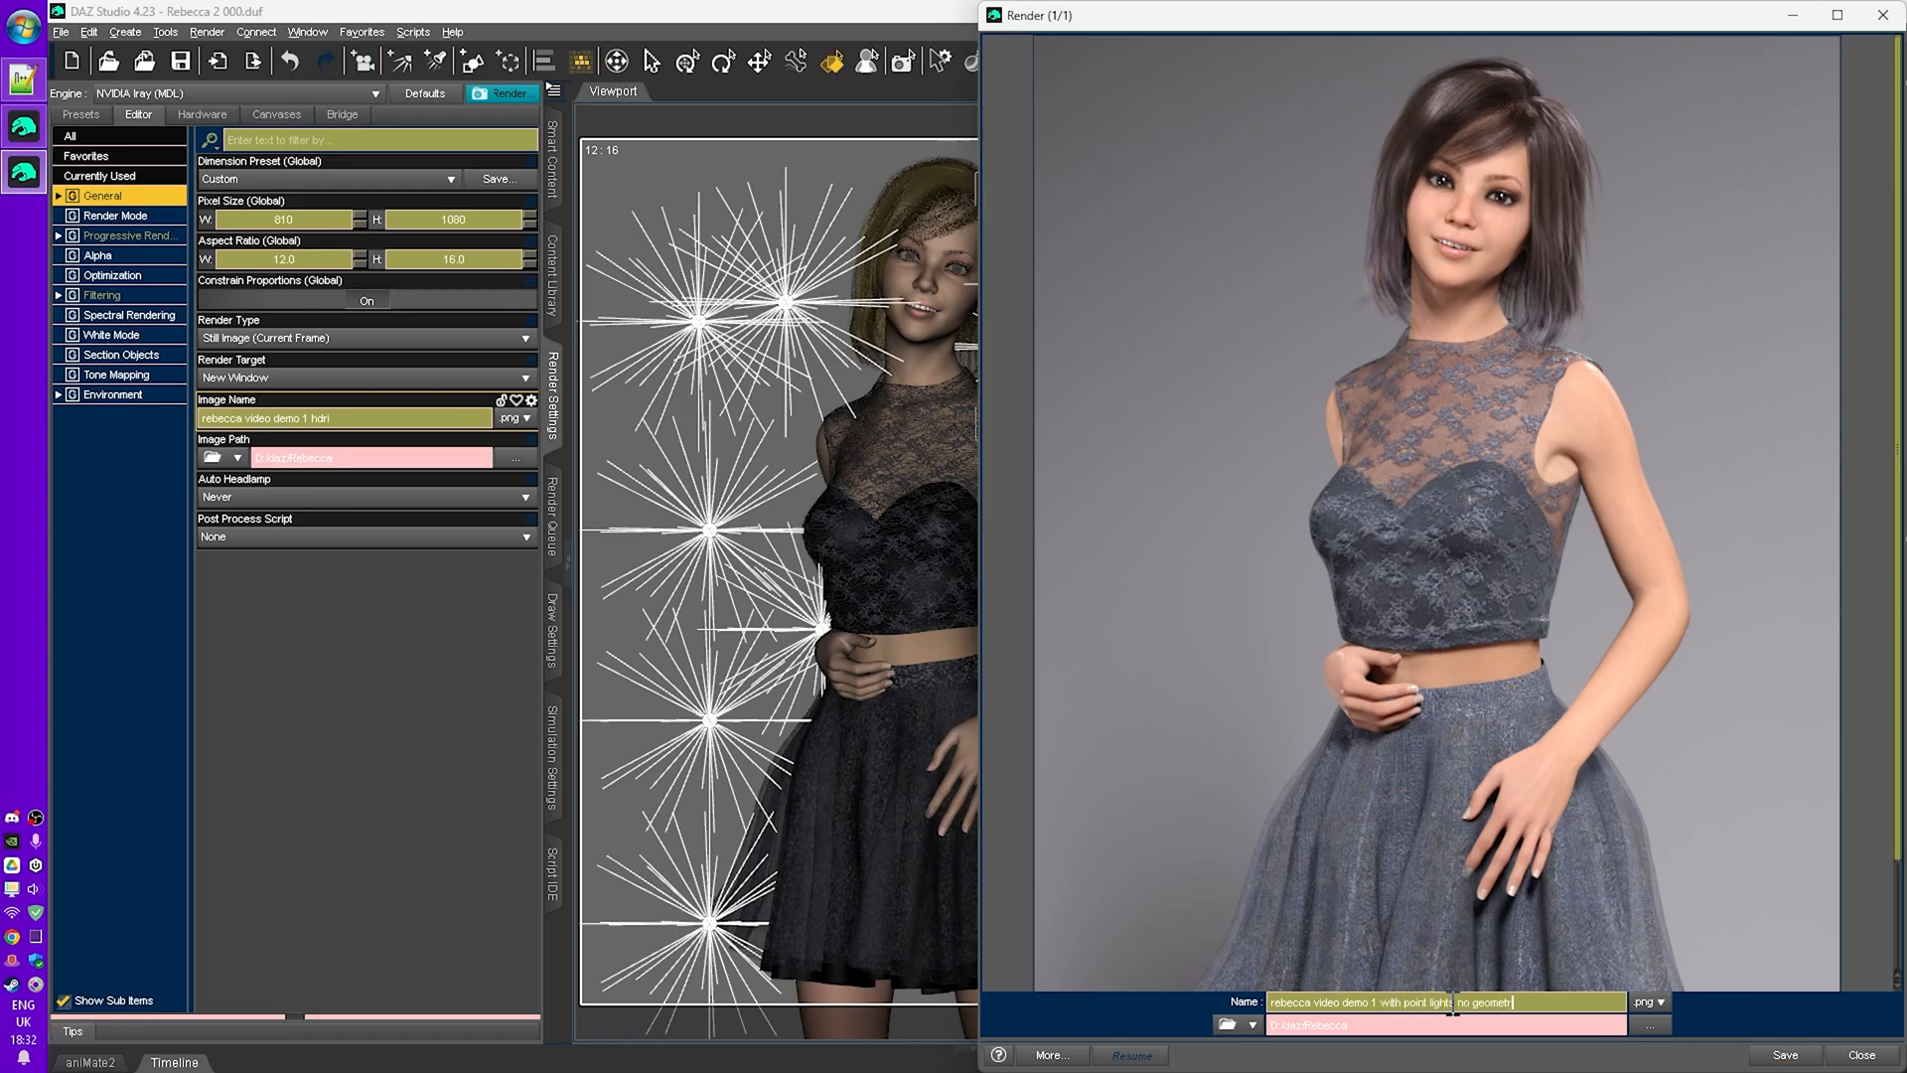
click(1785, 1055)
- Render again and save the image as 'rebecca video demo 1 with point lights sphere geometry'
key(ctrl+r)
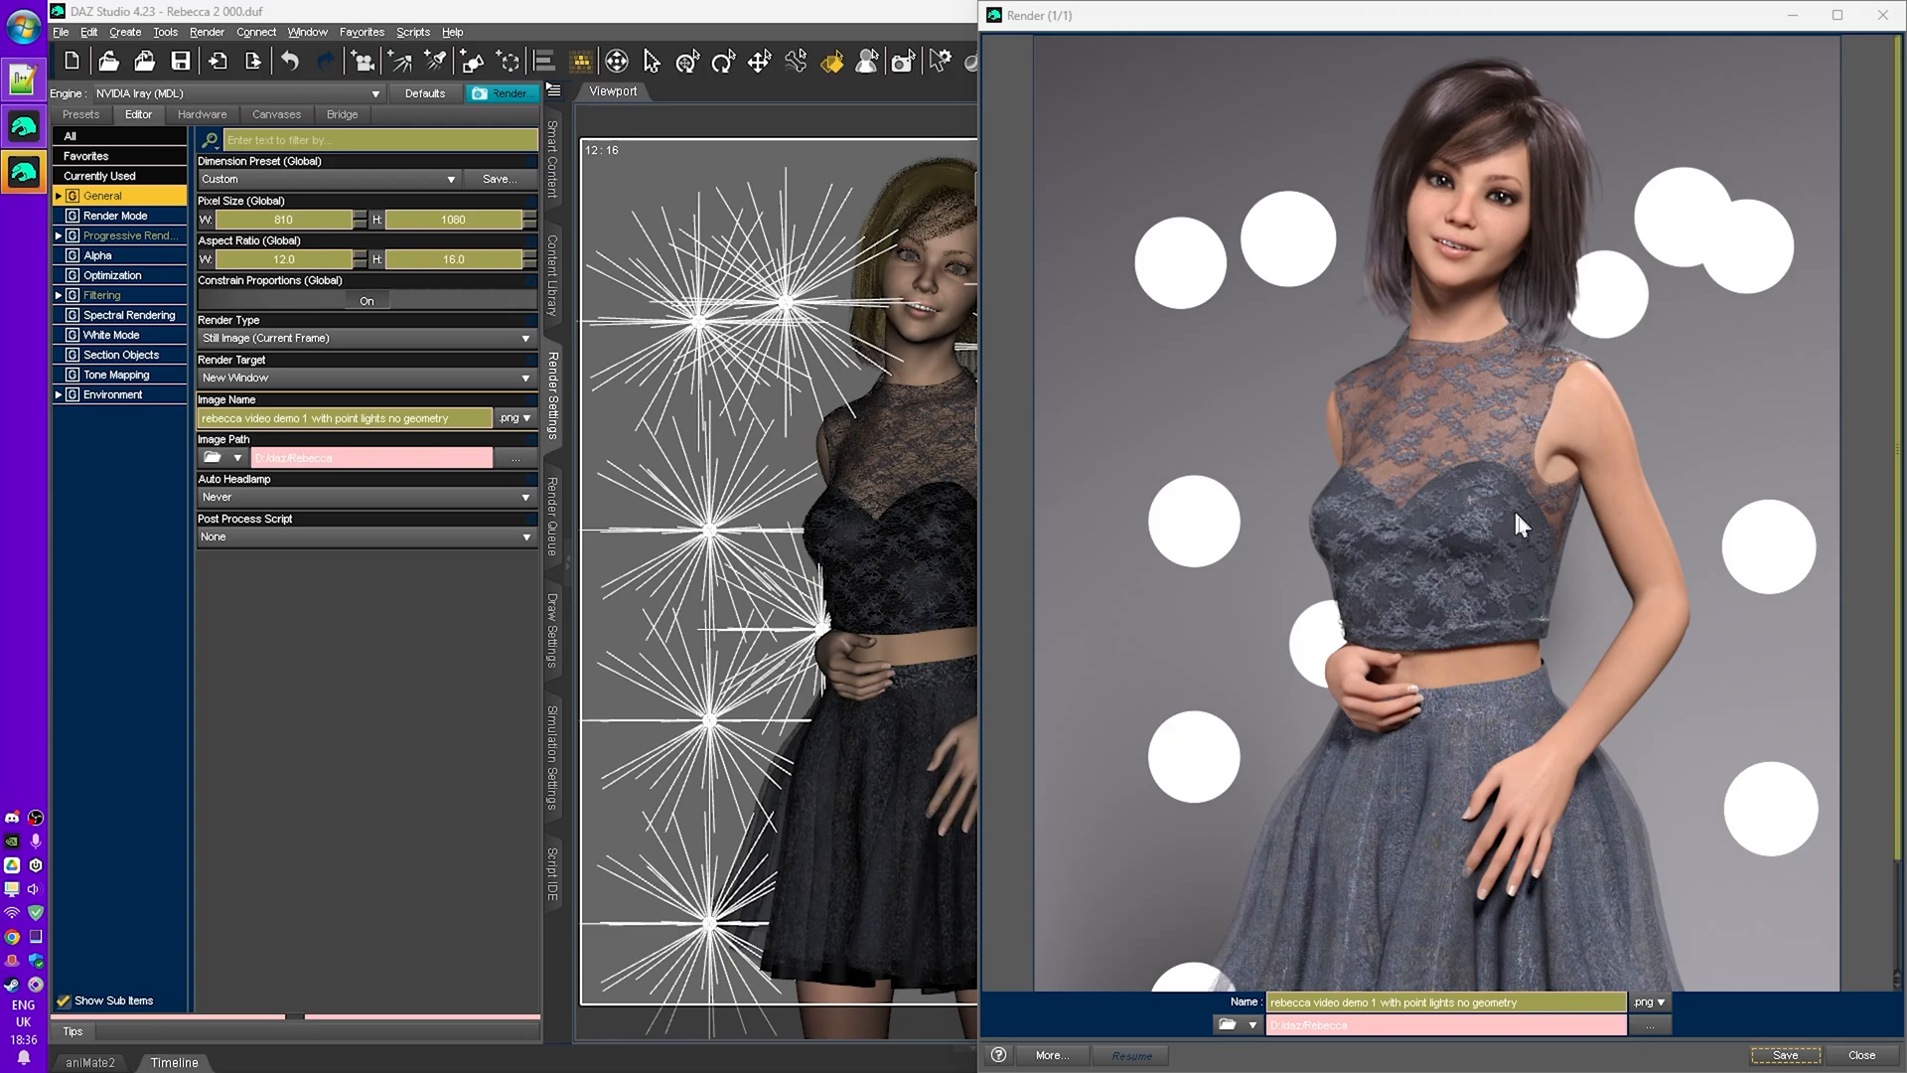
click(1538, 1002)
key(ctrl+shift+Left)
key(ctrl+shift+Left)
text(sp)
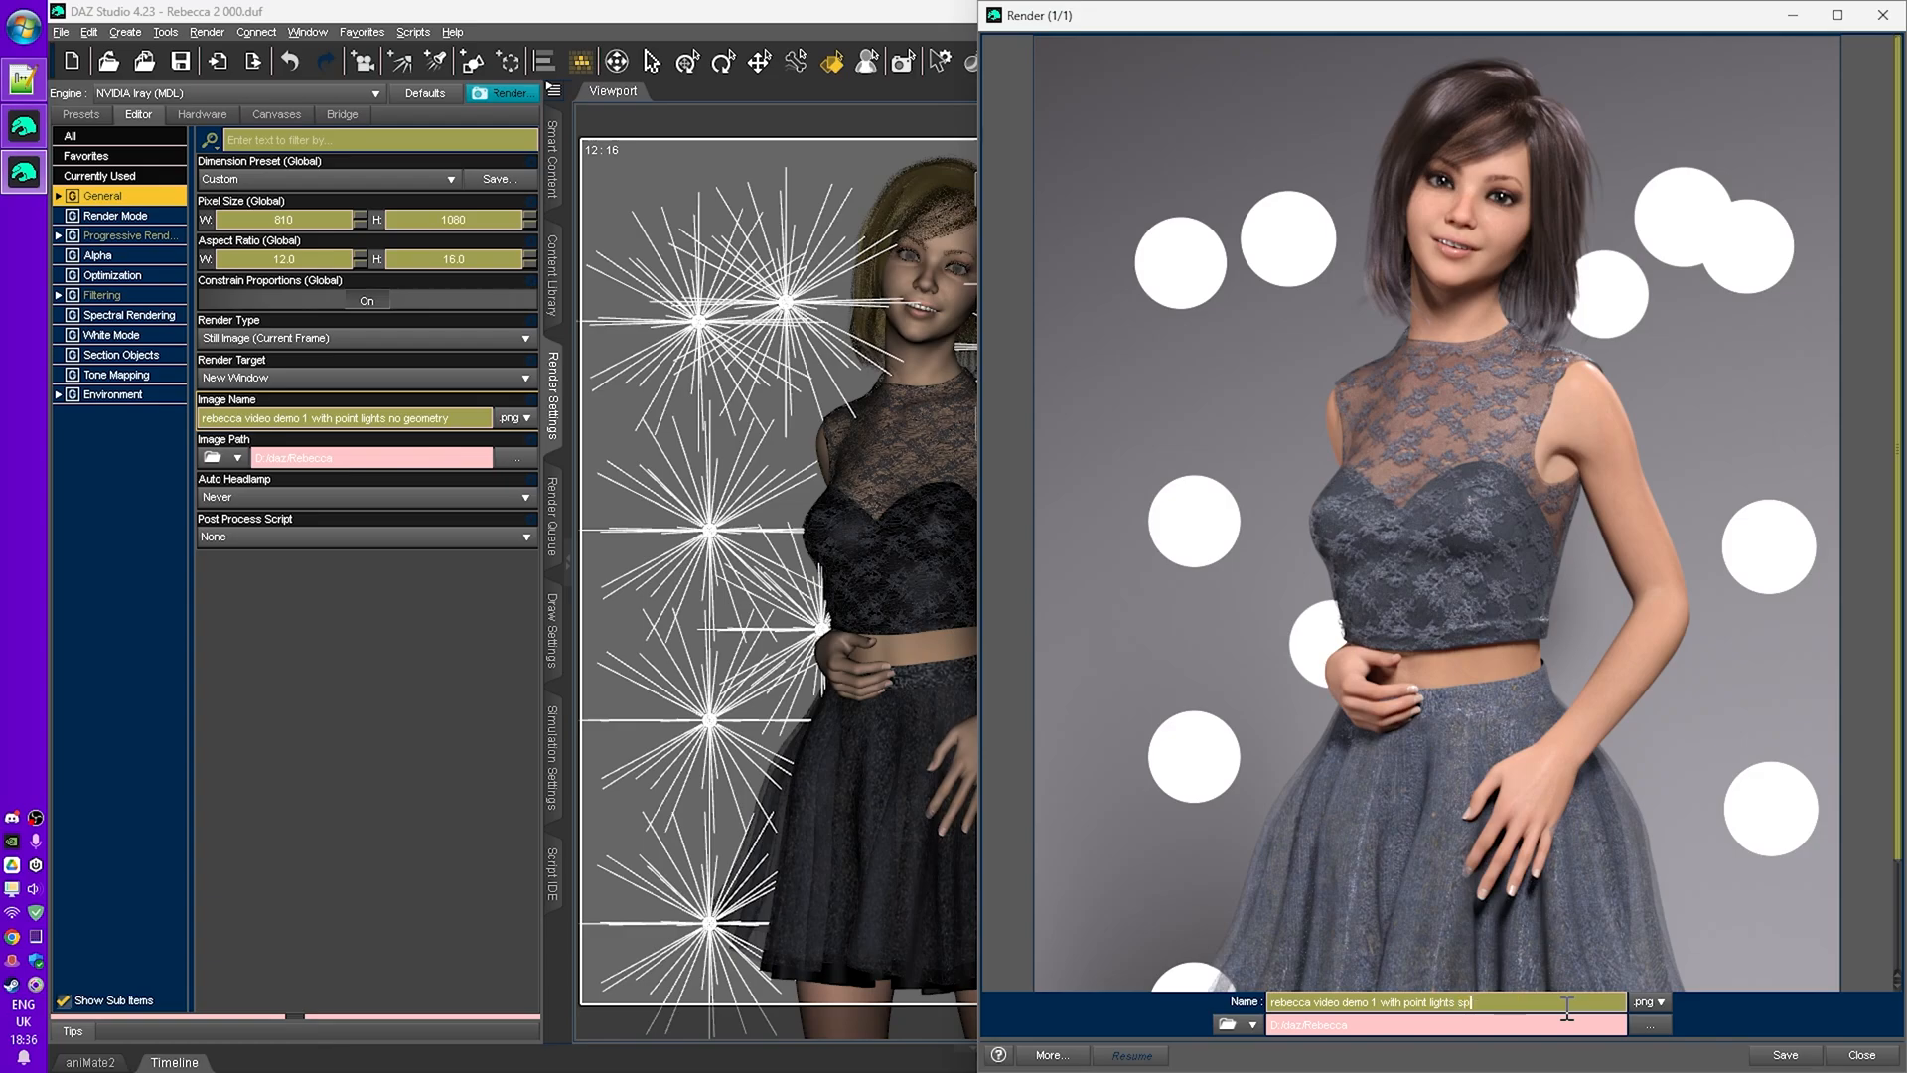
text(here geometry)
click(1784, 1057)
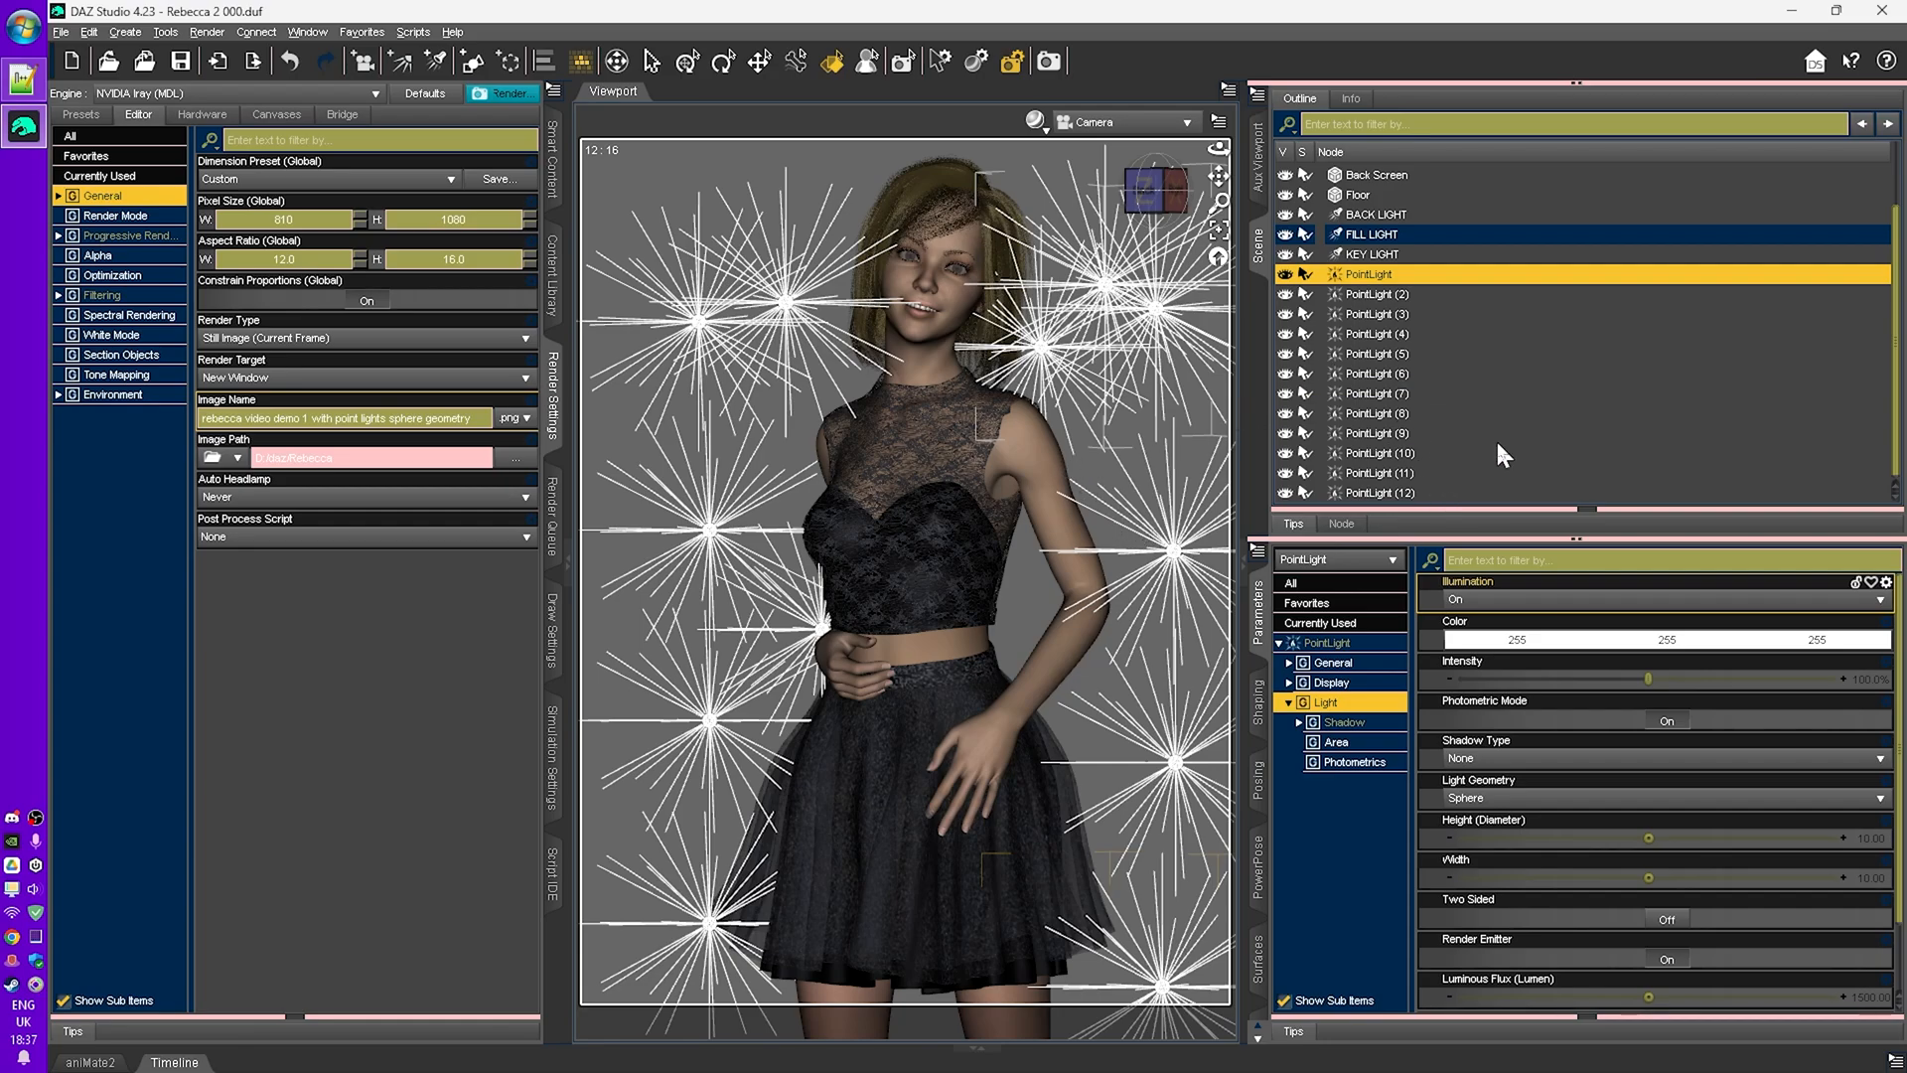
- Select all twelve point lights and delete them
shift+click(1380, 494)
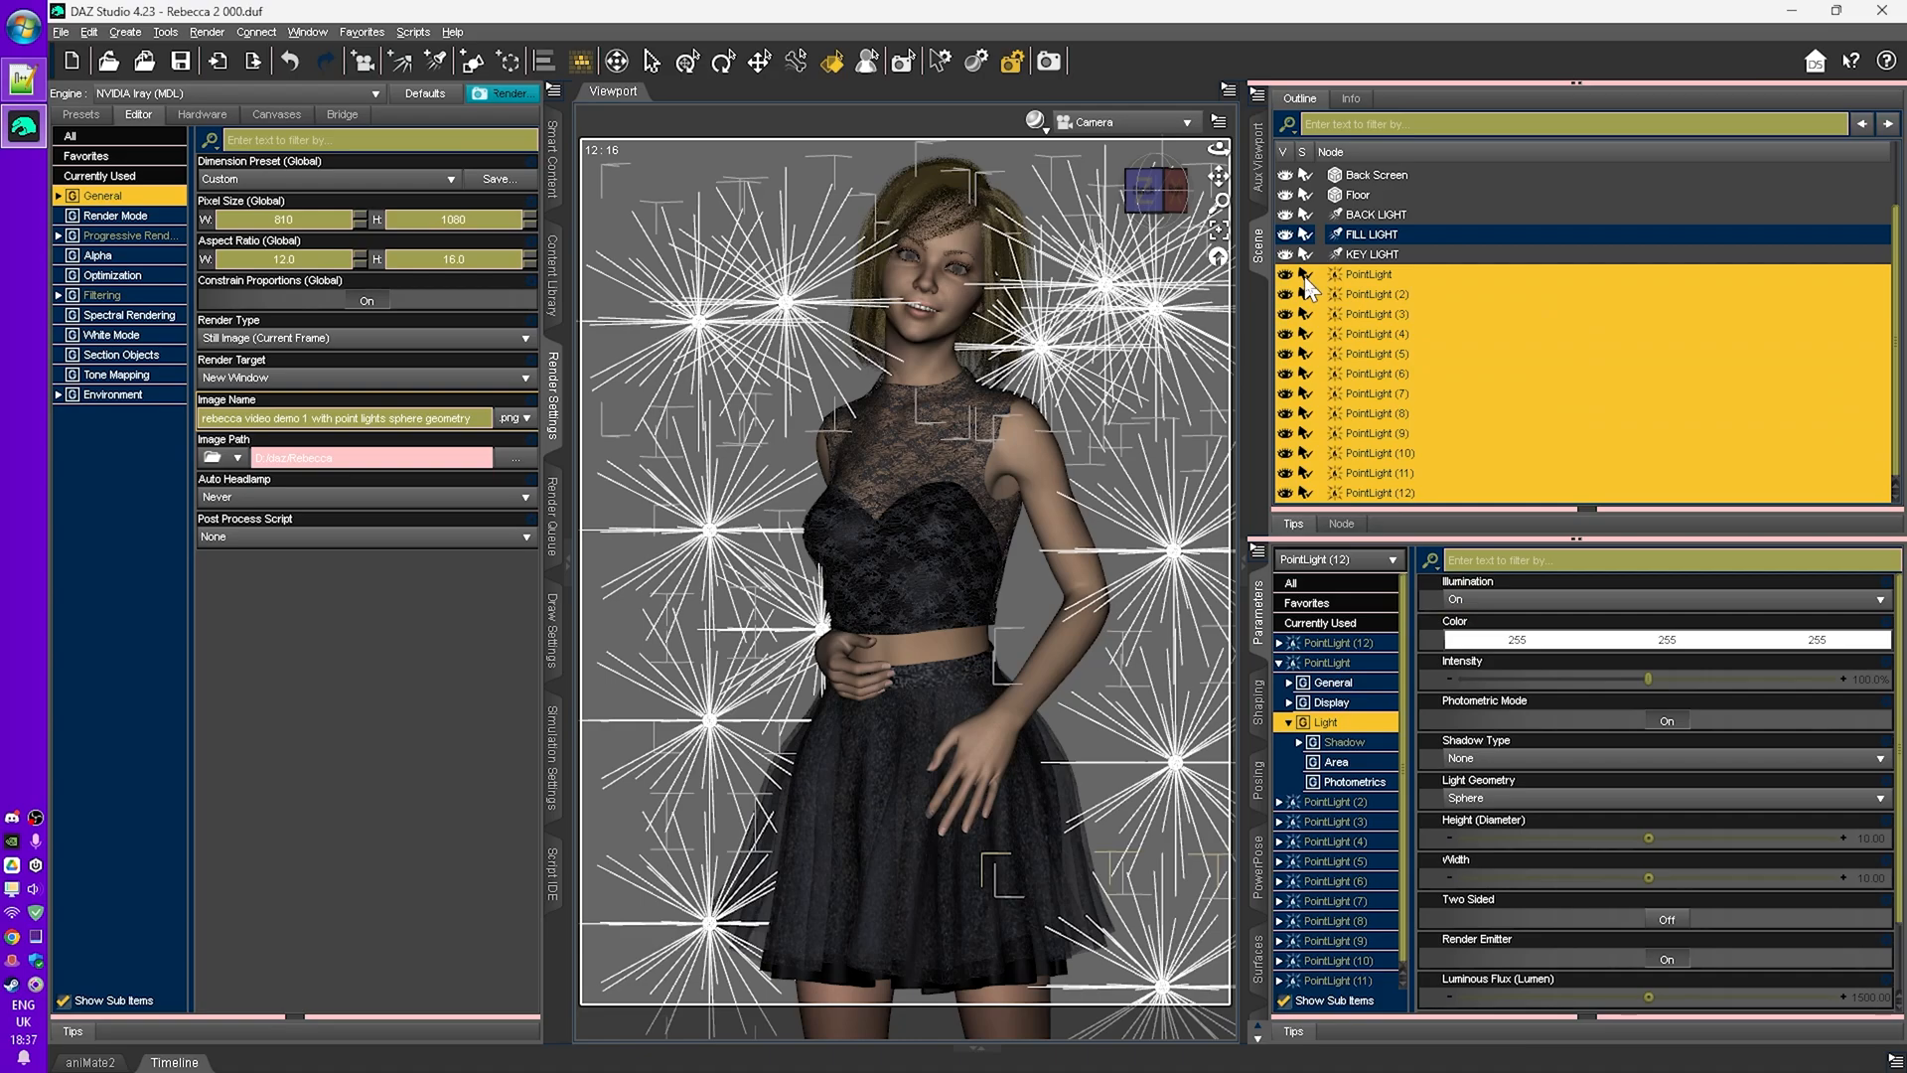
key(Delete)
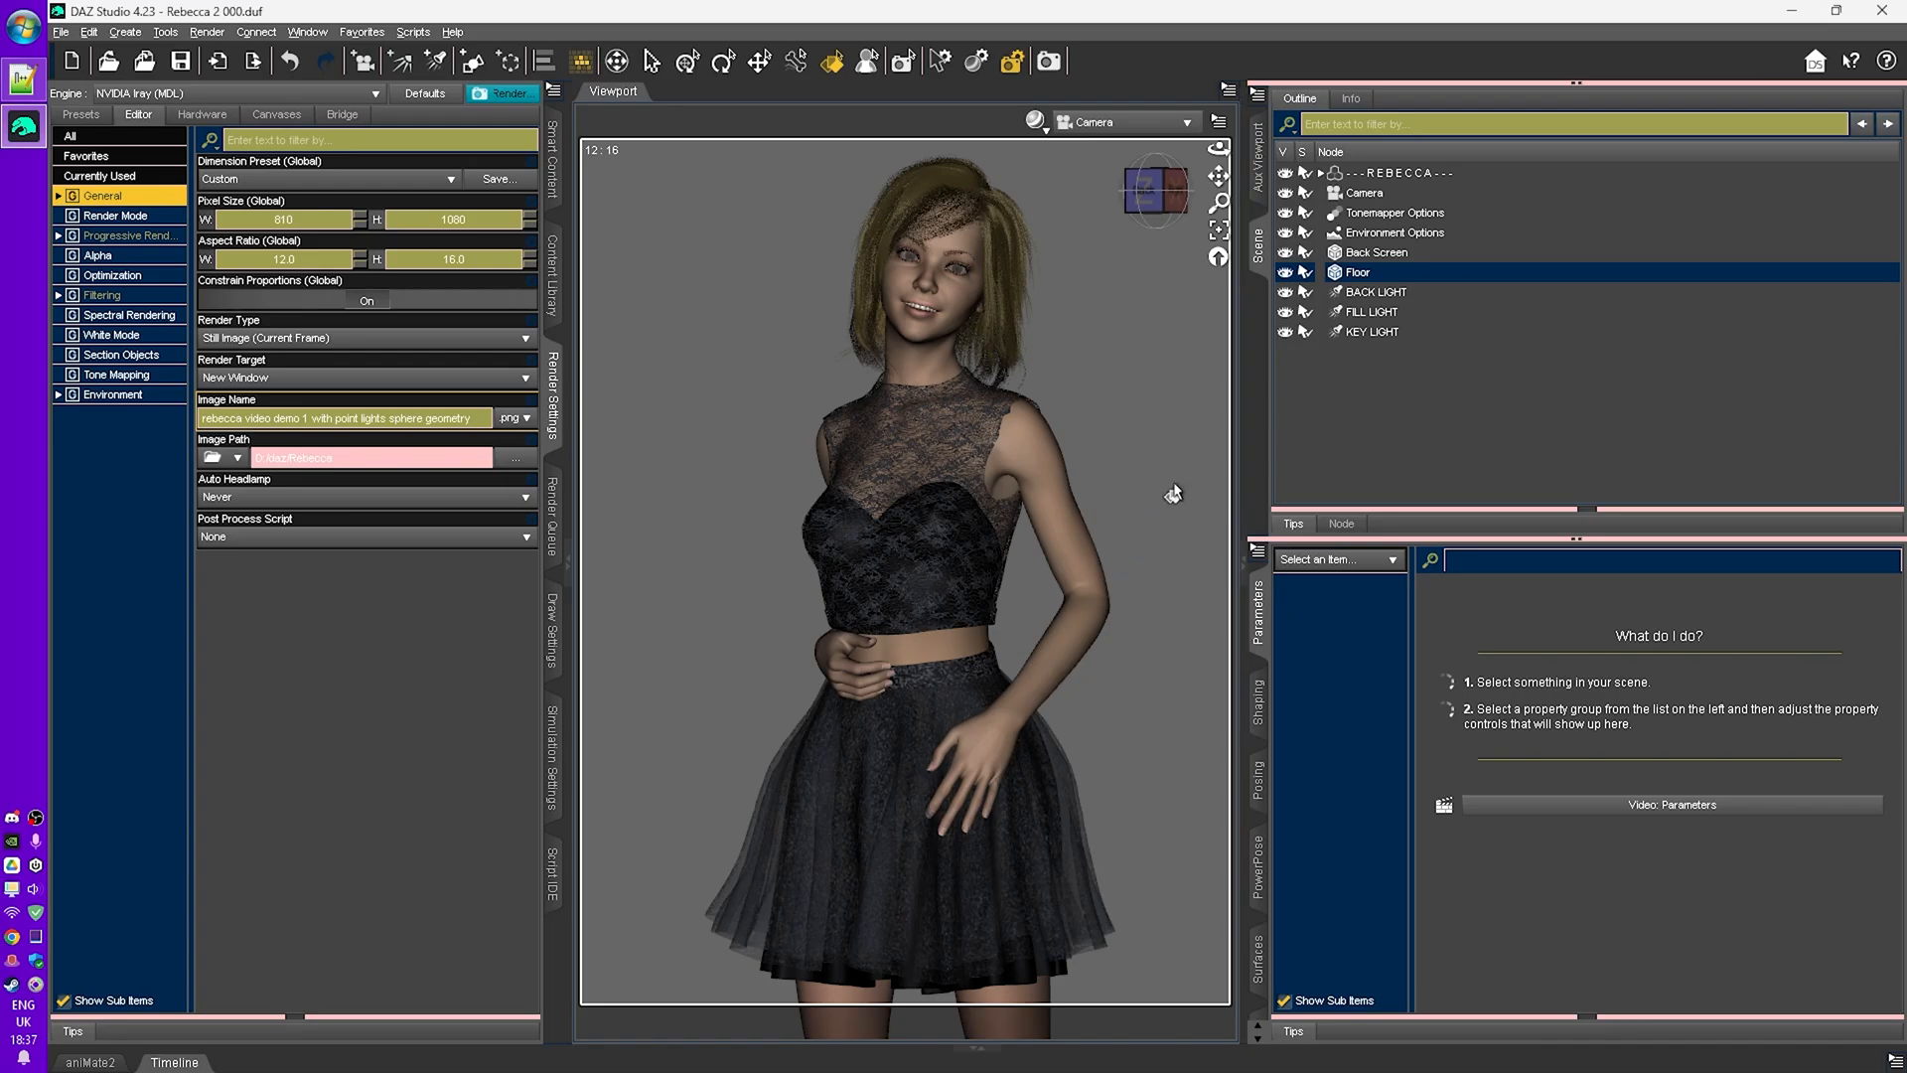
- Create a cube primitive and set its X and Z scale to 5%
click(472, 62)
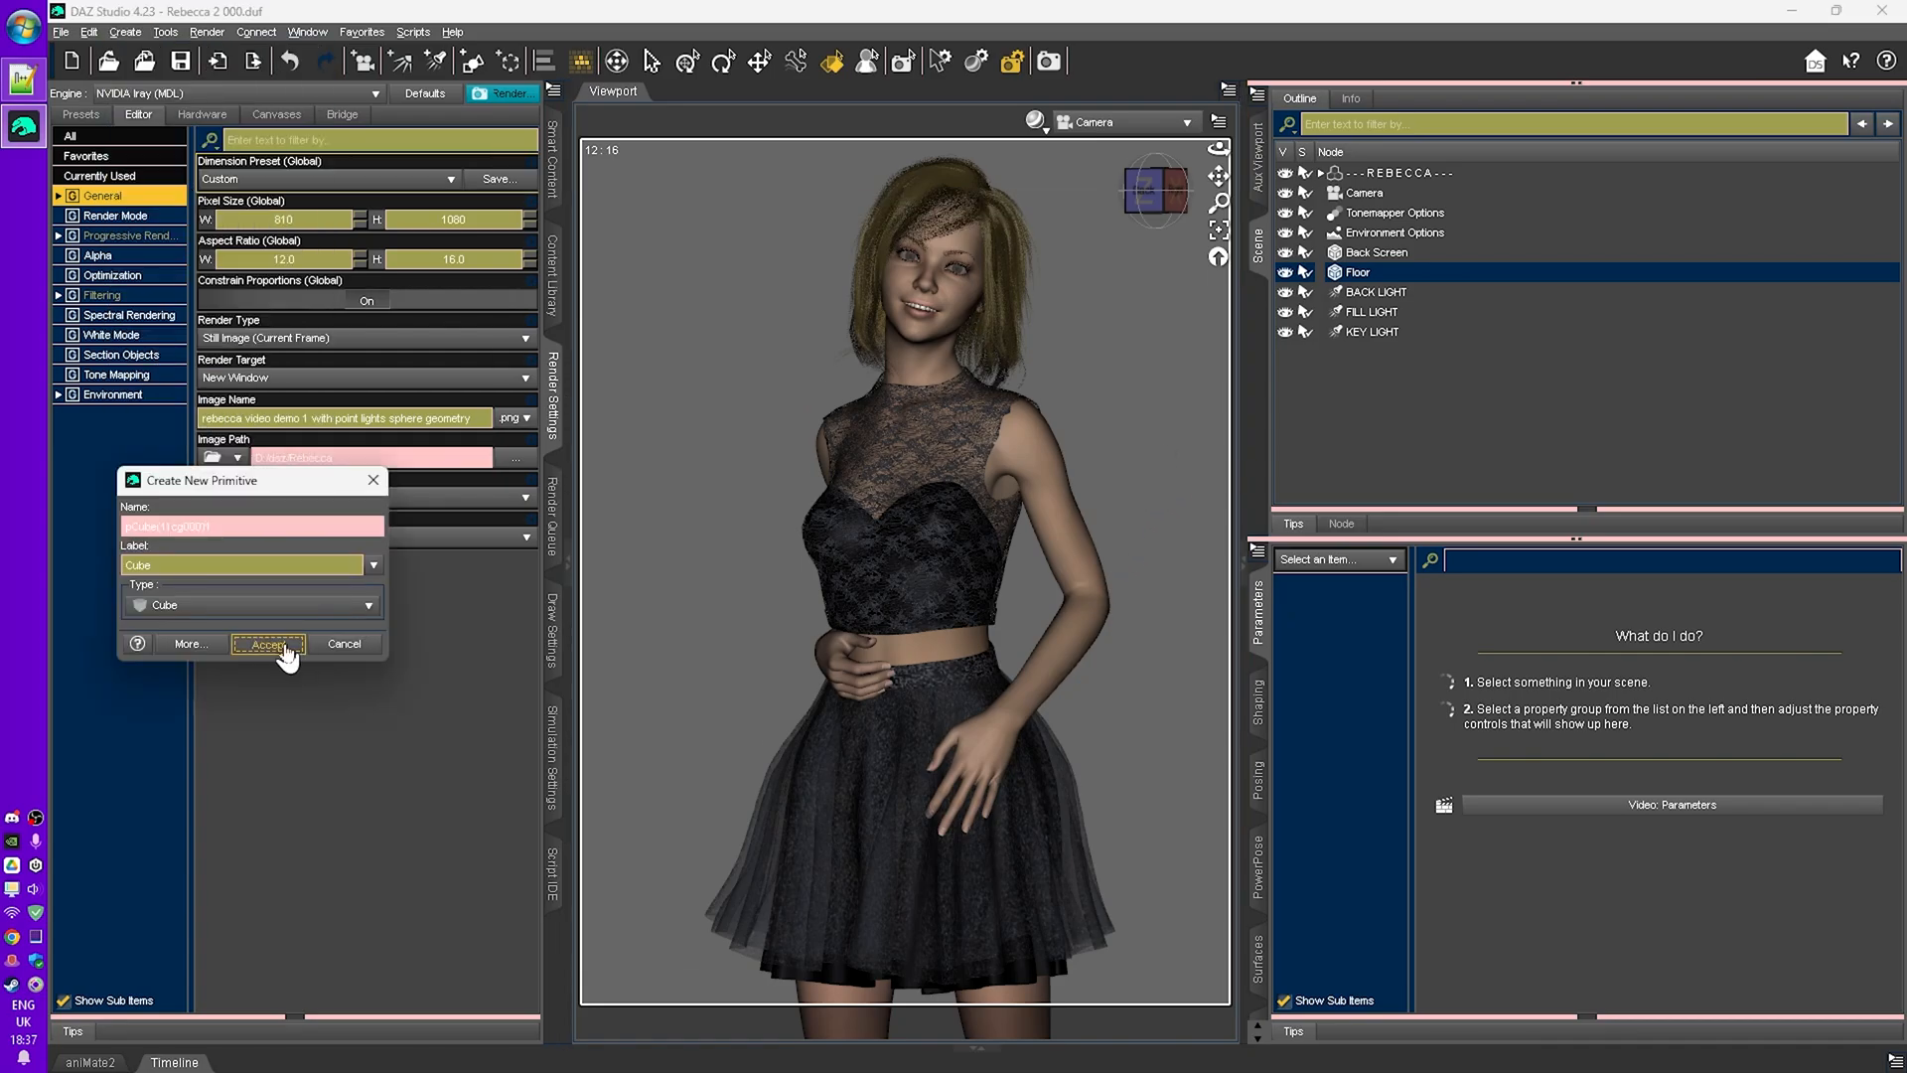
click(267, 644)
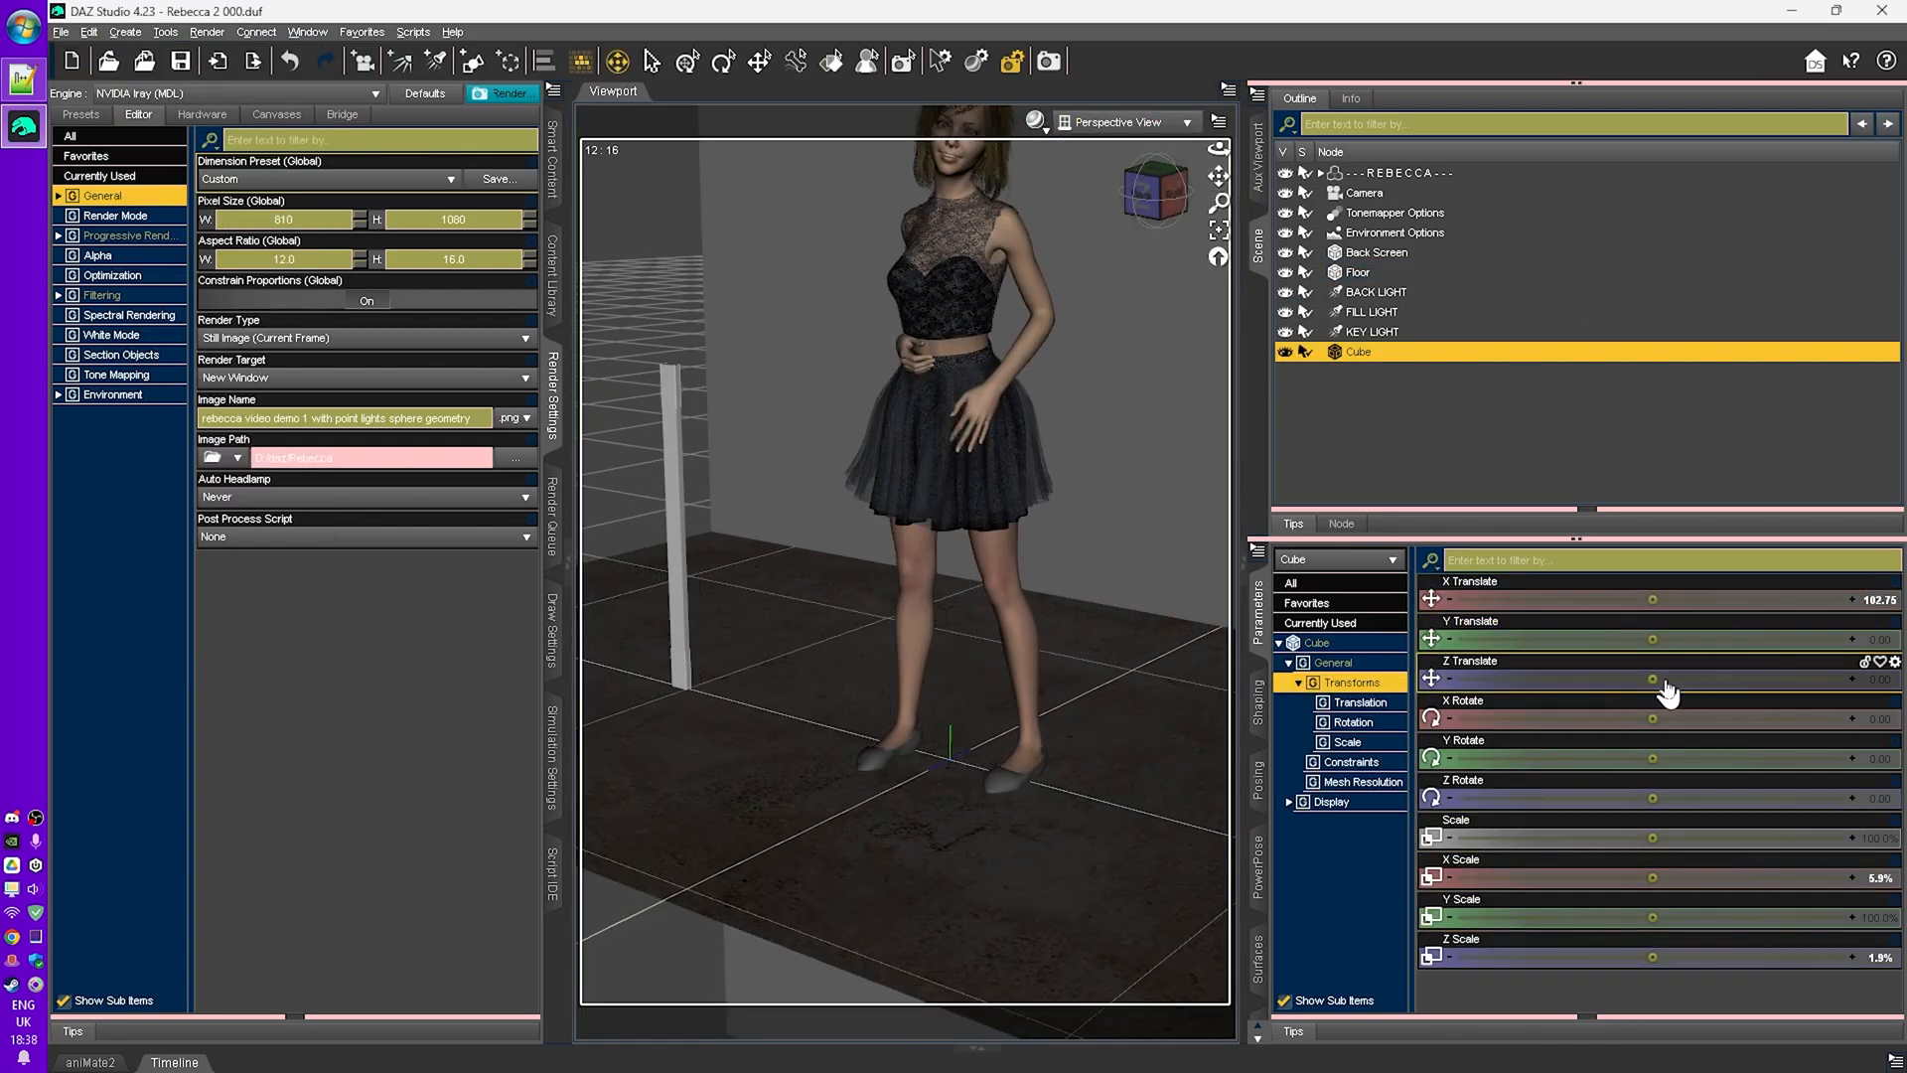
click(1880, 878)
text(5)
click(1880, 957)
text(5)
key(Return)
- Raise the cube and stretch its Y scale to about 160% to form a tall strip
drag(1653, 640, 1700, 646)
drag(1653, 918, 1741, 917)
drag(1652, 640, 1599, 640)
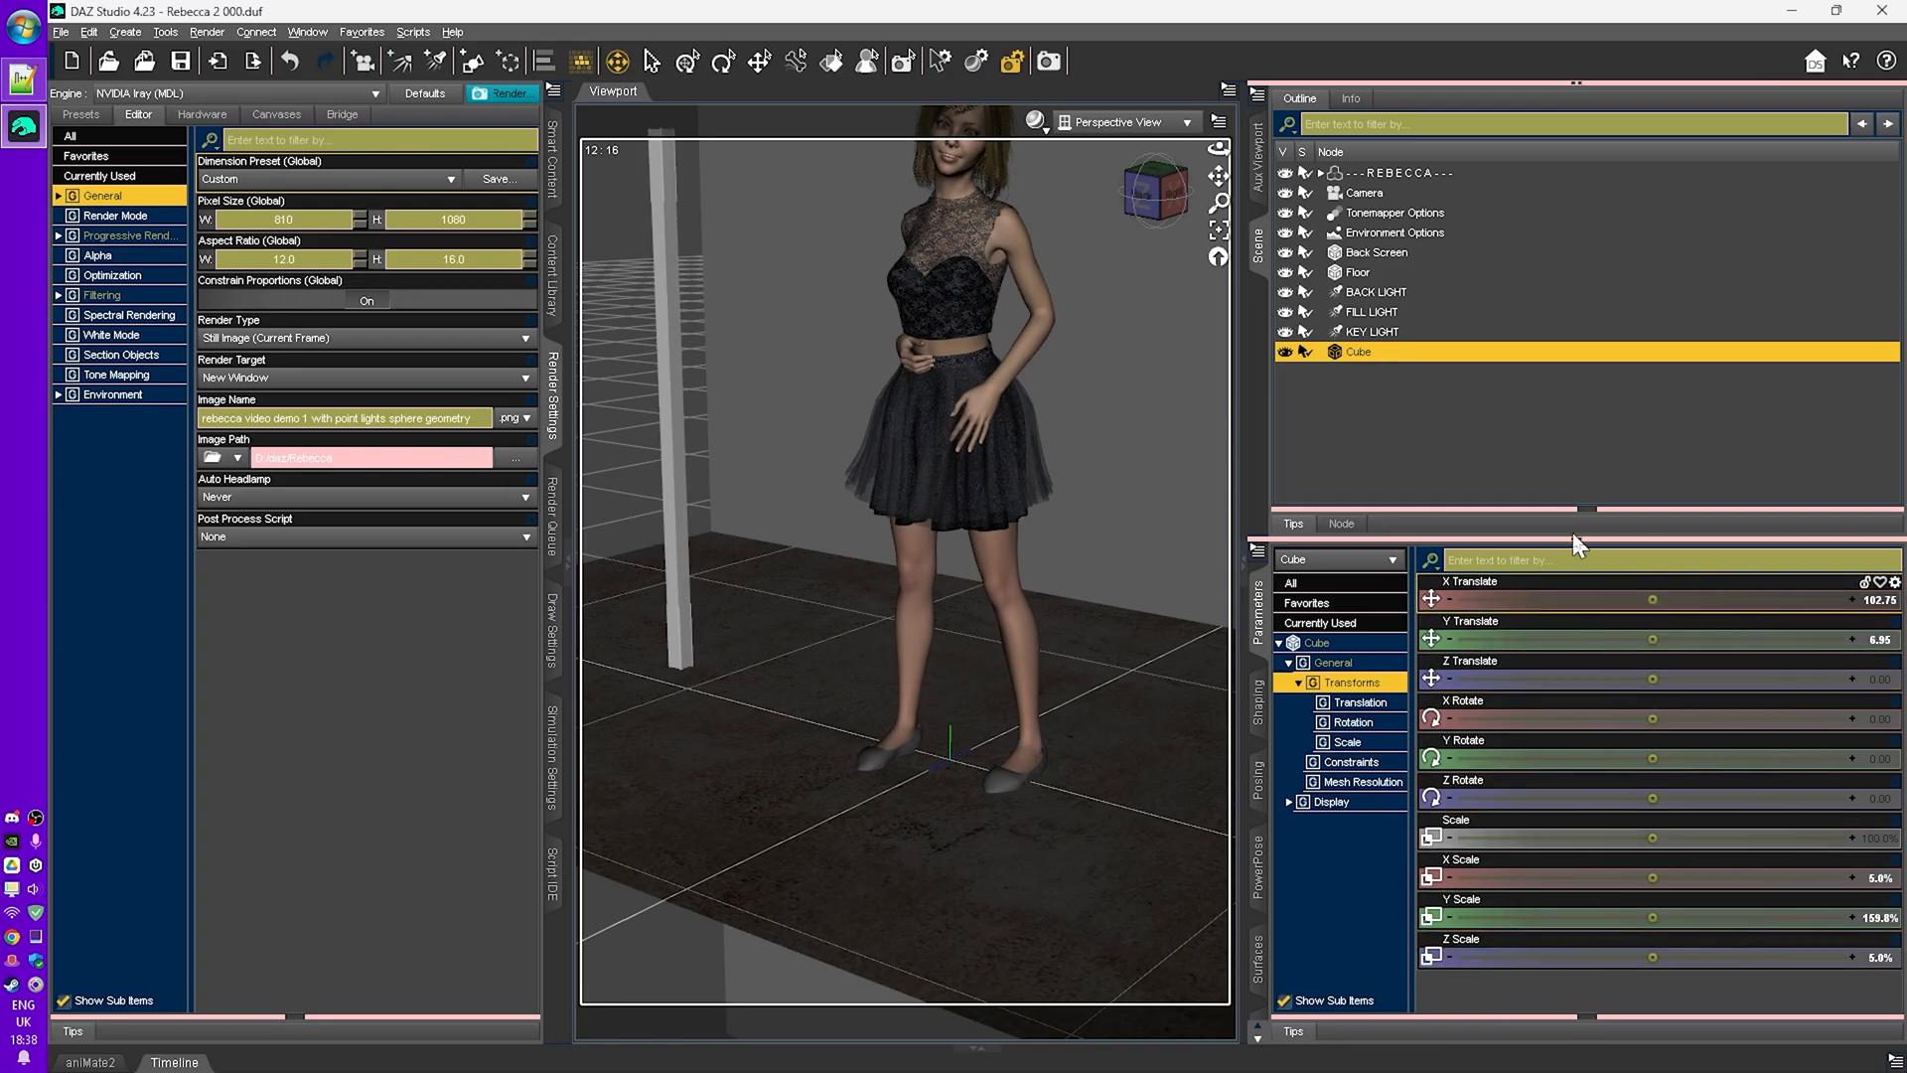
drag(1573, 535, 1574, 436)
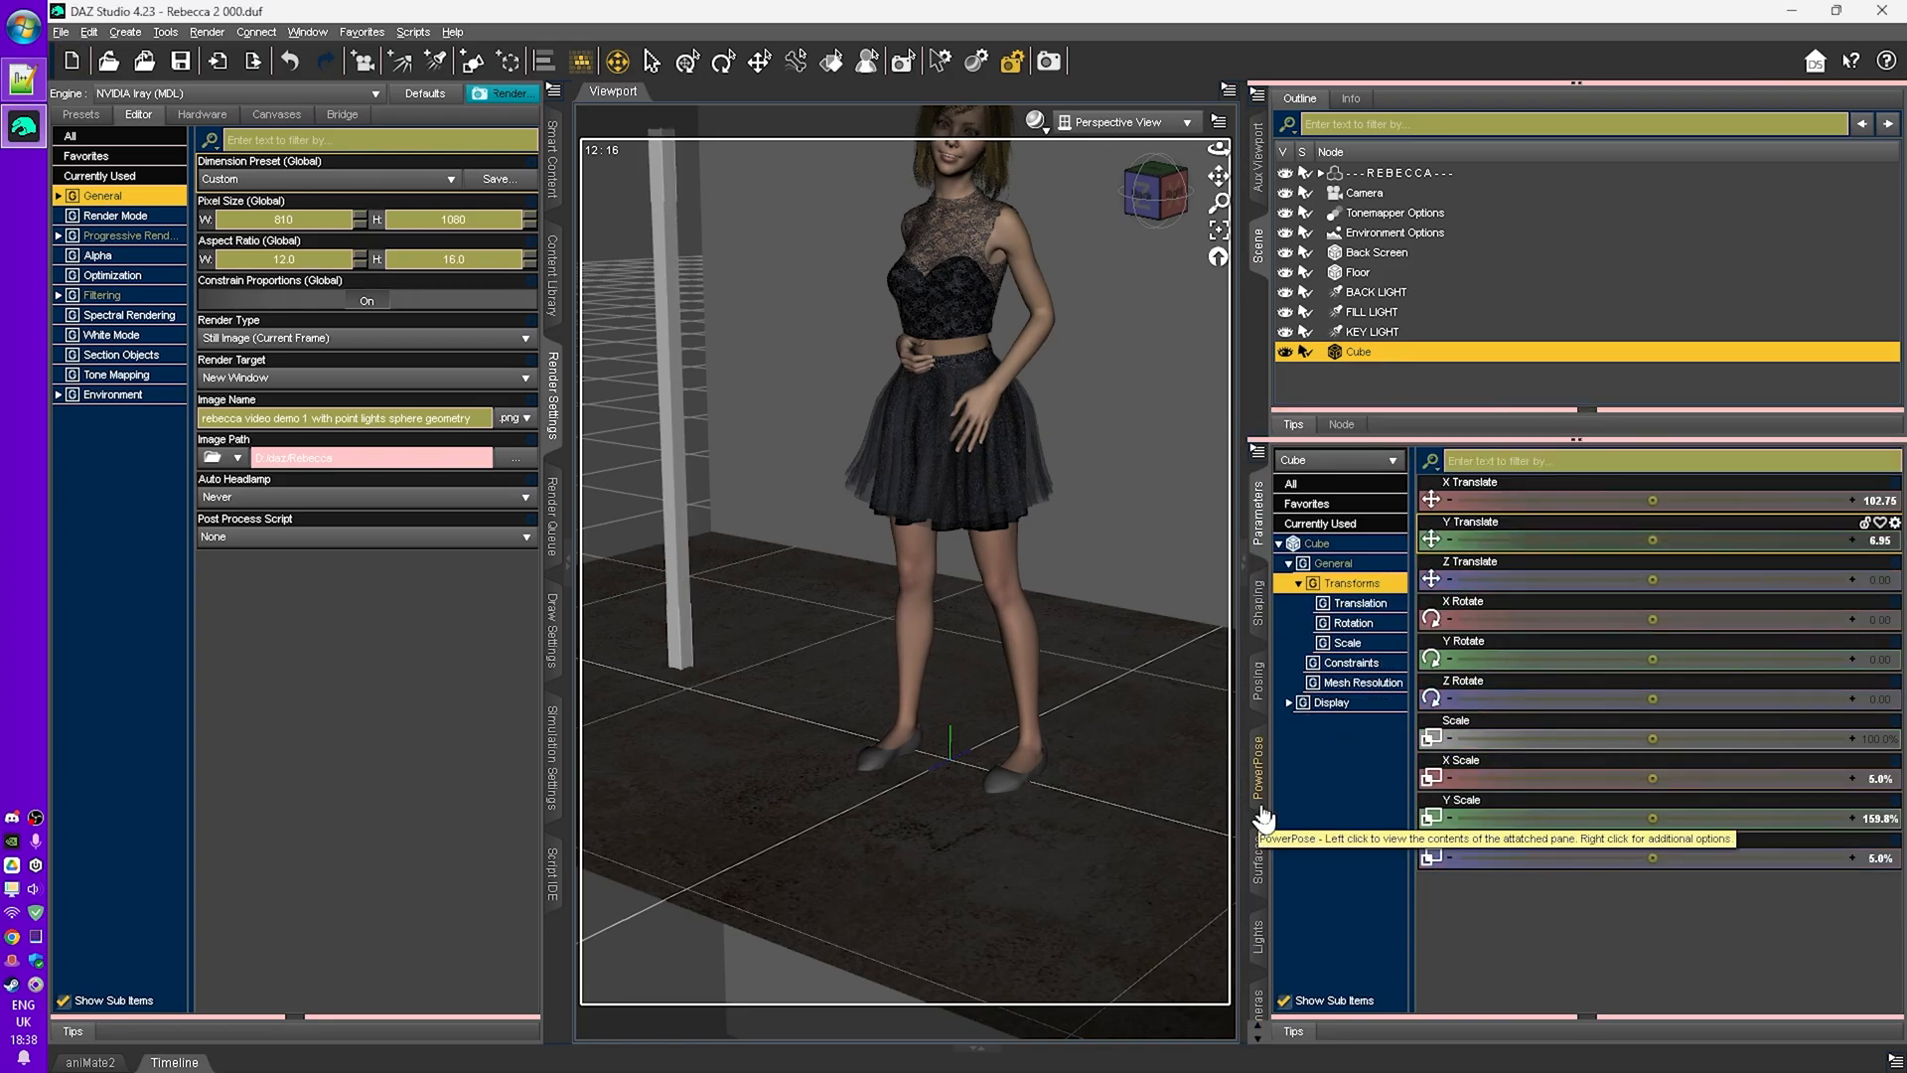
- Switch the viewport to the render preview and hide the key, fill and back lights
key(ctrl+0)
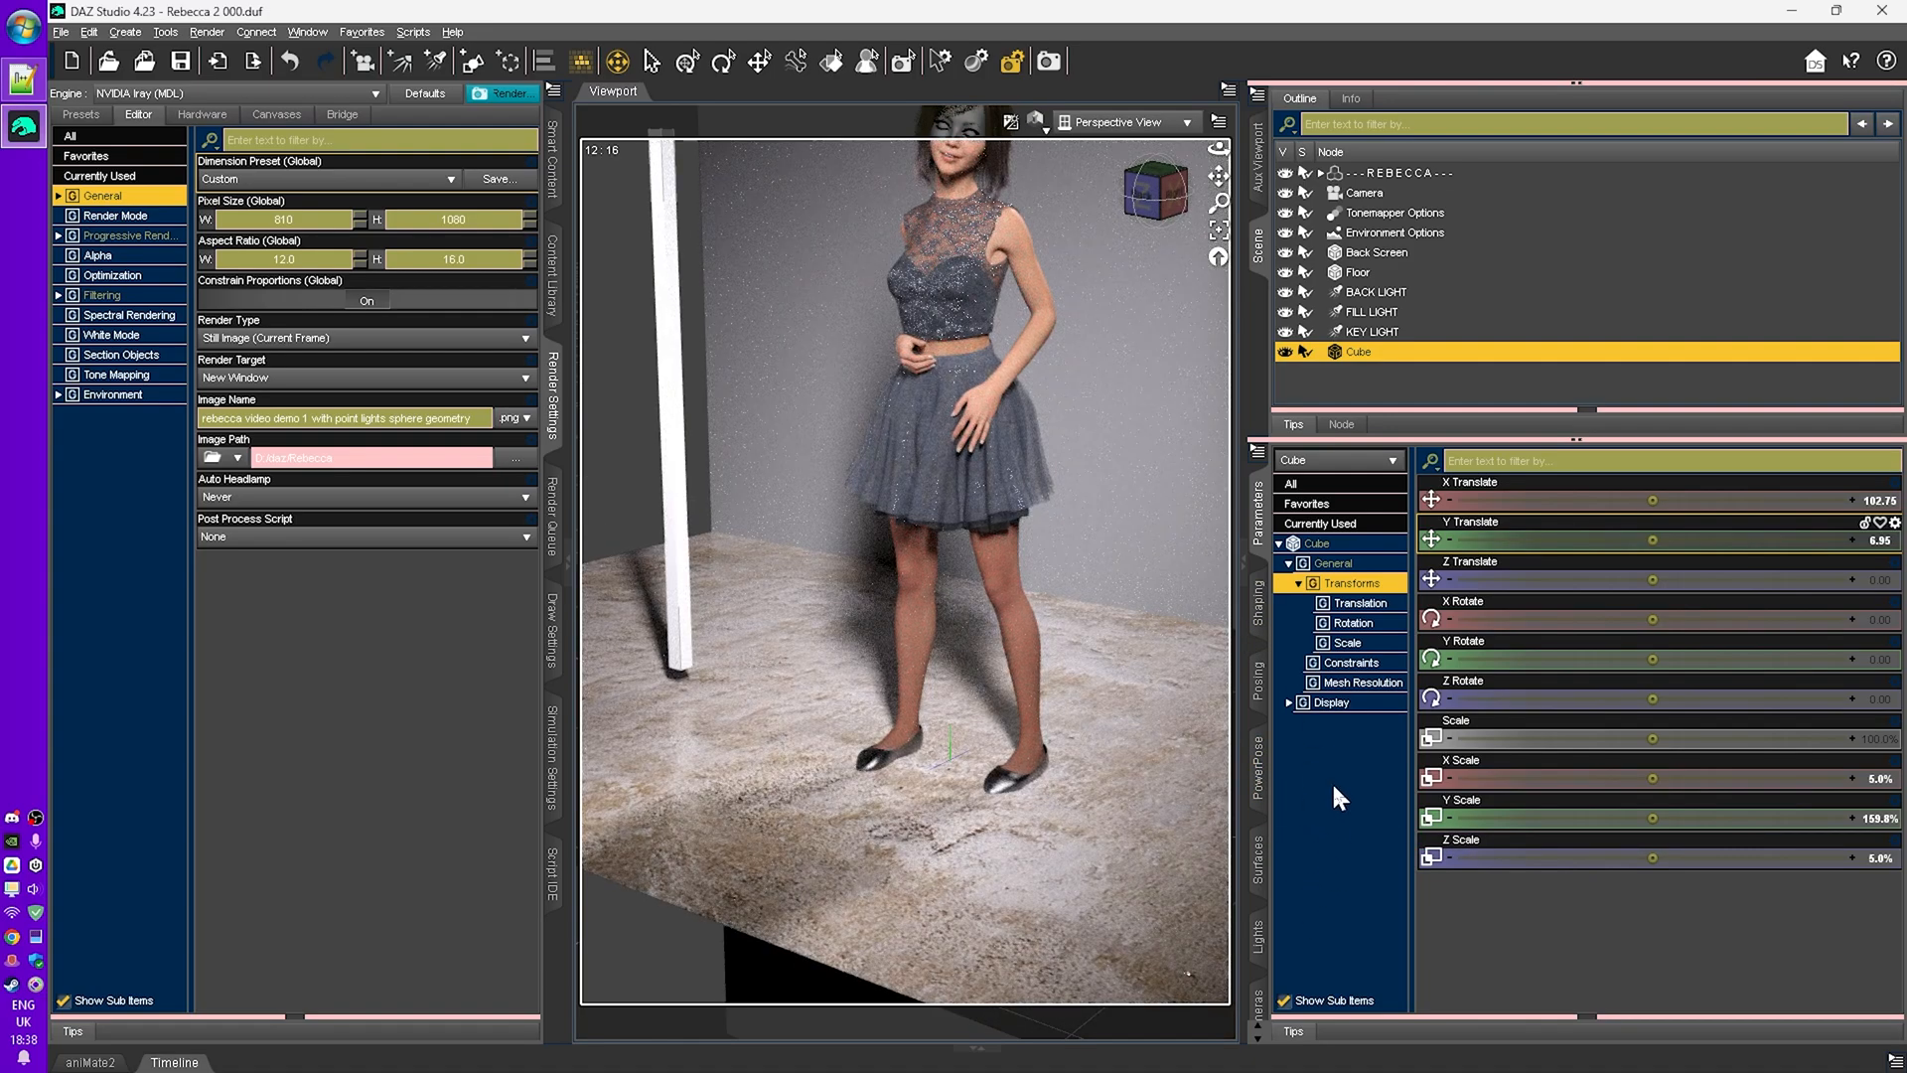
click(1285, 331)
click(1286, 311)
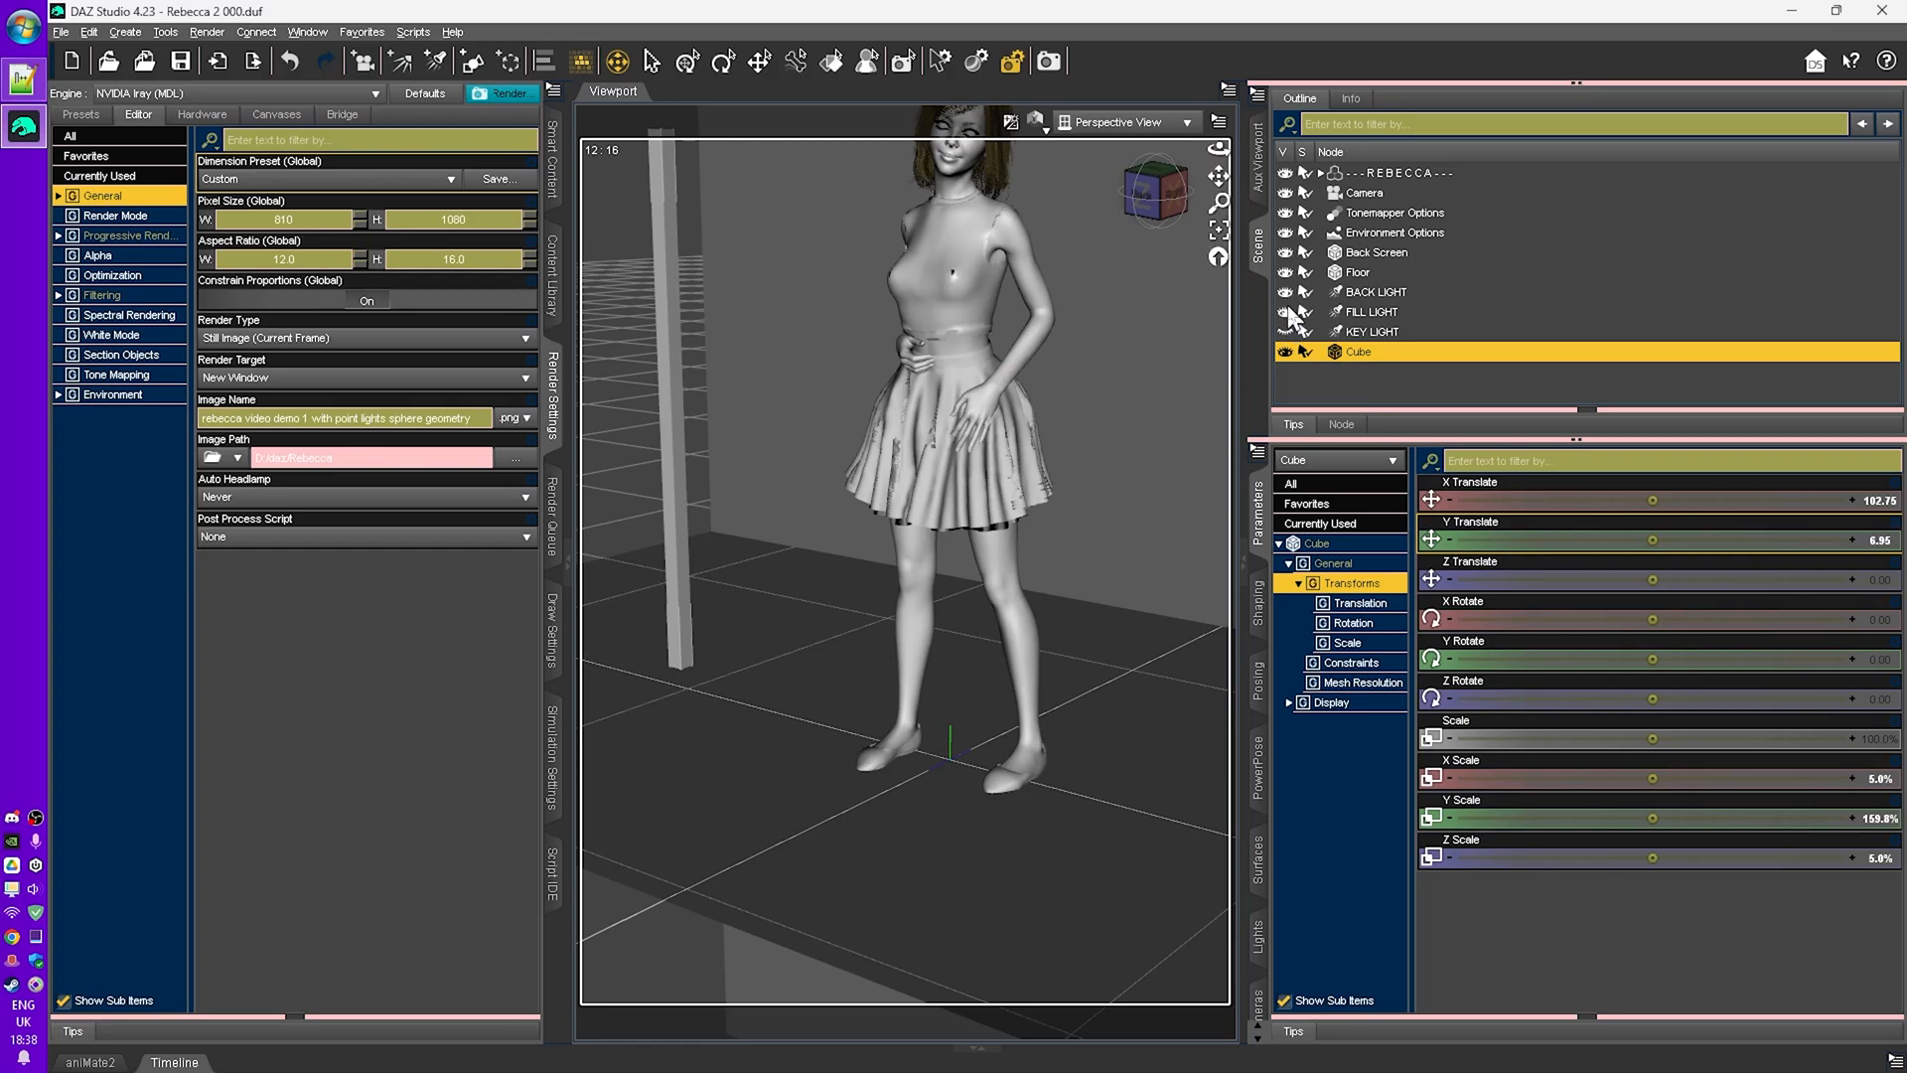
click(1285, 291)
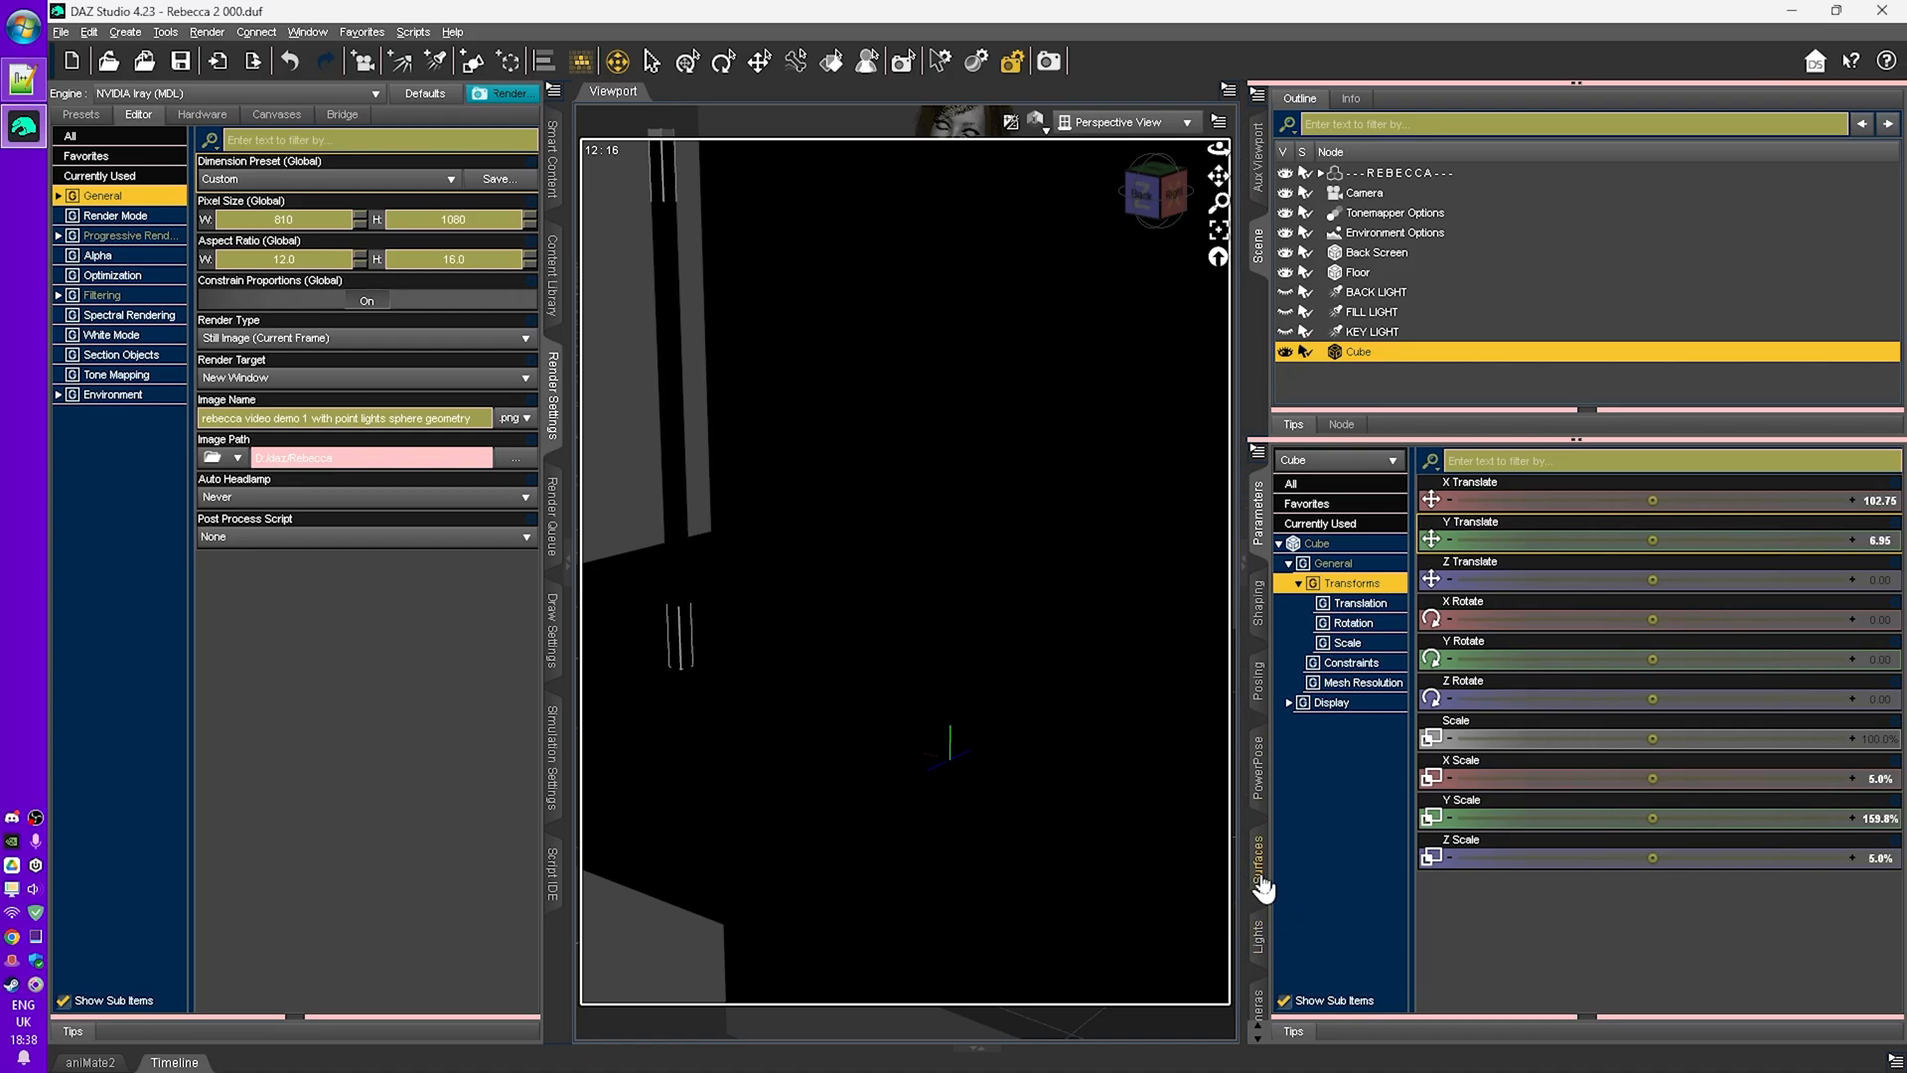
- Rename the cube node to Strip Light Emissive
double_click(1358, 353)
text(Strip )
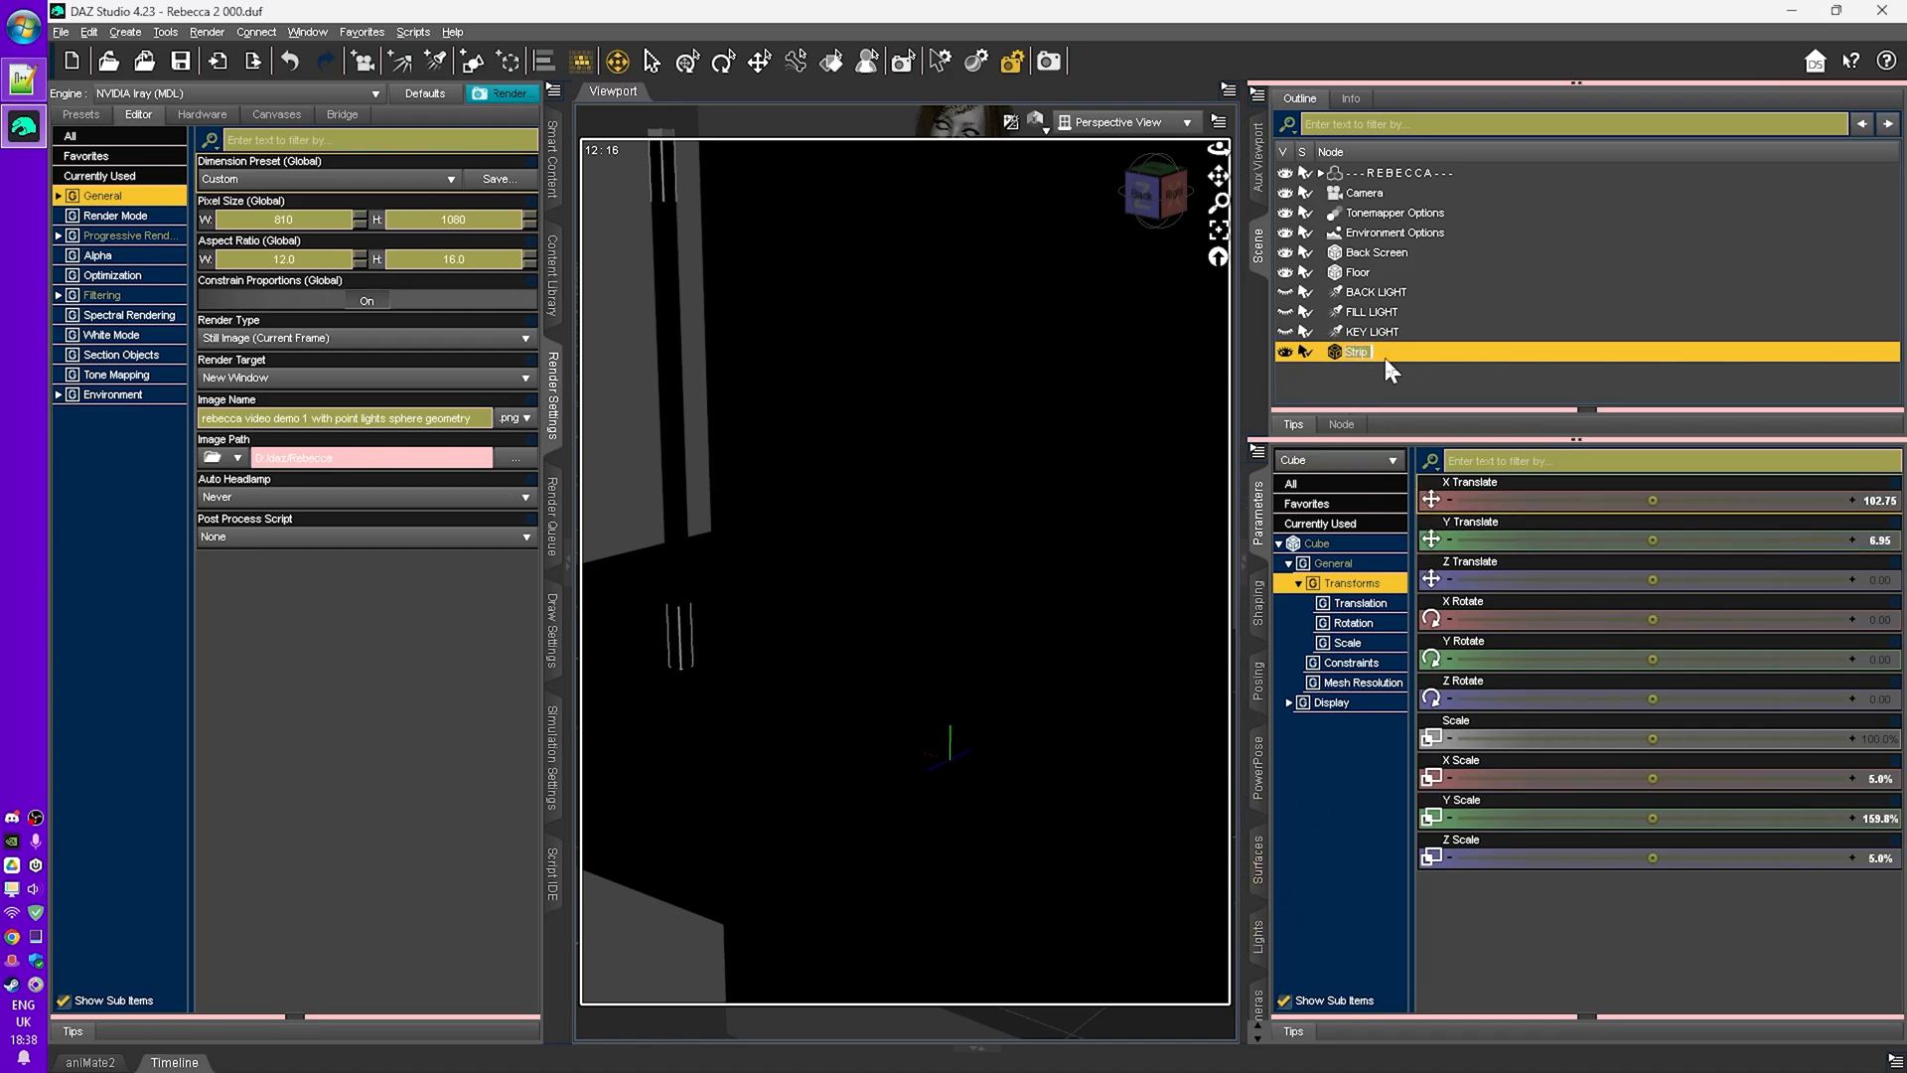
text(Light Emissive)
key(Return)
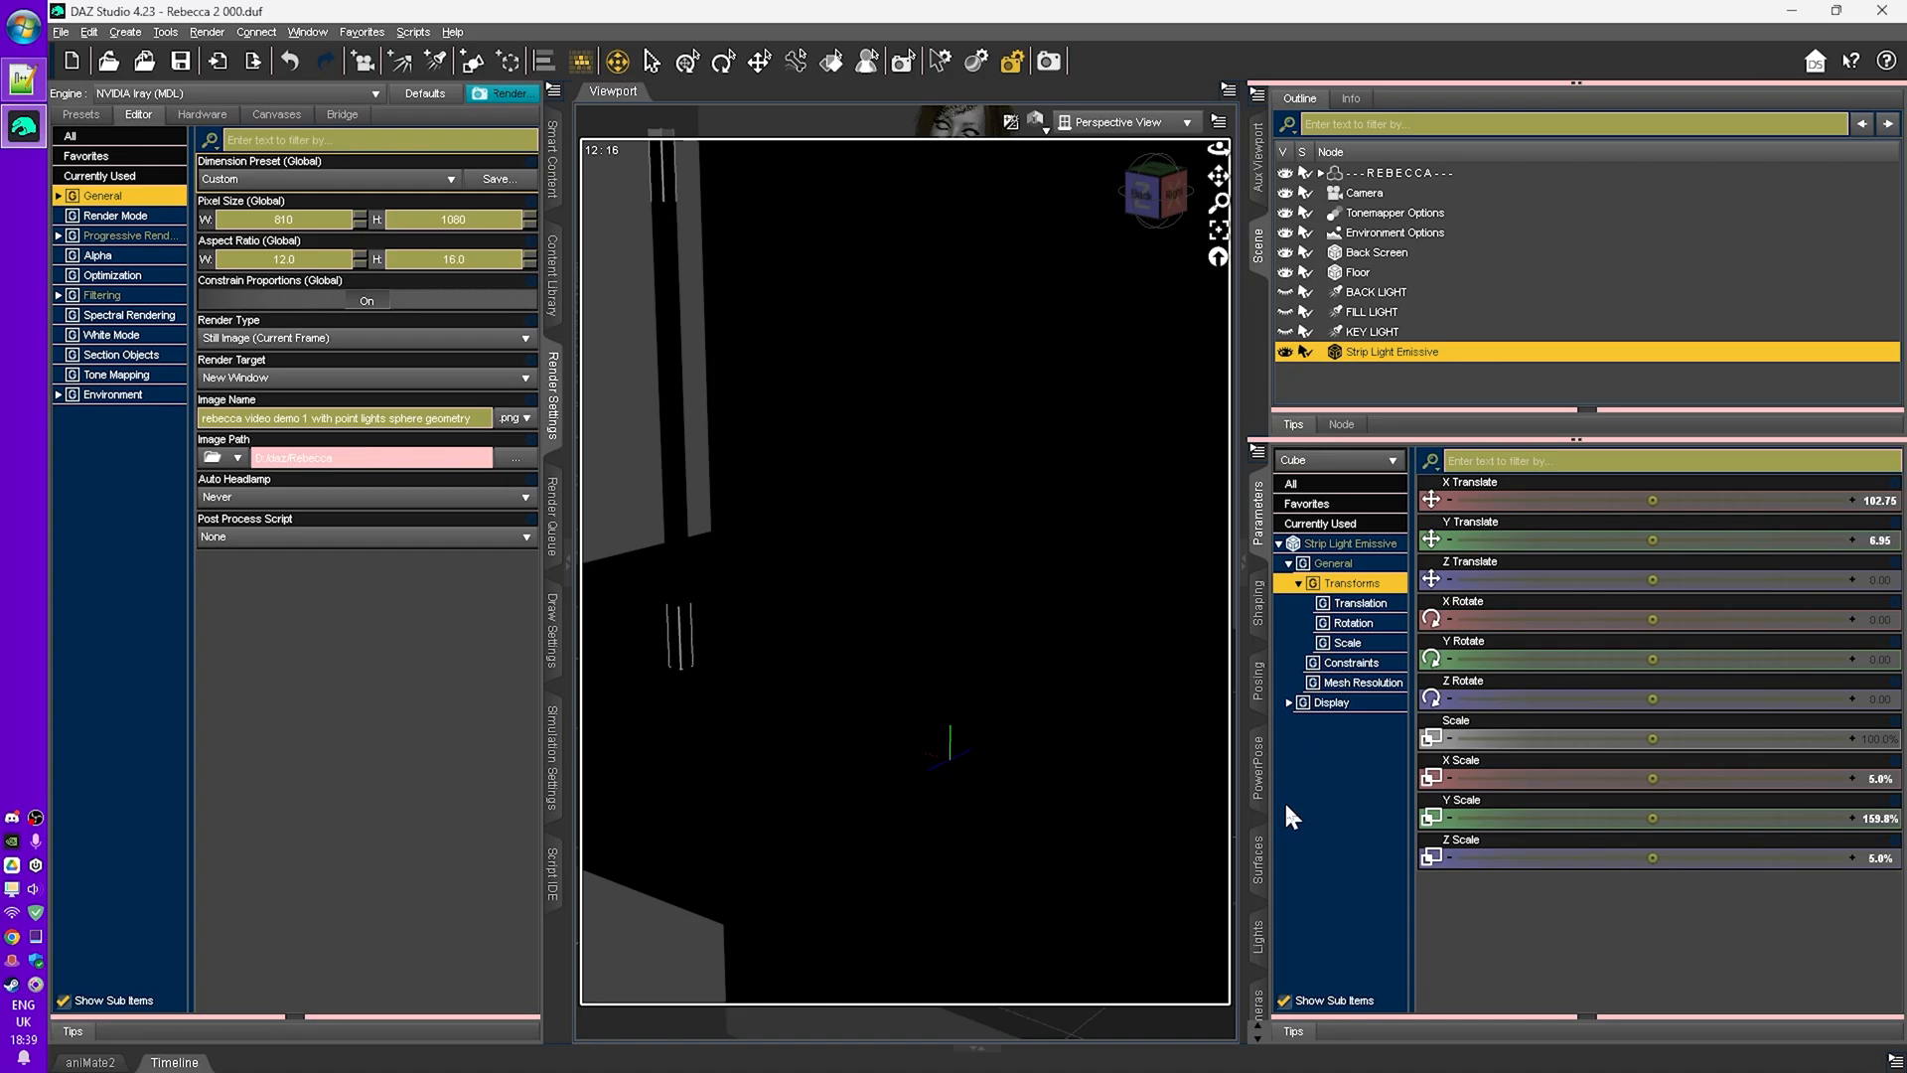
- Open the strip light's Default surface and set its emission color to white
click(1260, 862)
click(1366, 564)
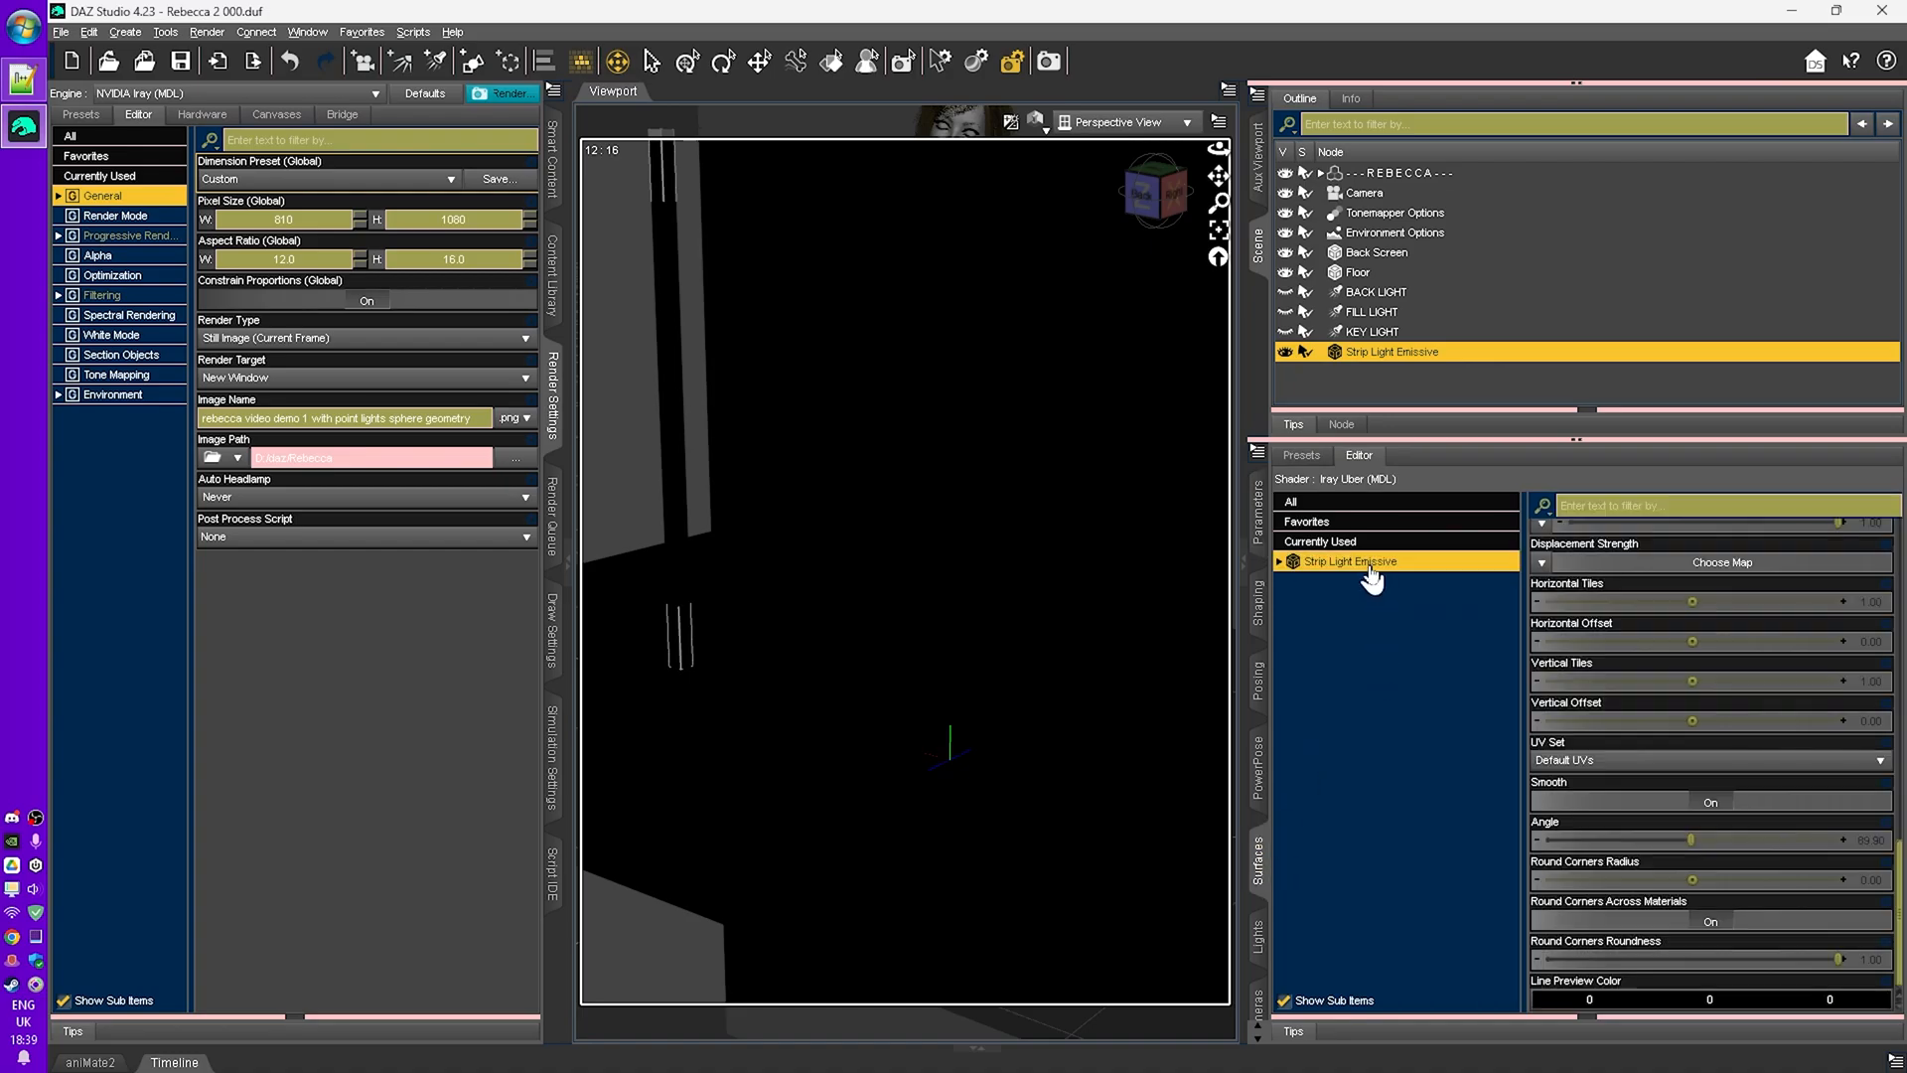
click(1279, 562)
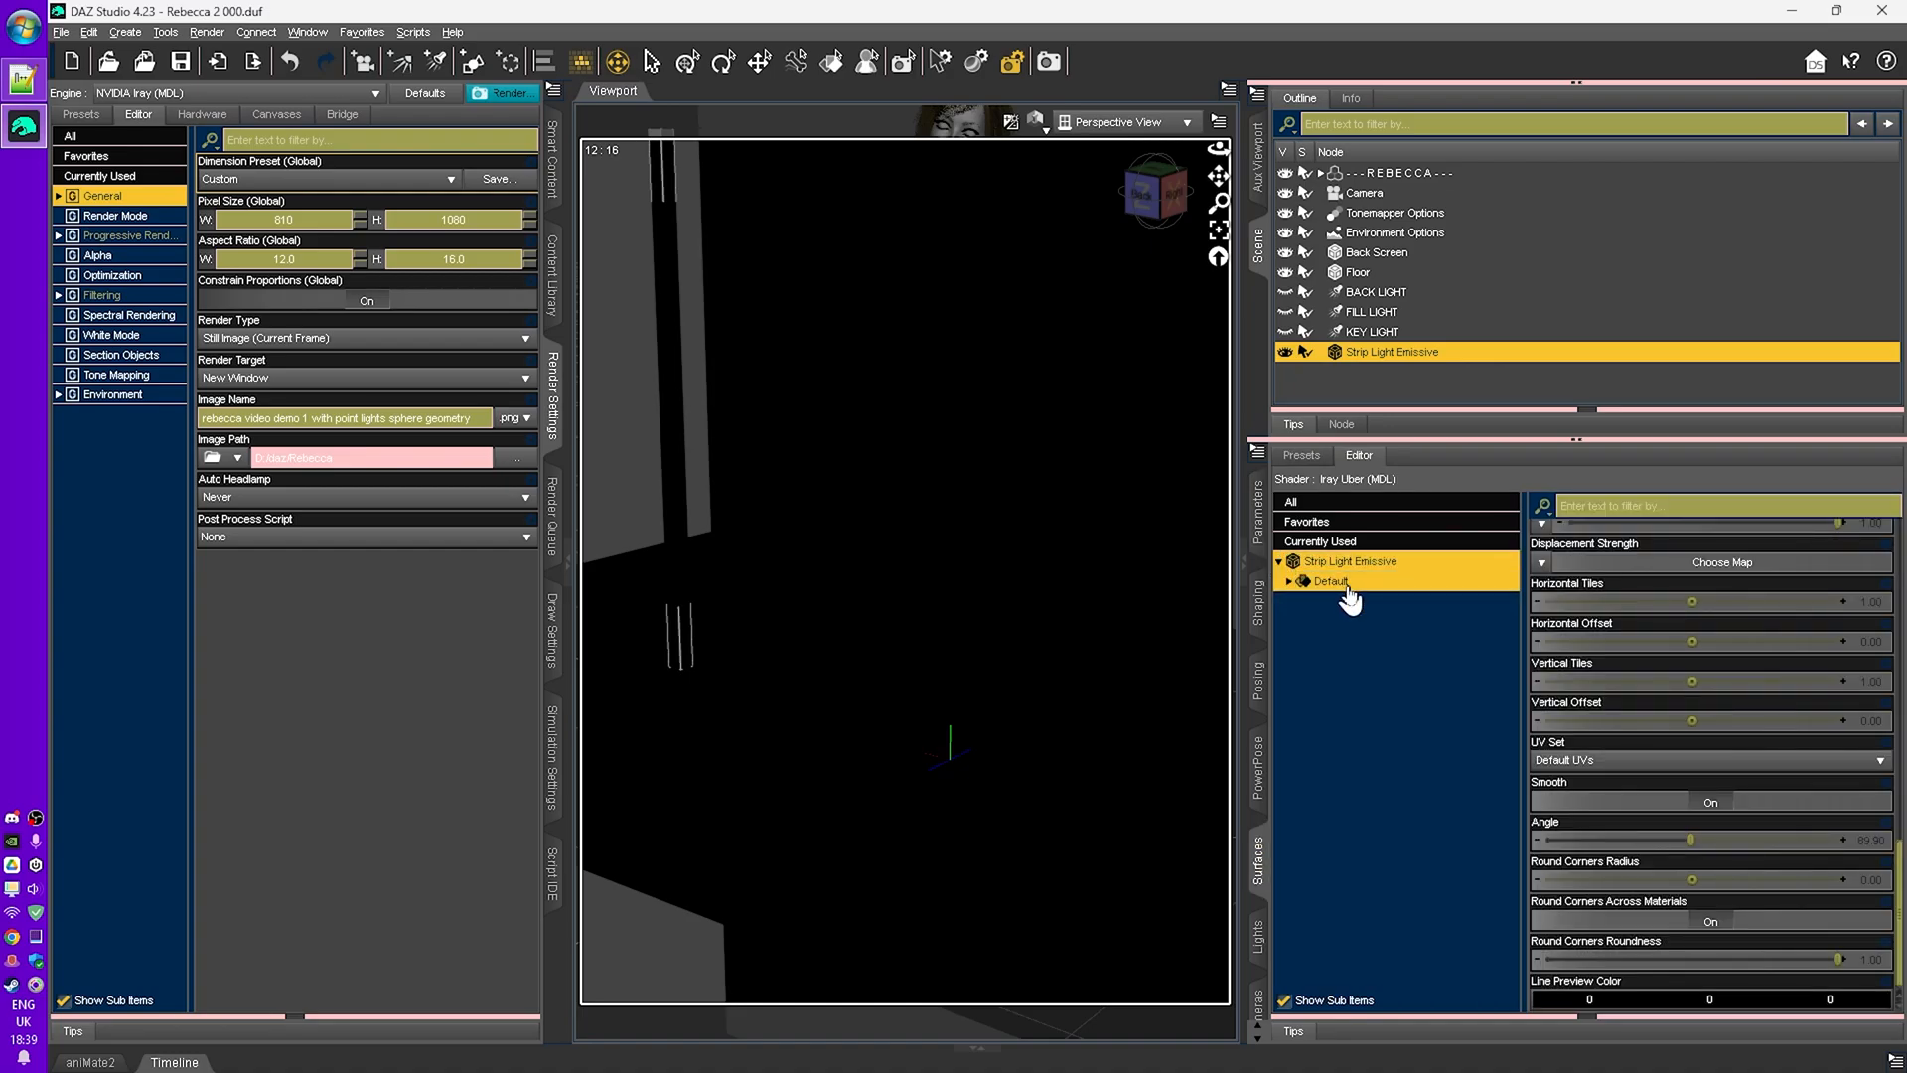
scroll(1673, 764, up, 15)
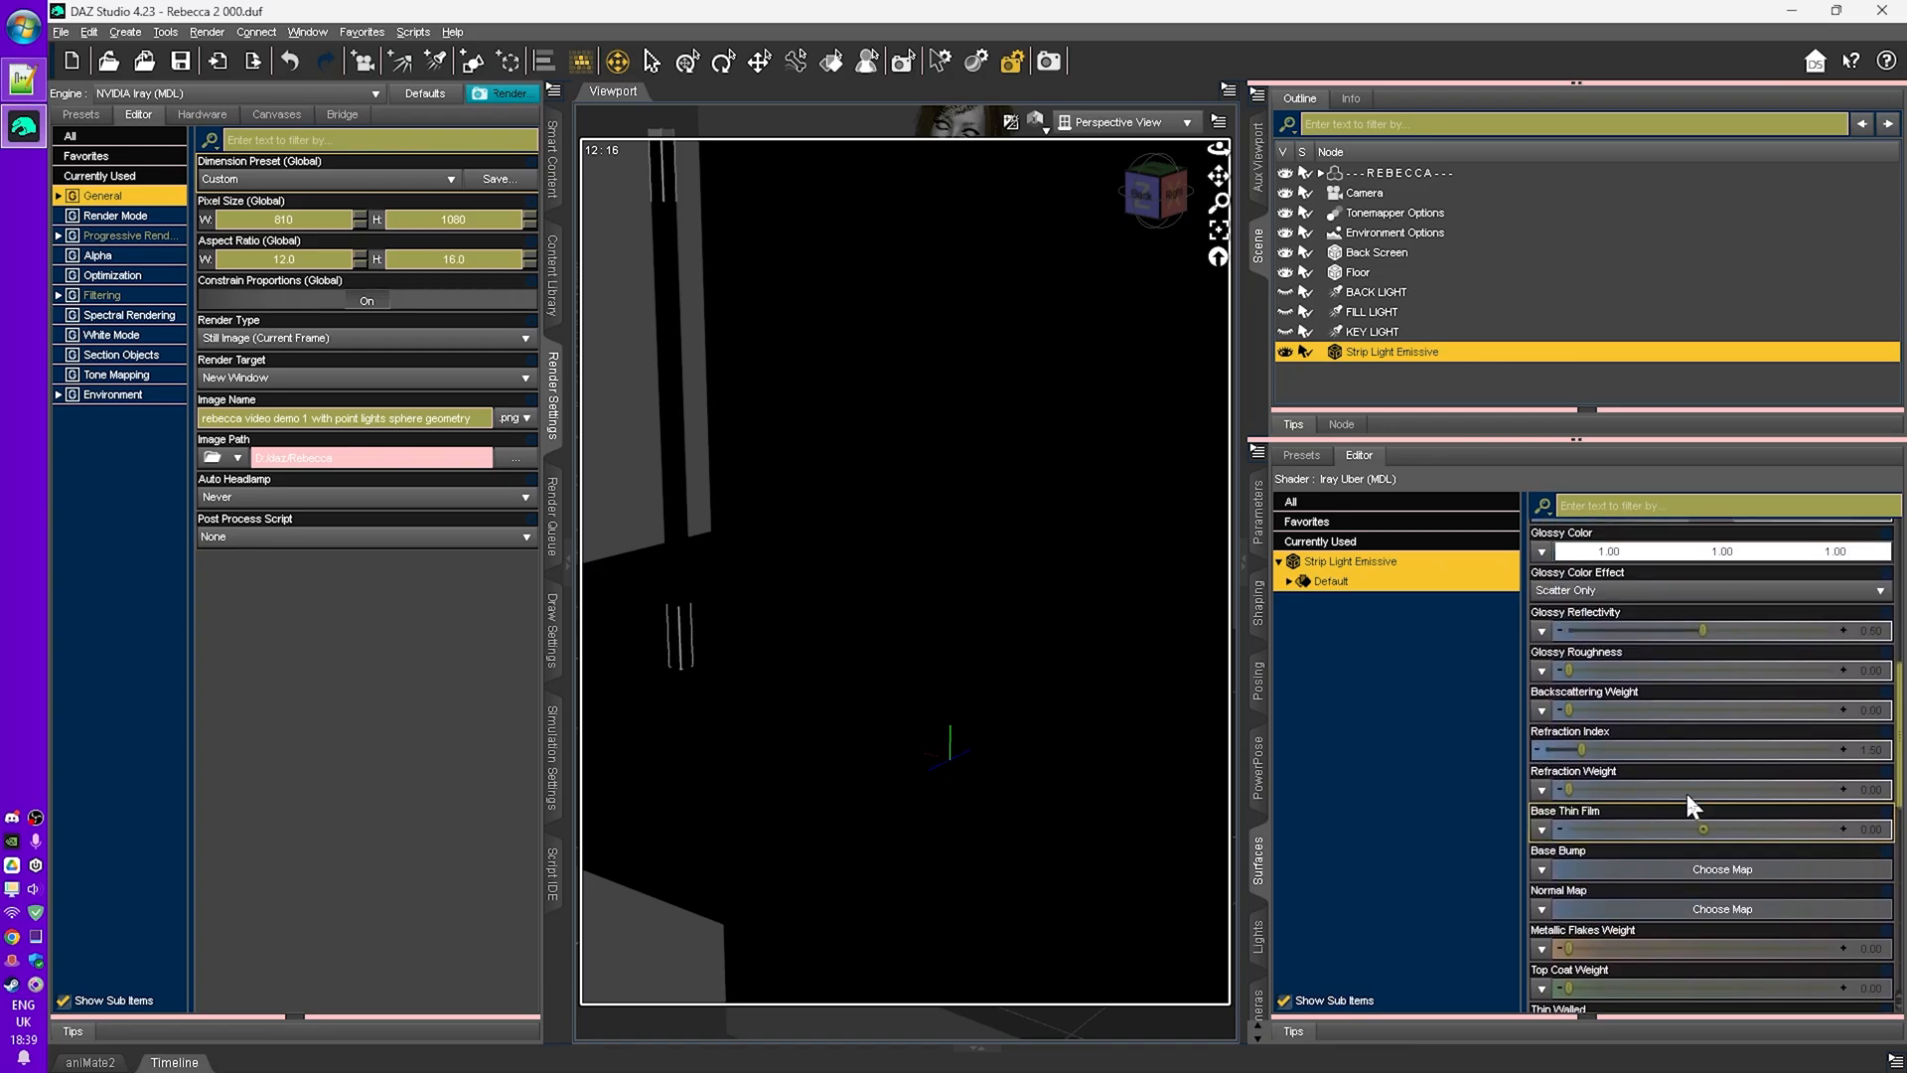
scroll(1687, 792, up, 5)
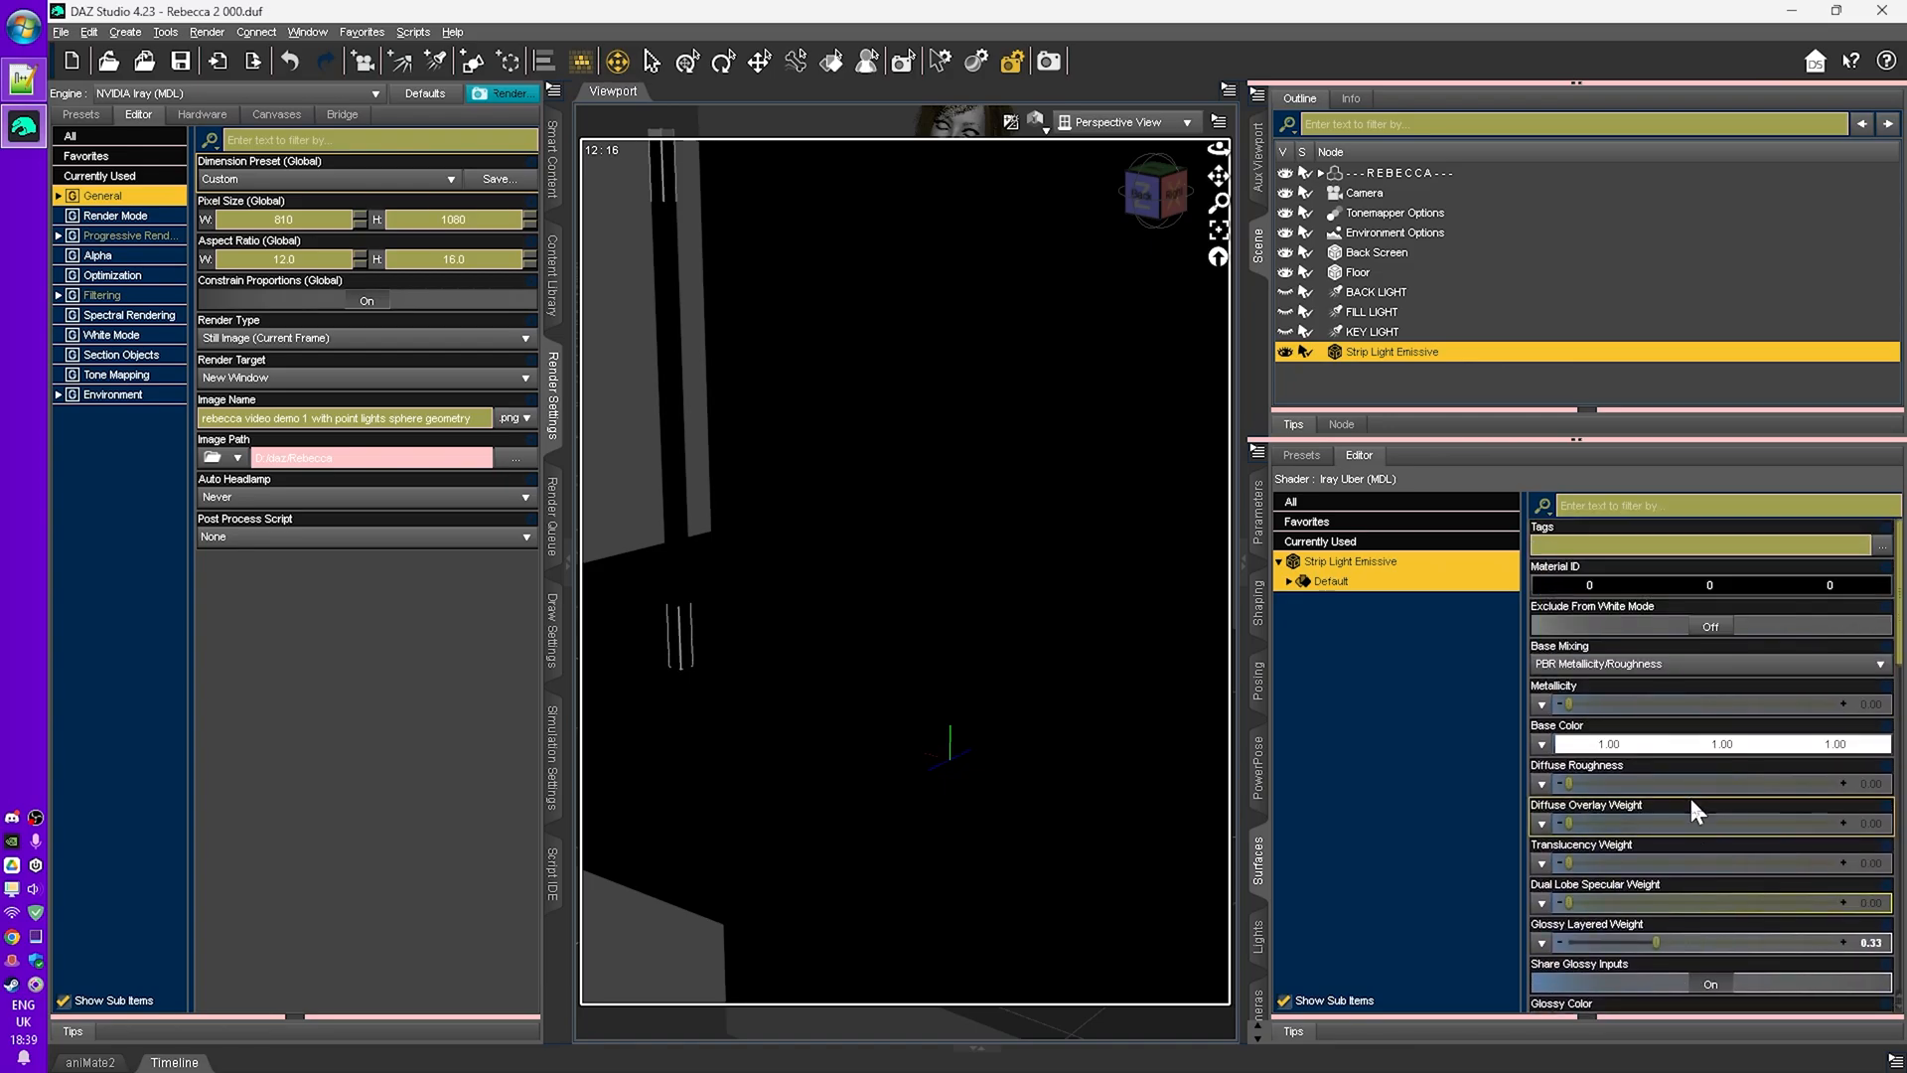
scroll(1694, 791, down, 10)
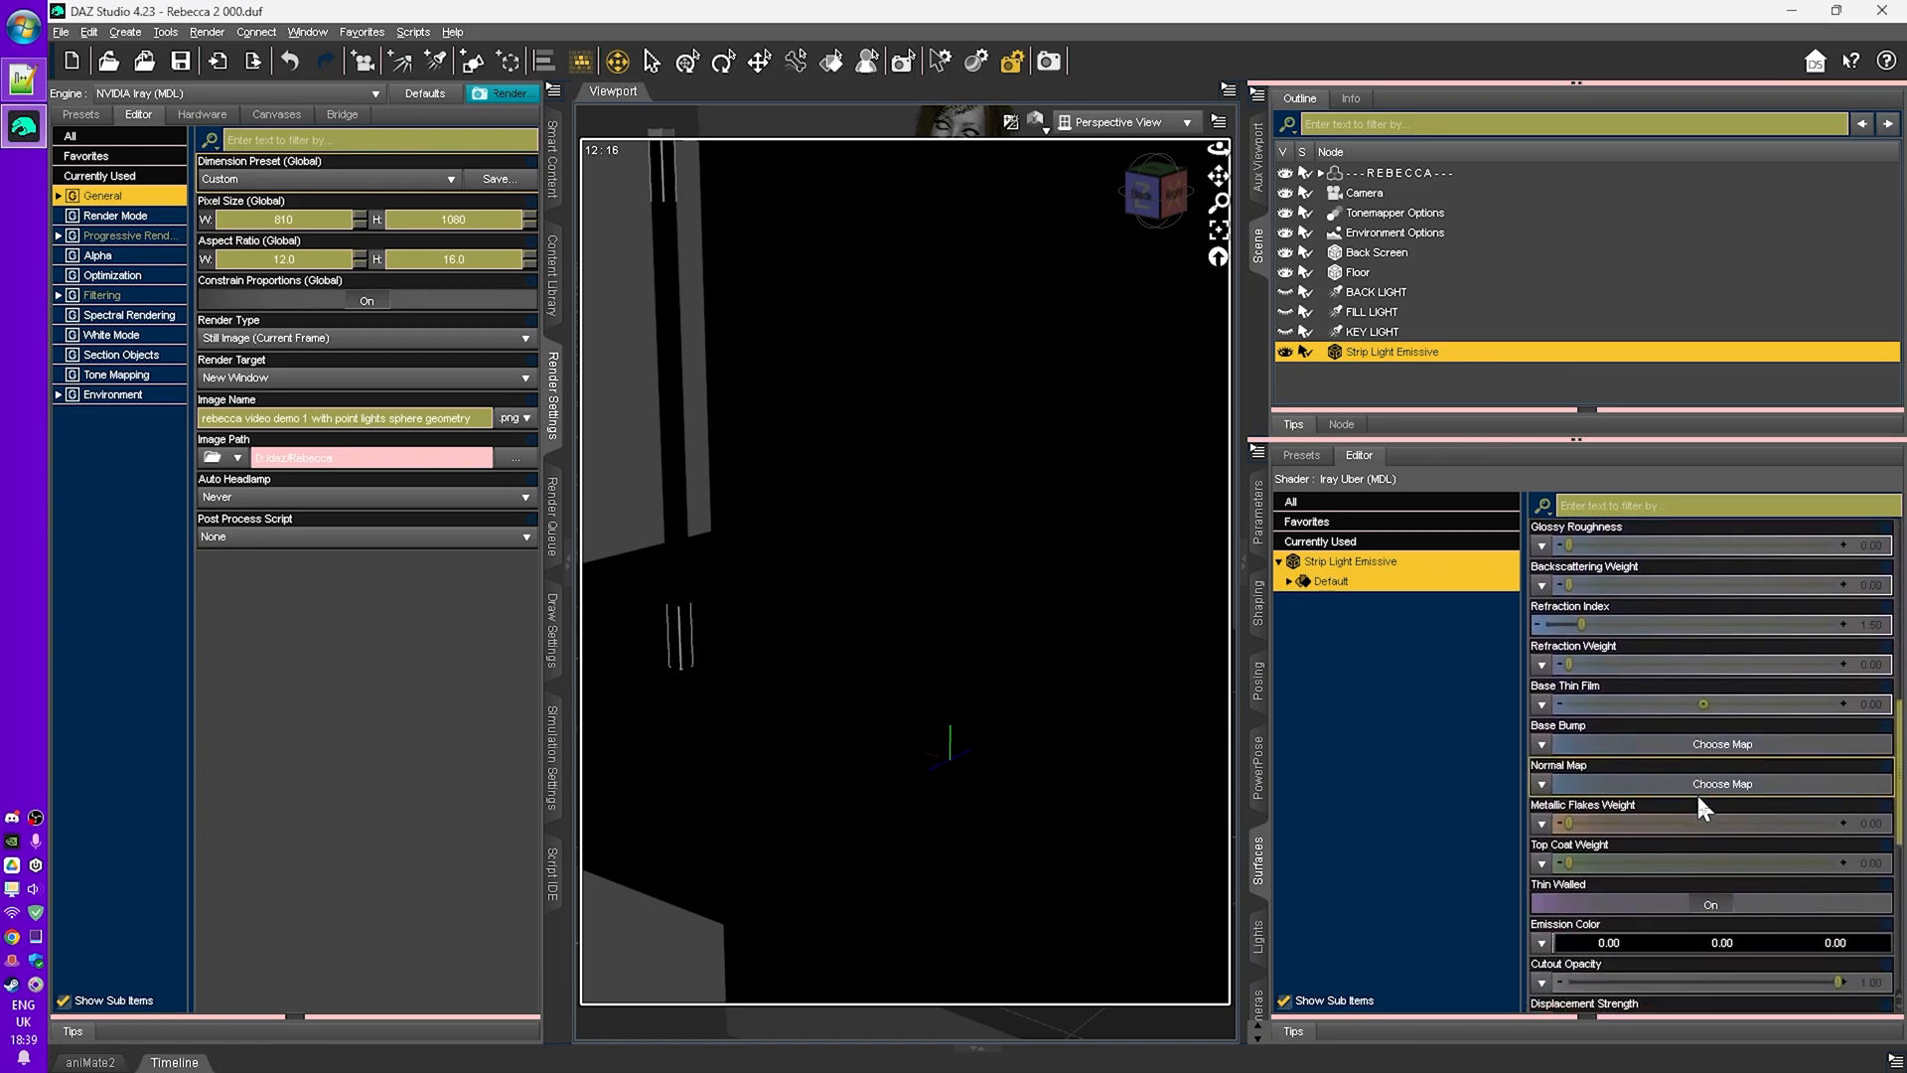
click(1677, 824)
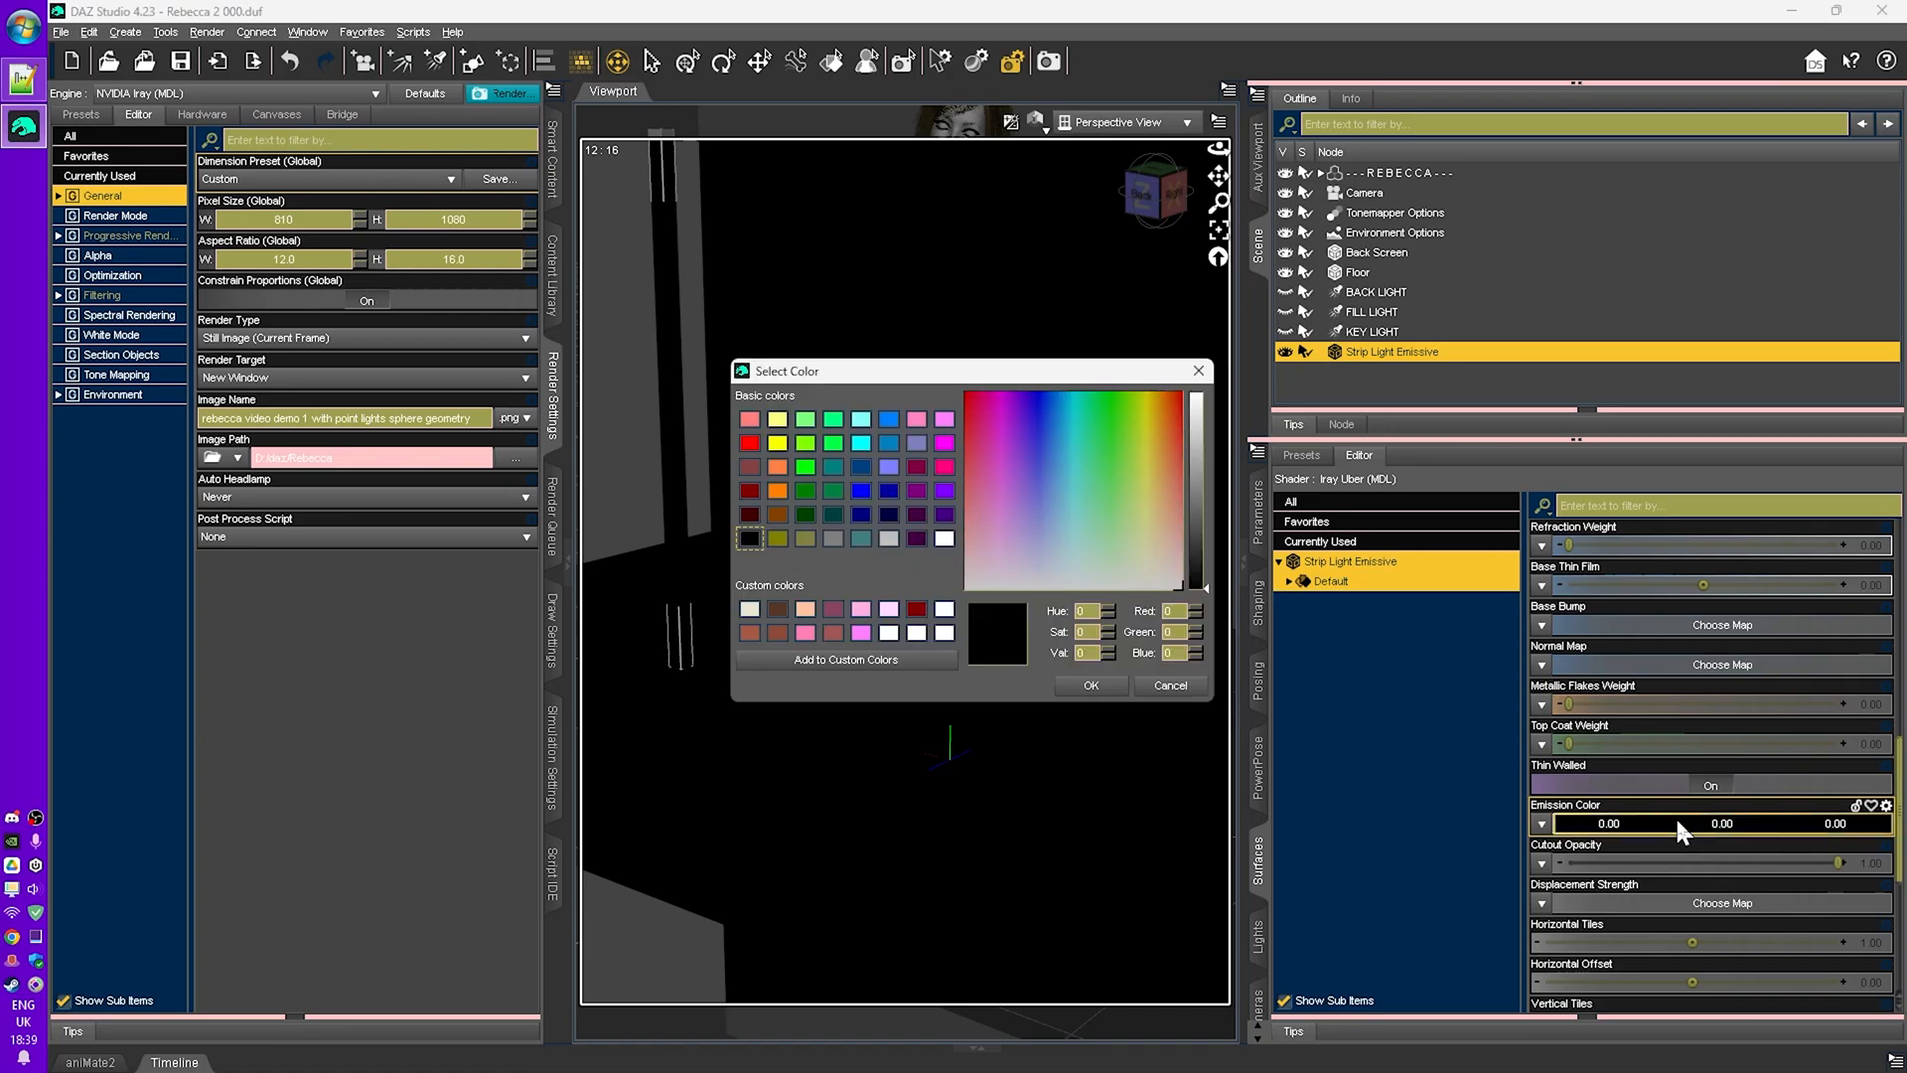
drag(993, 574, 929, 626)
click(944, 633)
click(1091, 685)
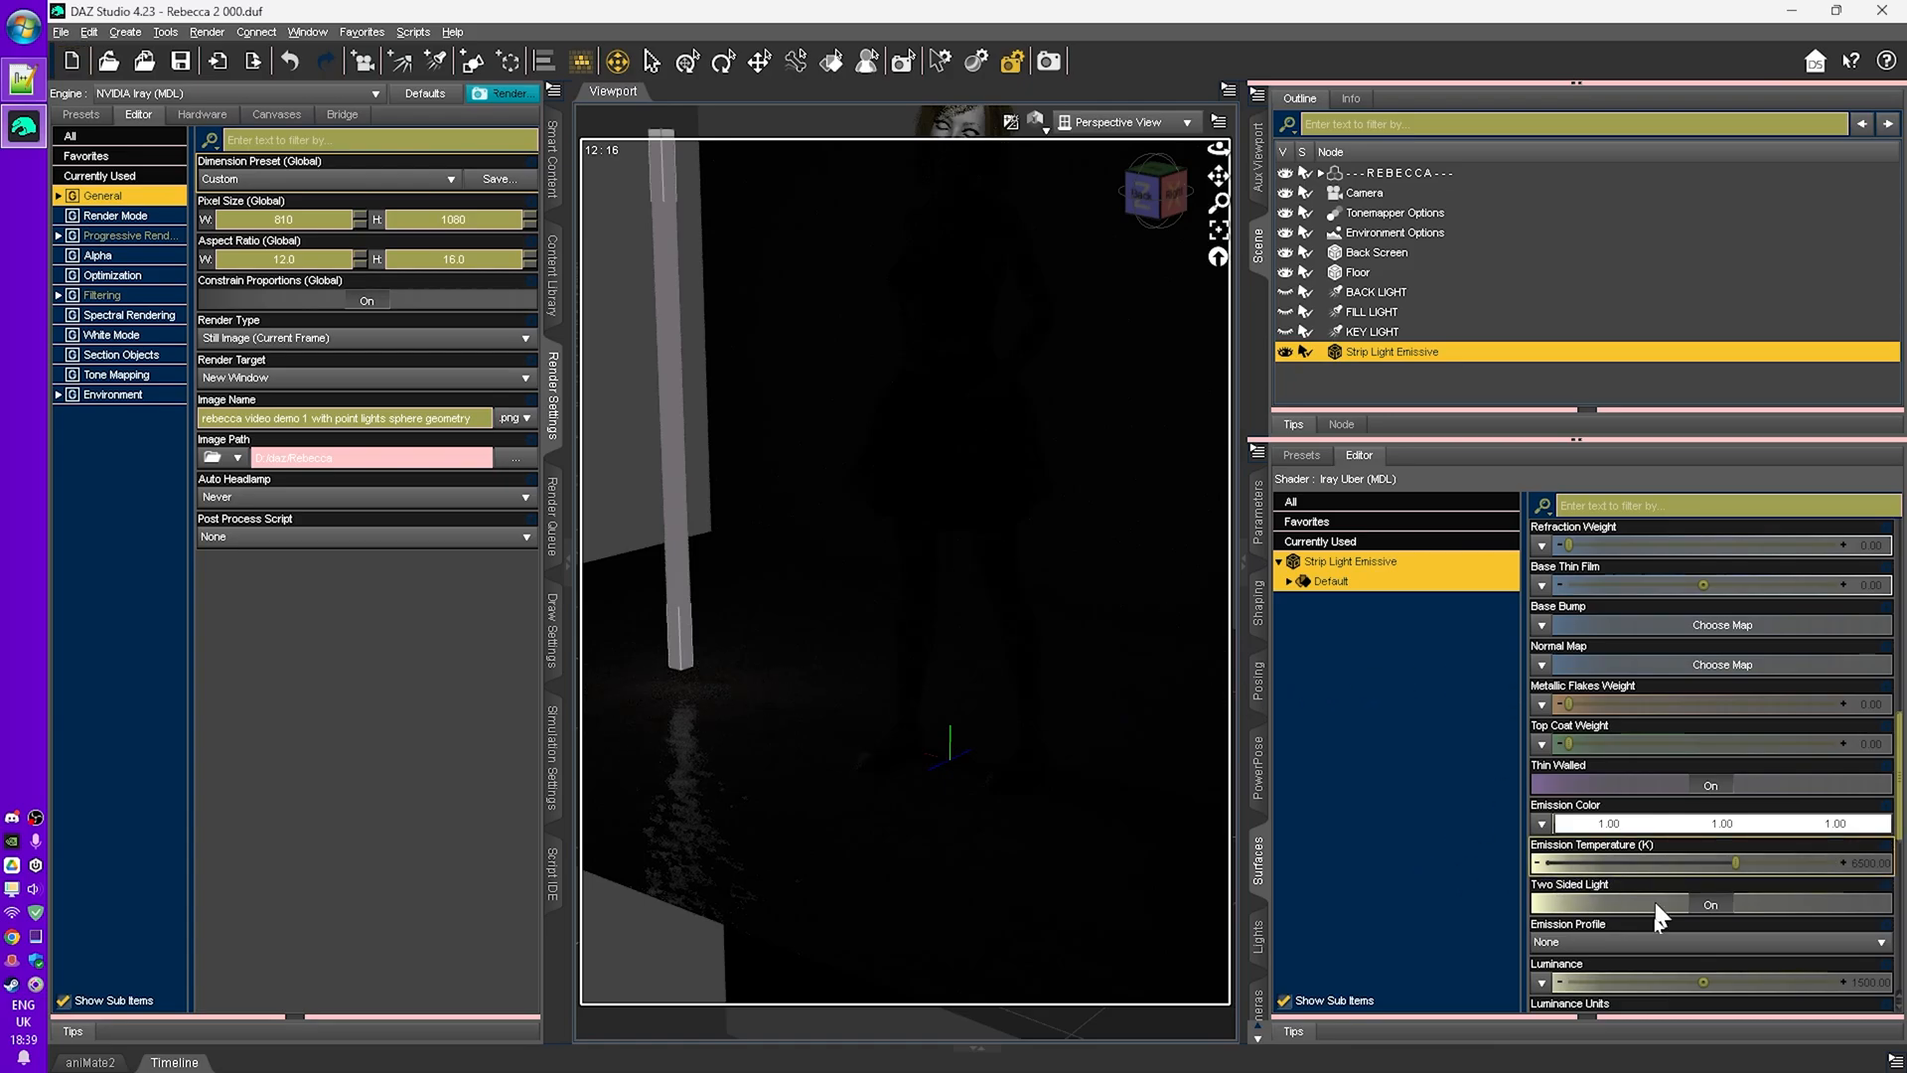
- Set the strip light's luminance to 1500000 by appending three zeros to the value
scroll(1720, 884, down, 3)
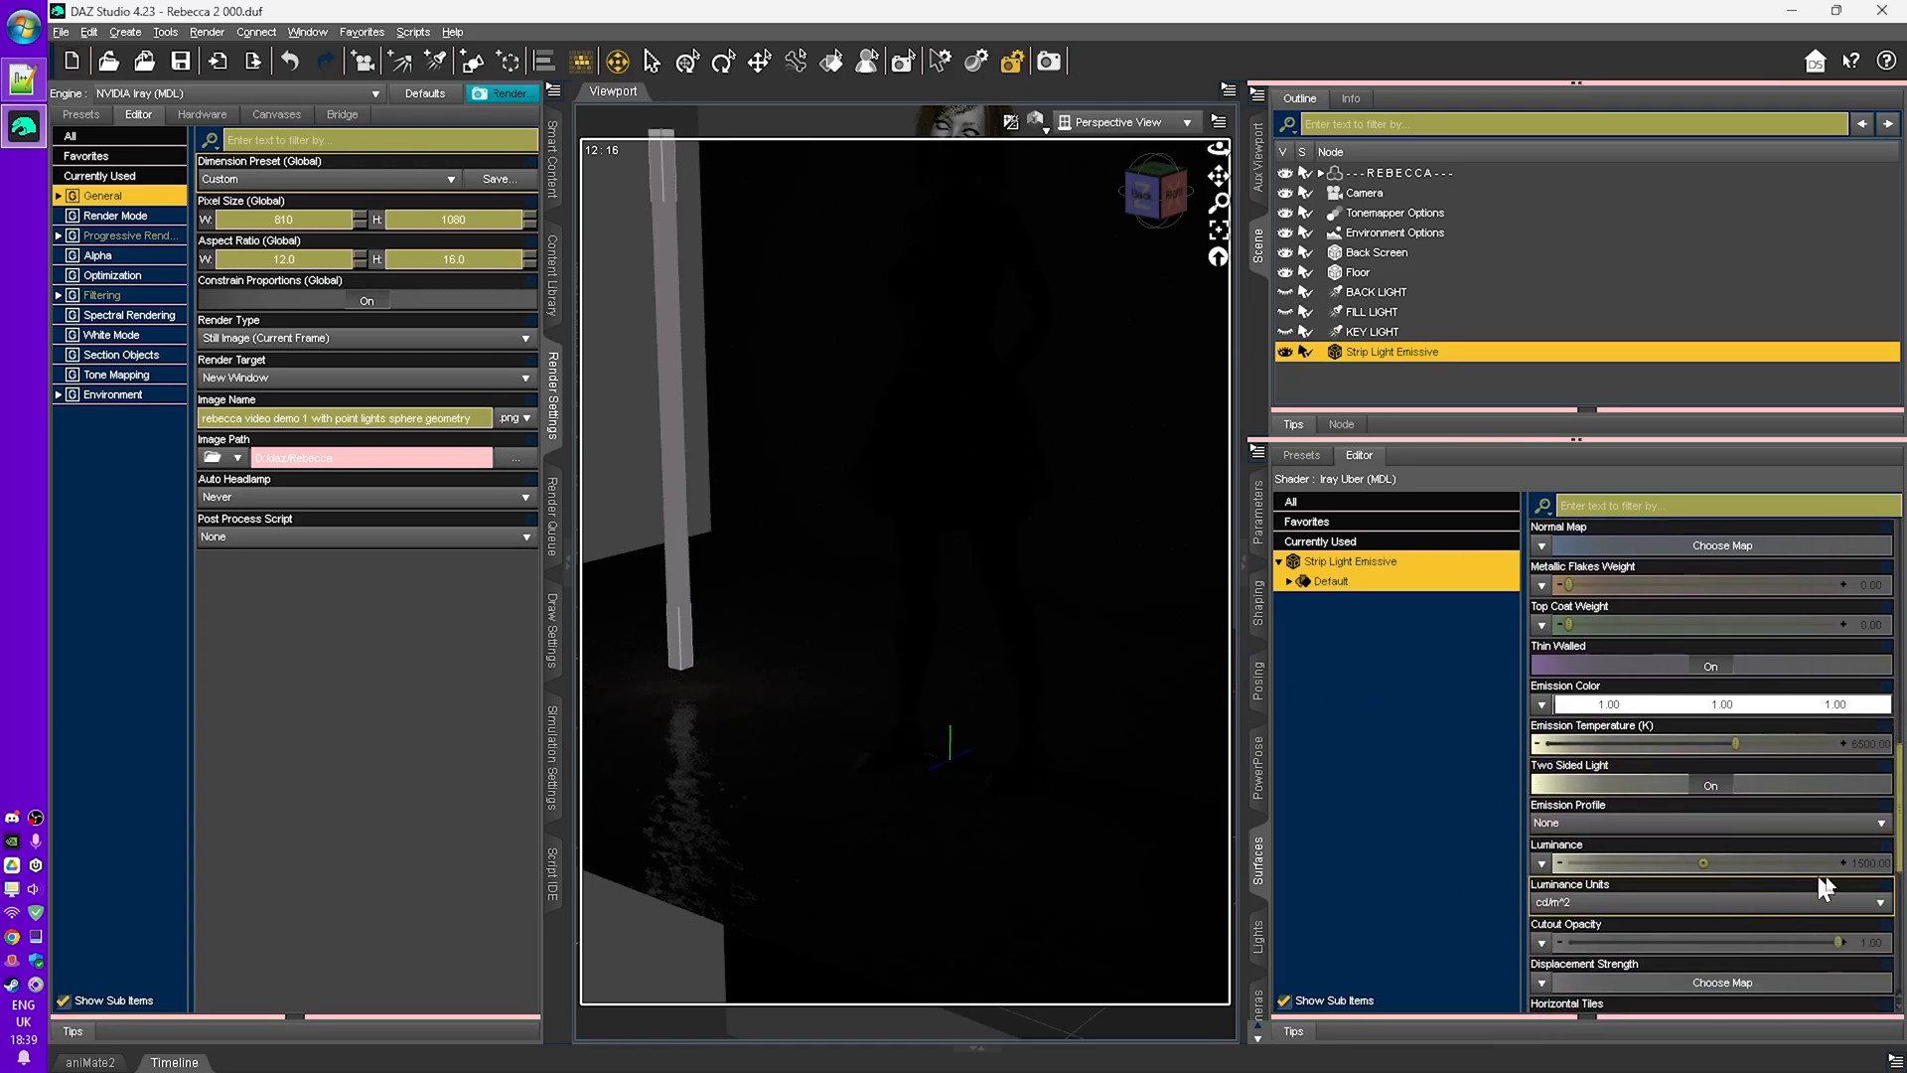
click(1863, 860)
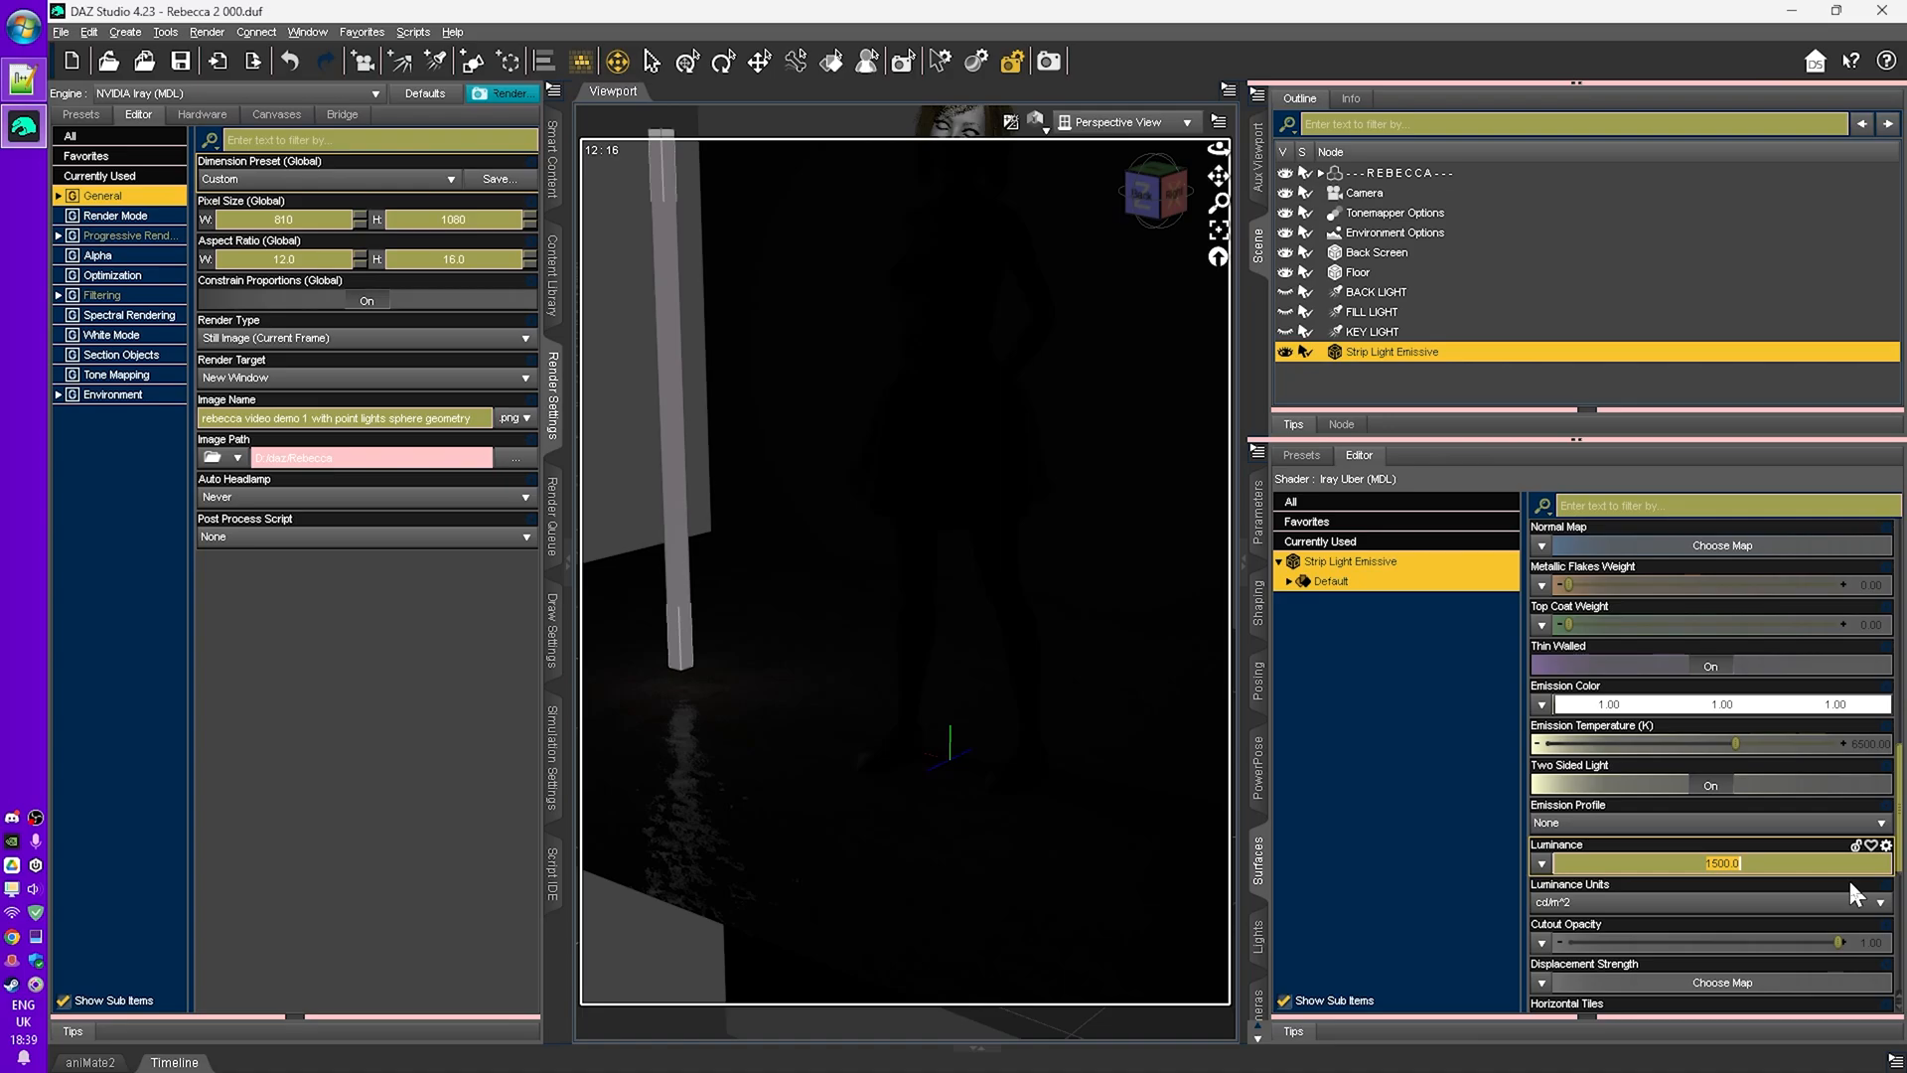
key(Return)
text(000)
key(Return)
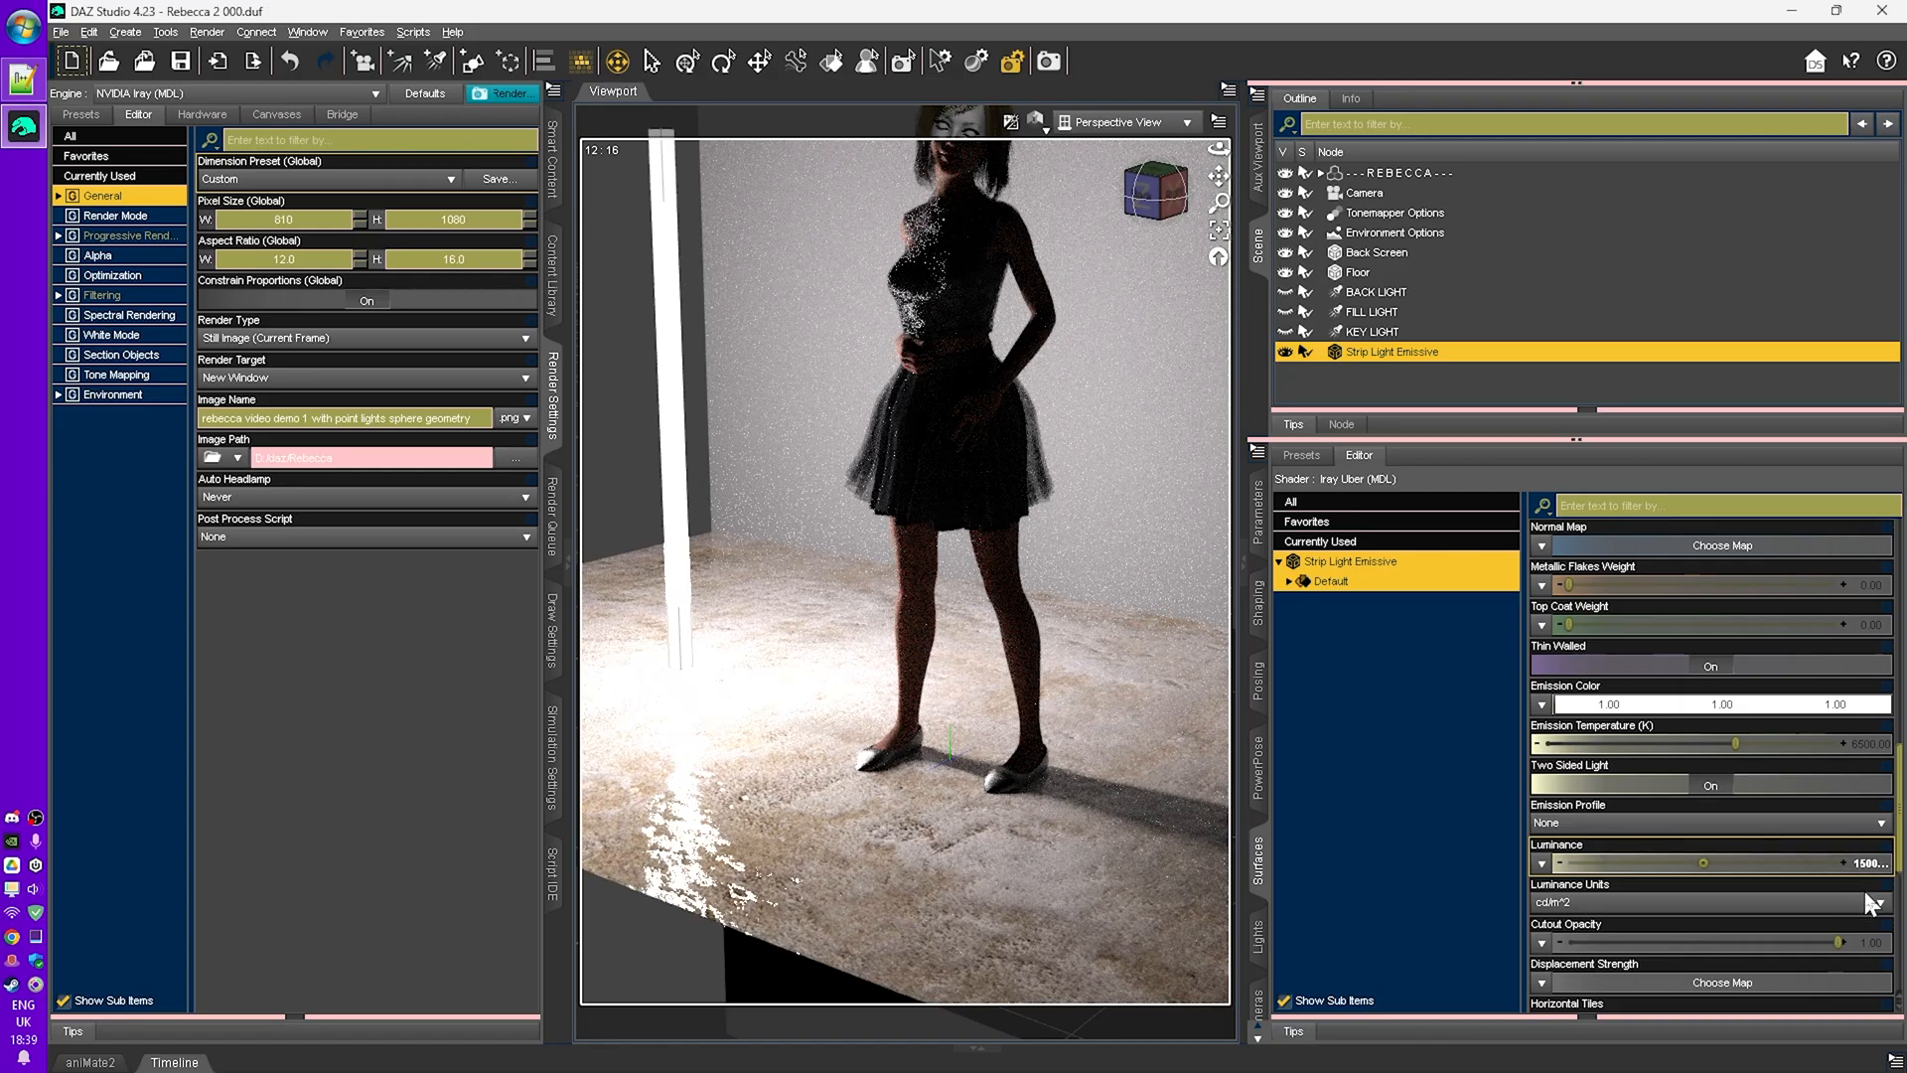
- Edit the luminance value again, deleting one digit to lower the brightness
click(1869, 865)
click(1720, 868)
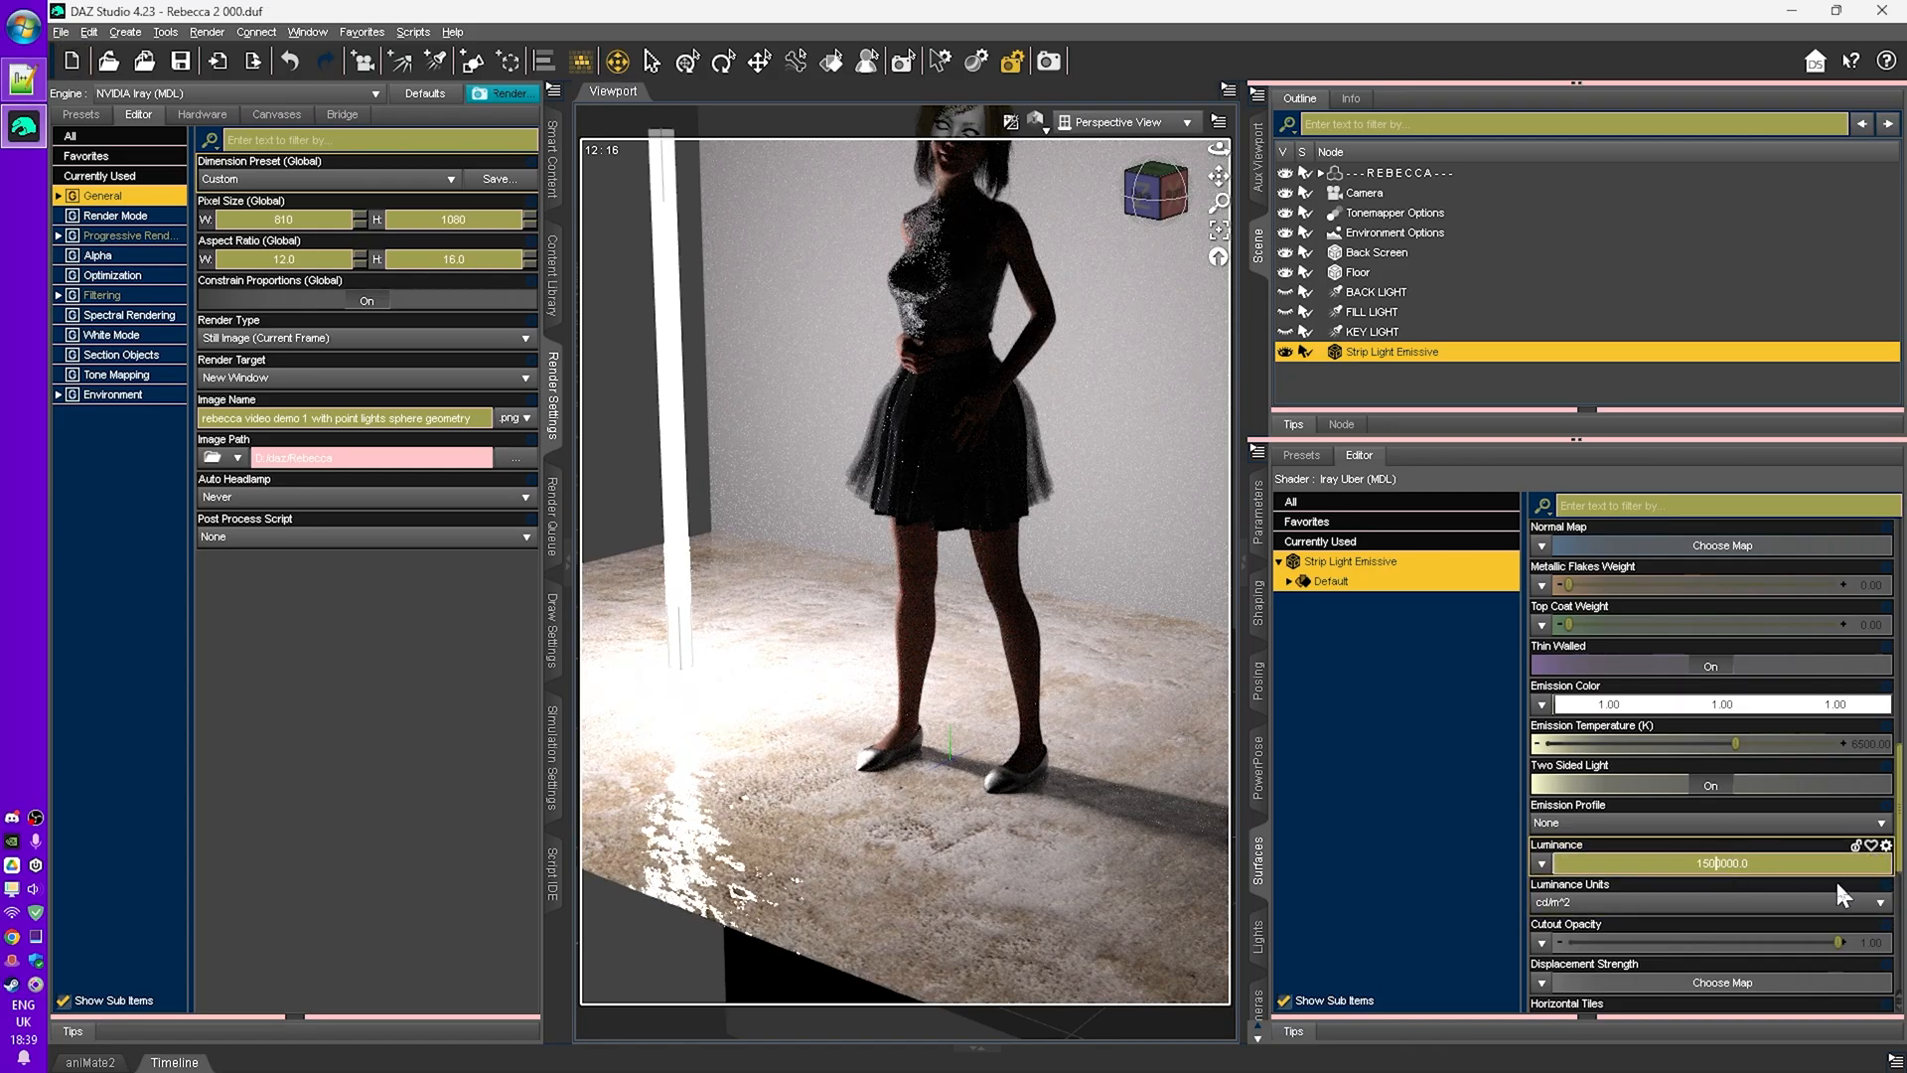
key(BackSpace)
key(Return)
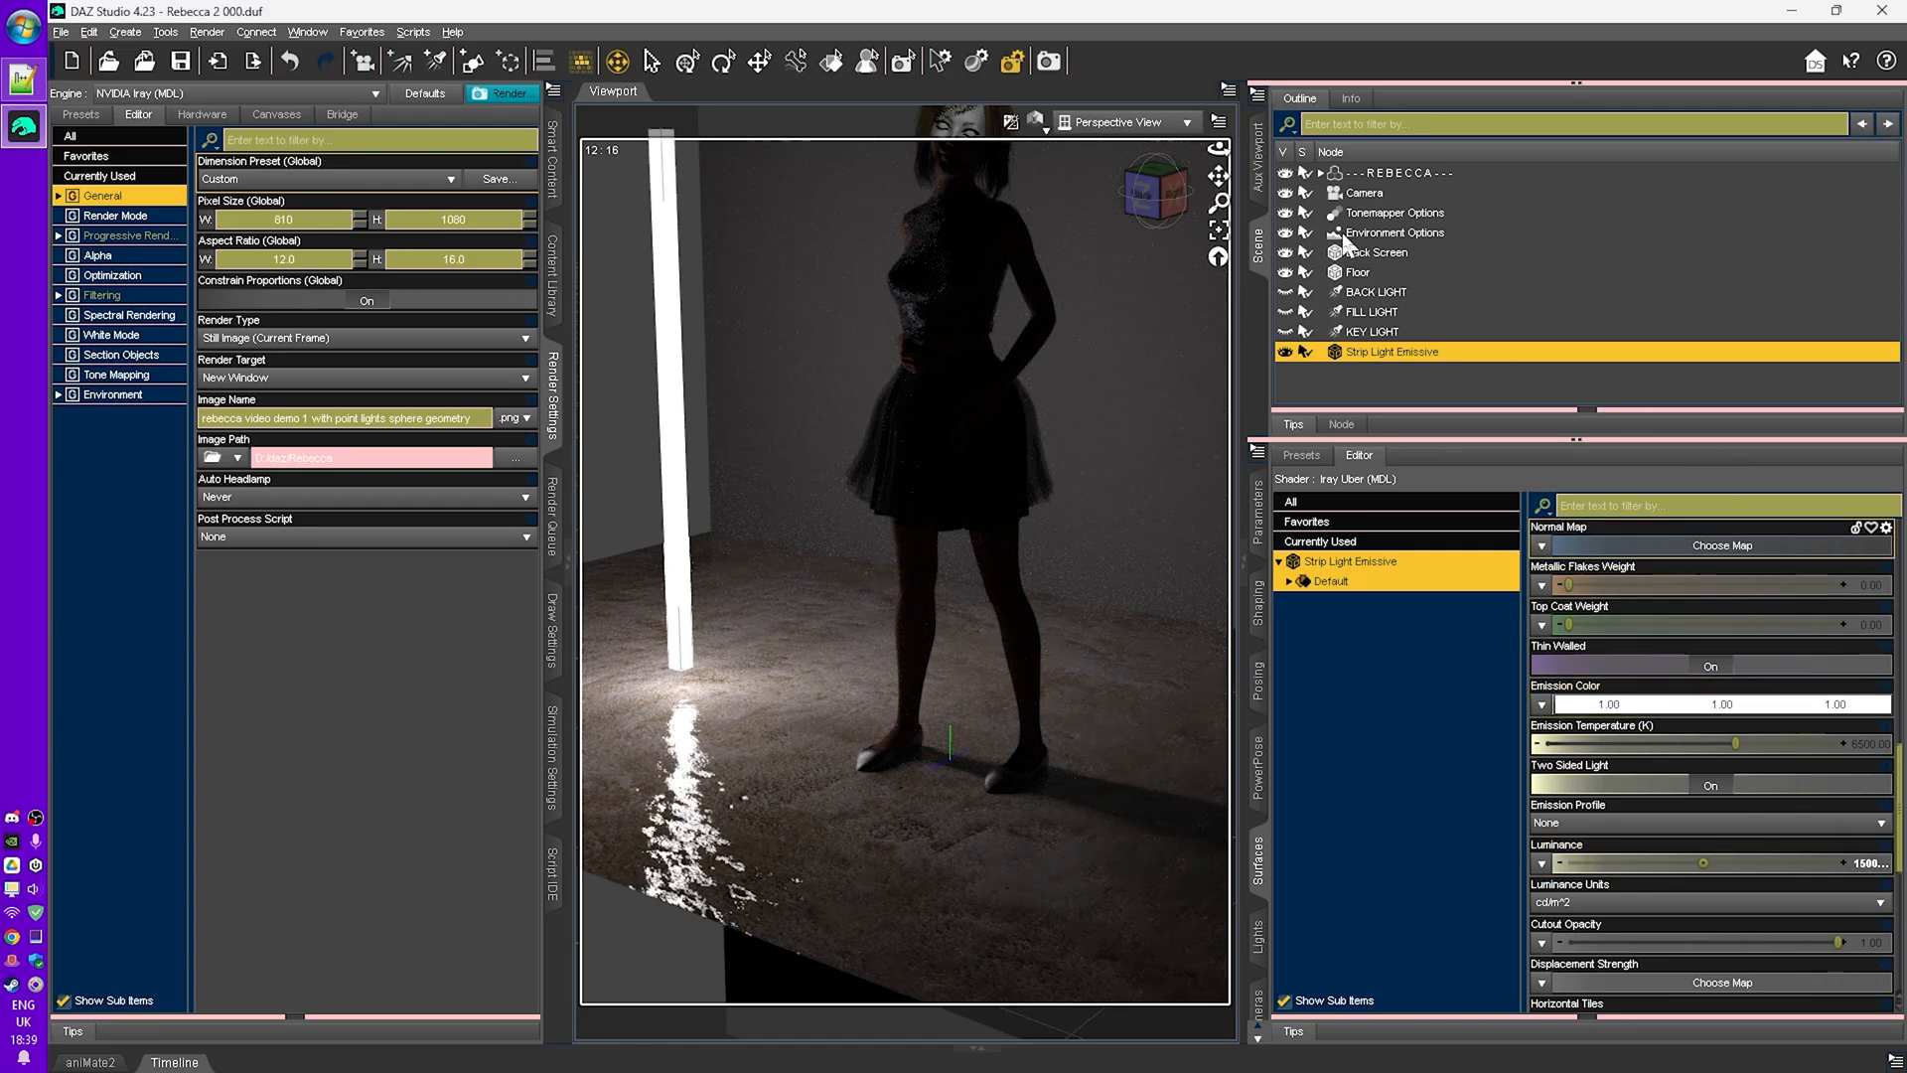
- Duplicate the strip light into twelve strips, offsetting each copy along Z to form a row of strips
mouse_move(896, 530)
right_down()
mouse_move(894, 465)
mouse_move(919, 472)
mouse_move(890, 500)
right_up()
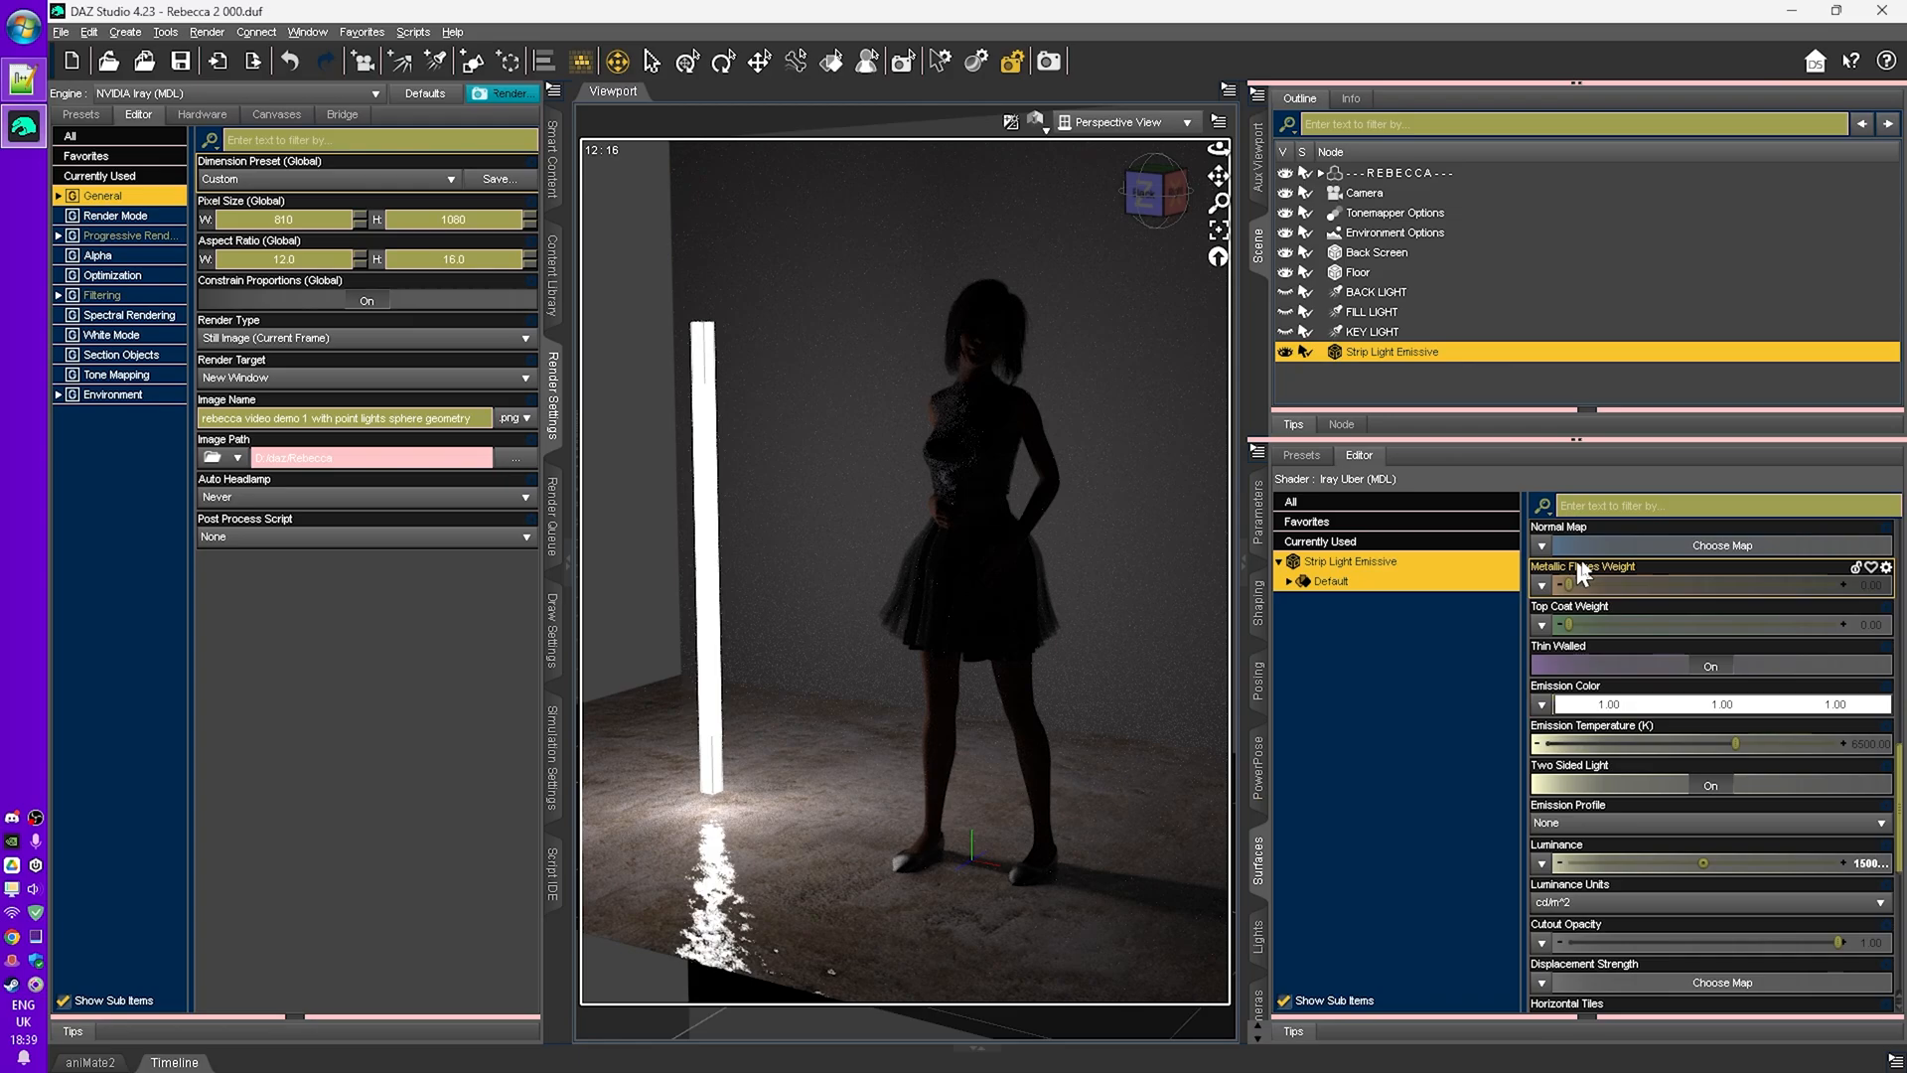
click(88, 32)
click(341, 157)
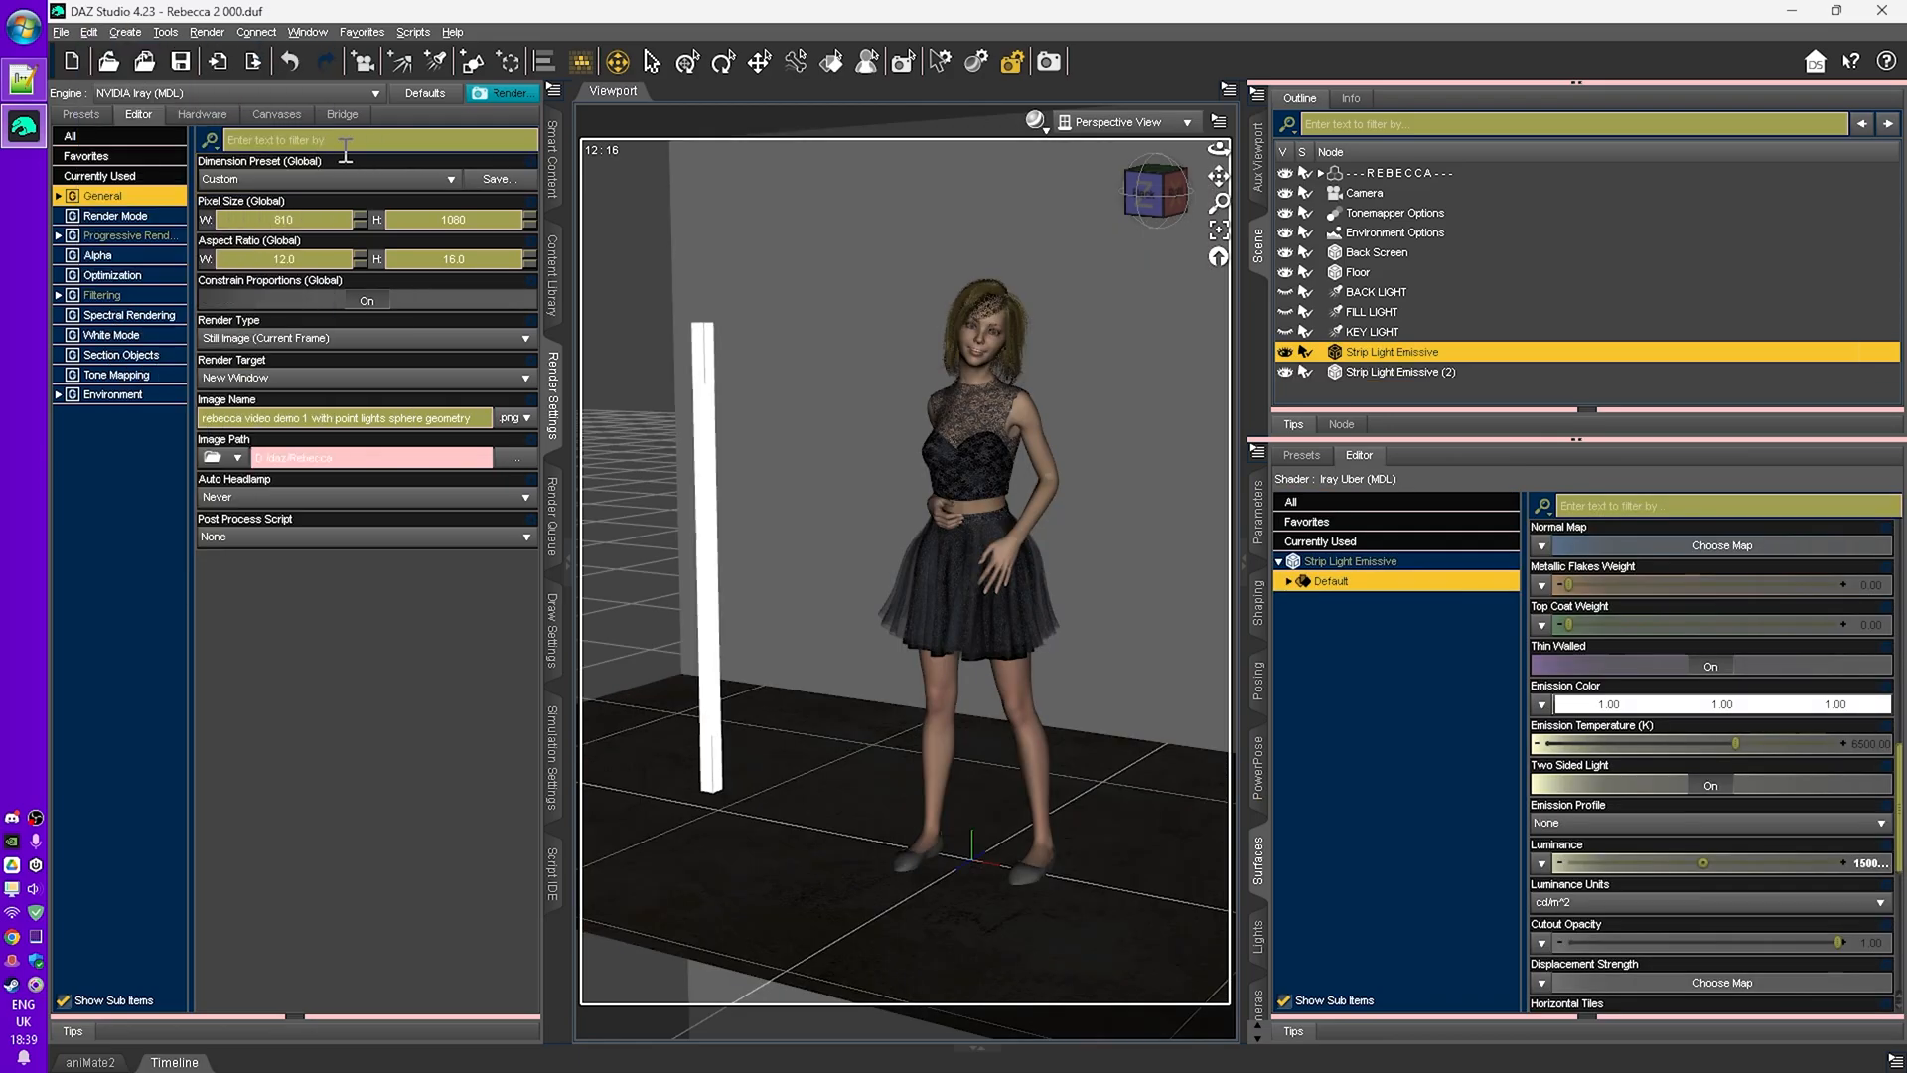
click(88, 32)
click(341, 157)
shift+click(1400, 392)
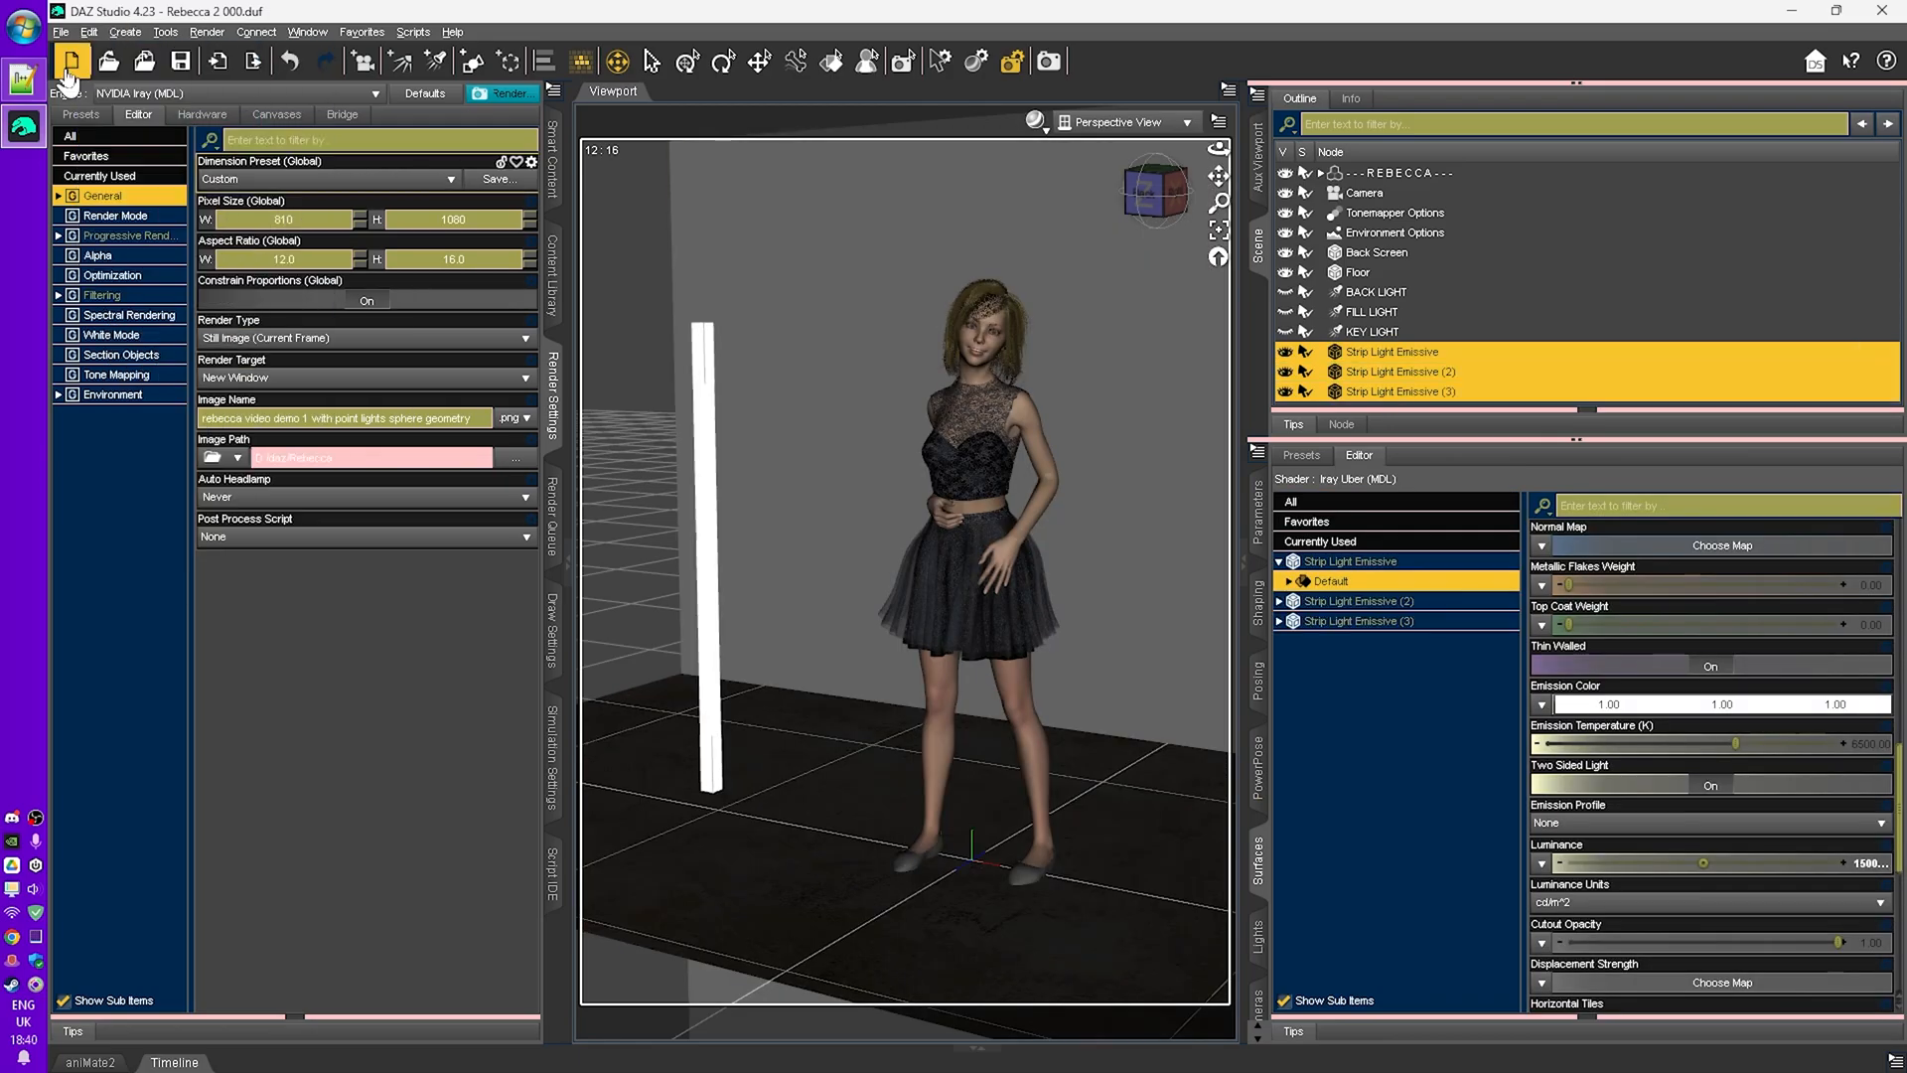
click(89, 32)
click(341, 157)
click(1391, 294)
click(1258, 513)
click(1400, 313)
click(1401, 334)
drag(1653, 580, 1732, 580)
click(1400, 354)
click(1400, 374)
click(1392, 294)
shift+click(1400, 393)
click(88, 31)
click(341, 157)
drag(1653, 501, 1600, 501)
scroll(1401, 354, down, 2)
click(1401, 294)
shift+click(1400, 394)
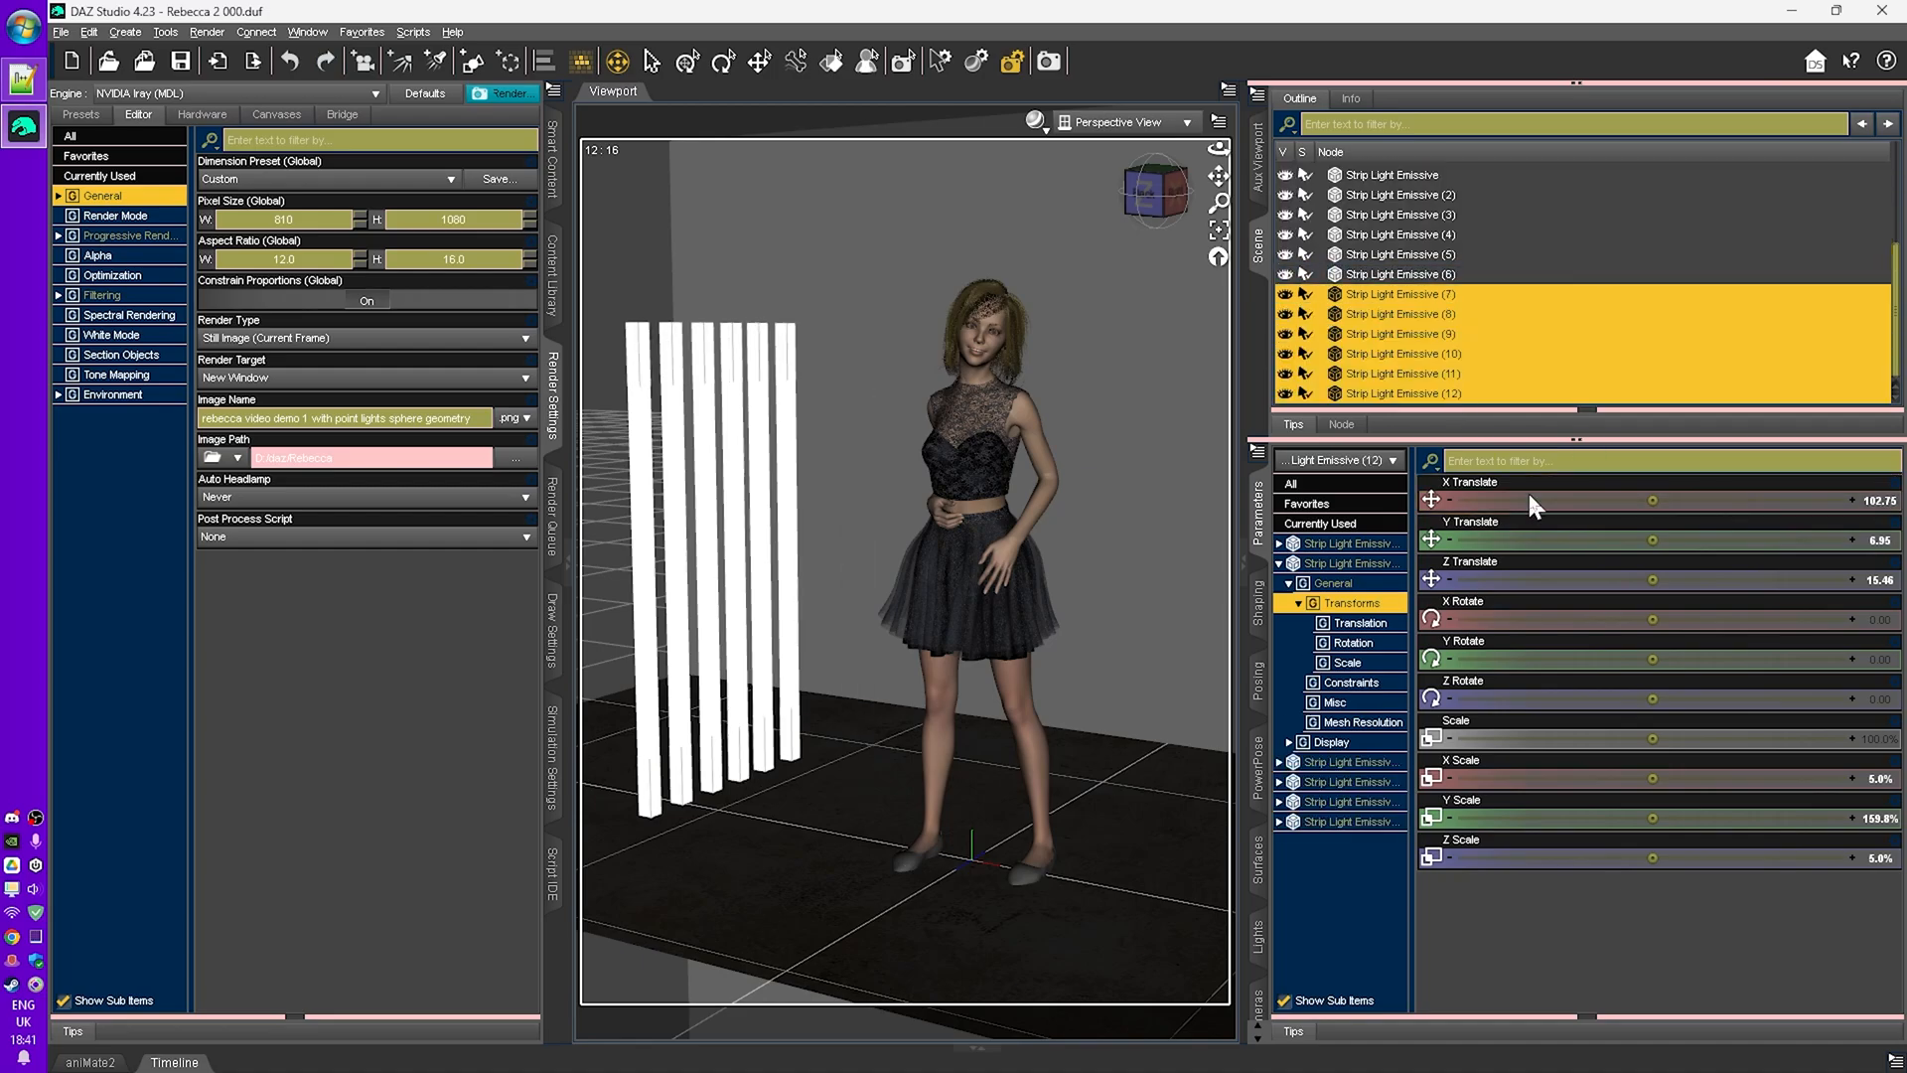
- Select strips 7 to 12 and set their X translate to -100 to place them on the character's other side
drag(1219, 149, 1282, 159)
click(1400, 314)
click(1400, 333)
click(1402, 354)
click(1402, 374)
click(1402, 393)
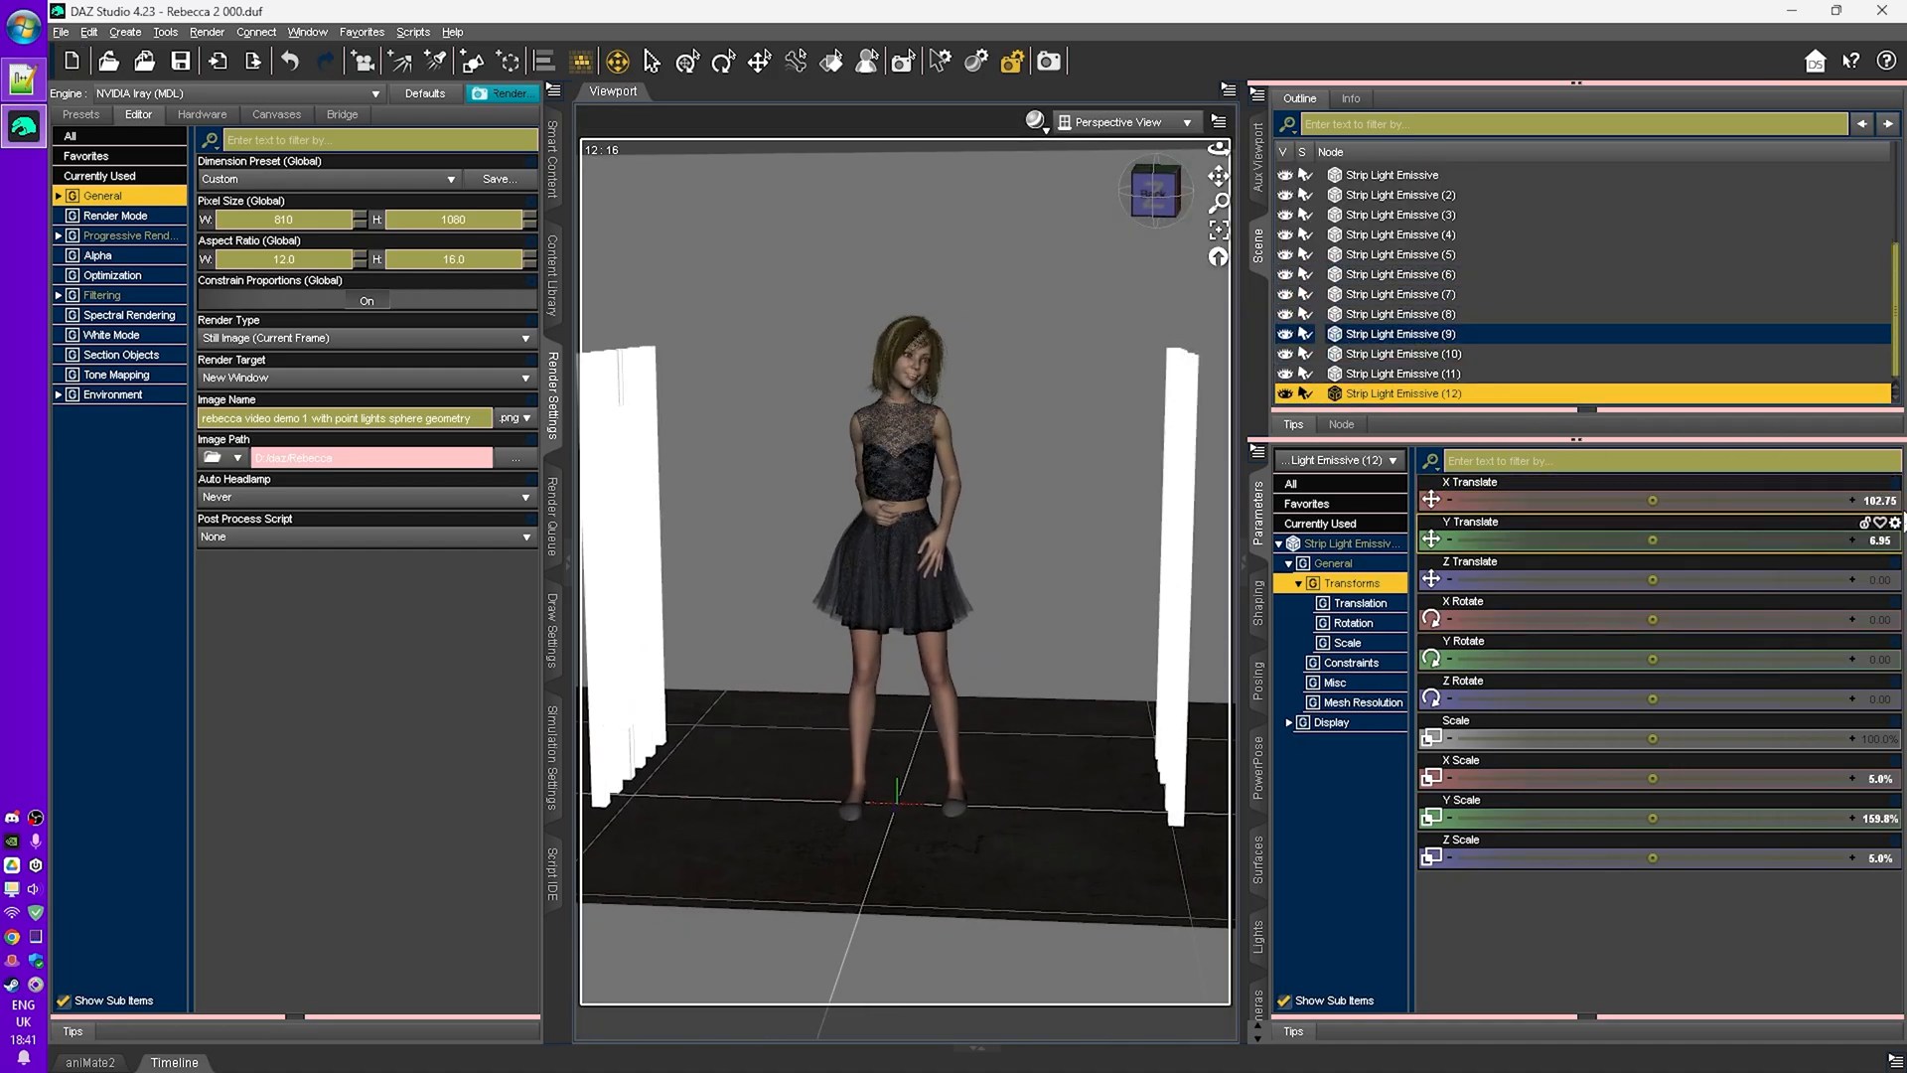
click(1879, 500)
text(-100)
key(ctrl+0)
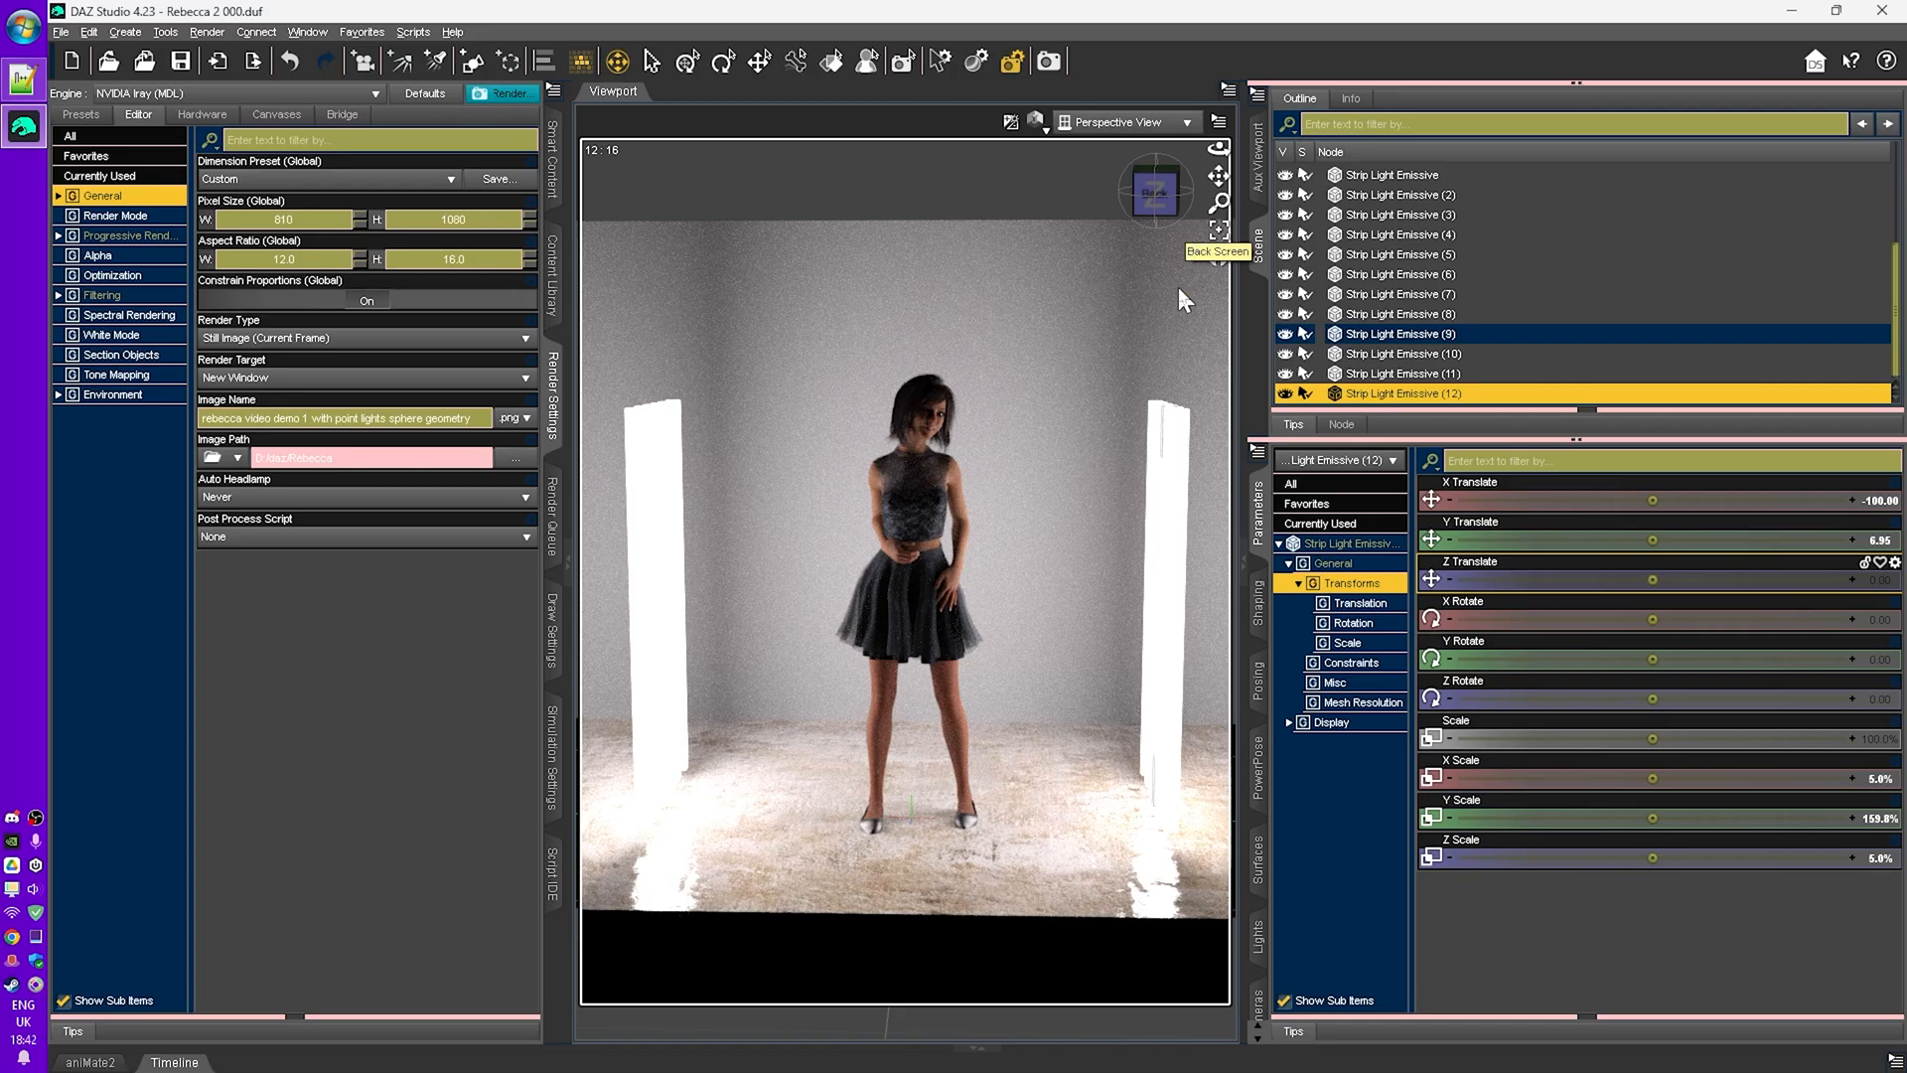
- Switch the viewport to the camera view and render the image
key(ctrl+Right)
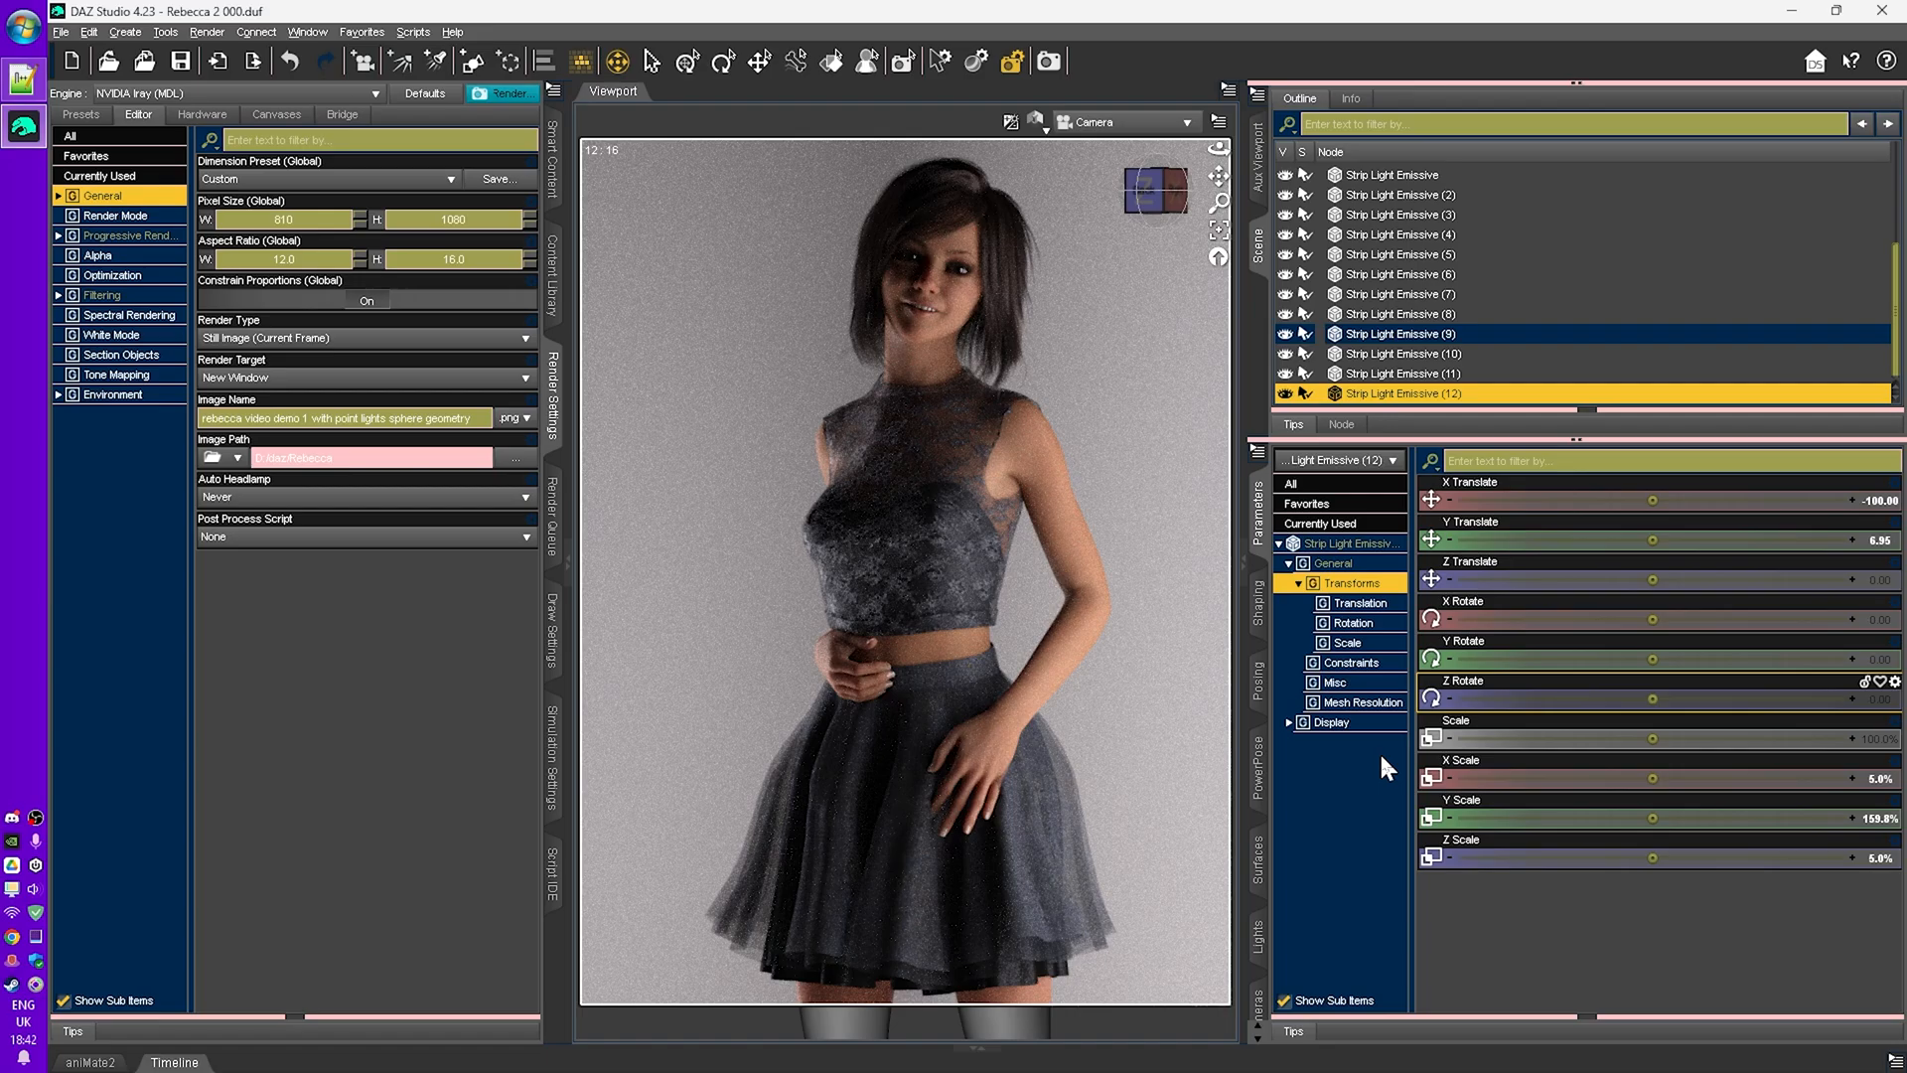
key(ctrl+r)
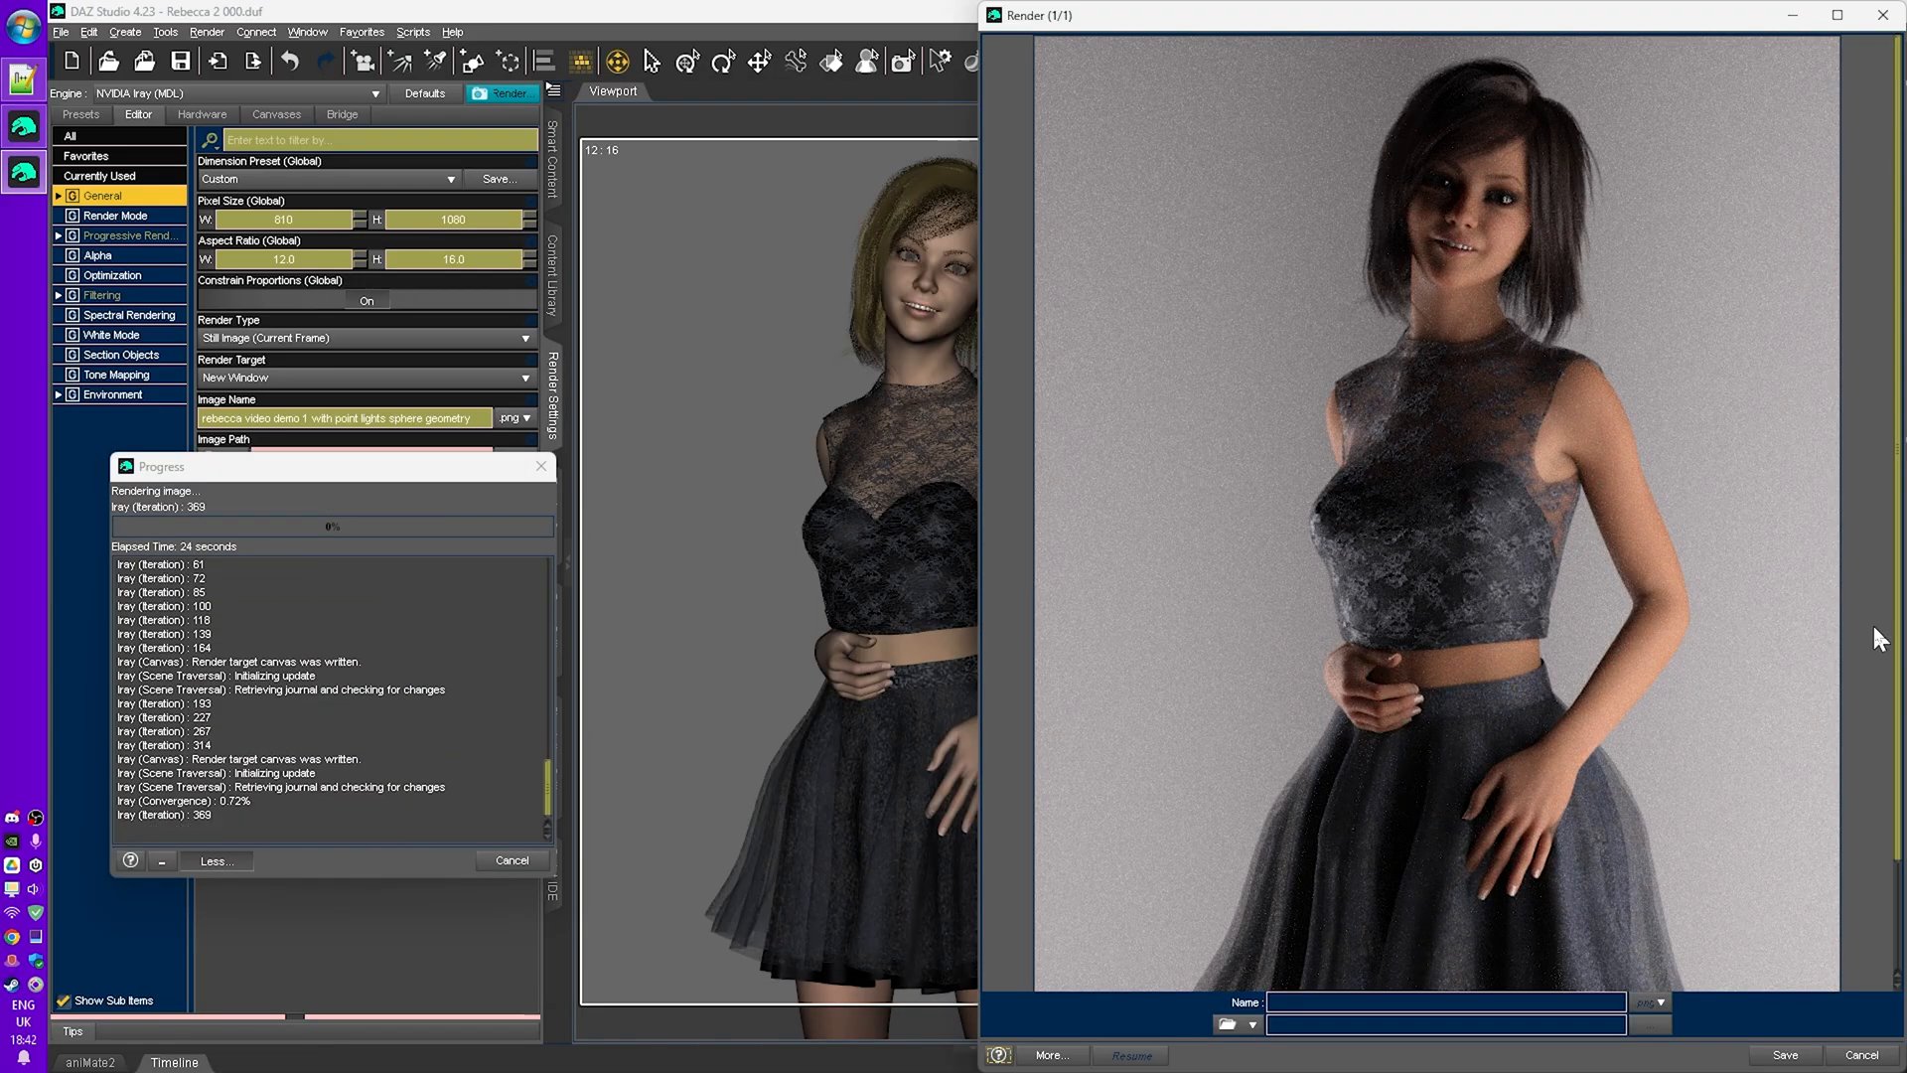